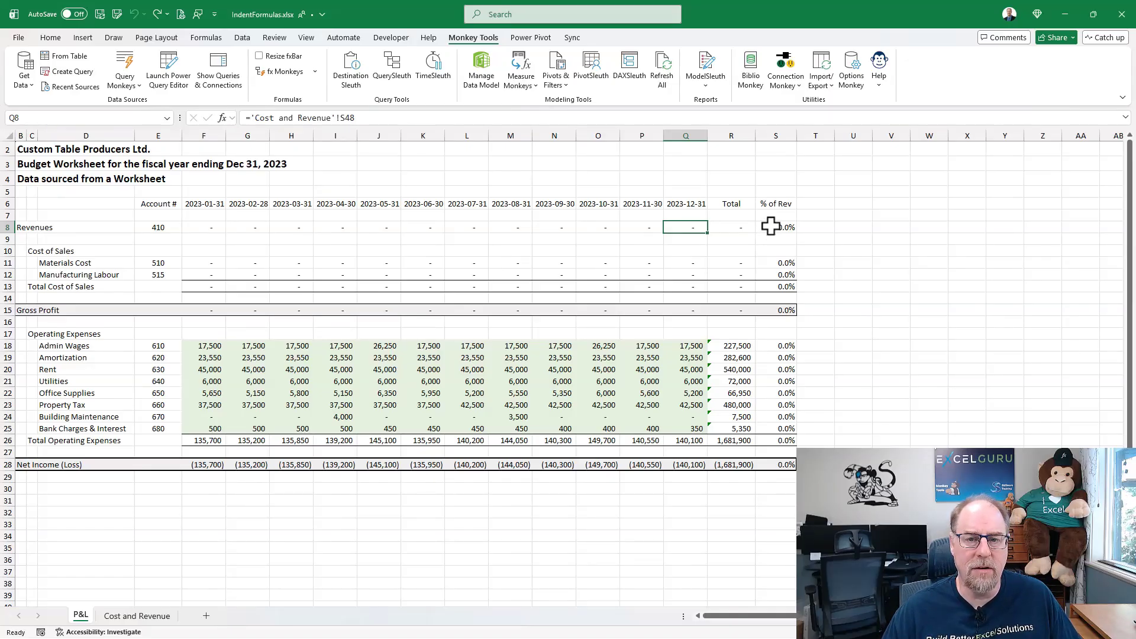
- Expand the formula bar to read the full formula in S8, compare it with P8, and collapse the bar again
{"action": "left_click", "coordinate": [771, 226]}
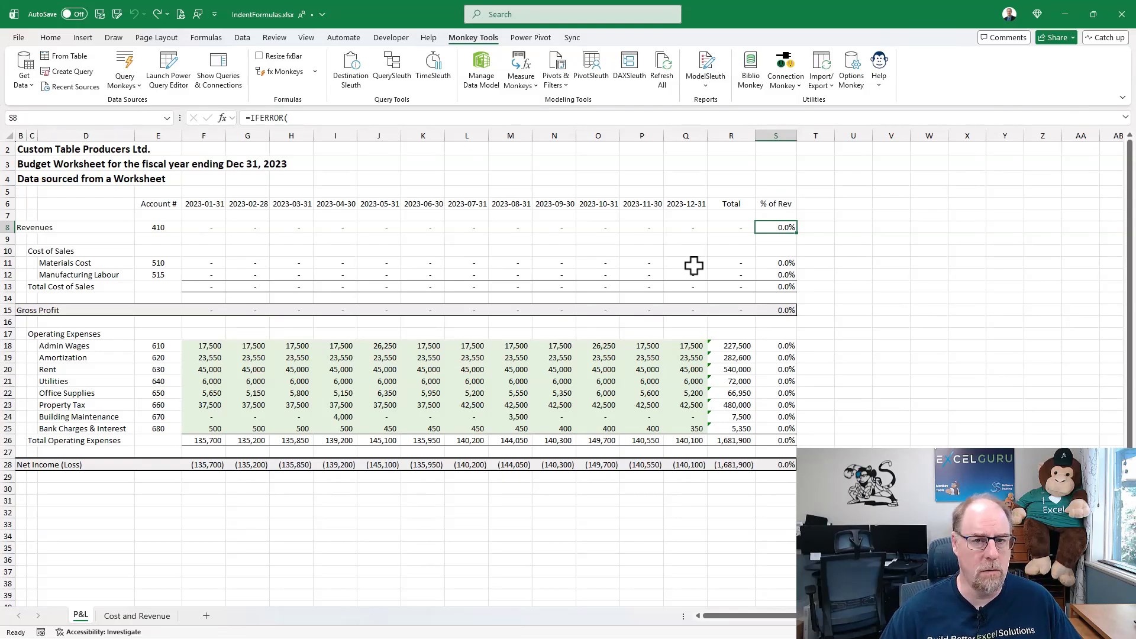
{"action": "key", "text": "ctrl+shift+u"}
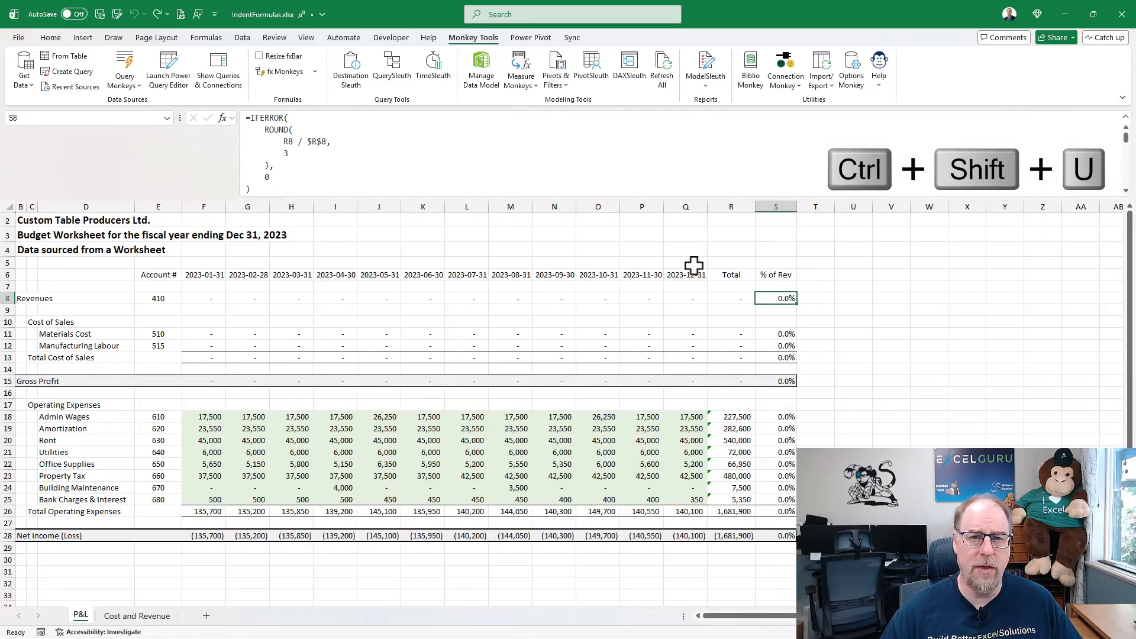
{"action": "left_click", "coordinate": [645, 297]}
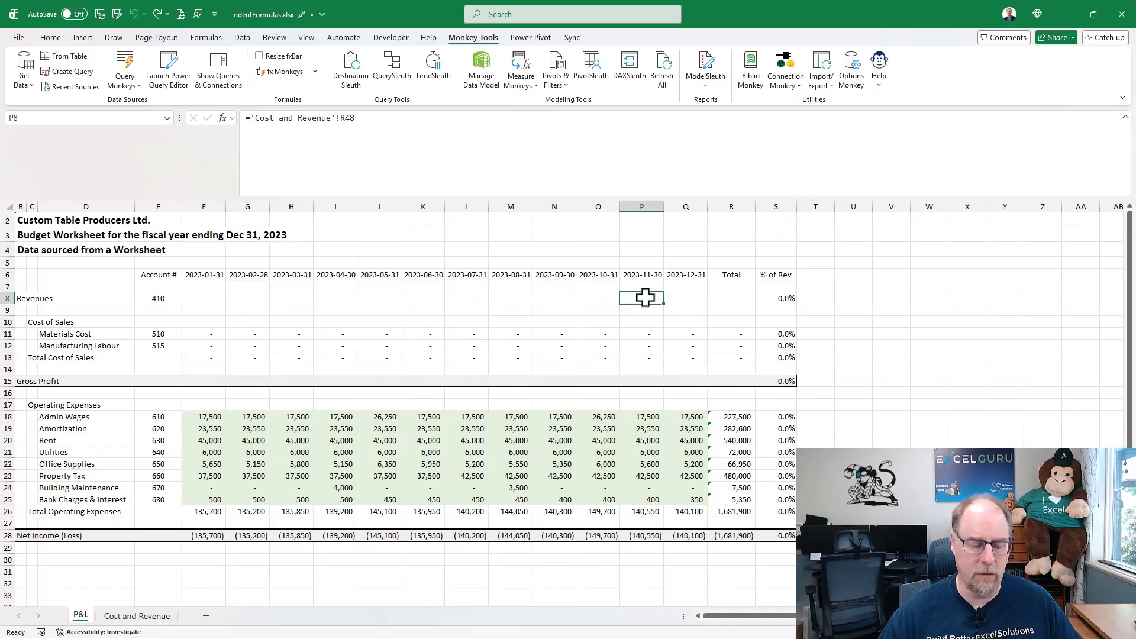
{"action": "key", "text": "ctrl+shift+u"}
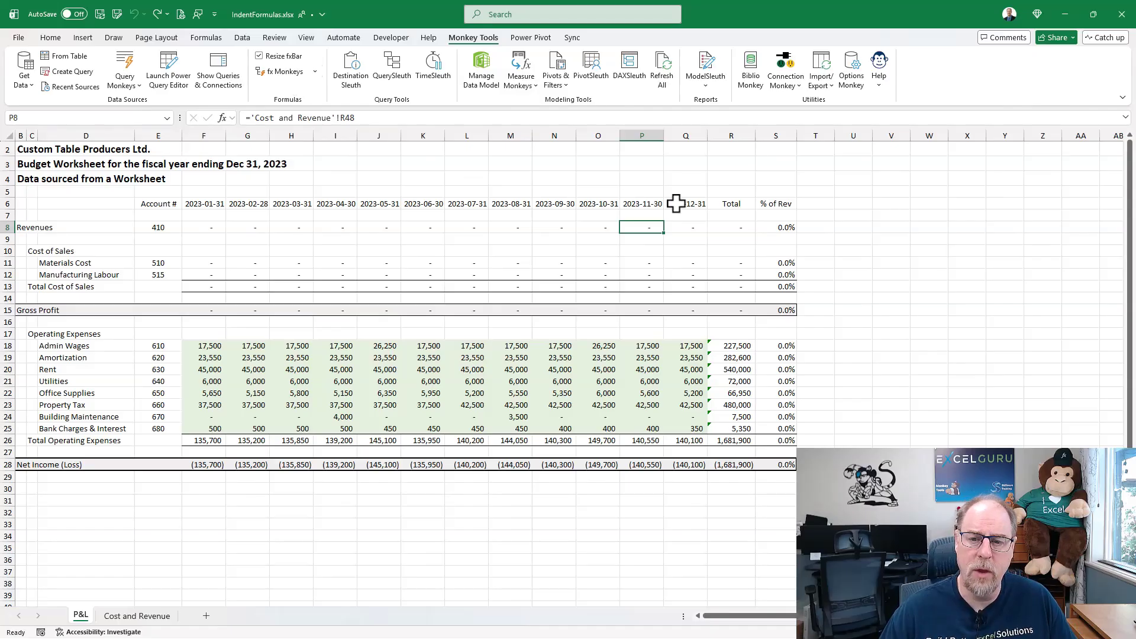
- Test automatic formula bar resizing by viewing the multi-line formula in S8 and the single-line date formula in O6
{"action": "left_click", "coordinate": [776, 226]}
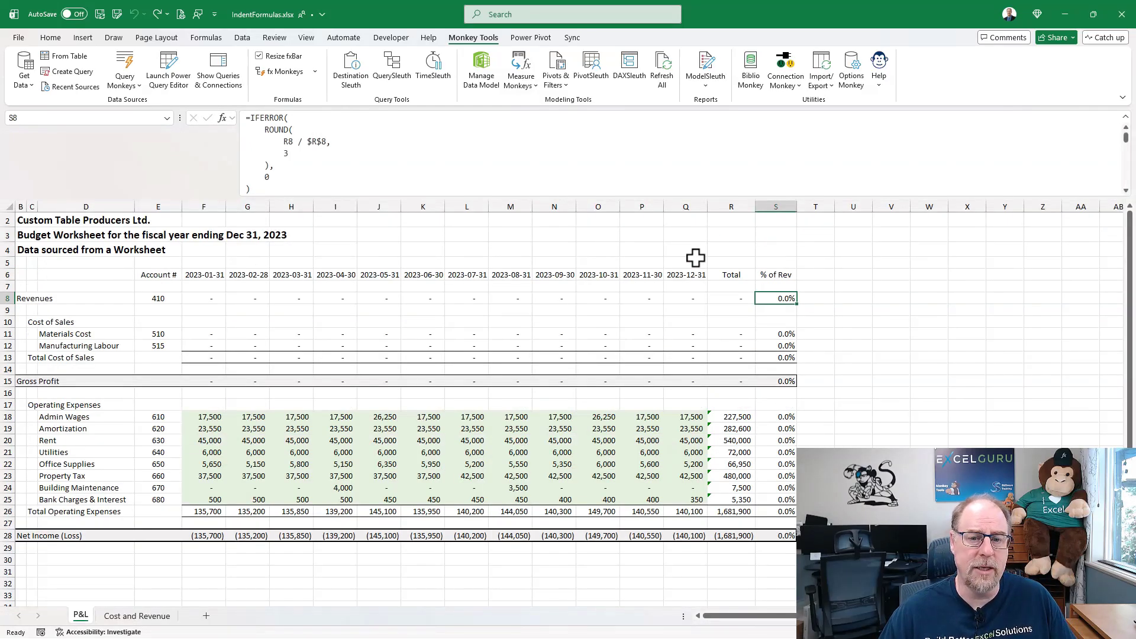
{"action": "left_click", "coordinate": [609, 274]}
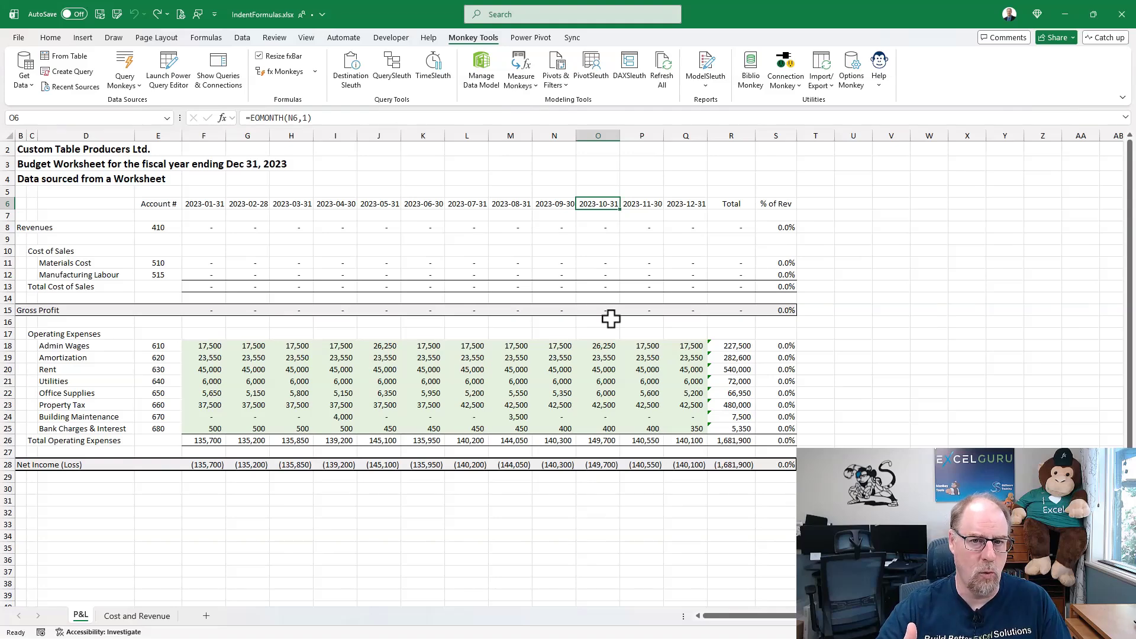
- Review the Formula Options among the Global Options of Options Monkey, then close the dialog
{"action": "left_click", "coordinate": [853, 69]}
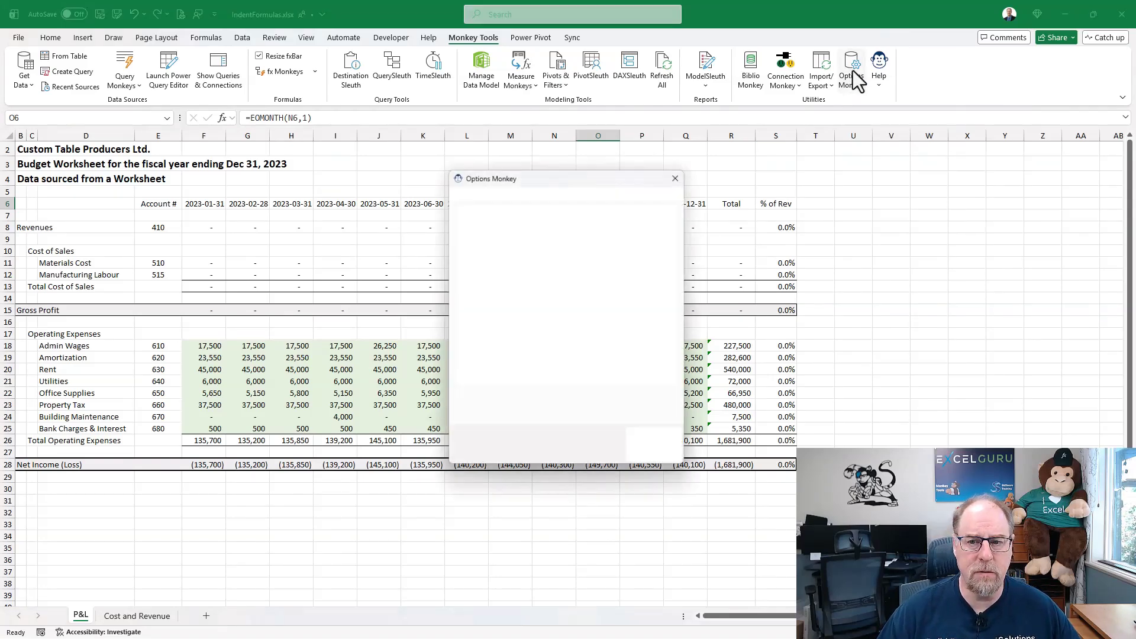
{"action": "left_click", "coordinate": [592, 191]}
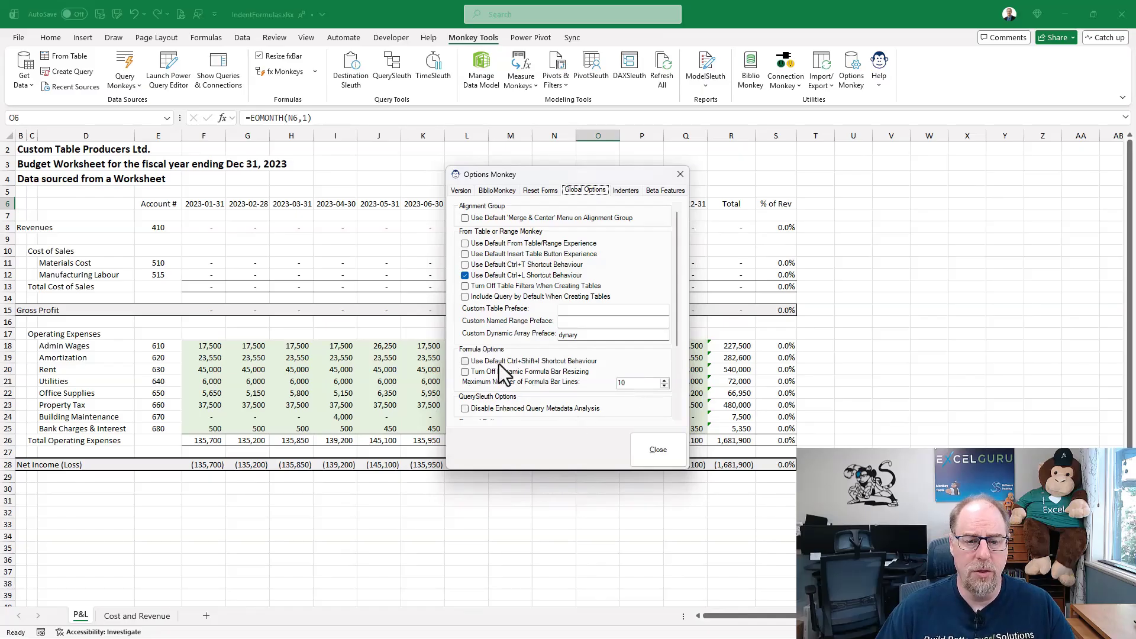
{"action": "left_click", "coordinate": [660, 445]}
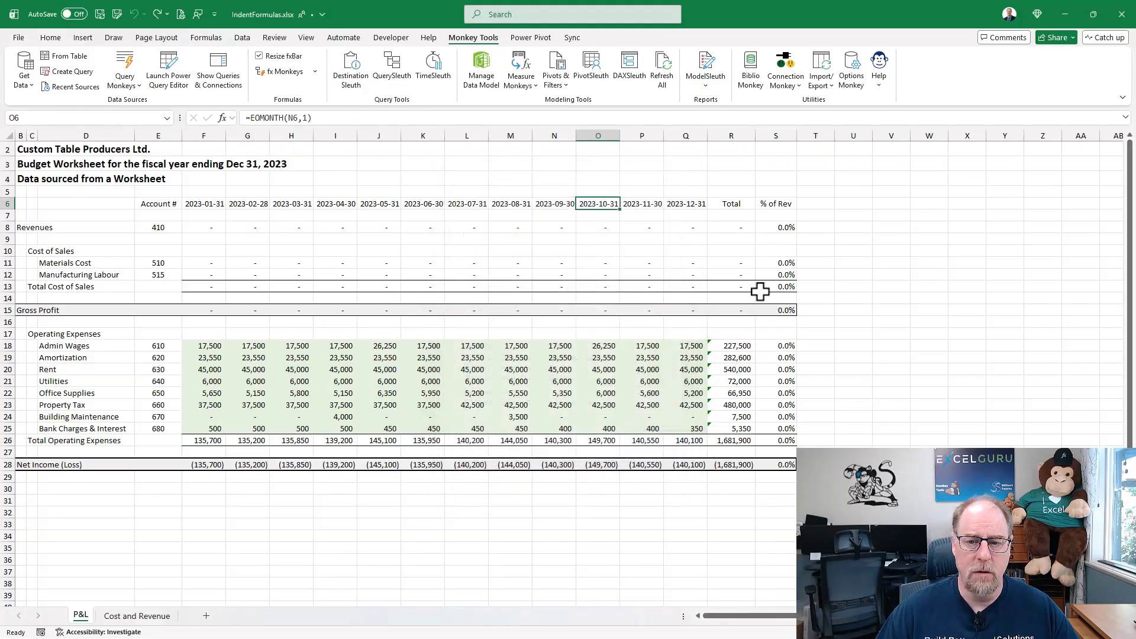
- Examine how the formula bar fits the % of Rev formulas from Revenues down to Net Income, comparing them with the Total Operating Expenses total in R26
{"action": "left_click", "coordinate": [786, 227]}
{"action": "left_click", "coordinate": [780, 346]}
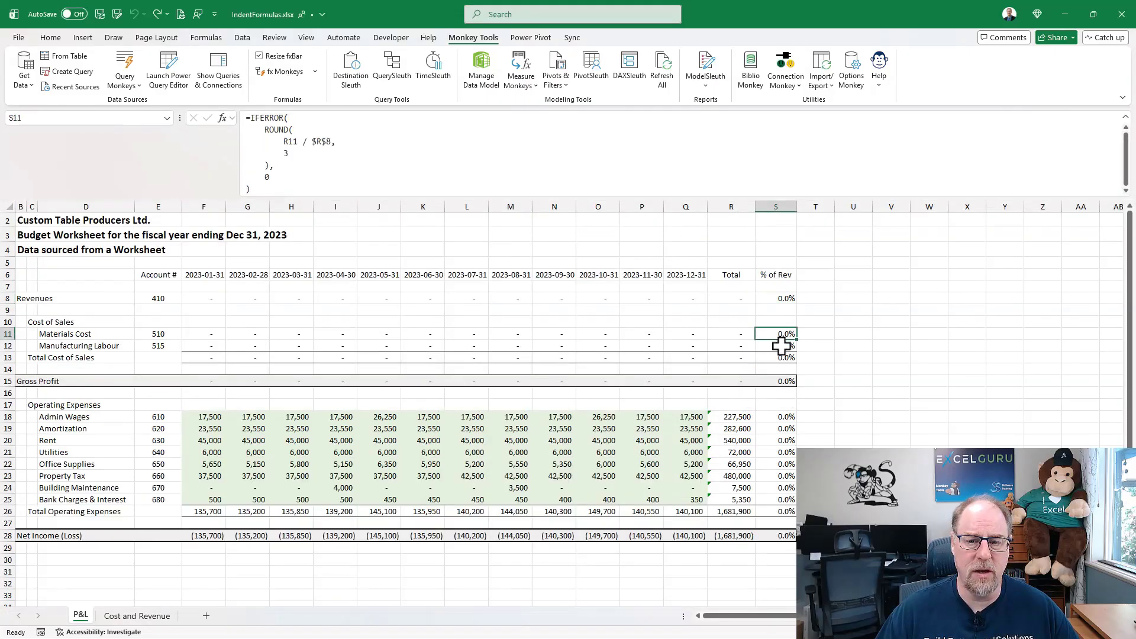
{"action": "left_click", "coordinate": [777, 360]}
{"action": "left_click", "coordinate": [778, 380]}
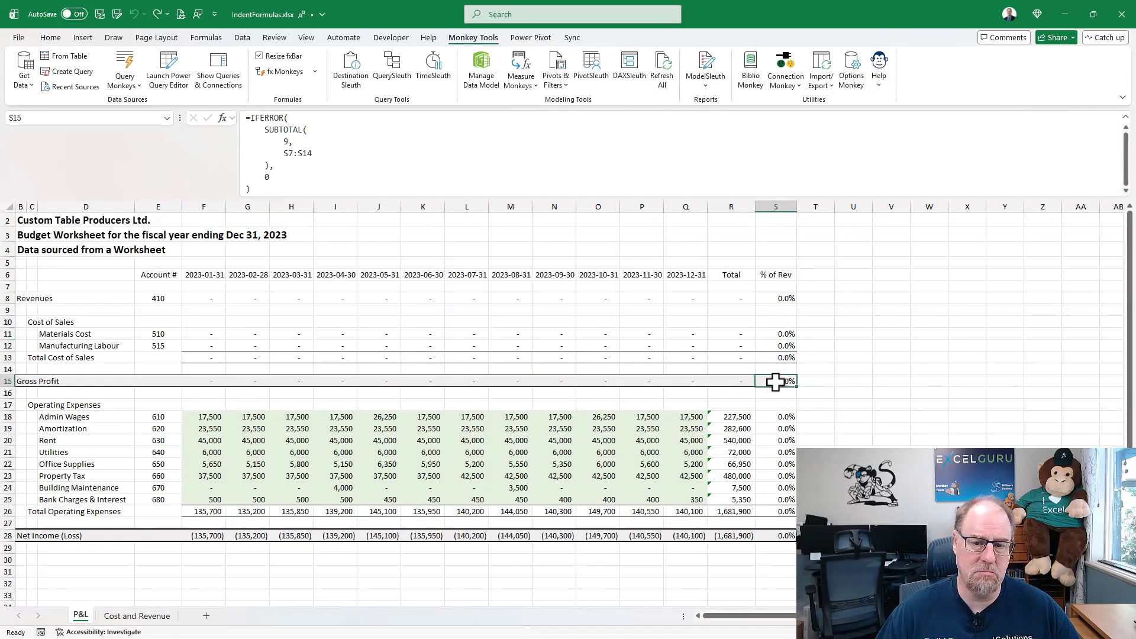
{"action": "left_click", "coordinate": [770, 417]}
{"action": "left_click", "coordinate": [771, 511]}
{"action": "left_click", "coordinate": [777, 535]}
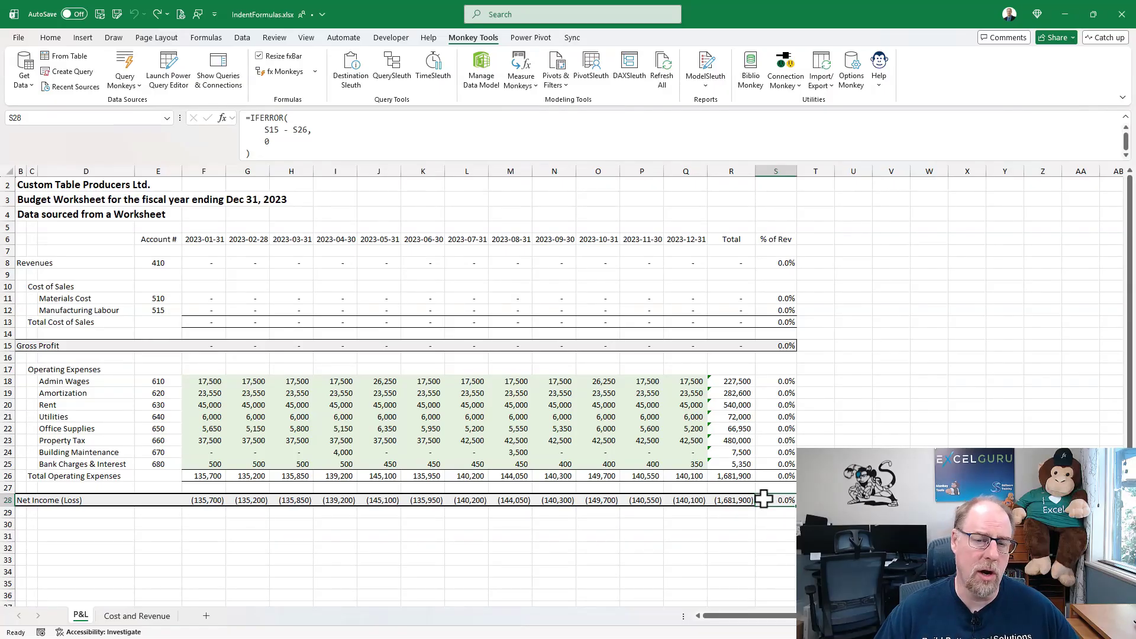
{"action": "left_click", "coordinate": [739, 474]}
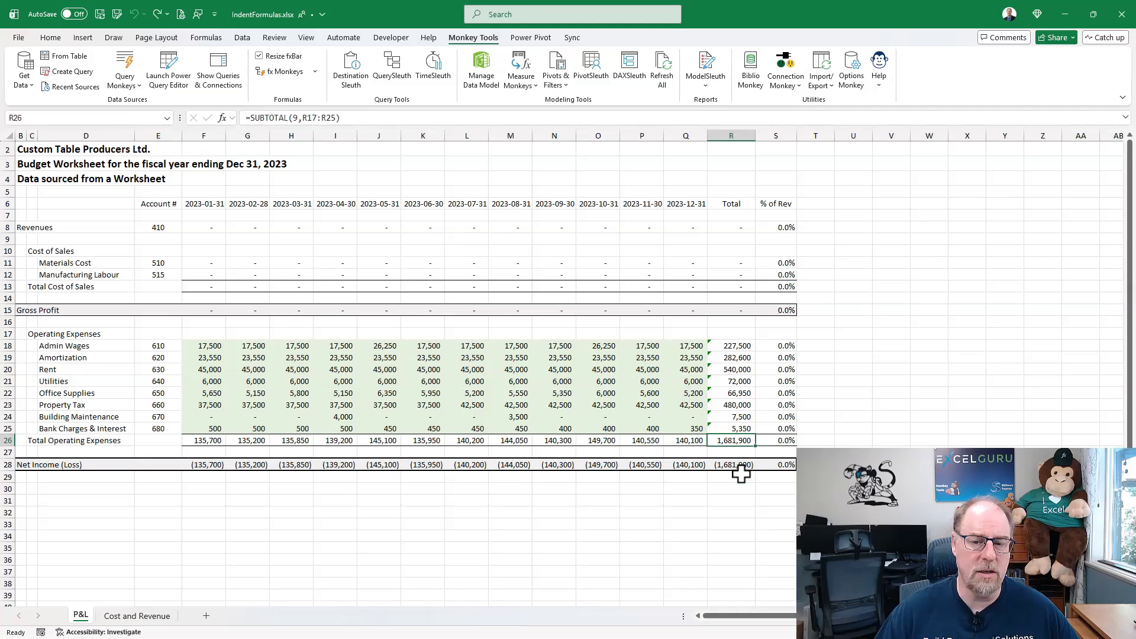
{"action": "left_click", "coordinate": [781, 465]}
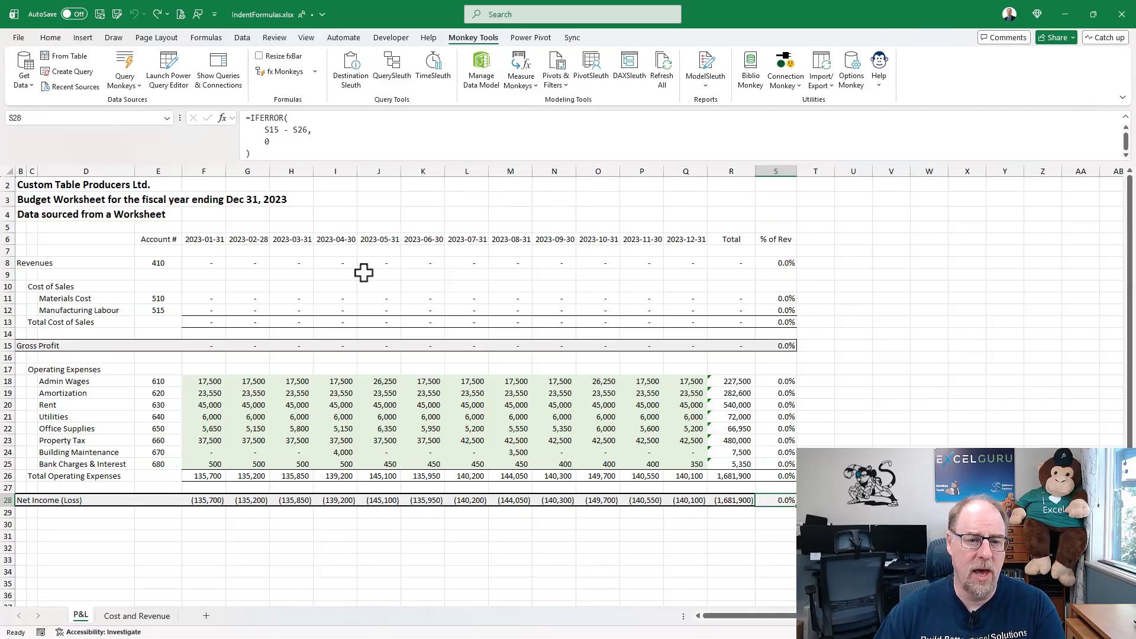
- Select the July Revenues cell L8 after checking neighbouring cells, and collapse the formula bar to a single line
{"action": "left_click", "coordinate": [342, 240]}
{"action": "left_click", "coordinate": [391, 260]}
{"action": "left_click", "coordinate": [473, 260]}
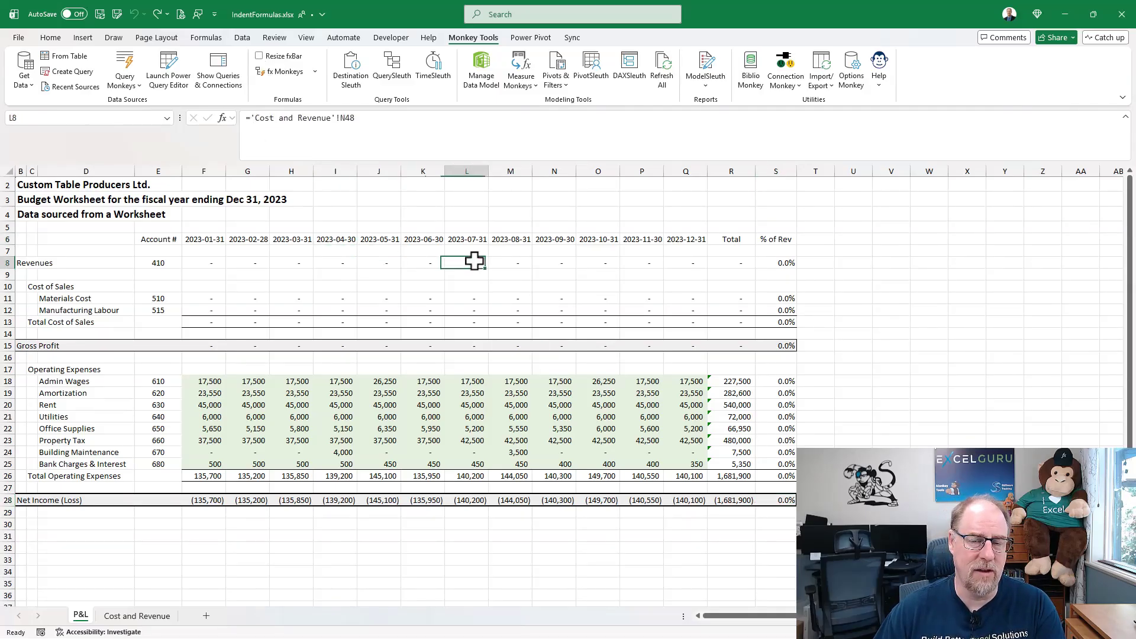
{"action": "key", "text": "ctrl+shift+u"}
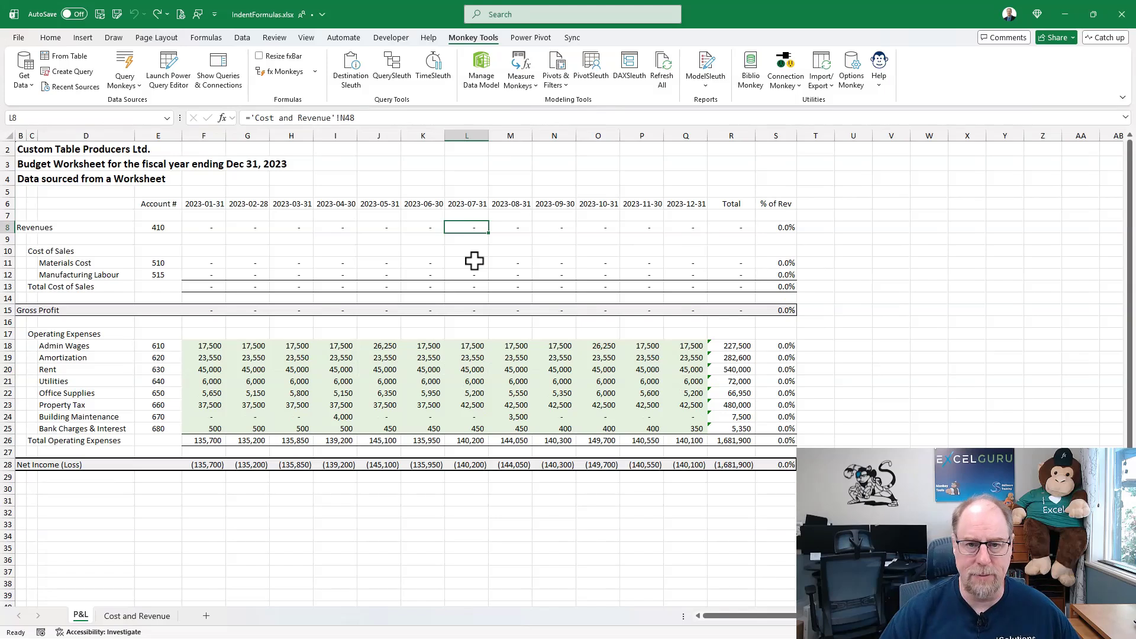
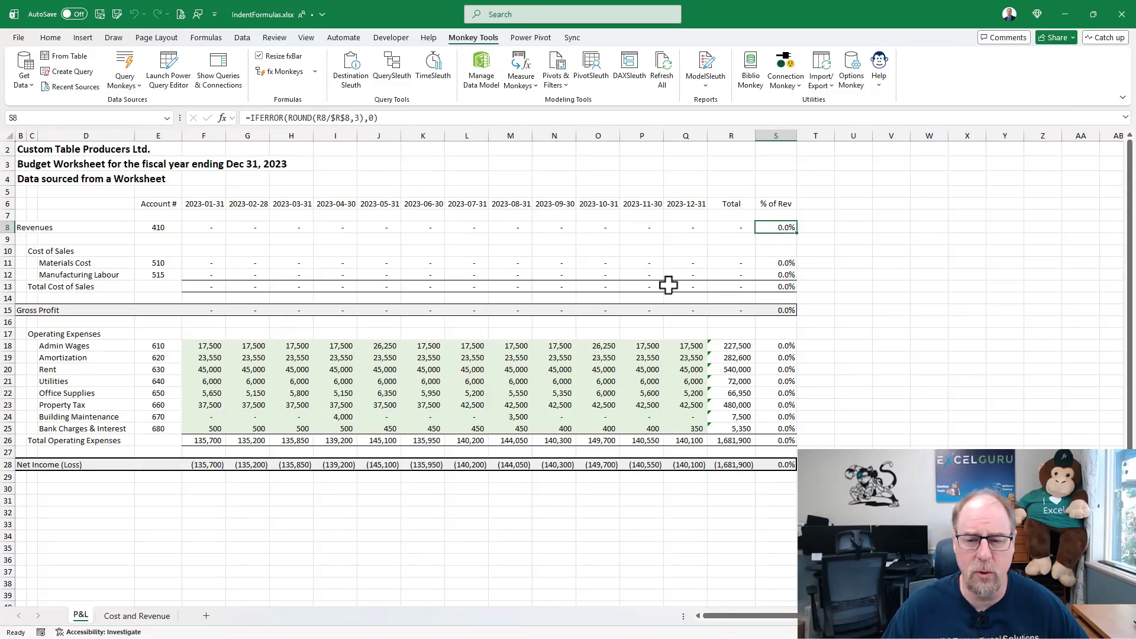
- Check the % of Rev formulas in S13, S15 and S28, and indent all formulas in S8:S28
{"action": "left_click", "coordinate": [783, 287]}
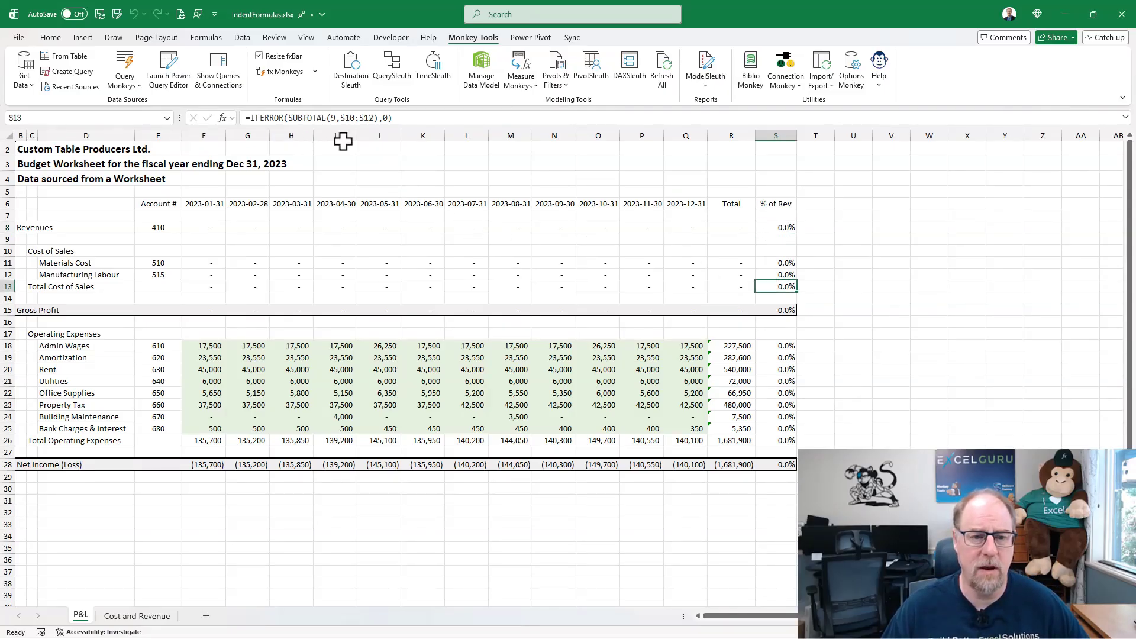
{"action": "left_click", "coordinate": [775, 307]}
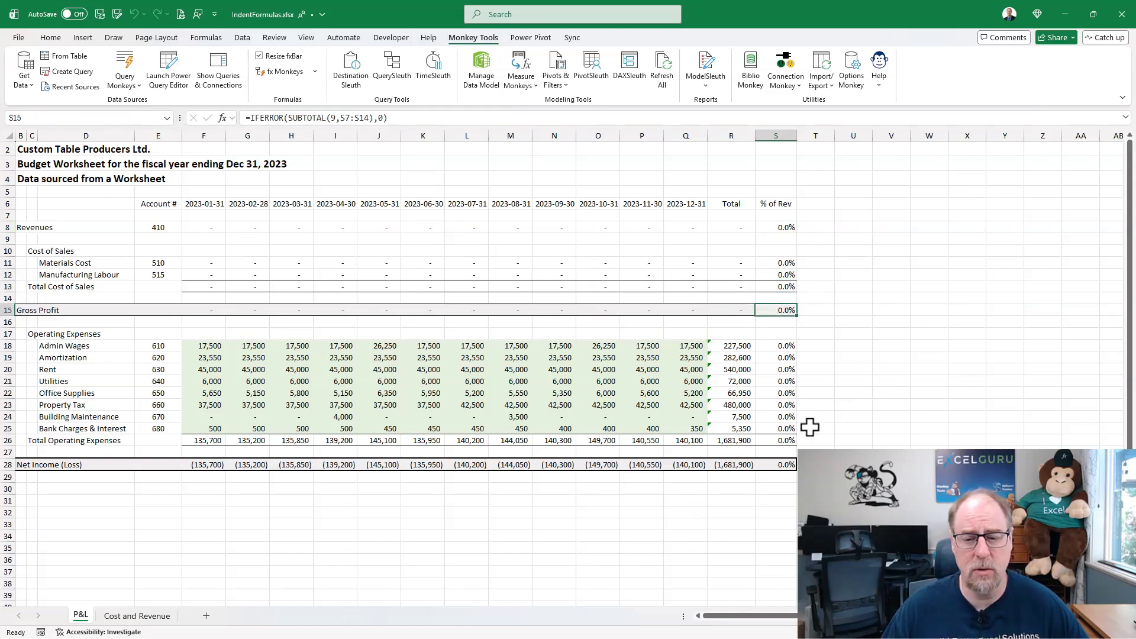
{"action": "left_click", "coordinate": [781, 465]}
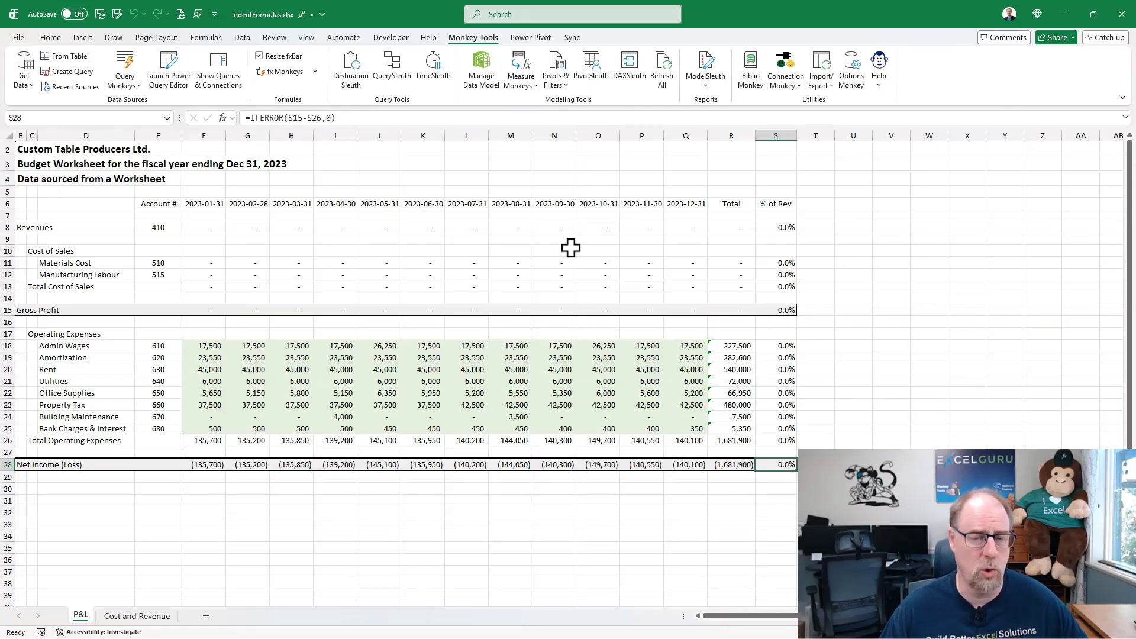
{"action": "left_click_drag", "start_coordinate": [781, 226], "coordinate": [782, 464]}
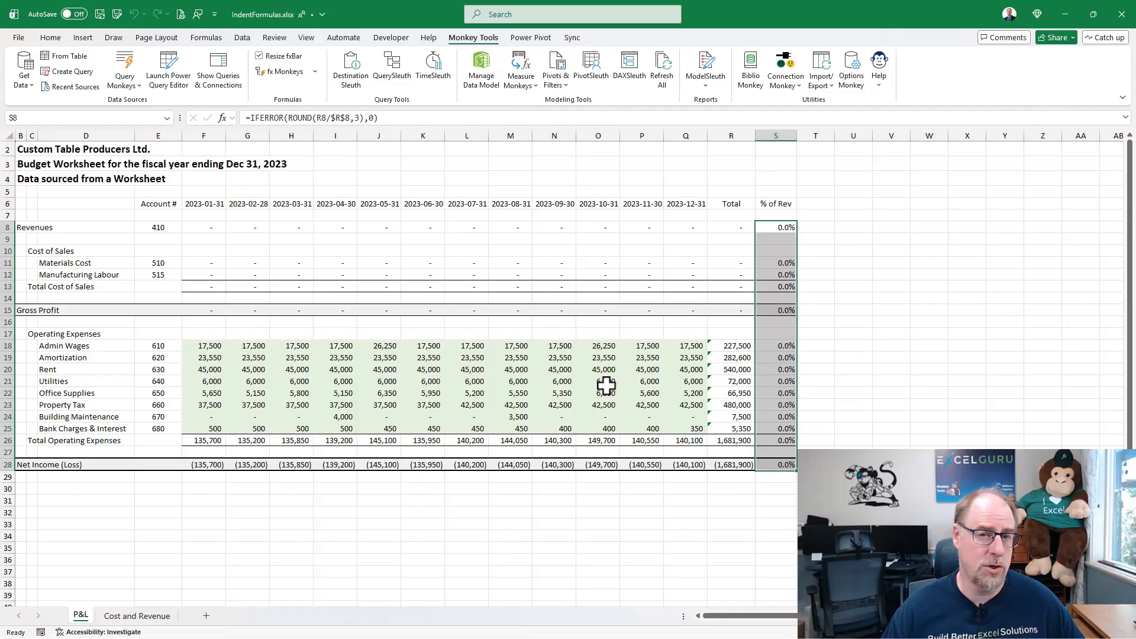
{"action": "key", "text": "ctrl+shift+i"}
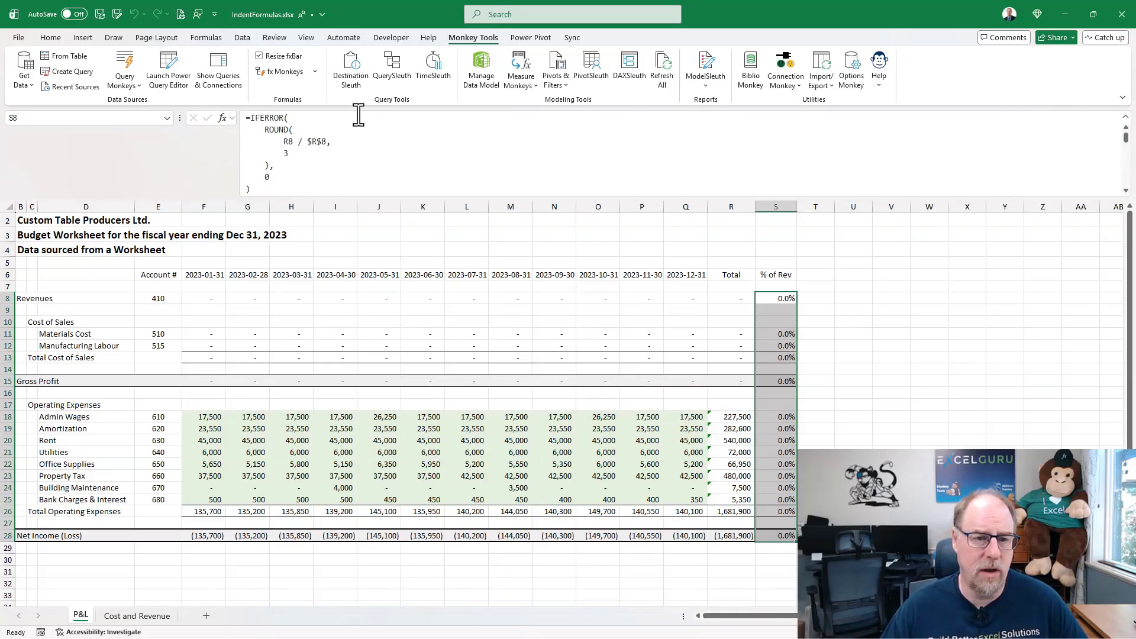
- Examine the indented % of Rev formulas for Total Cost of Sales, Gross Profit and Net Income
{"action": "left_click", "coordinate": [785, 356]}
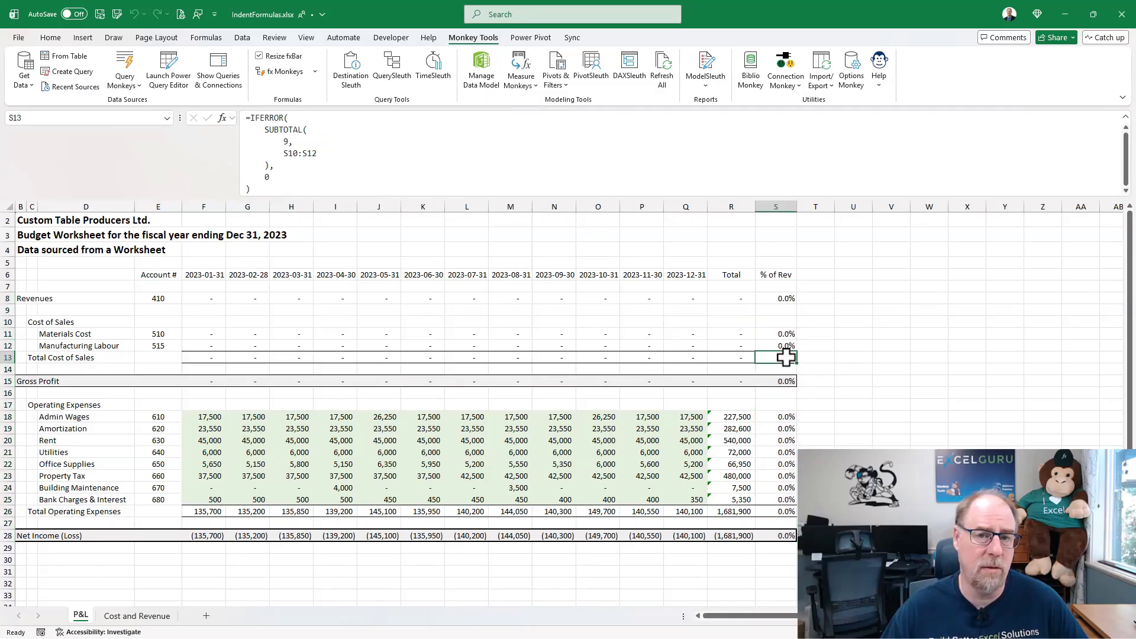
{"action": "left_click", "coordinate": [784, 381]}
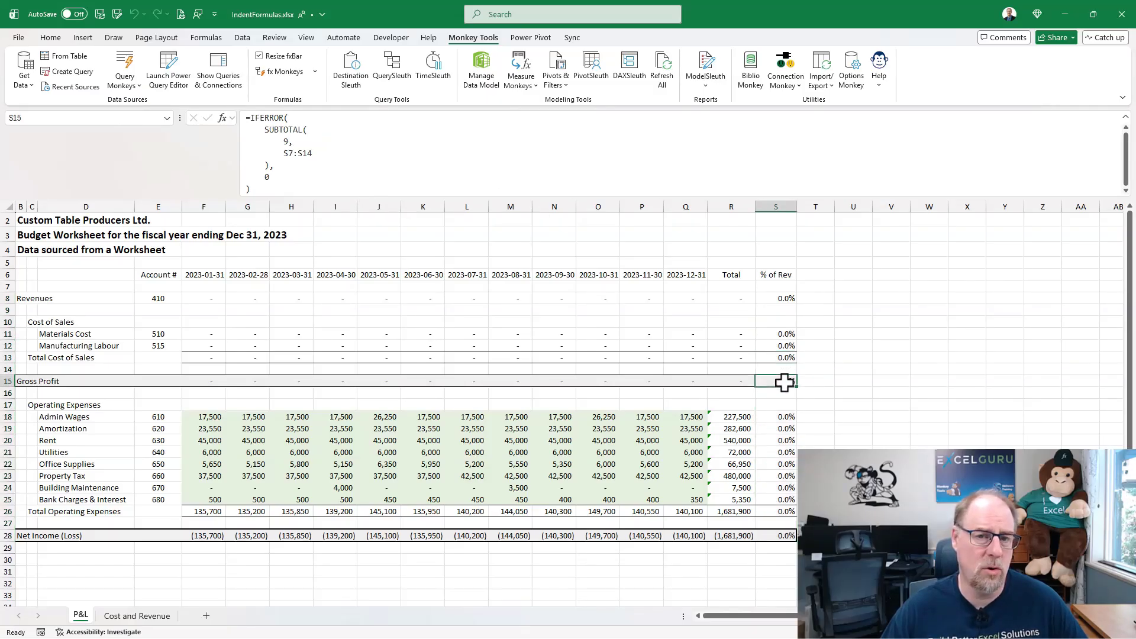
{"action": "left_click", "coordinate": [779, 536]}
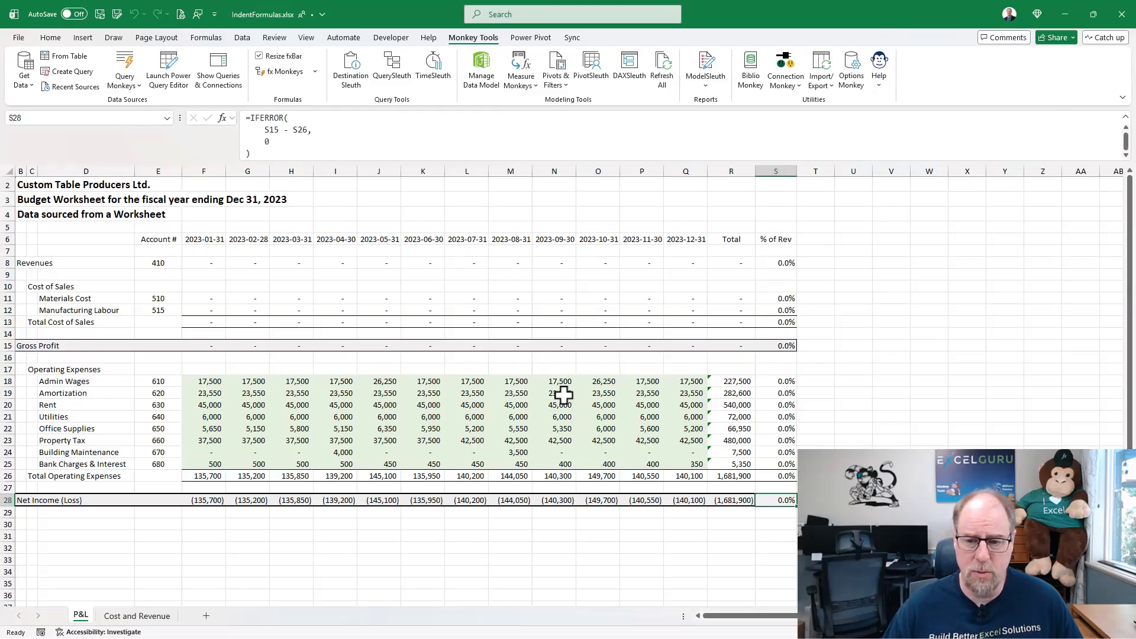
- Un-indent the % of Rev formulas in S8:S28 with fx Monkeys, and indent them again
{"action": "left_click_drag", "start_coordinate": [775, 263], "coordinate": [773, 500]}
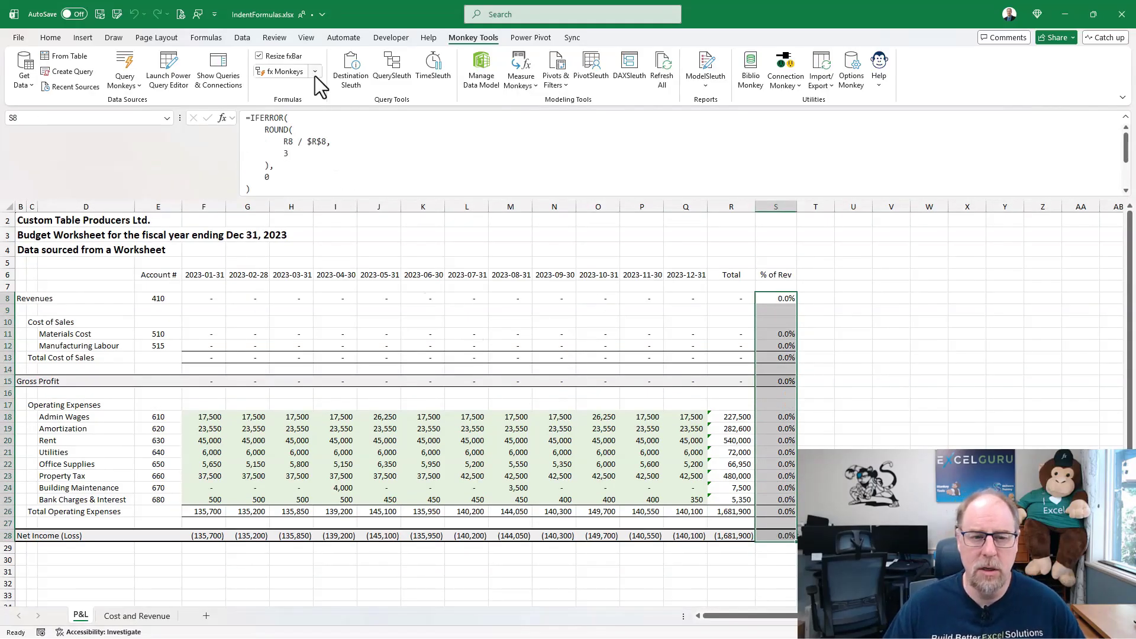
{"action": "left_click", "coordinate": [314, 72]}
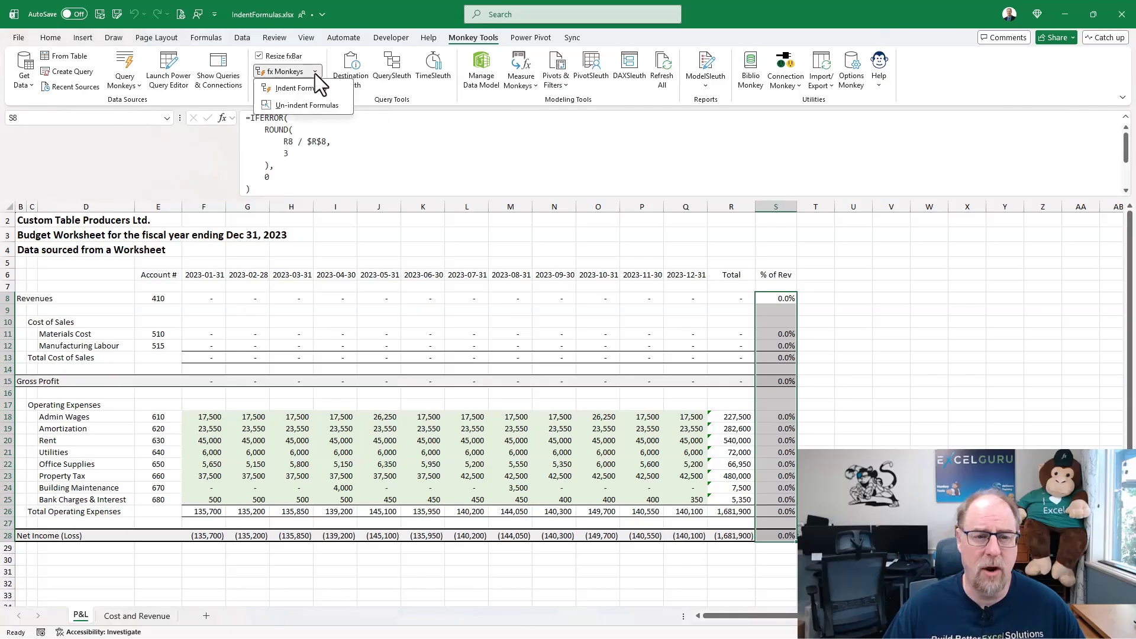
{"action": "left_click", "coordinate": [315, 108]}
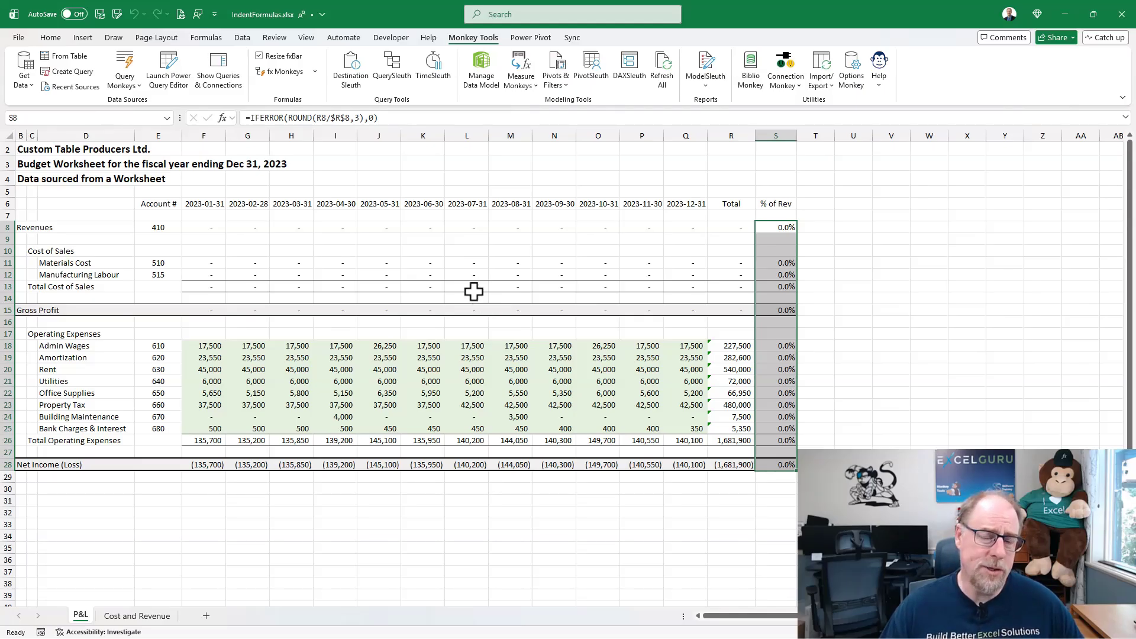
{"action": "left_click", "coordinate": [313, 70]}
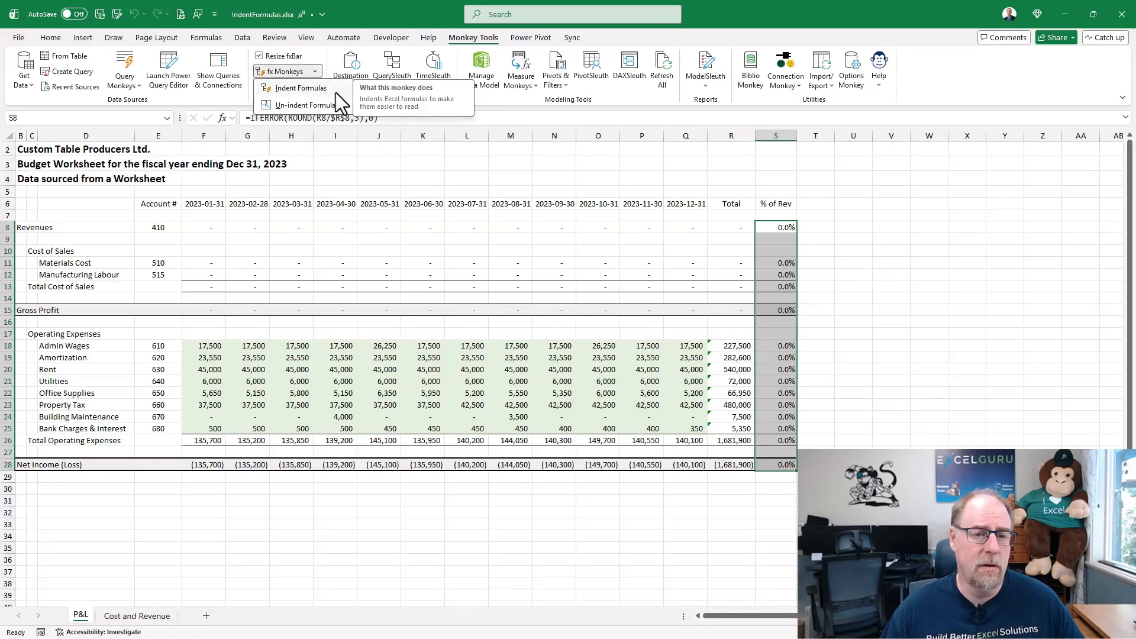
{"action": "left_click", "coordinate": [335, 89]}
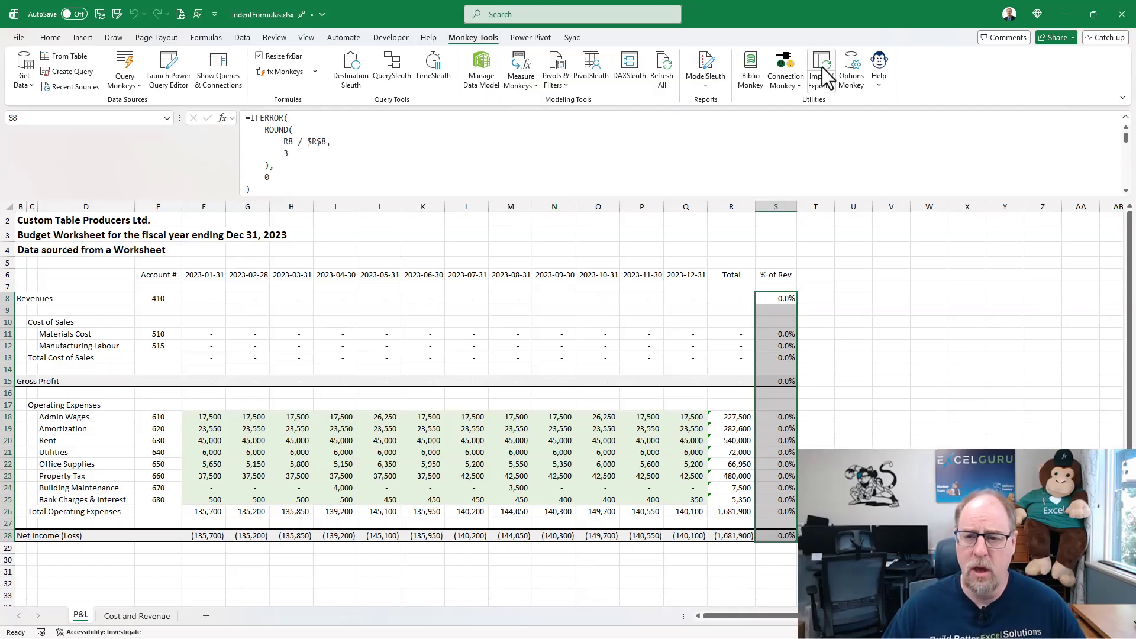
- Turn Use Default Ctrl+Shift+I Shortcut Behaviour on and back off in Options Monkey's Global Options, and close the dialog
{"action": "left_click", "coordinate": [852, 75]}
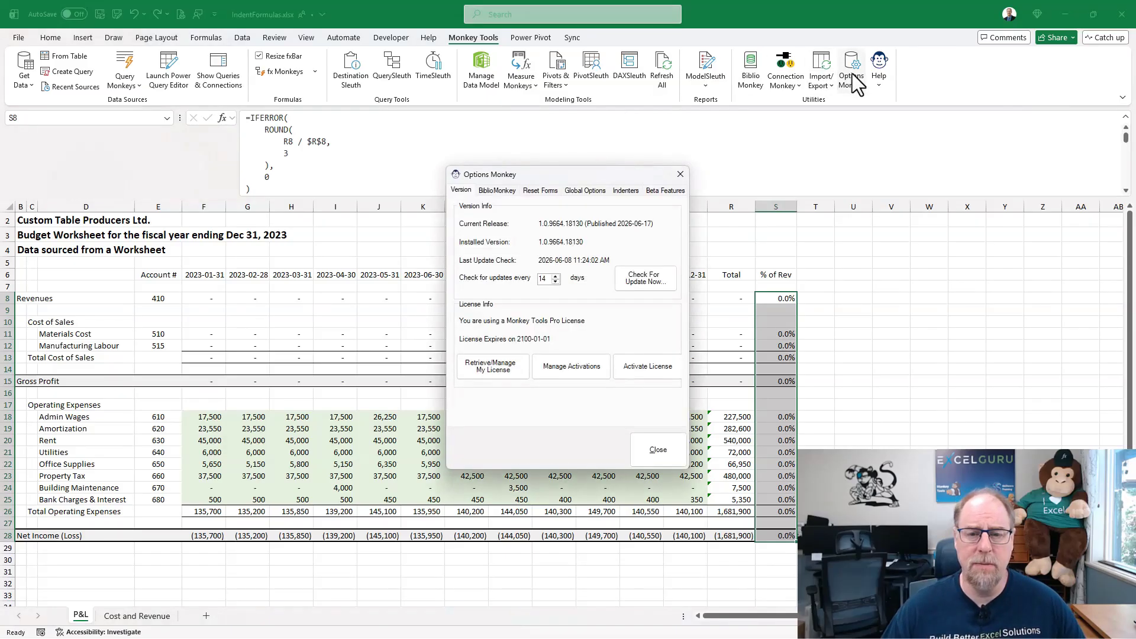
{"action": "left_click", "coordinate": [593, 191]}
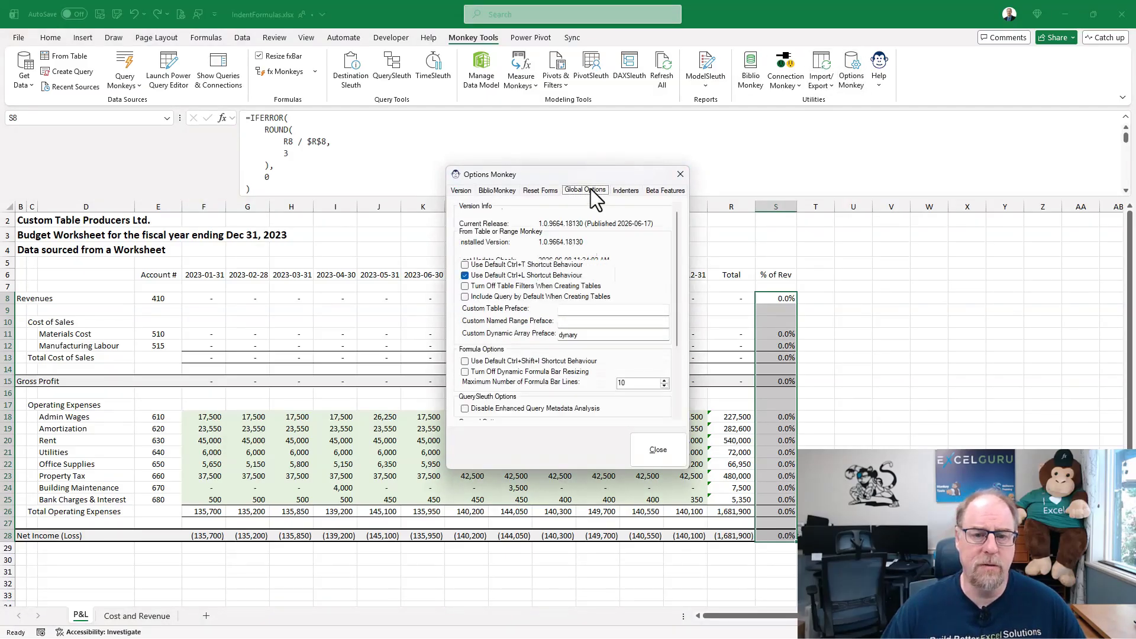
{"action": "left_click", "coordinate": [465, 362]}
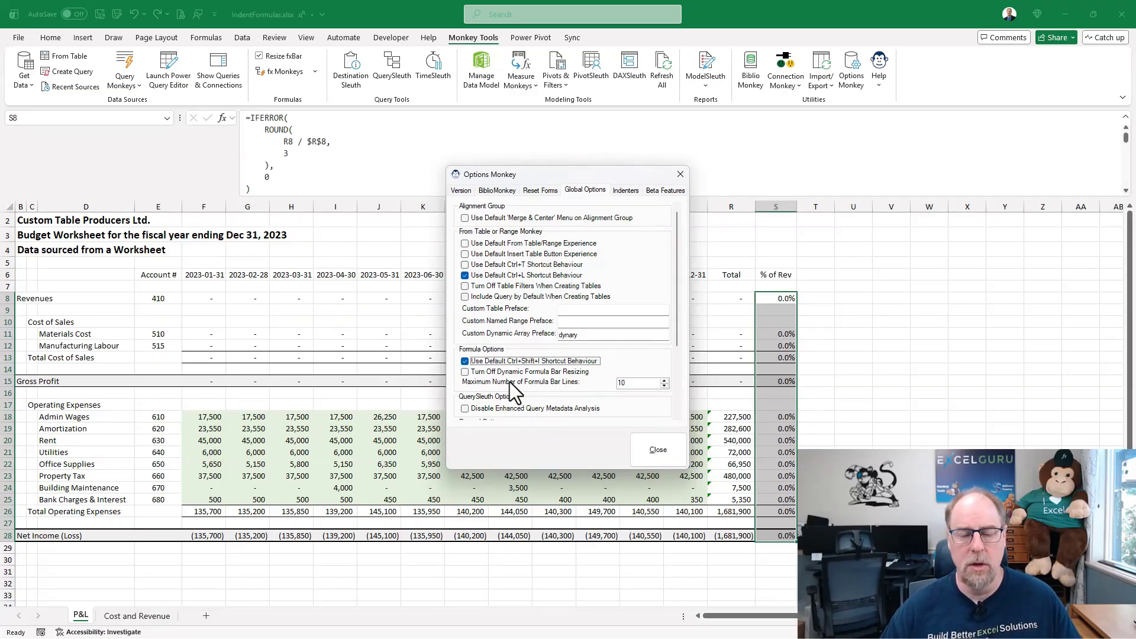
{"action": "left_click", "coordinate": [465, 361]}
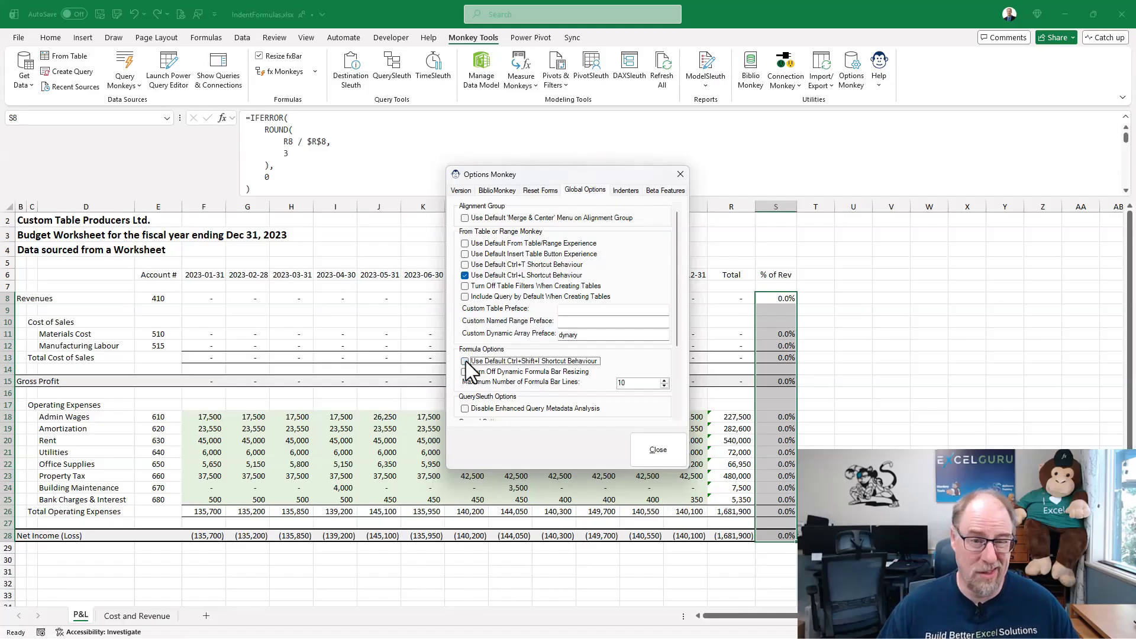
{"action": "left_click", "coordinate": [677, 449]}
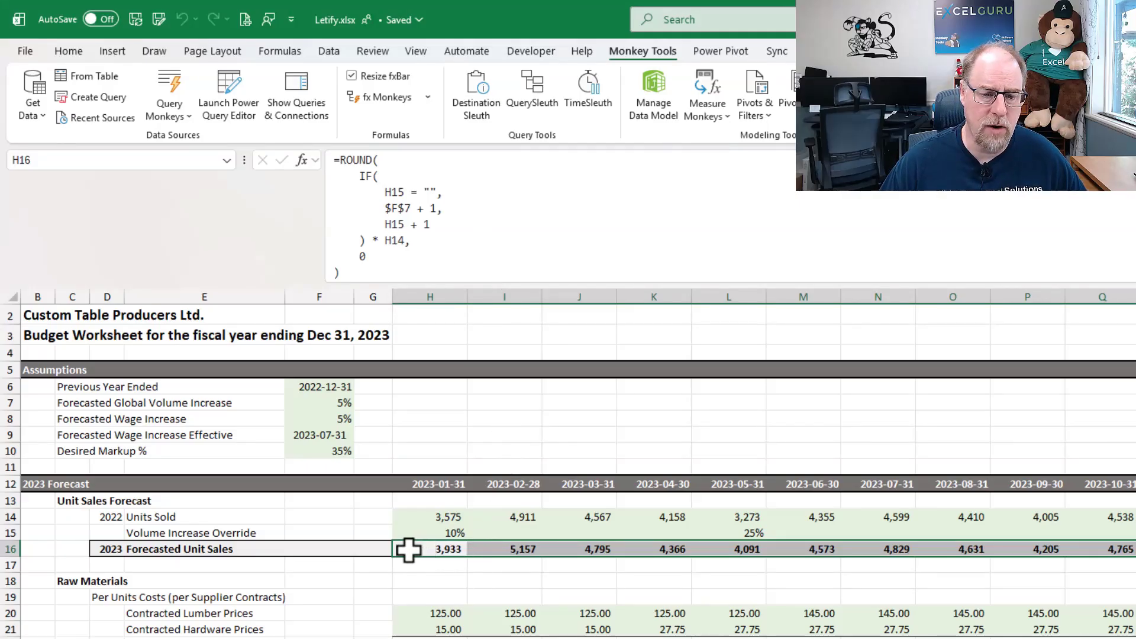
- In Letify.xlsx, select the 2023 Forecasted Unit Sales formulas from H16 across row 16 and launch Letify Monkey
{"action": "left_click_drag", "start_coordinate": [408, 549], "coordinate": [1133, 549]}
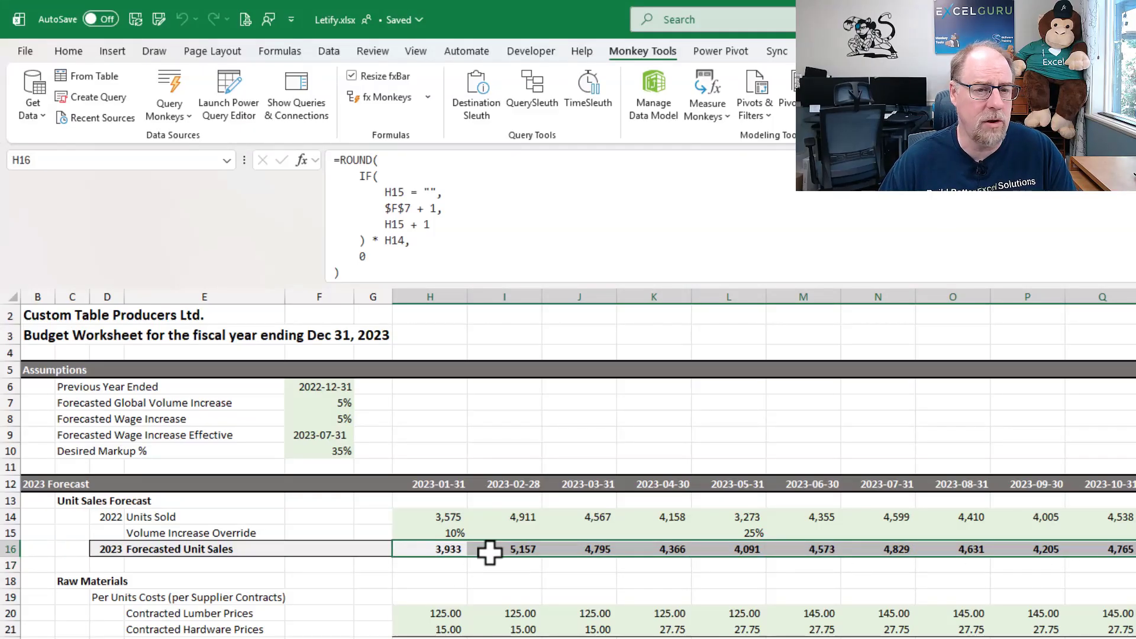
{"action": "left_click", "coordinate": [428, 94]}
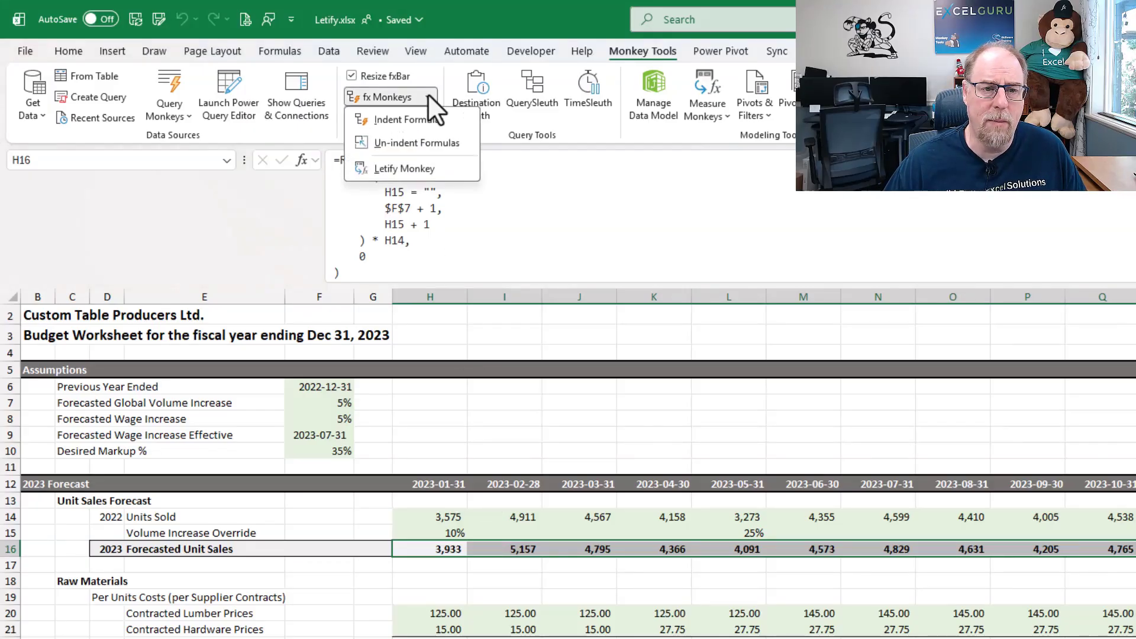
{"action": "left_click", "coordinate": [428, 168]}
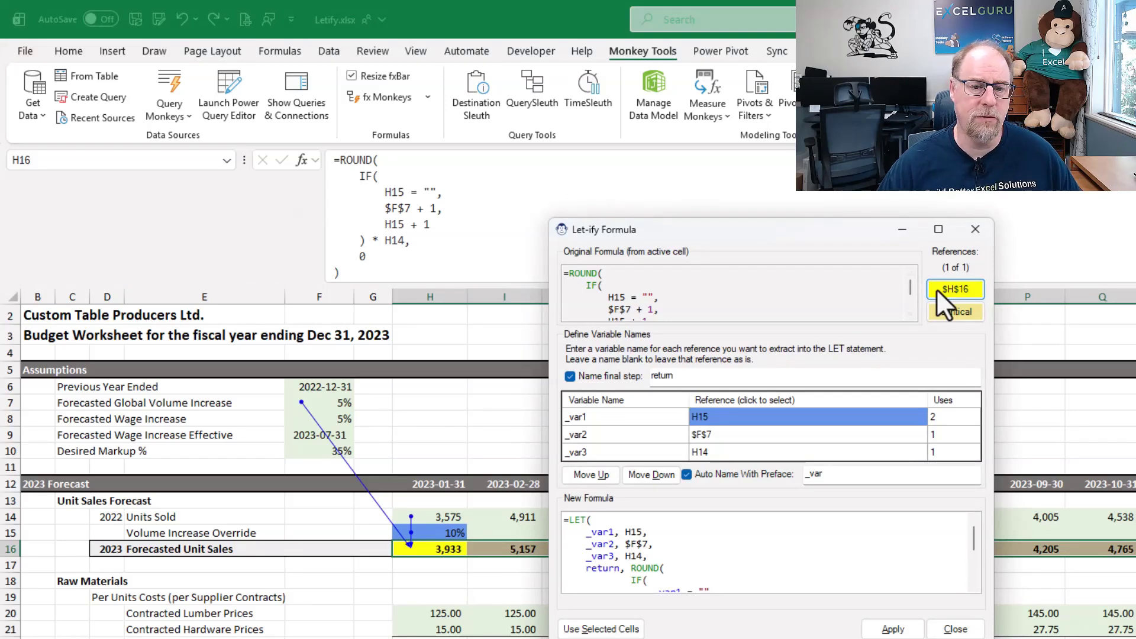
- Compare the full original formula of H16 with the proposed LET version in the Let-ify Formula dialog
{"action": "scroll", "coordinate": [685, 301], "scroll_direction": "down", "scroll_amount": 2}
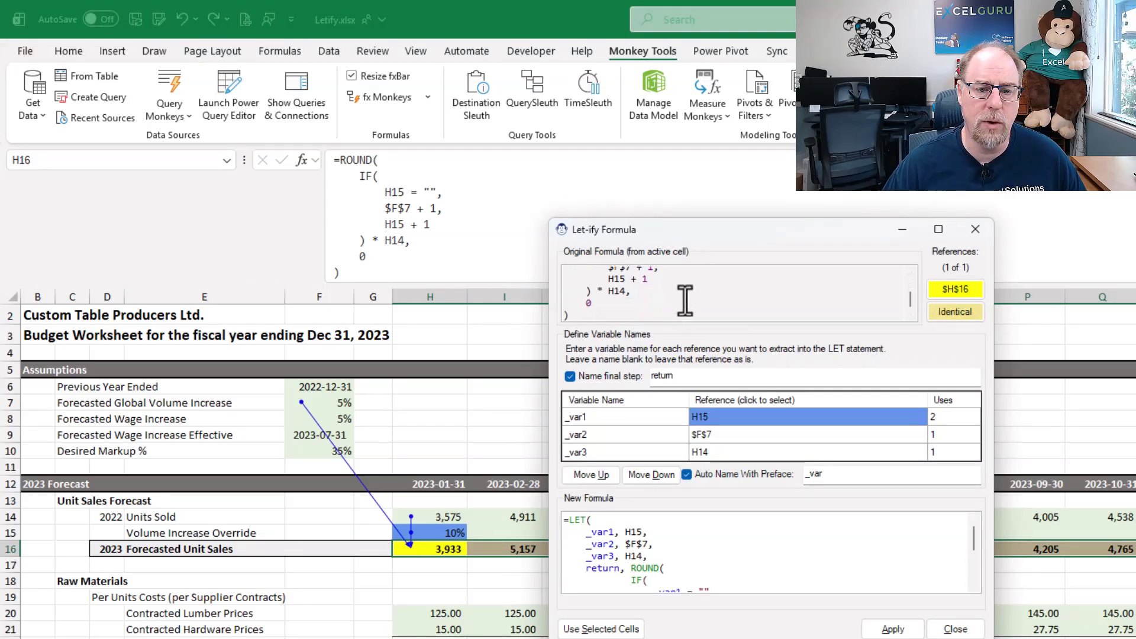
{"action": "scroll", "coordinate": [685, 300], "scroll_direction": "up", "scroll_amount": 2}
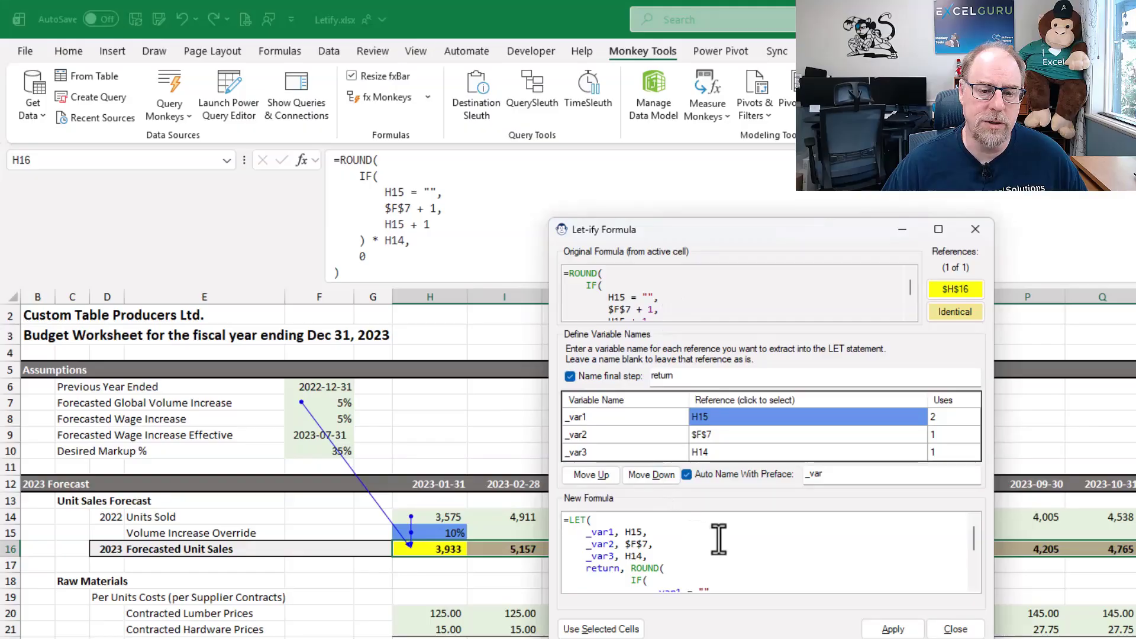
{"action": "scroll", "coordinate": [718, 539], "scroll_direction": "down", "scroll_amount": 3}
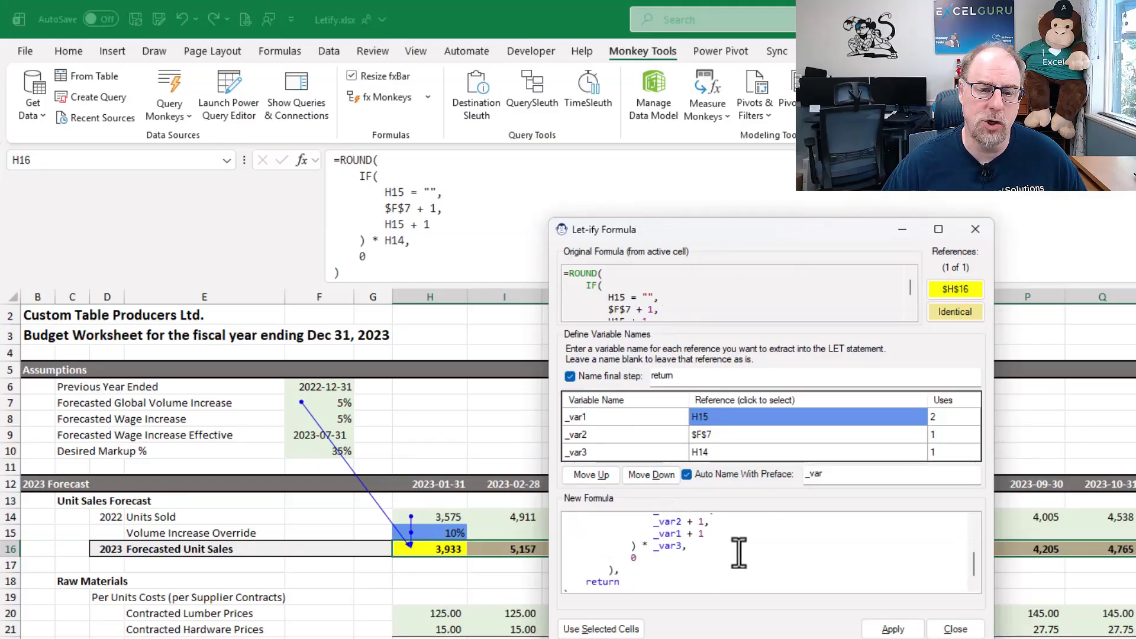
{"action": "scroll", "coordinate": [738, 553], "scroll_direction": "up", "scroll_amount": 3}
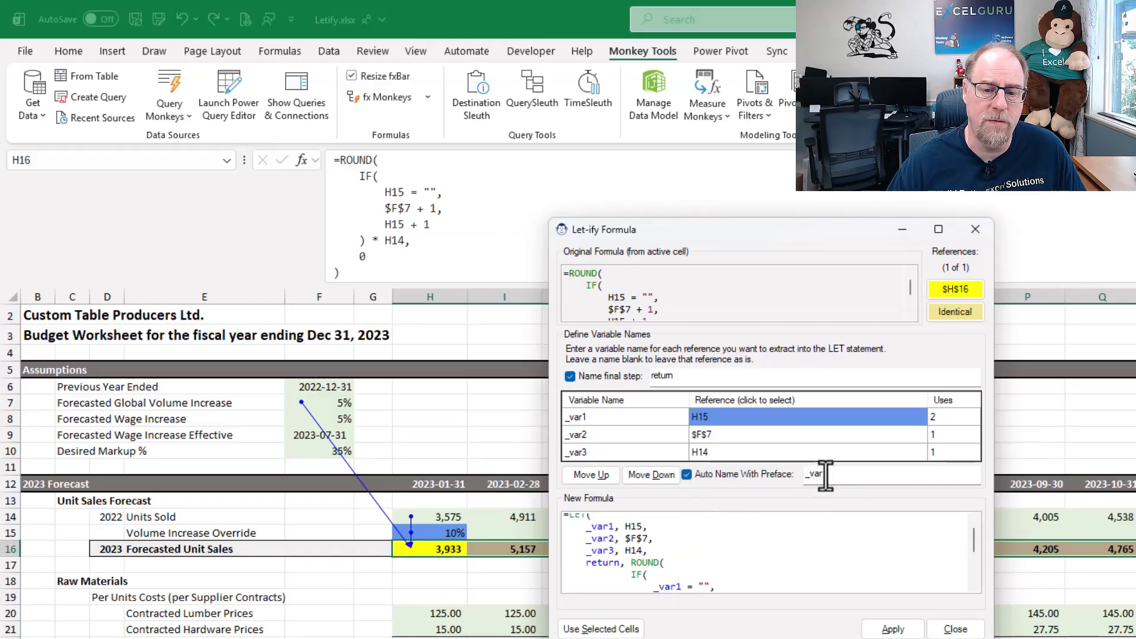
- Try _vars as the preface for automatic variable names, and restore it to _var
{"action": "left_click_drag", "start_coordinate": [824, 477], "coordinate": [811, 478]}
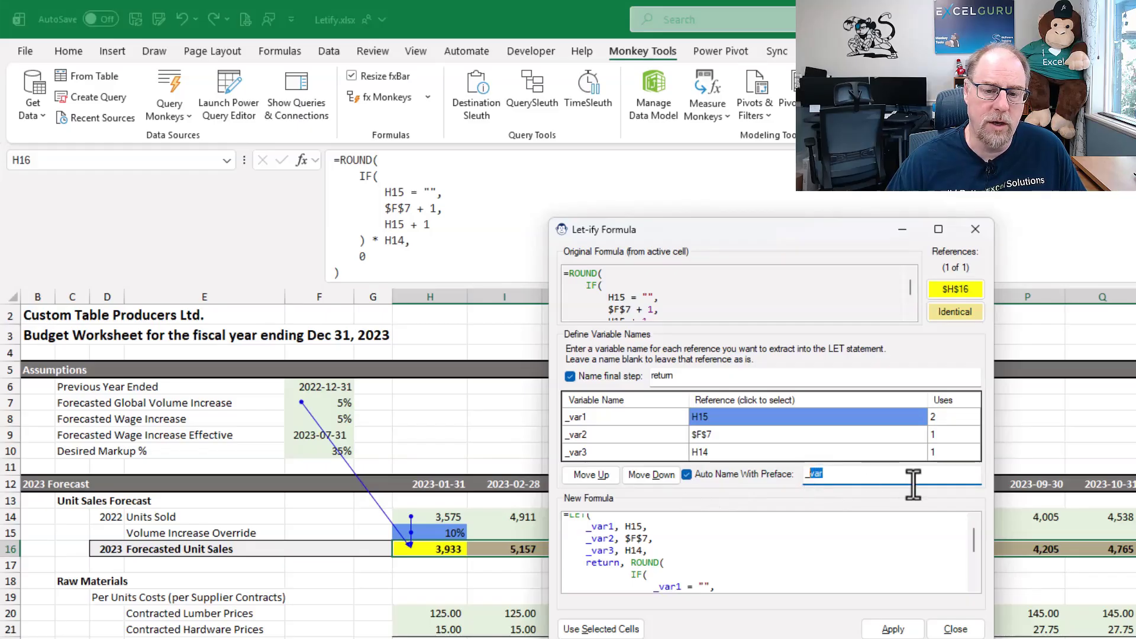
{"action": "type", "text": "vars"}
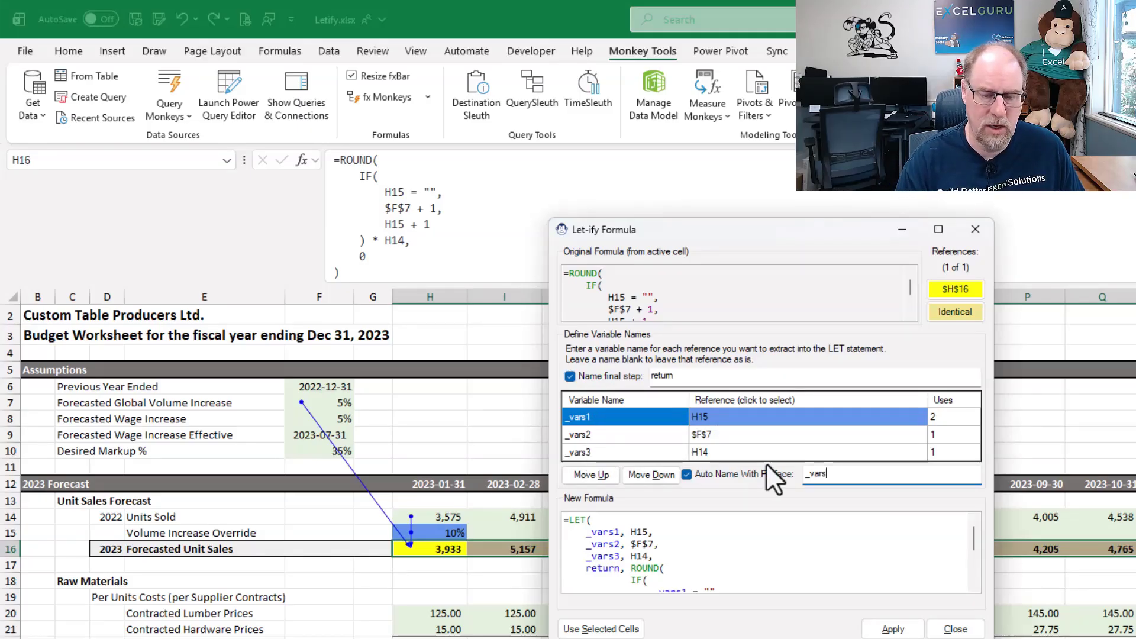
{"action": "key", "text": "BackSpace"}
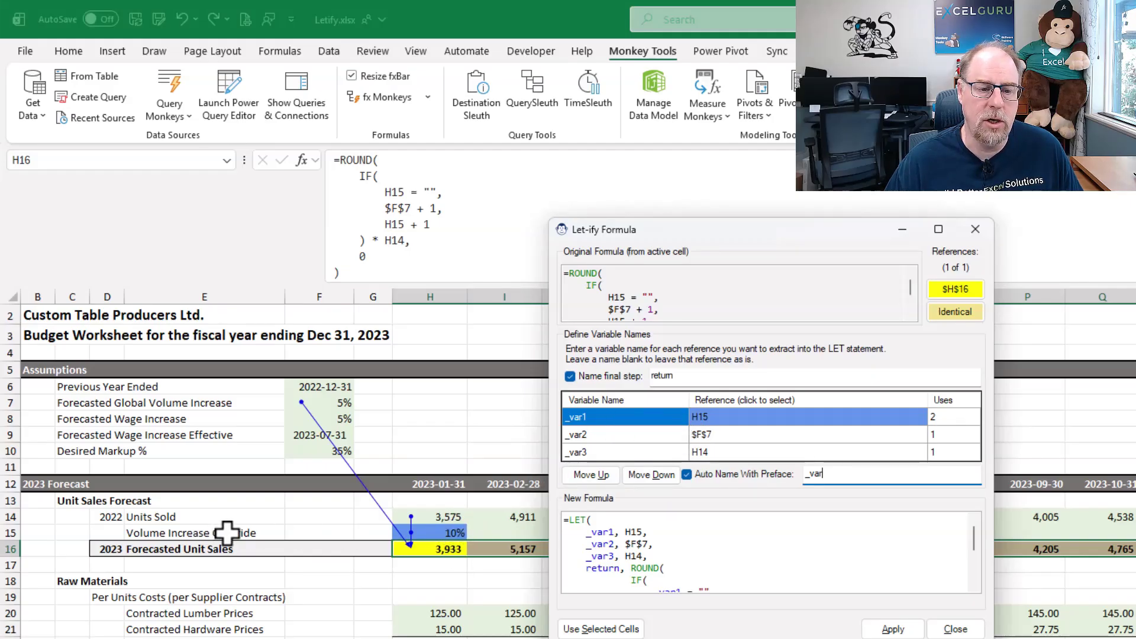
- Name the variable for reference H15 _Rate_Override
{"action": "left_click", "coordinate": [567, 417]}
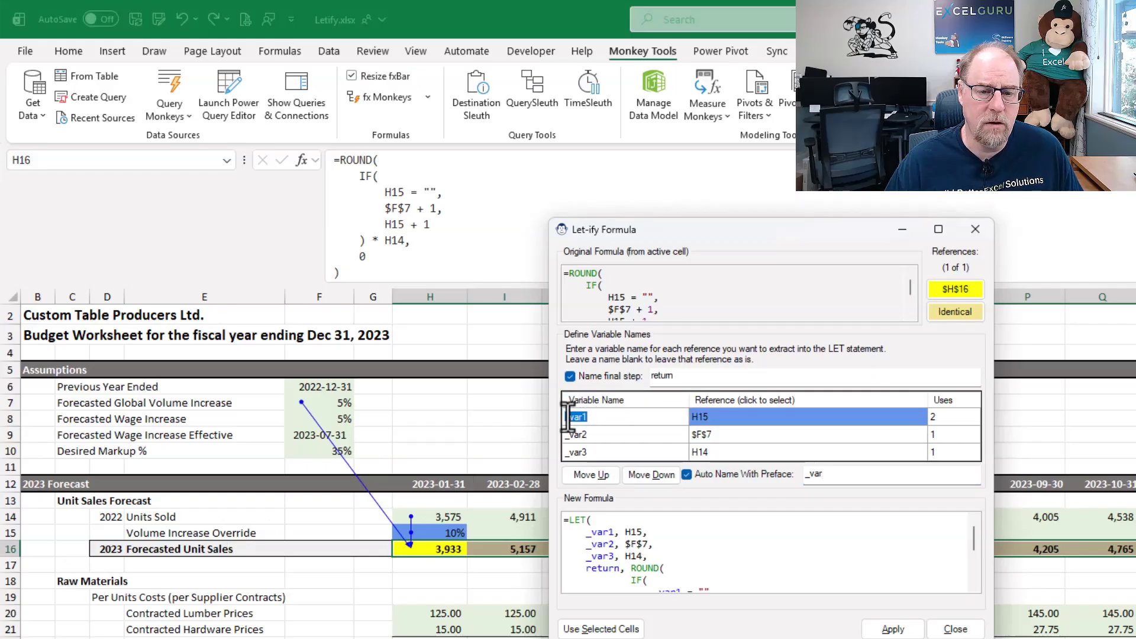
{"action": "type", "text": "_Rate"}
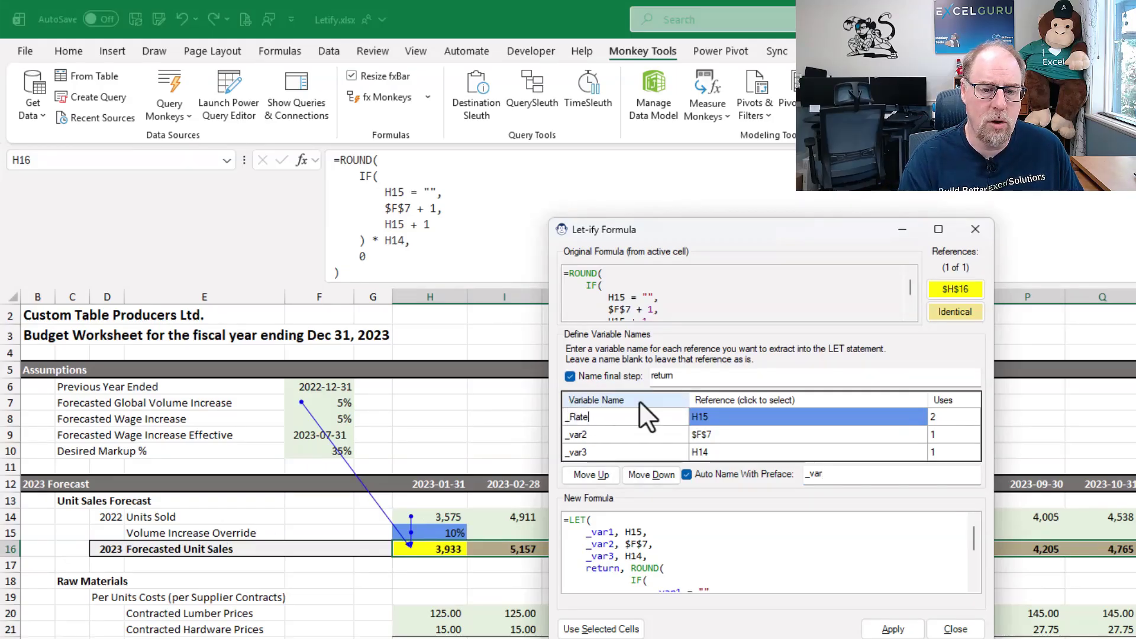
{"action": "type", "text": "_Overr"}
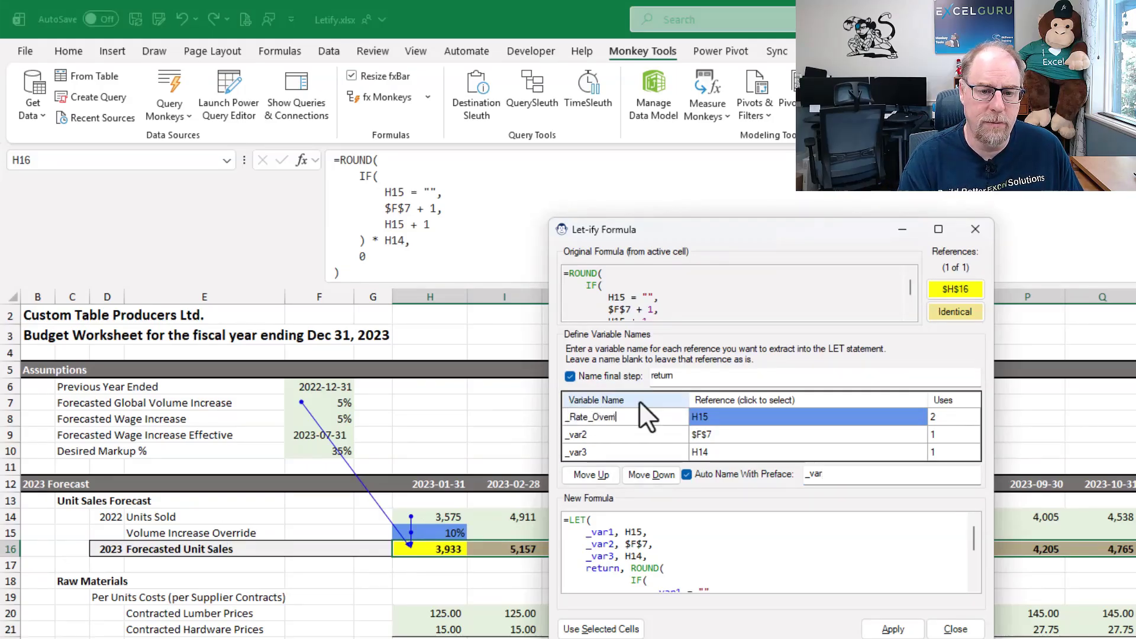
{"action": "type", "text": "ide"}
{"action": "key", "text": "Return"}
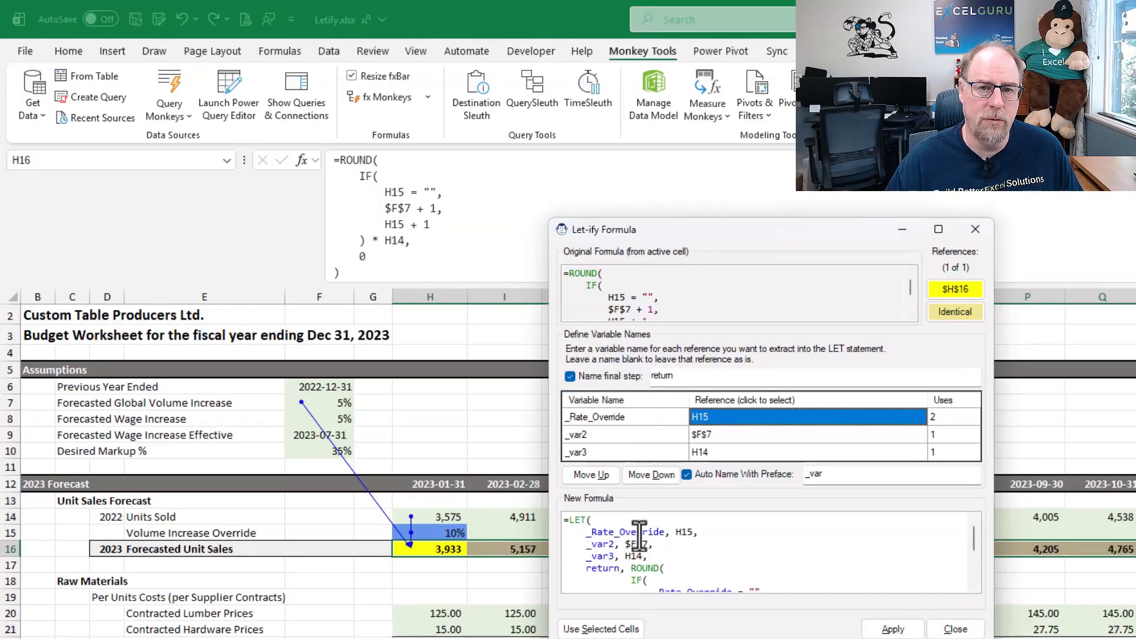
- Name the variable for reference $F$7 _Rate_Global
{"action": "key", "text": "Tab"}
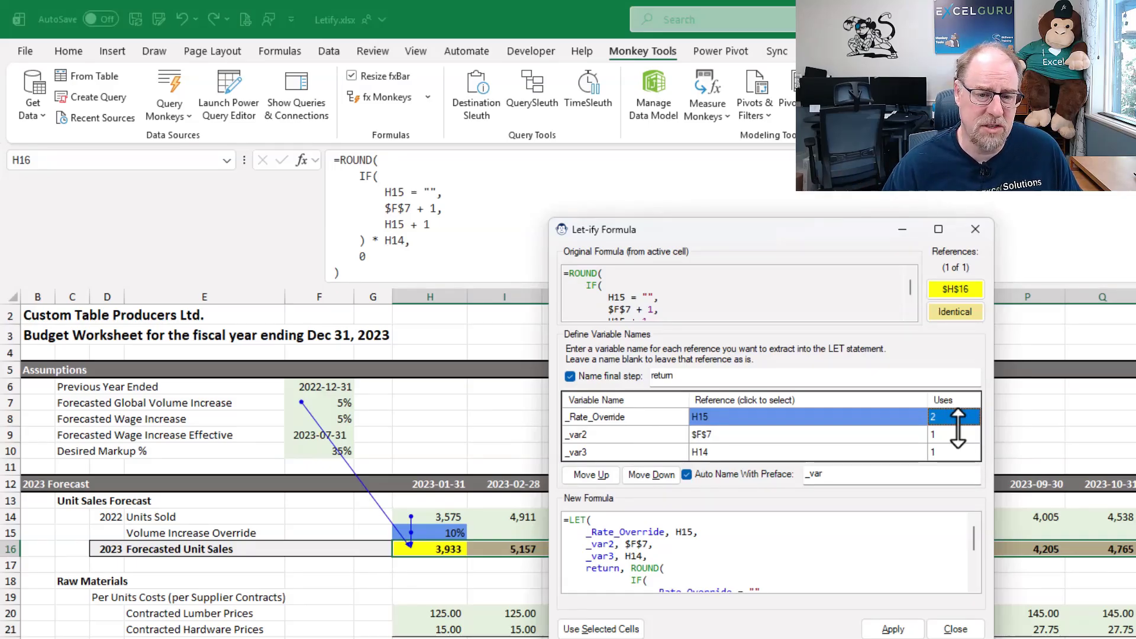
{"action": "key", "text": "Tab"}
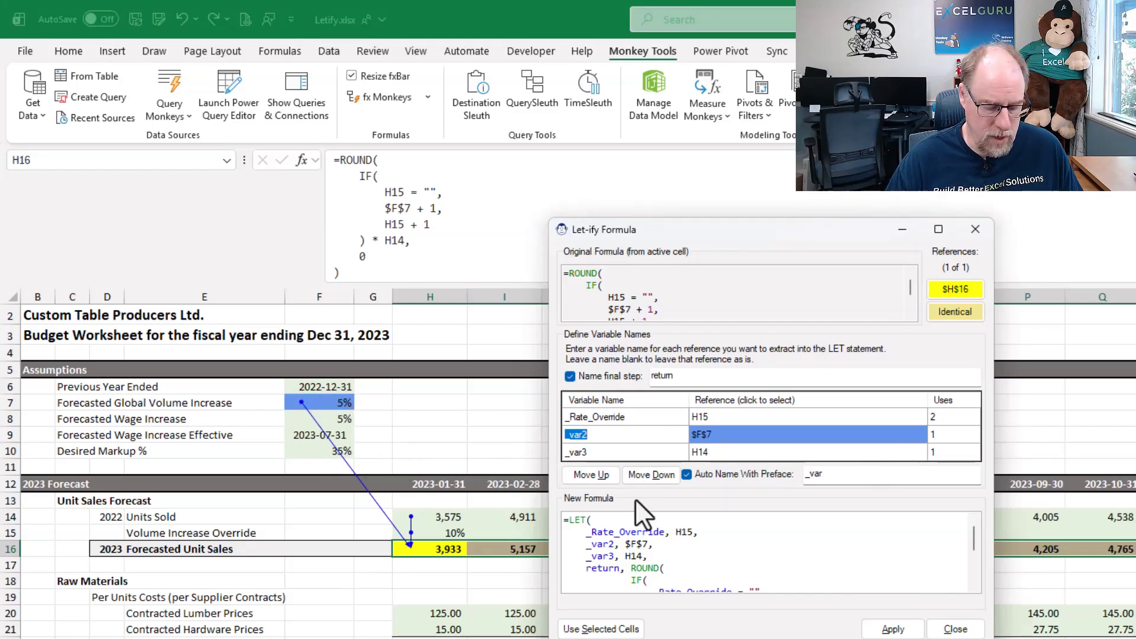
{"action": "type", "text": "_Rate_Glo"}
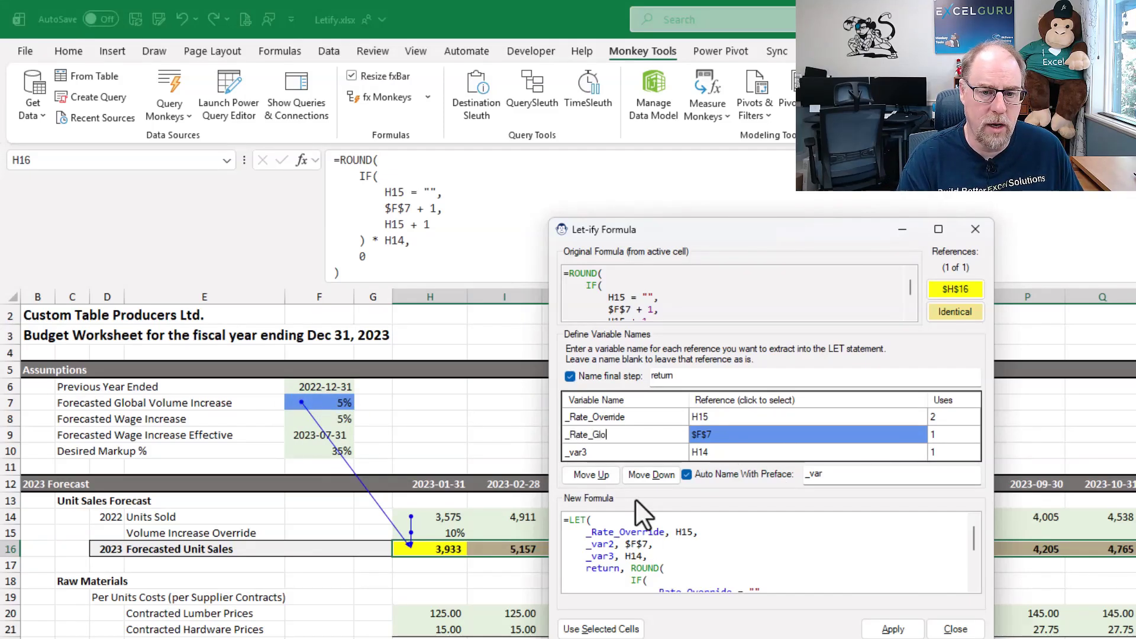
{"action": "type", "text": "bal"}
{"action": "key", "text": "Tab"}
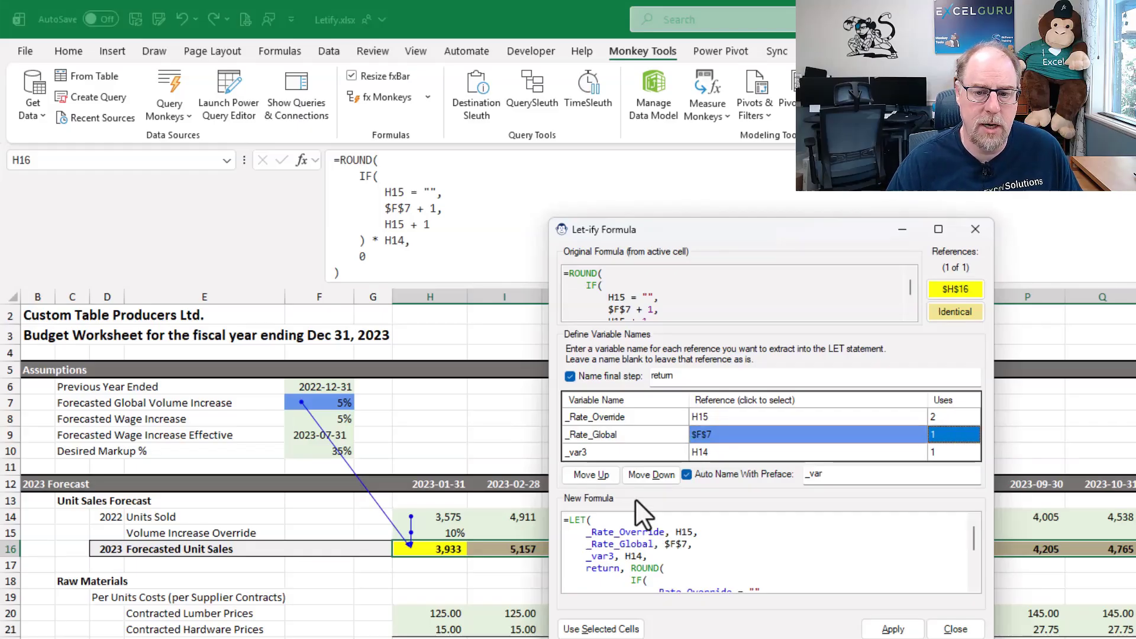
- Name the variable for reference H14 _Volume
{"action": "key", "text": "Tab"}
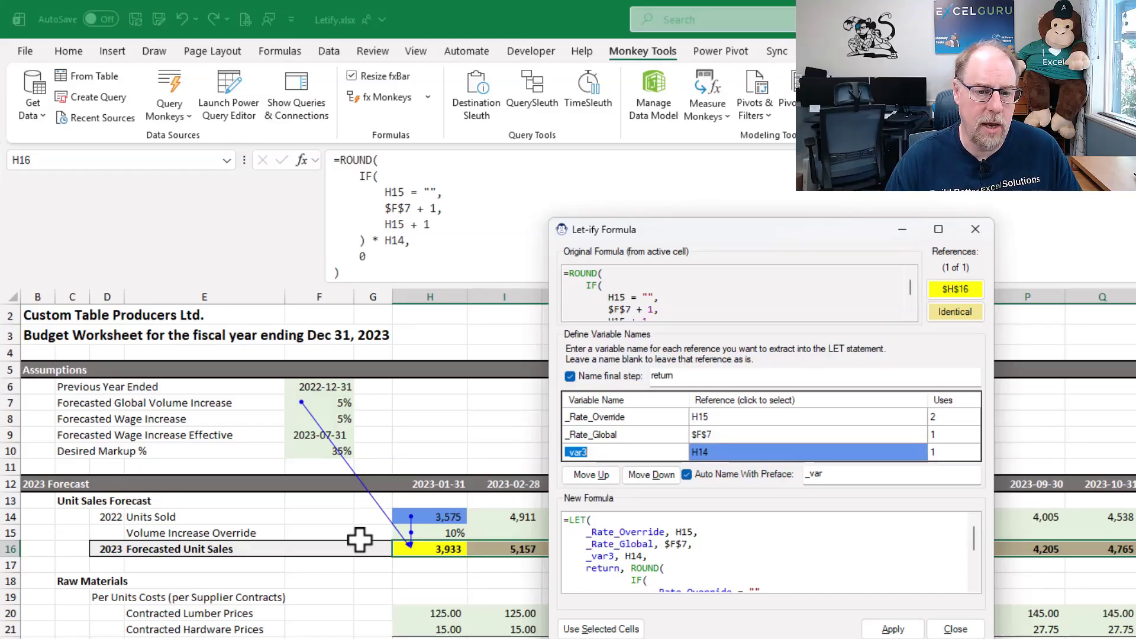
{"action": "type", "text": "_"}
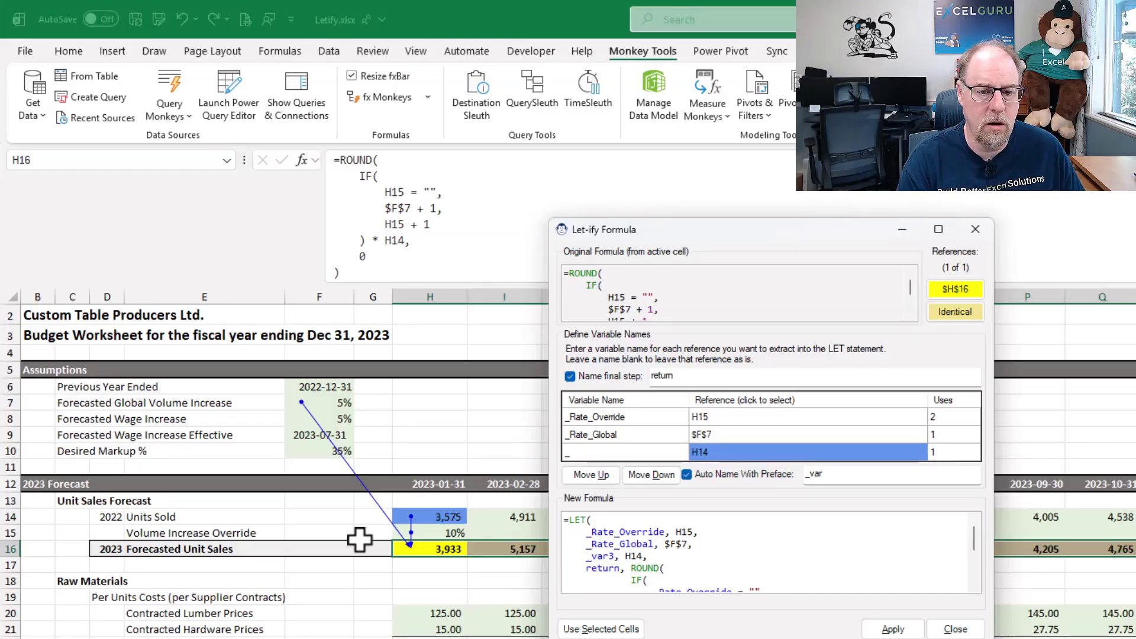
{"action": "type", "text": "Volumn"}
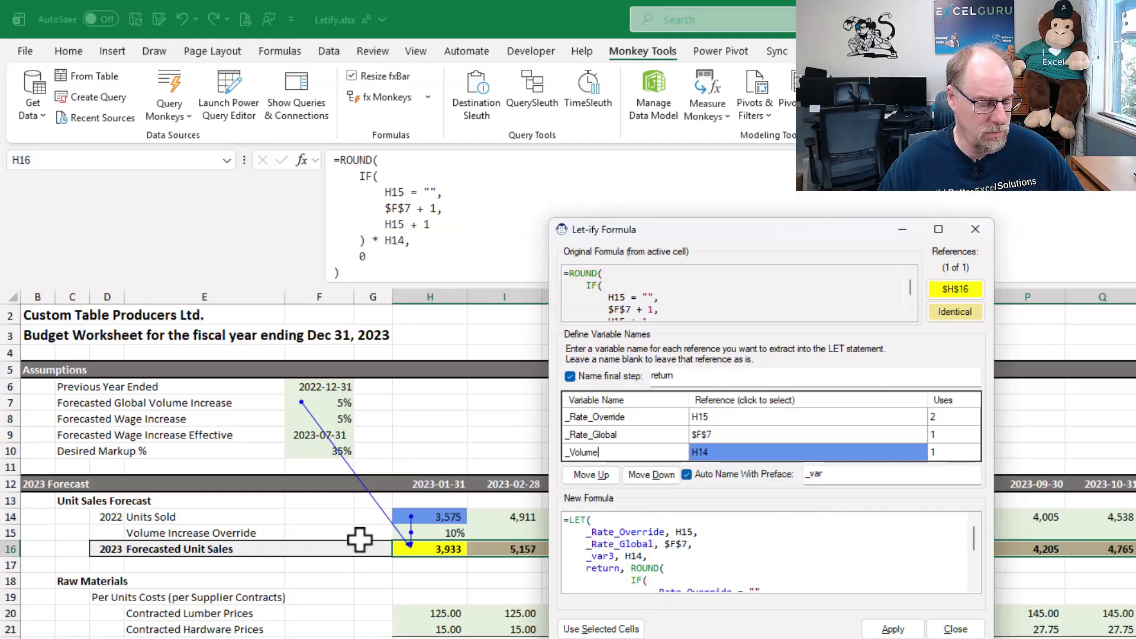
{"action": "key", "text": "Tab"}
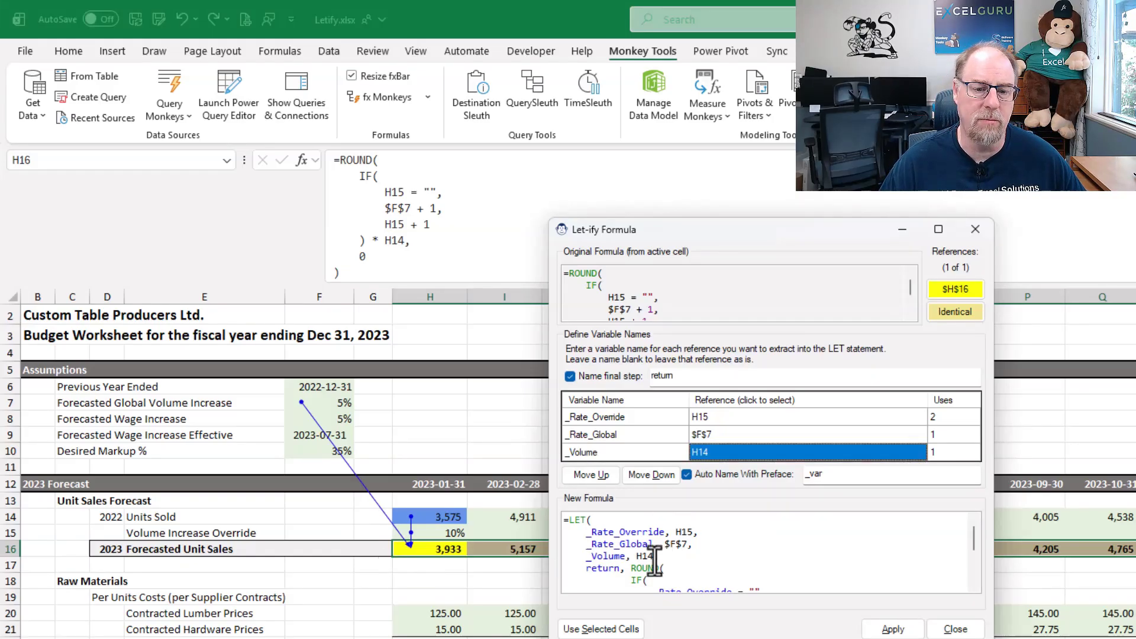
- Reorder the LET variables to _Volume first, _Rate_Global second and _Rate_Override last
{"action": "left_click", "coordinate": [594, 473]}
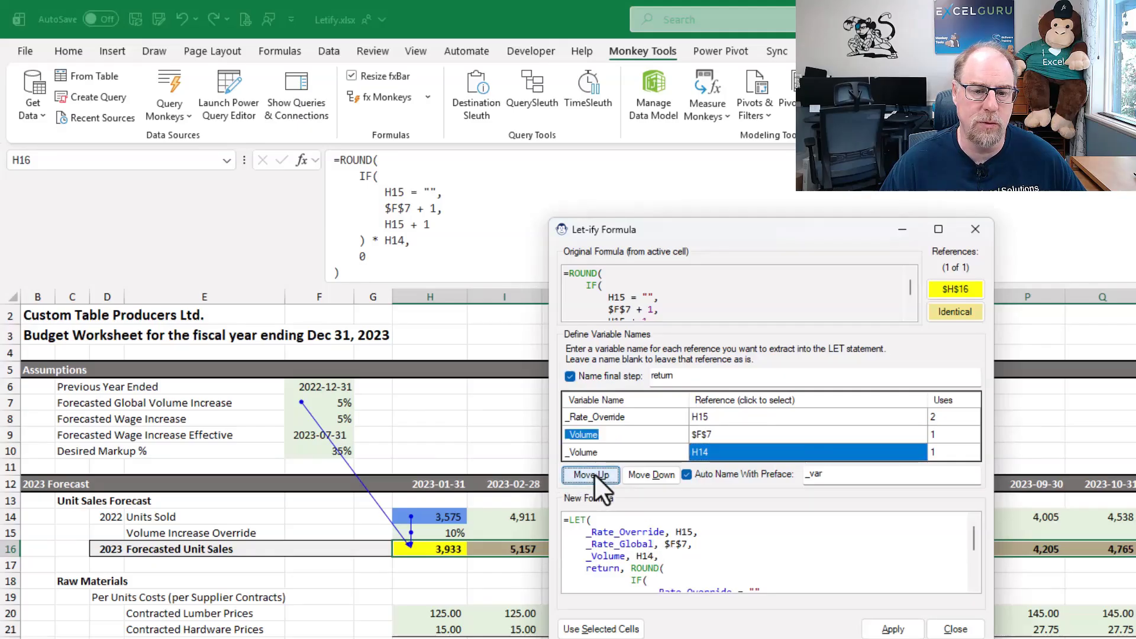
{"action": "left_click", "coordinate": [594, 473]}
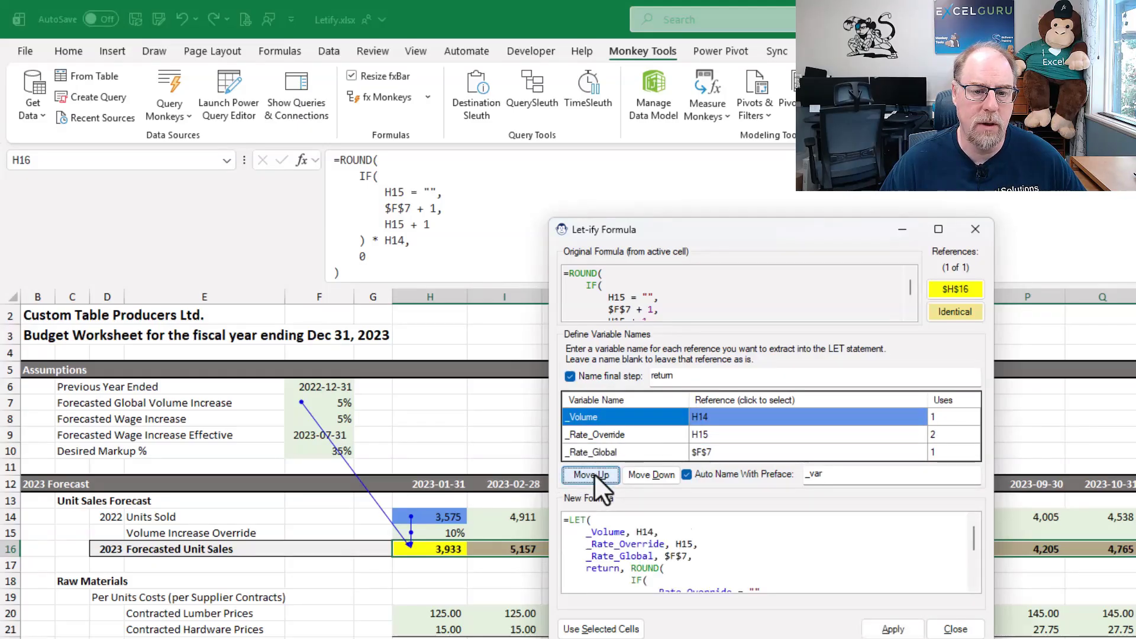
{"action": "left_click", "coordinate": [620, 435]}
{"action": "left_click", "coordinate": [654, 474]}
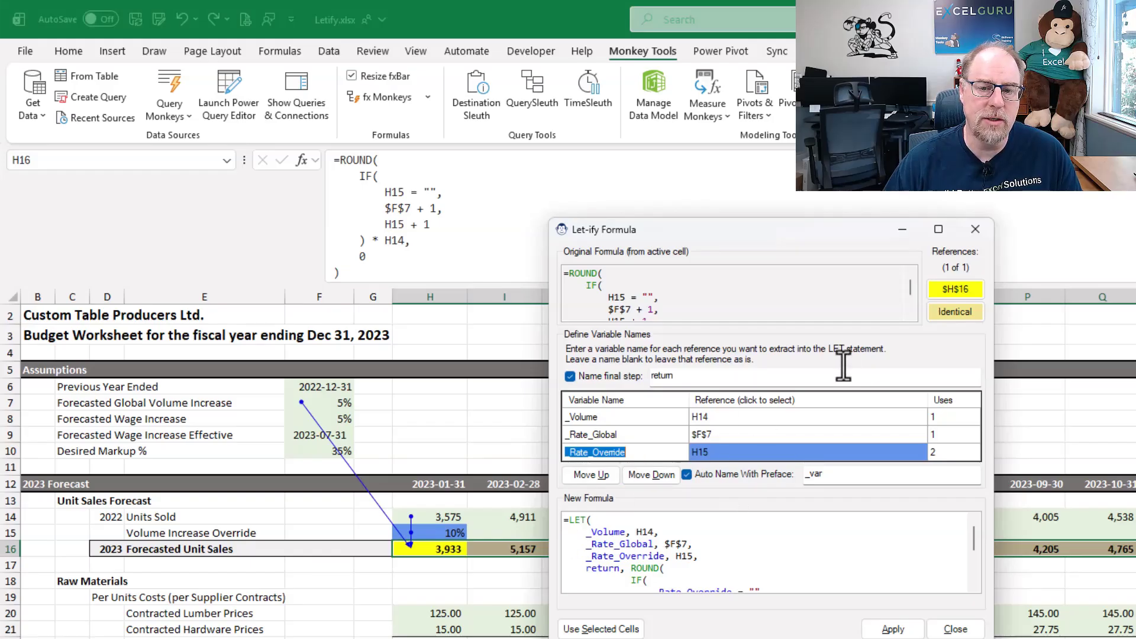
- Jump to the source cells of references H14, $F$7 and H15, and return to the formula cell H16
{"action": "left_click", "coordinate": [958, 288]}
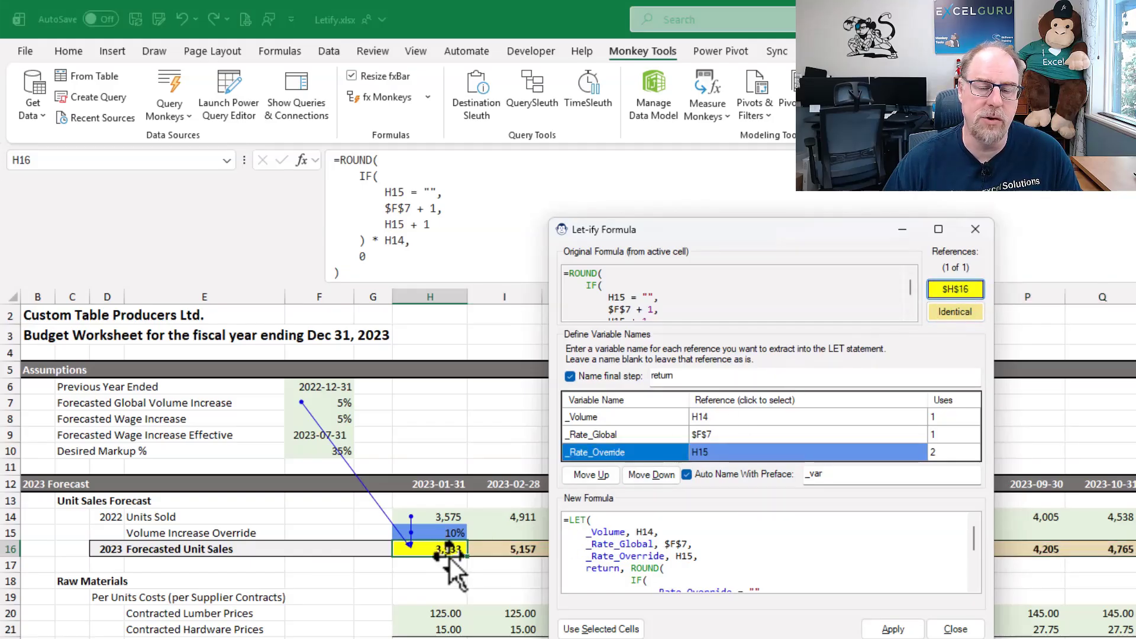
{"action": "left_click", "coordinate": [734, 452]}
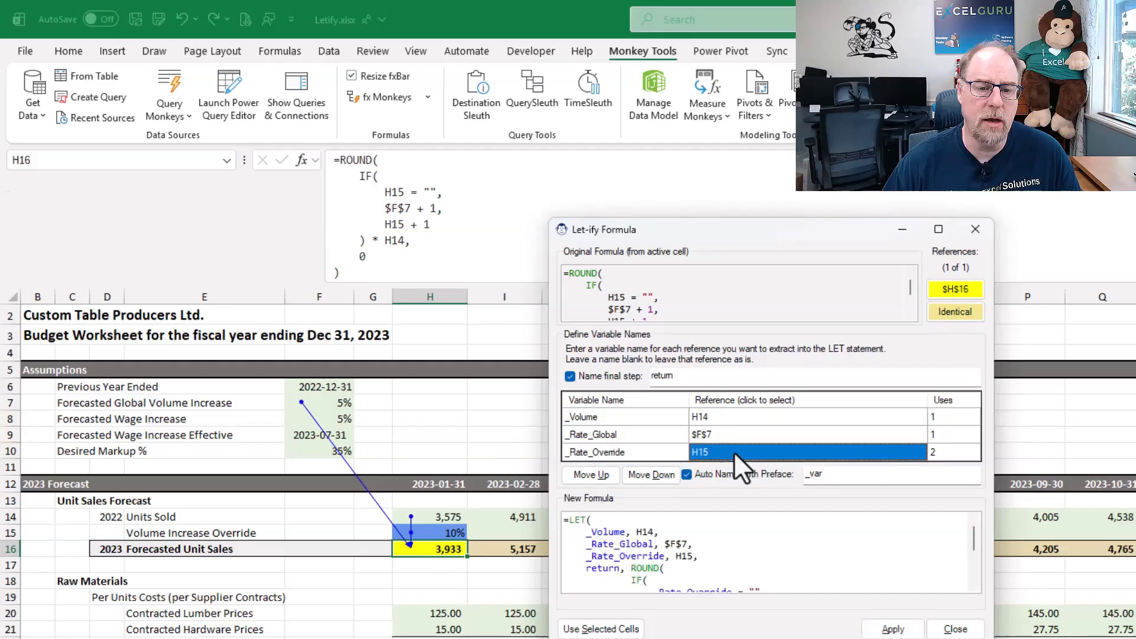
{"action": "left_click", "coordinate": [733, 414]}
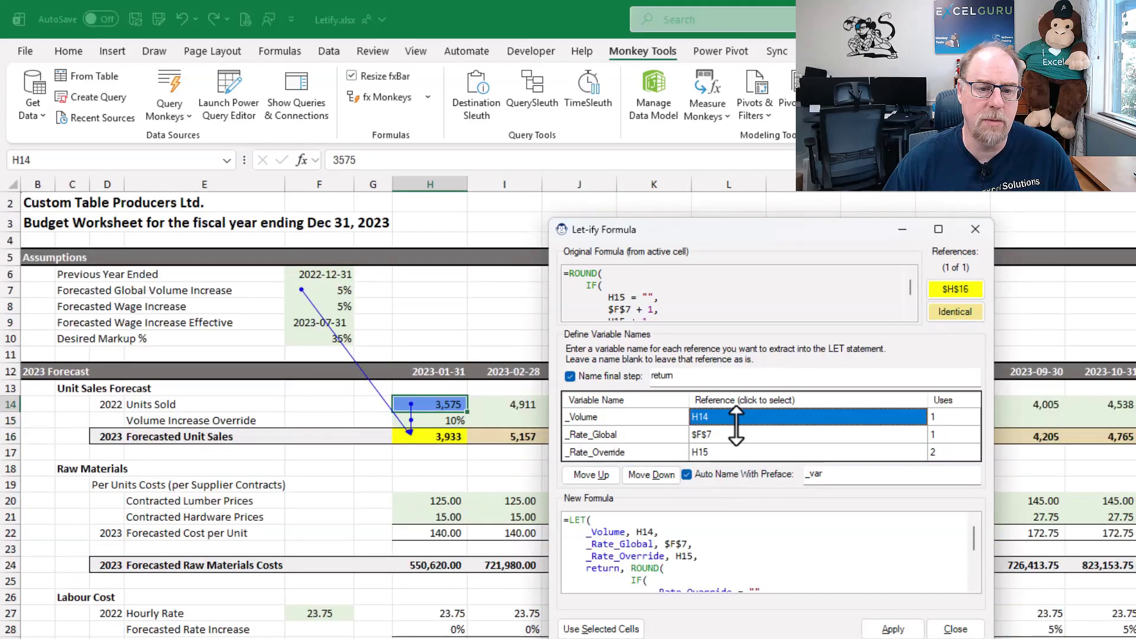
{"action": "left_click", "coordinate": [741, 435]}
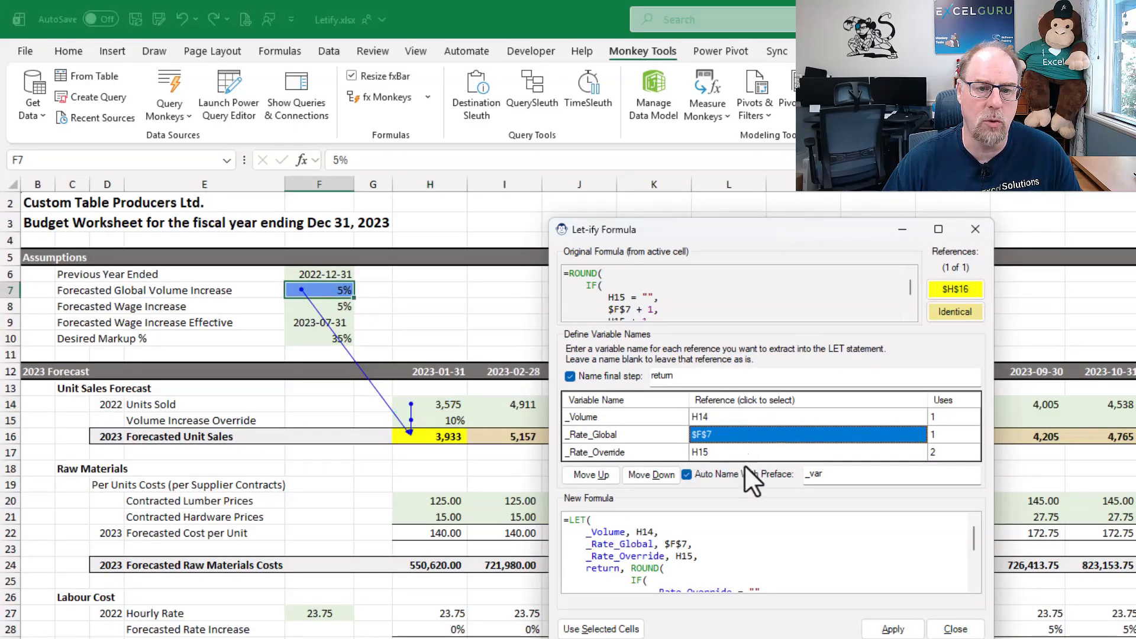
{"action": "left_click", "coordinate": [746, 453]}
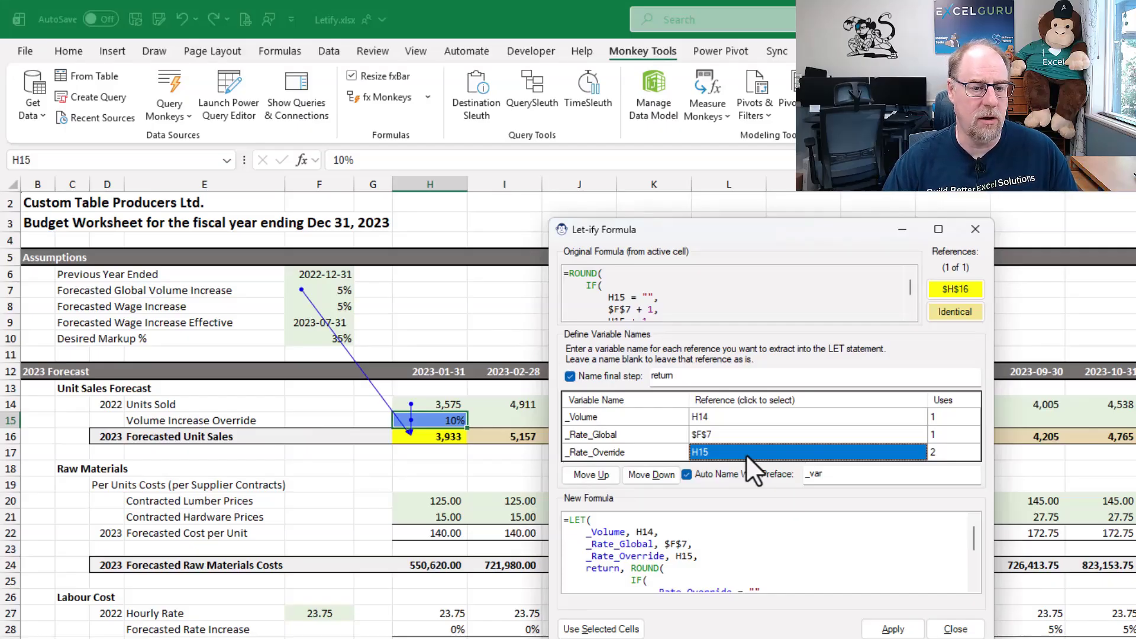
{"action": "left_click", "coordinate": [965, 287]}
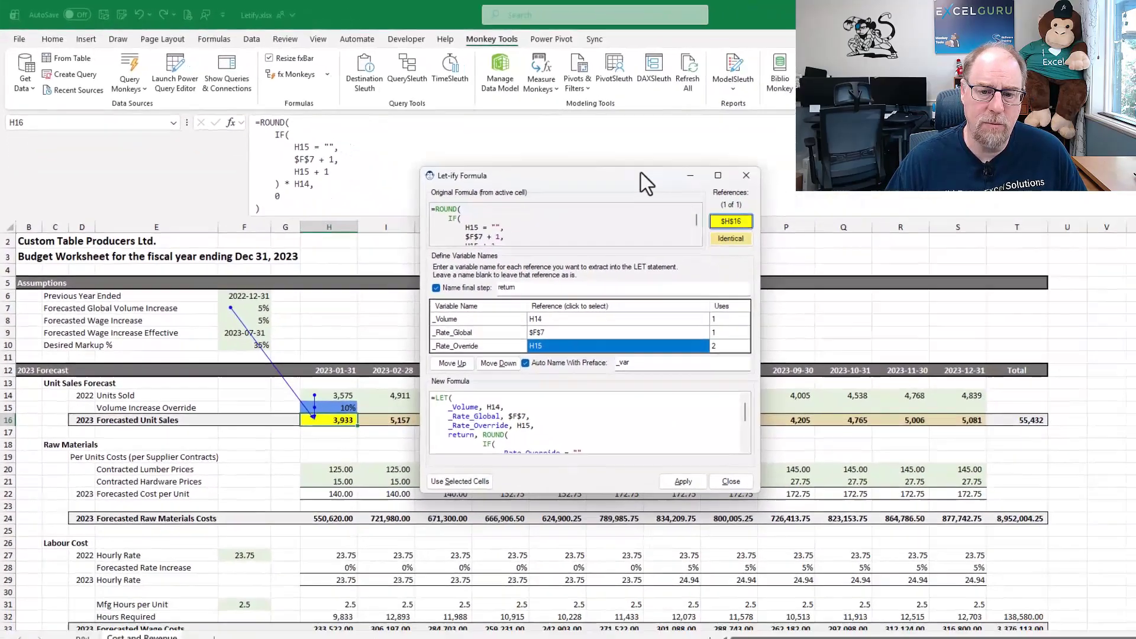
- Check which cells share the identical formula, apply the LET version to H16:S16, and close the Let-ify Formula dialog
{"action": "left_click_drag", "start_coordinate": [840, 227], "coordinate": [902, 68]}
{"action": "left_click_drag", "start_coordinate": [665, 49], "coordinate": [676, 36]}
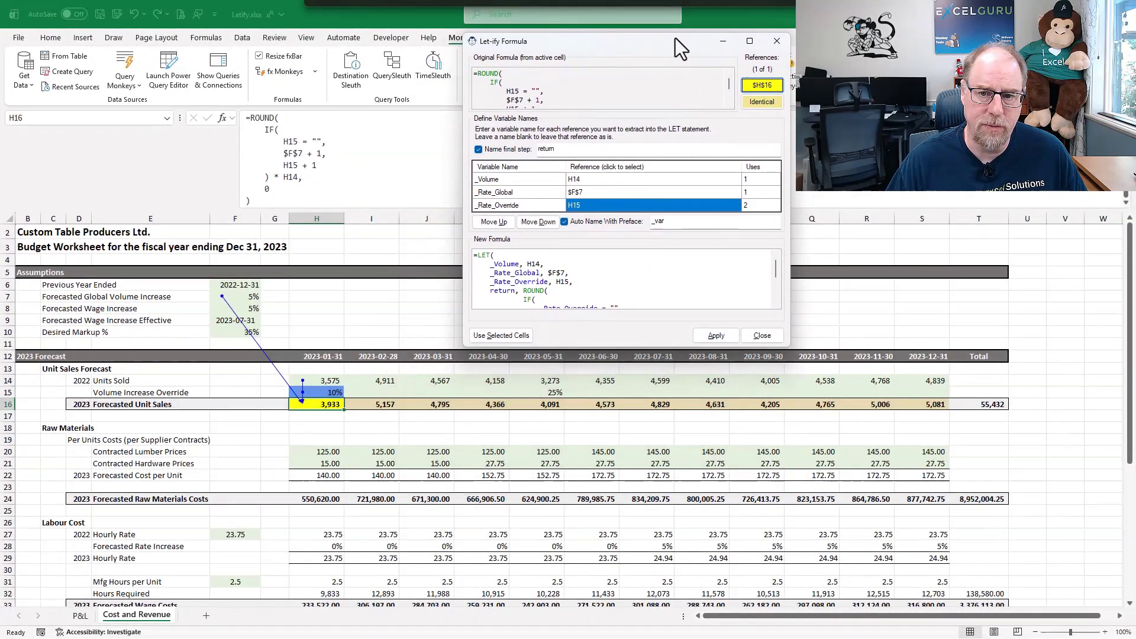
{"action": "left_click", "coordinate": [761, 102]}
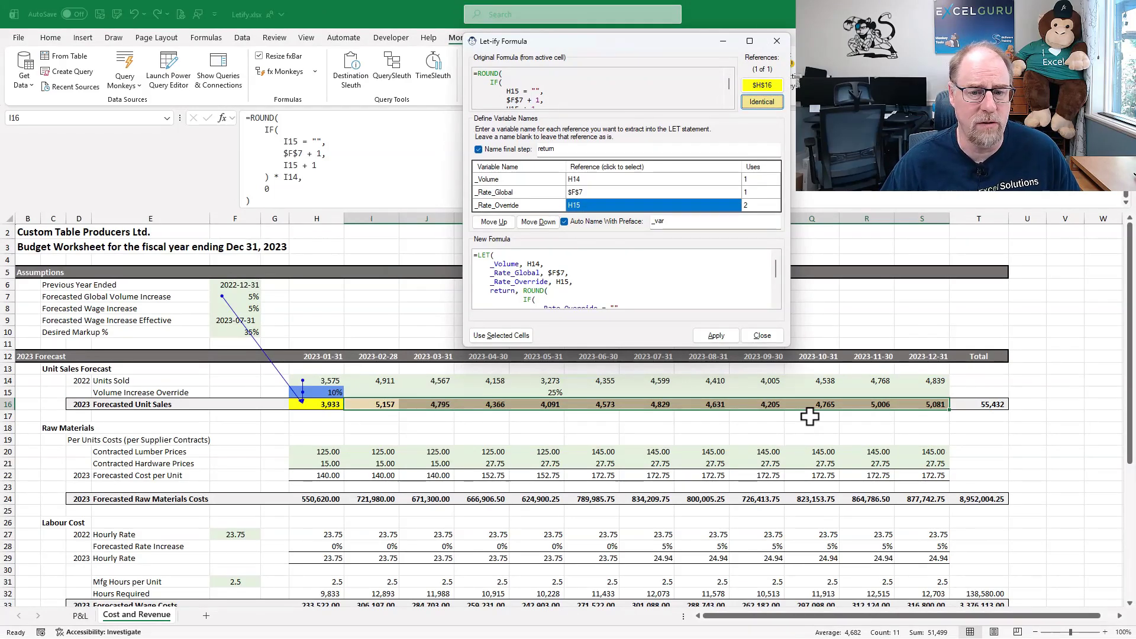
{"action": "left_click", "coordinate": [722, 340]}
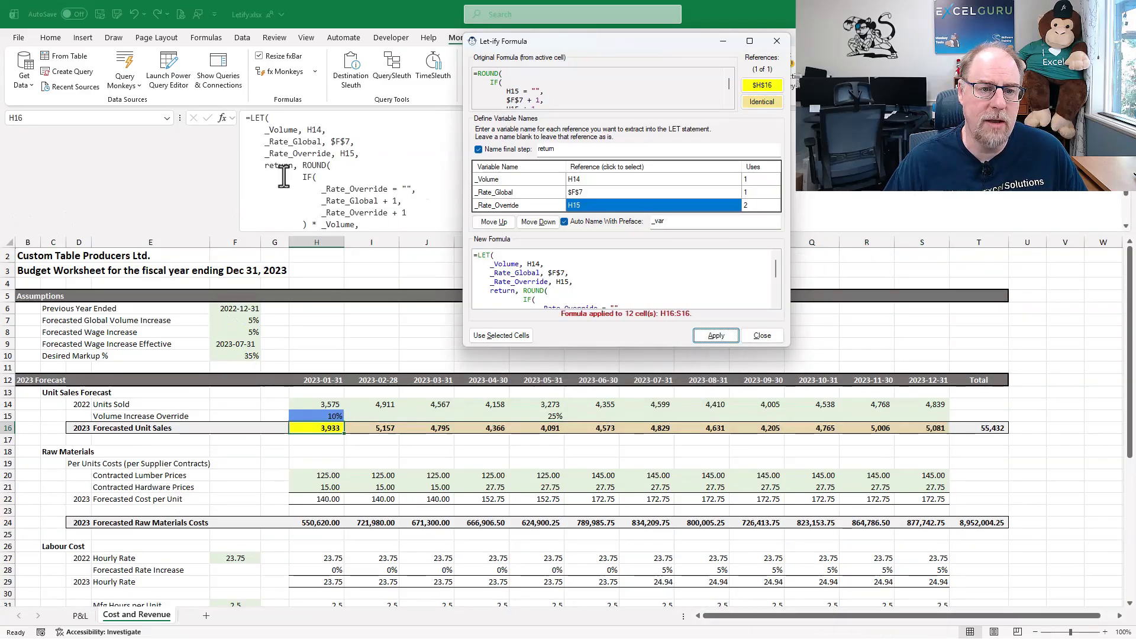
{"action": "left_click", "coordinate": [779, 340]}
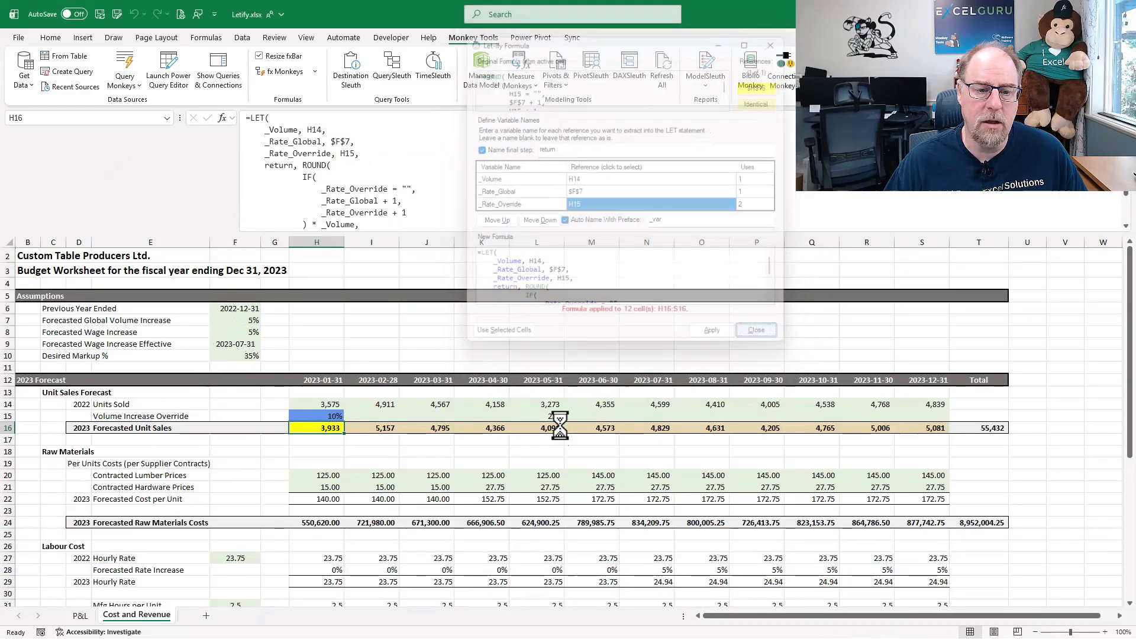
- Check the converted LET formulas across the 2023 Forecasted Unit Sales row from I16 to N16
{"action": "left_click", "coordinate": [375, 426]}
{"action": "left_click", "coordinate": [424, 425]}
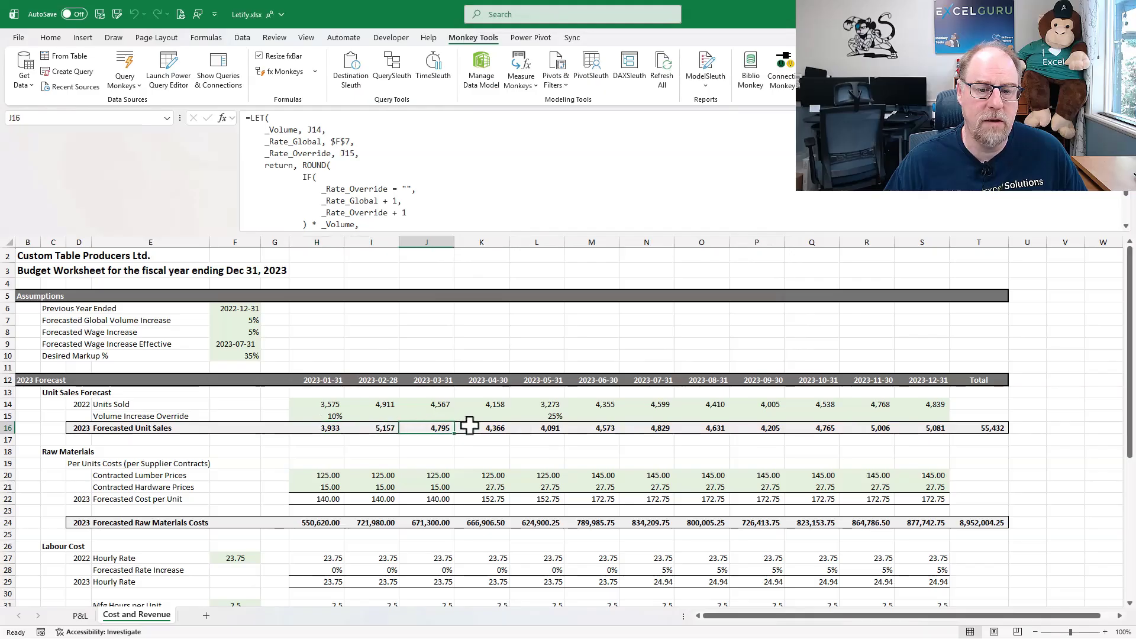
{"action": "left_click", "coordinate": [494, 426]}
{"action": "left_click", "coordinate": [529, 426]}
{"action": "left_click", "coordinate": [591, 425]}
{"action": "left_click", "coordinate": [647, 426]}
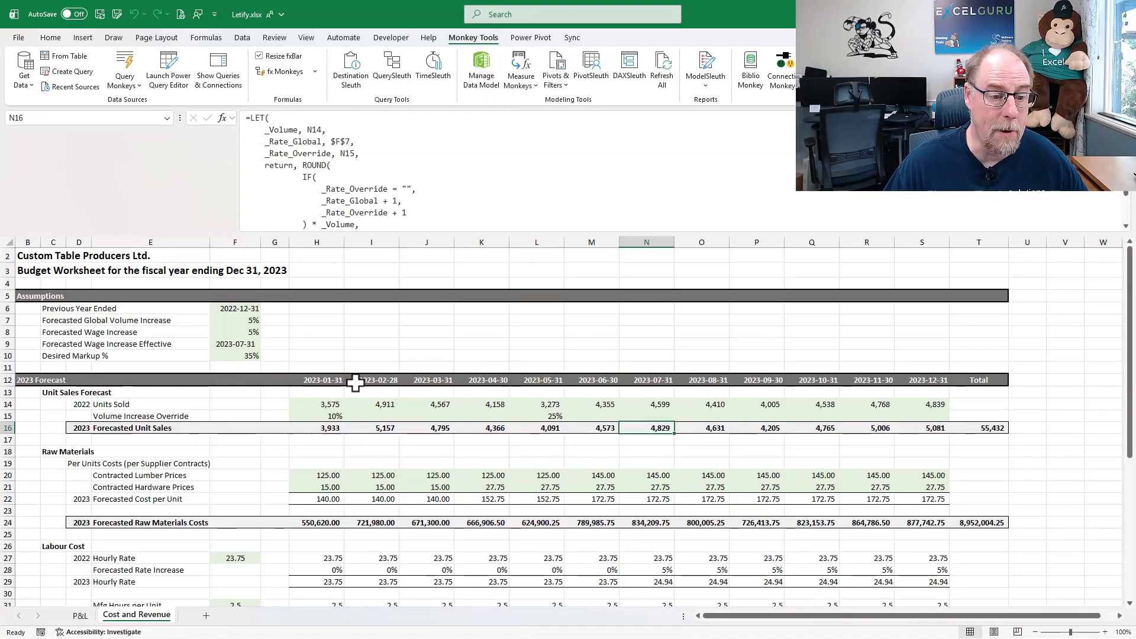
- Switch to the P&L sheet and compare the % of Rev formulas for Materials Cost, Total Cost of Sales and Gross Profit
{"action": "left_click", "coordinate": [81, 615]}
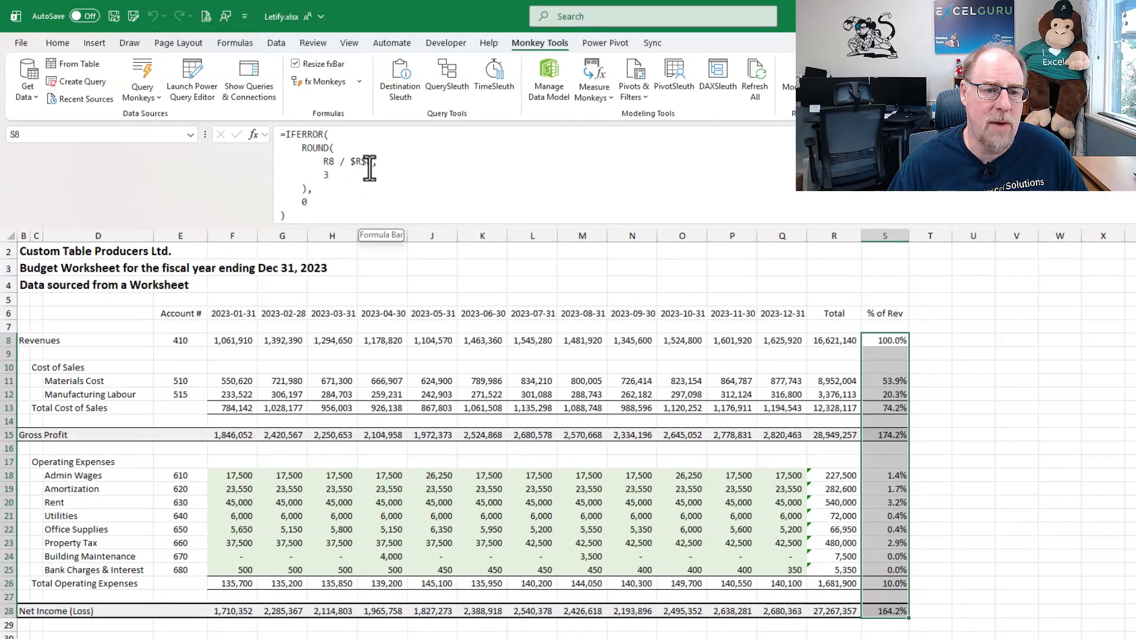
{"action": "left_click", "coordinate": [888, 380]}
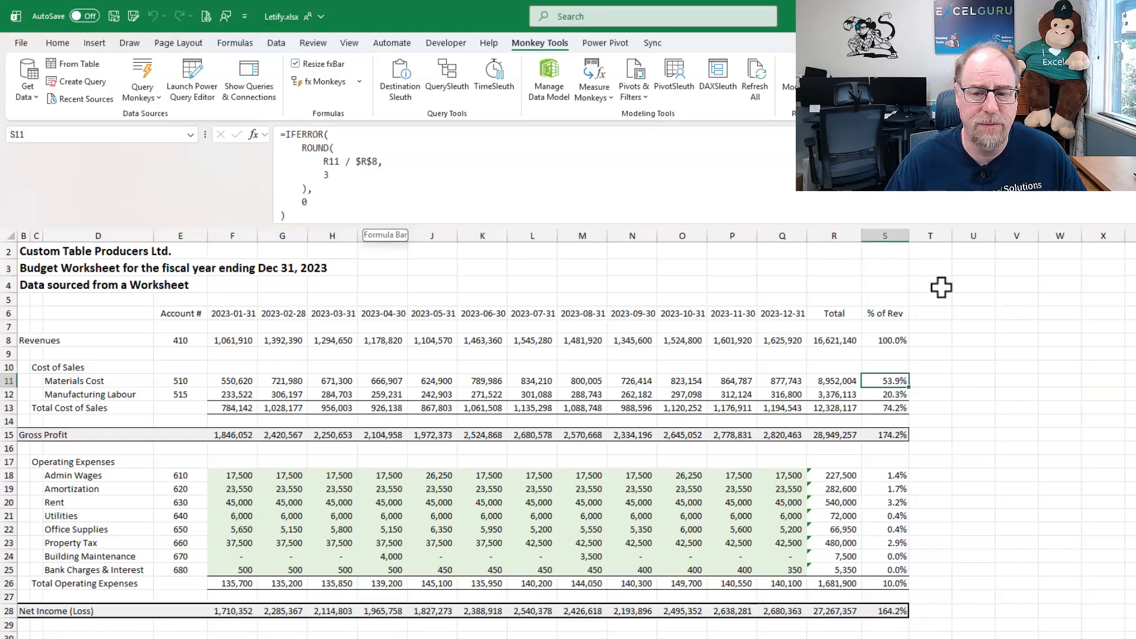
{"action": "left_click", "coordinate": [876, 411]}
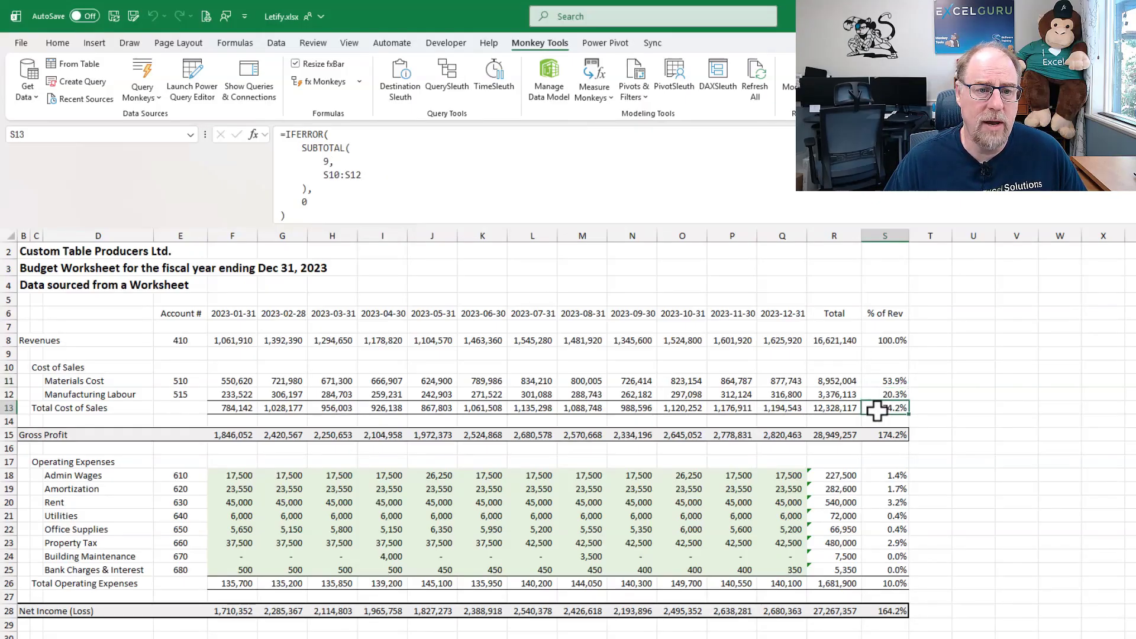
{"action": "left_click", "coordinate": [898, 435]}
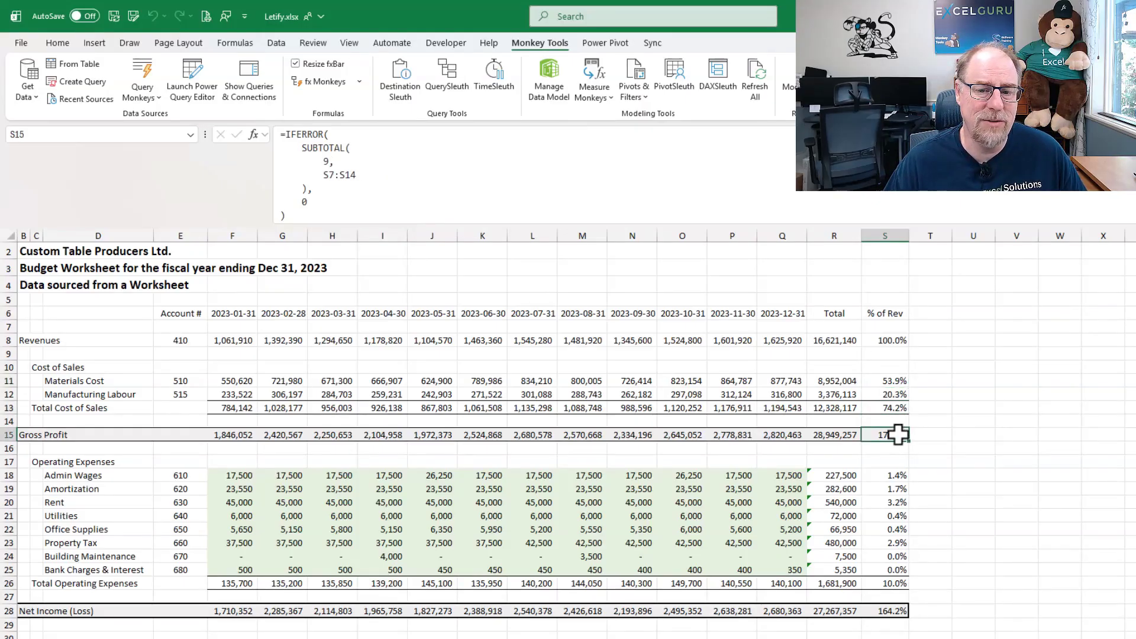
- Trace the cells referenced by the % of Rev formulas for Total Cost of Sales, Gross Profit and Net Income
{"action": "left_click", "coordinate": [891, 407]}
{"action": "left_click", "coordinate": [493, 205]}
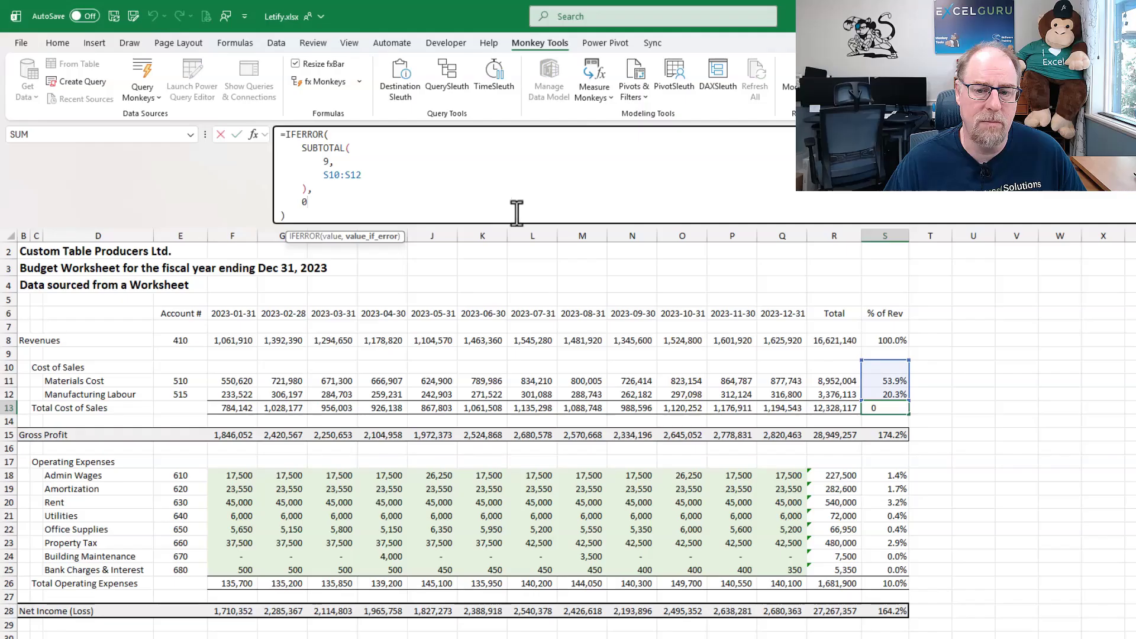
{"action": "left_click", "coordinate": [881, 438]}
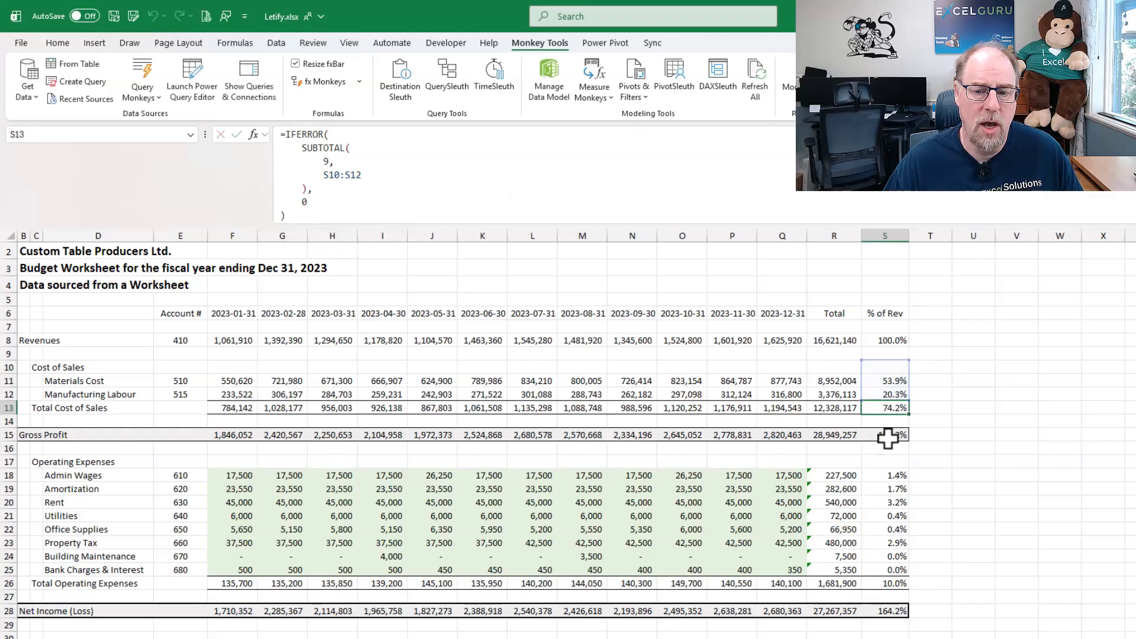
{"action": "left_click", "coordinate": [692, 167]}
{"action": "key", "text": "Escape"}
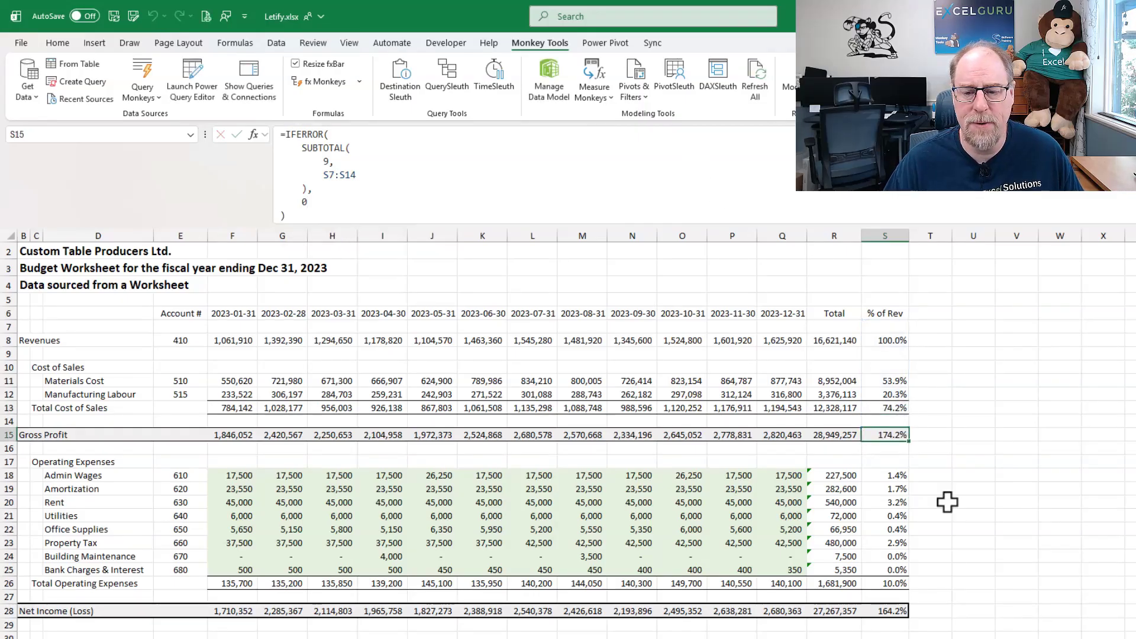
{"action": "left_click", "coordinate": [893, 611]}
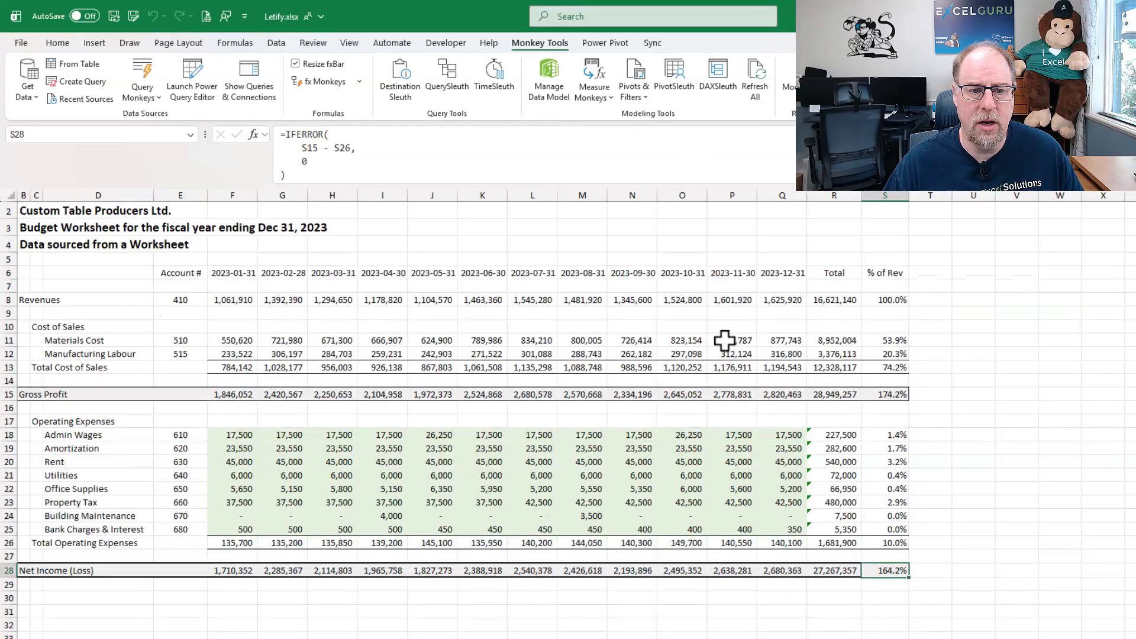
{"action": "left_click", "coordinate": [625, 168]}
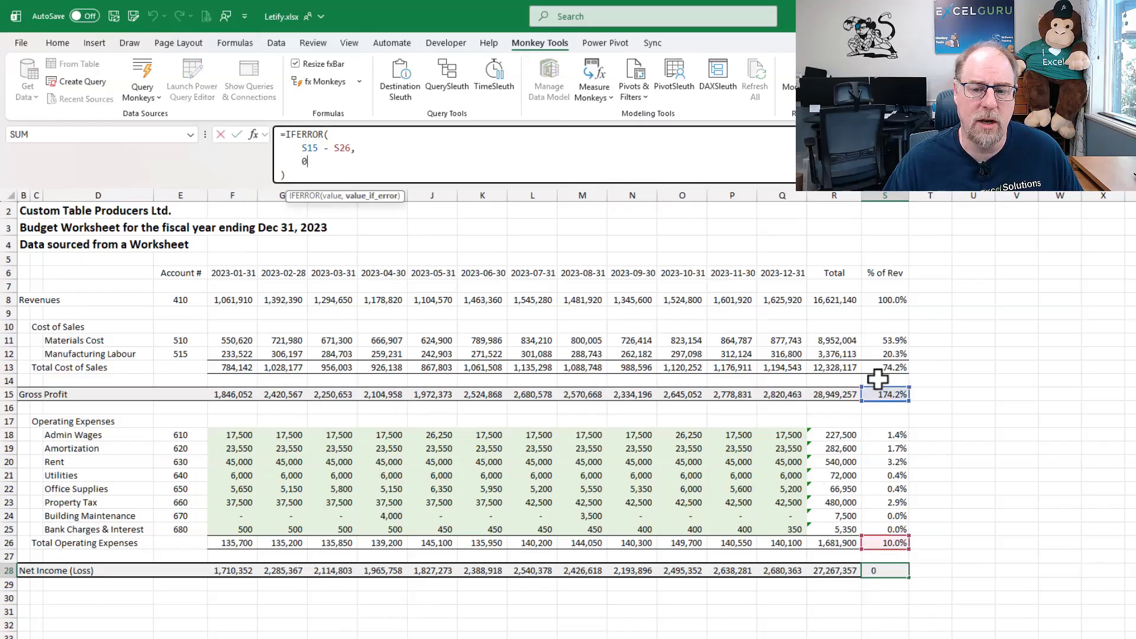
{"action": "key", "text": "ctrl+Return"}
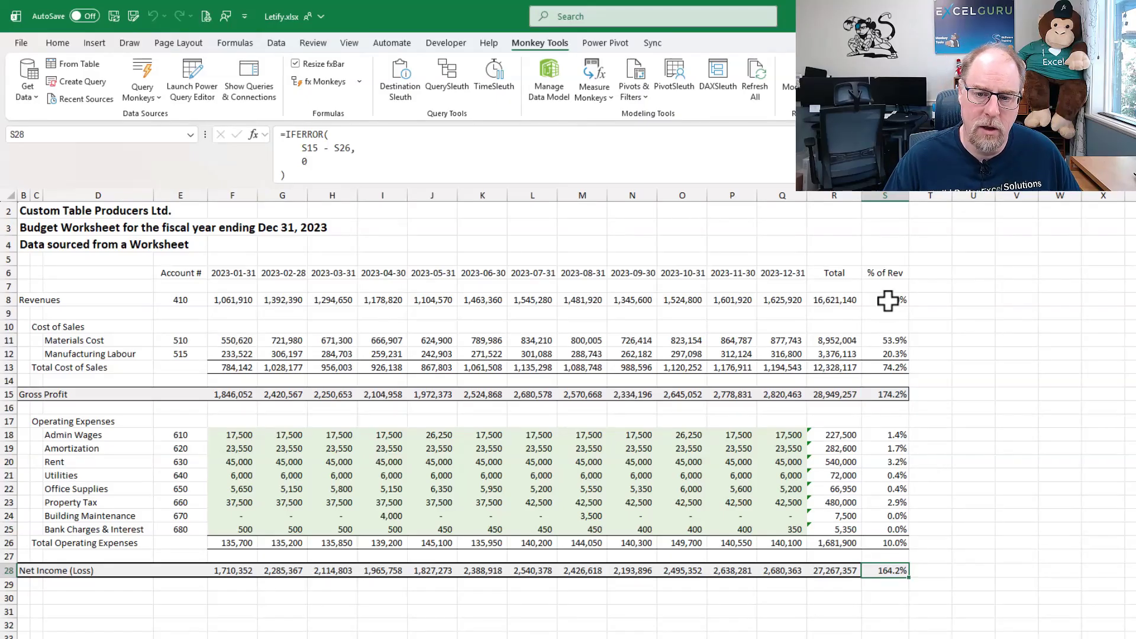
- Open Letify Monkey on the % of Rev formulas in S8:S28 and check which cells share the formula in S8
{"action": "left_click_drag", "start_coordinate": [890, 300], "coordinate": [899, 571]}
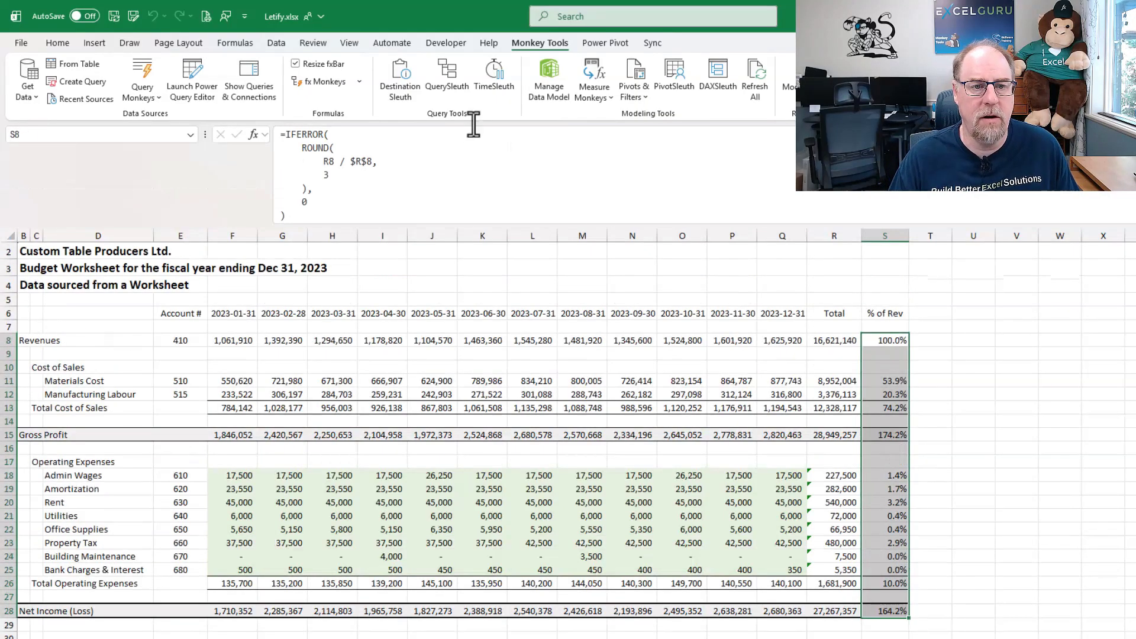
{"action": "left_click", "coordinate": [362, 82]}
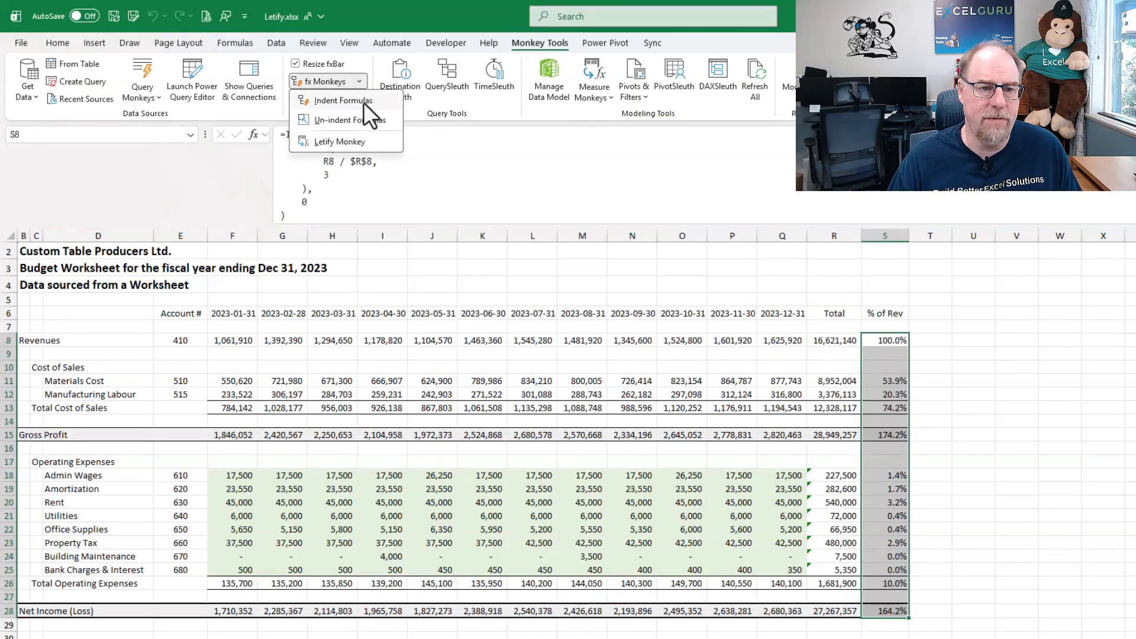
{"action": "left_click", "coordinate": [342, 144]}
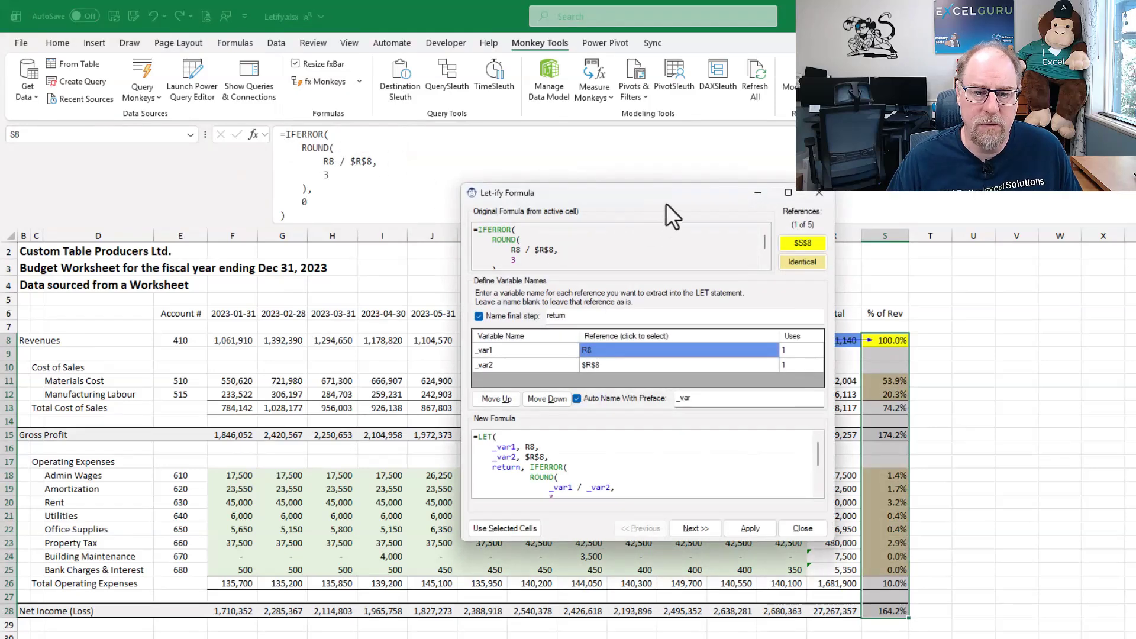
{"action": "left_click_drag", "start_coordinate": [664, 202], "coordinate": [577, 221]}
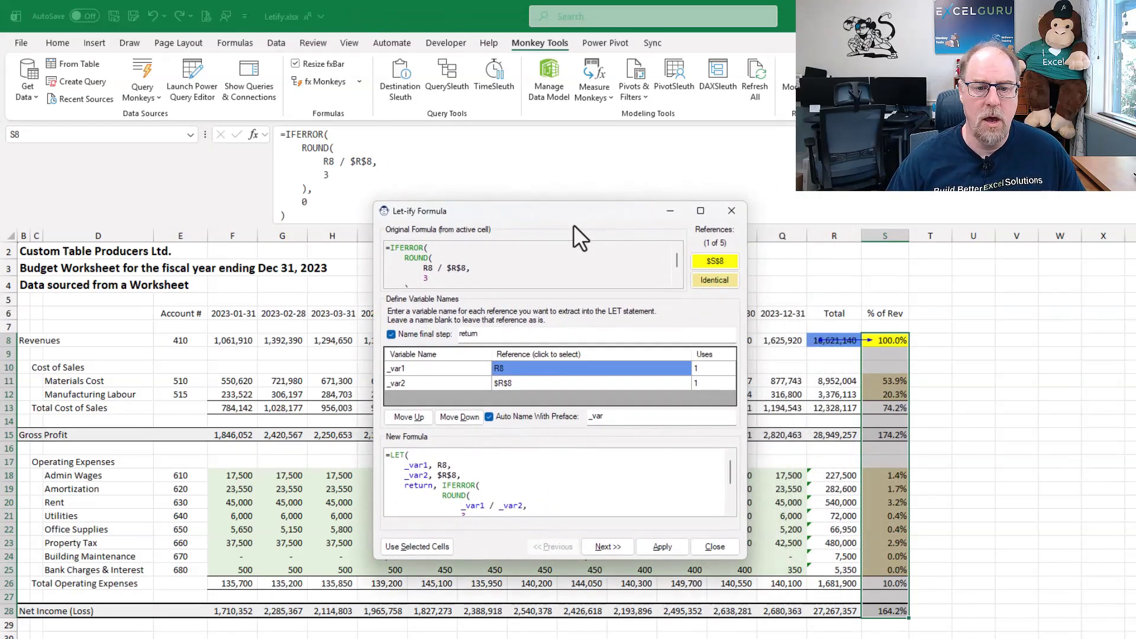
{"action": "left_click", "coordinate": [722, 284]}
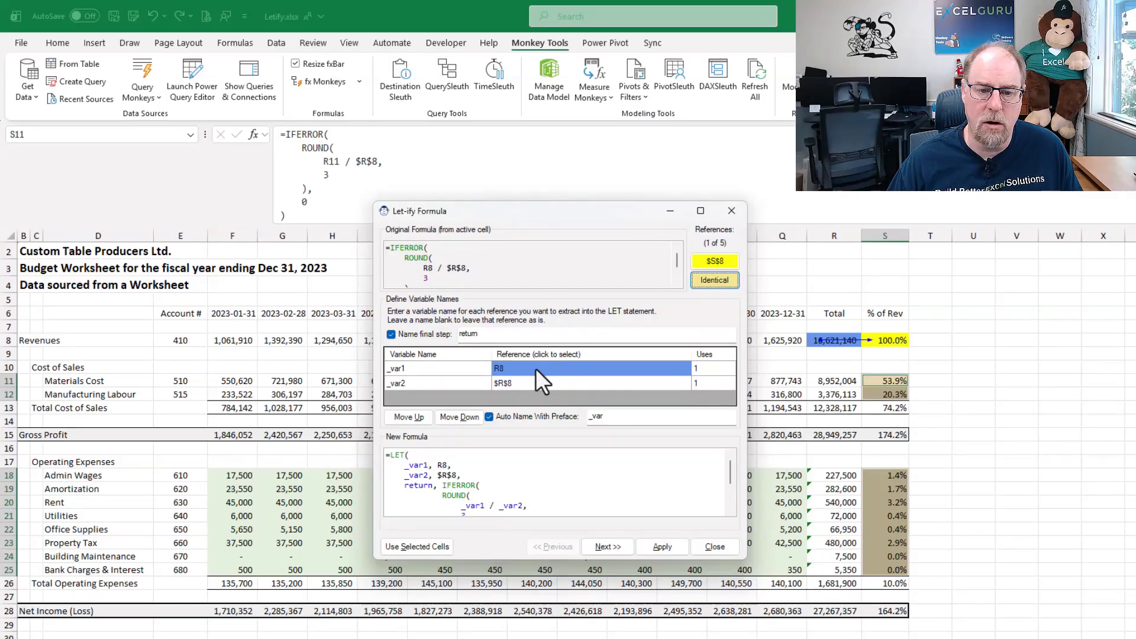
- Name the variable for R8 _current_row and the variable for $R$8 _revenue
{"action": "left_click", "coordinate": [427, 373]}
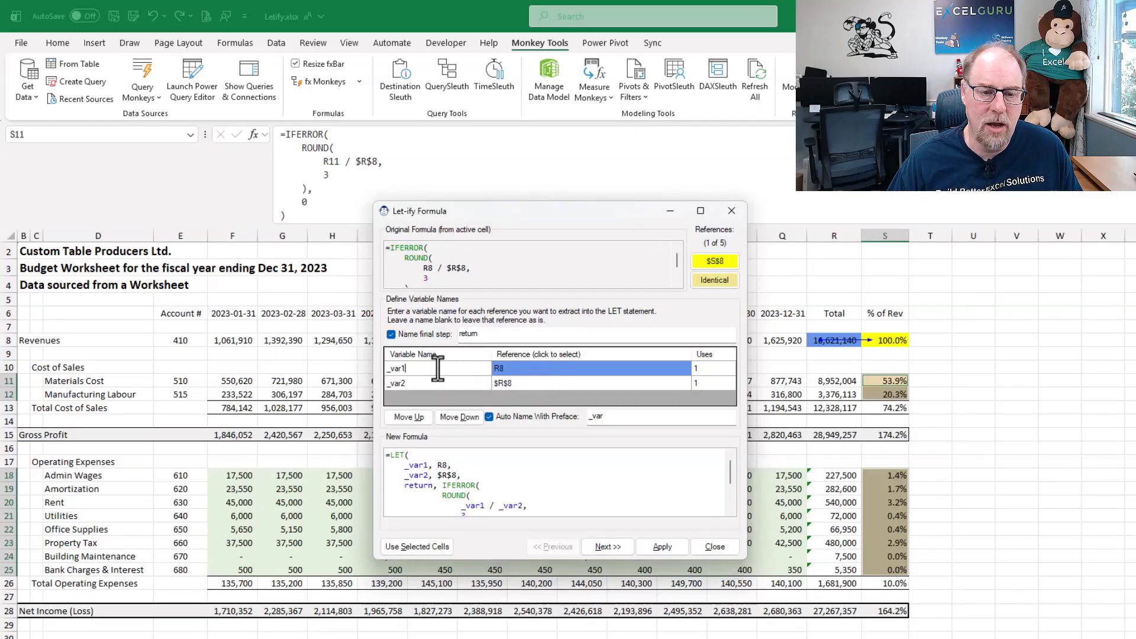
{"action": "left_click_drag", "start_coordinate": [437, 368], "coordinate": [388, 368]}
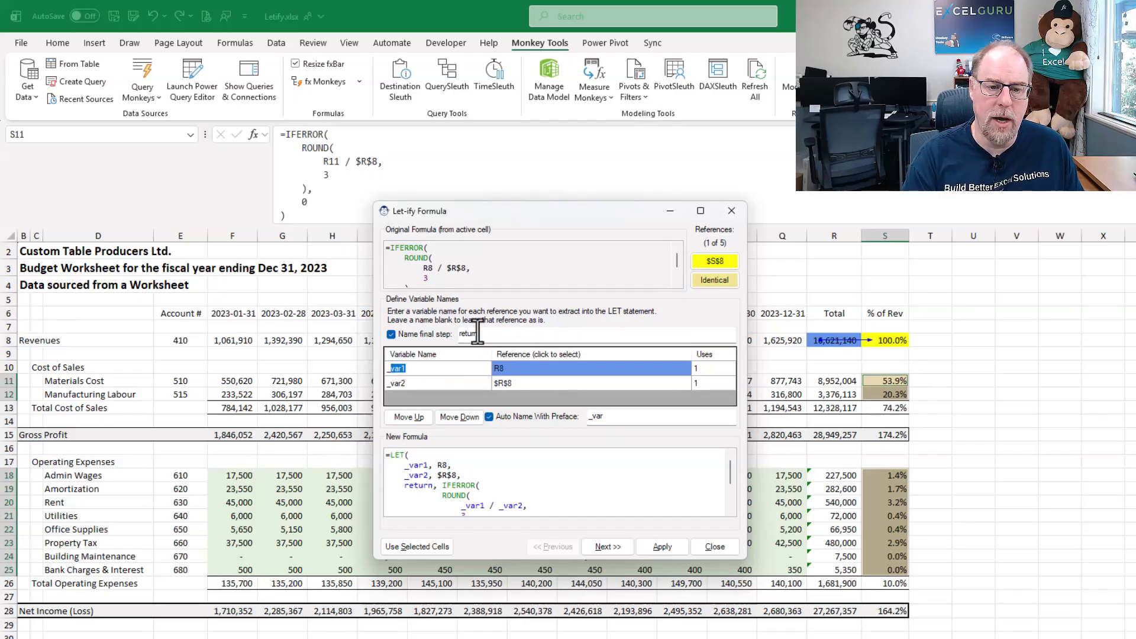
{"action": "type", "text": "_current_row"}
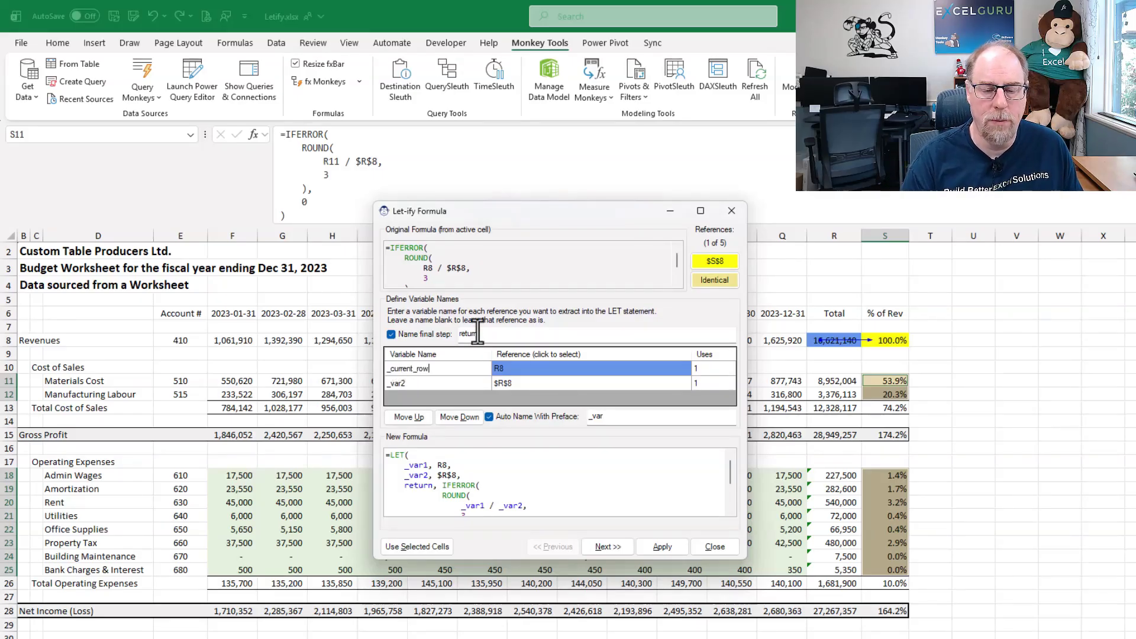
{"action": "key", "text": "Return"}
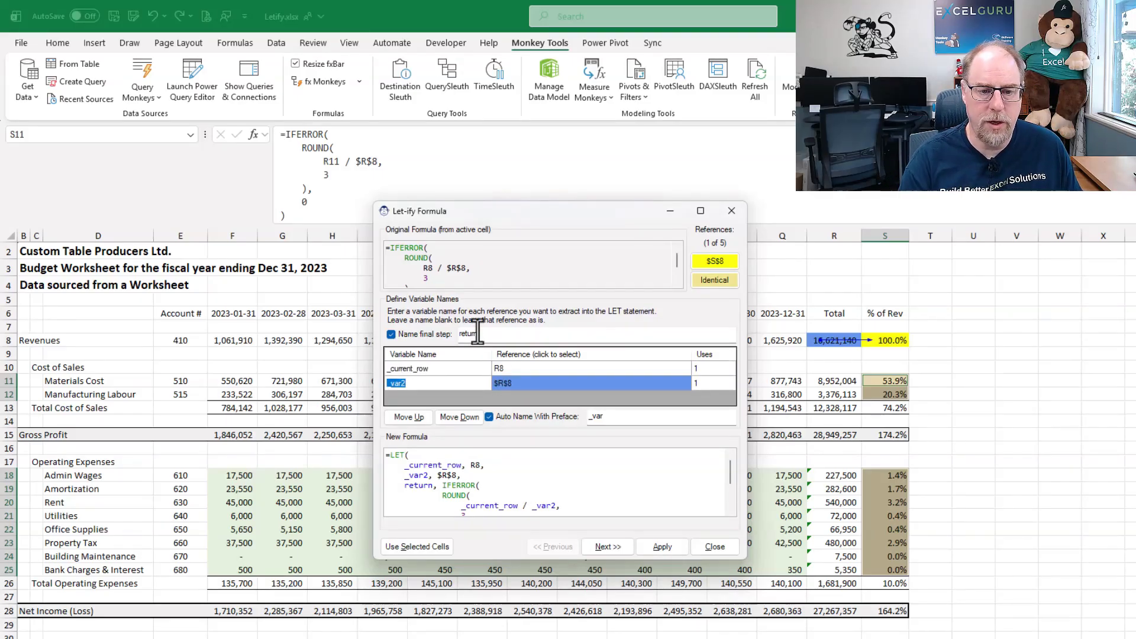
{"action": "key", "text": "BackSpace"}
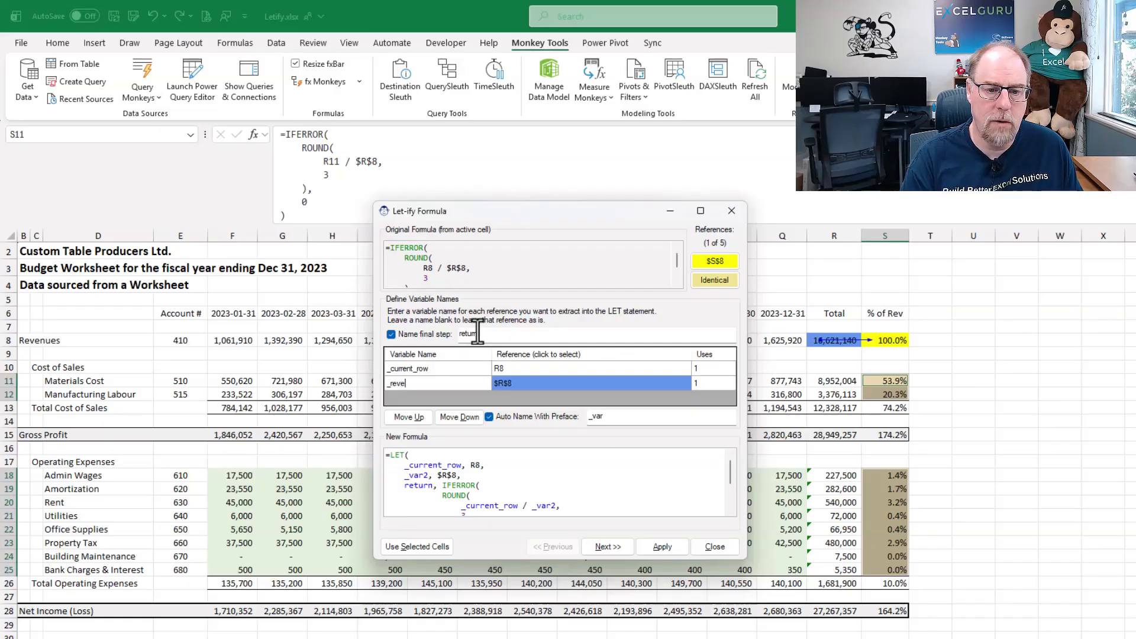
{"action": "type", "text": "_revenue"}
{"action": "key", "text": "Return"}
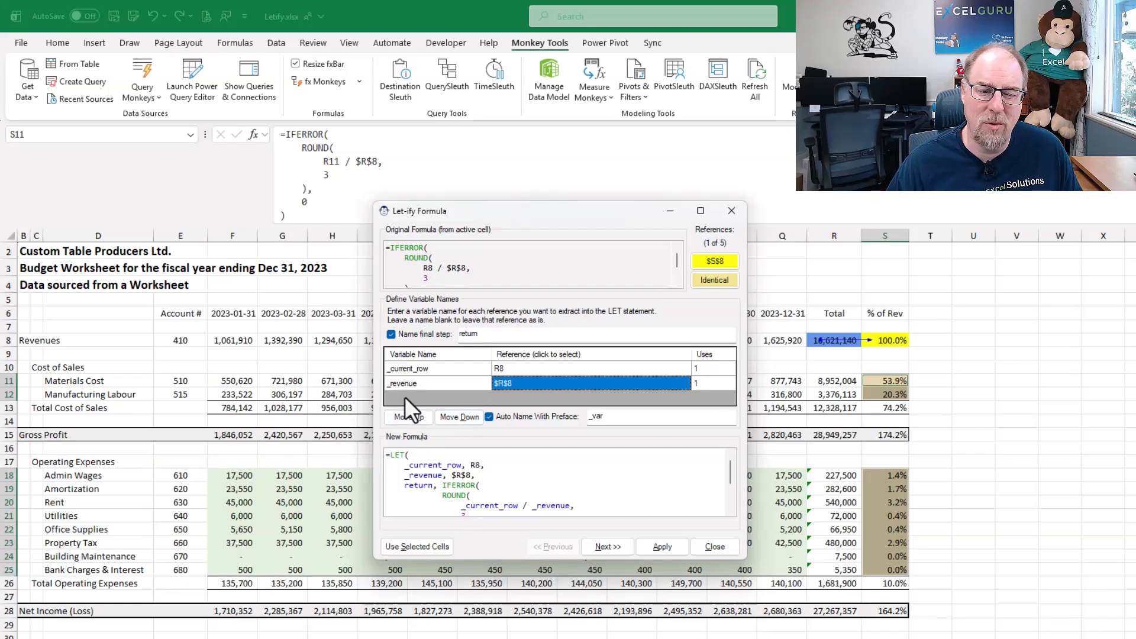
- Place _revenue before _current_row, apply the LET formula to S8 and its identical cells, and select those identical cells
{"action": "left_click", "coordinate": [413, 417]}
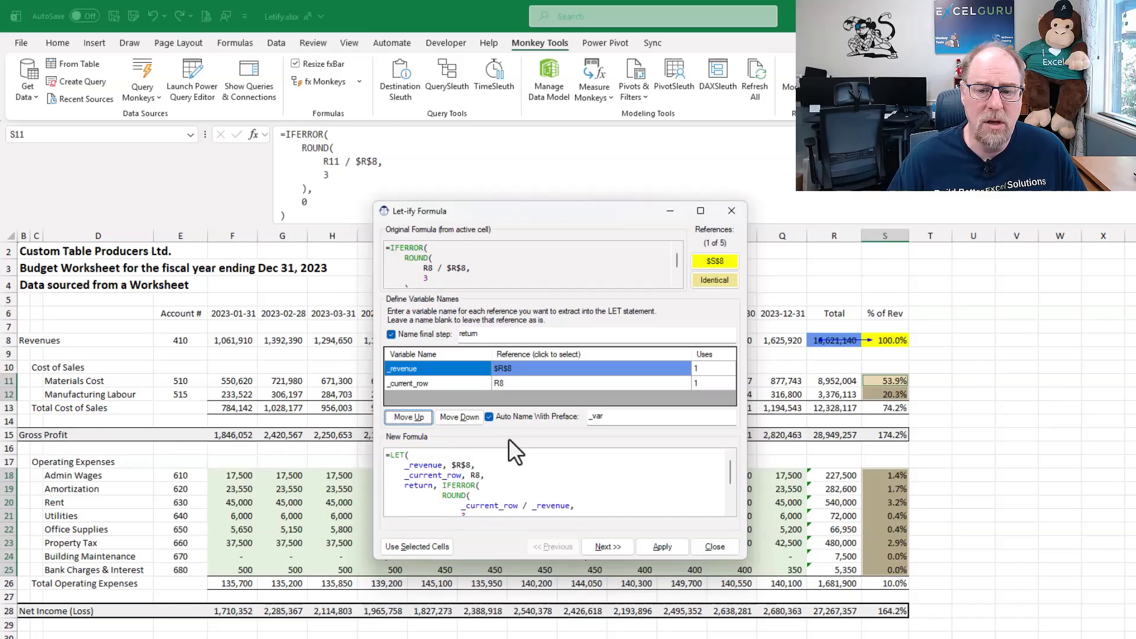
{"action": "left_click", "coordinate": [653, 546]}
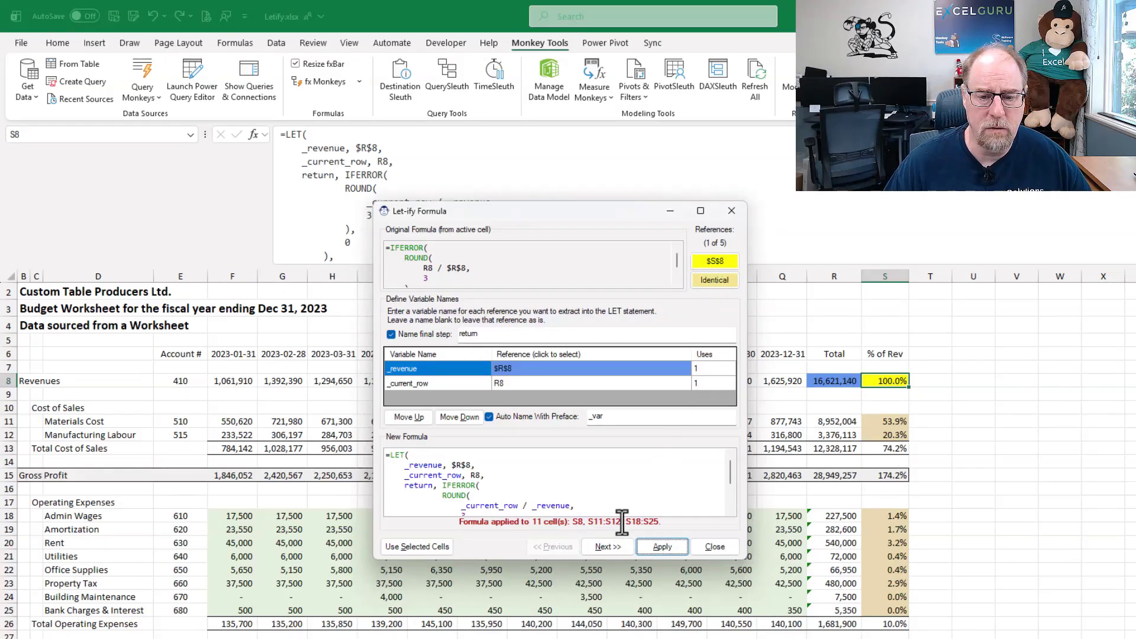
{"action": "left_click", "coordinate": [715, 279]}
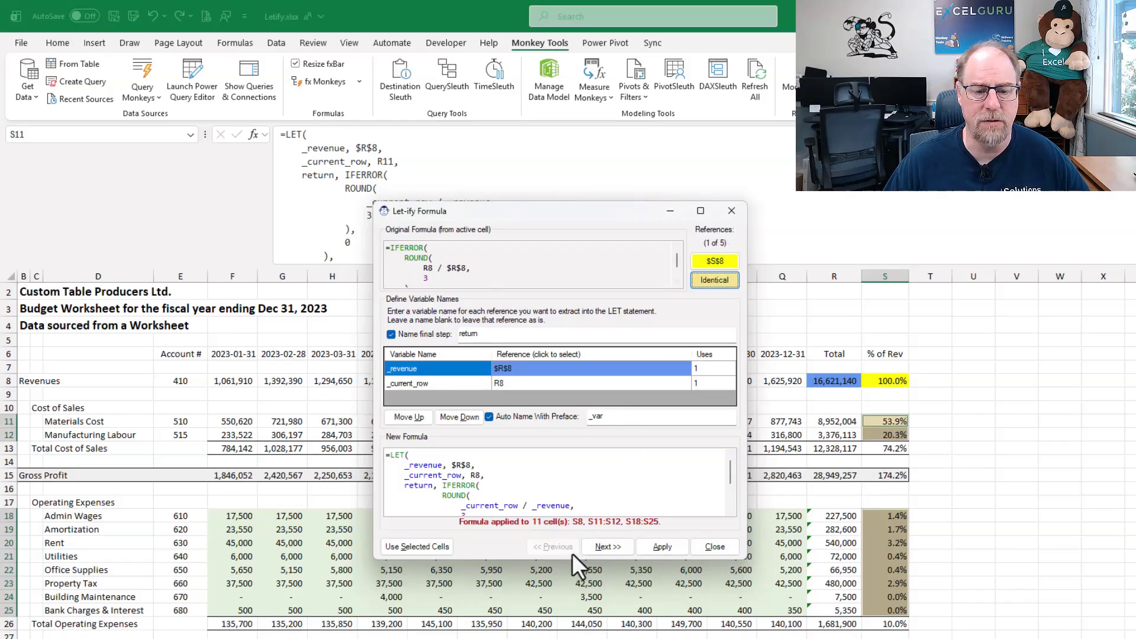
- Name the S10:S12 reference _cogs in the Total Cost of Sales formula in S13 and apply the LET version
{"action": "left_click", "coordinate": [603, 548]}
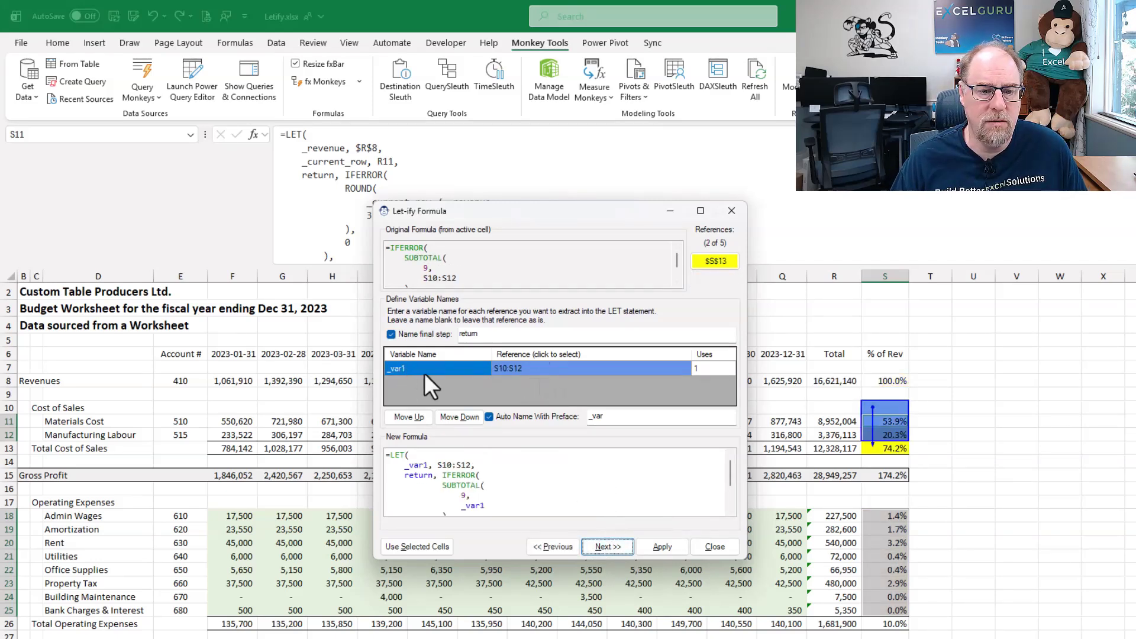
{"action": "left_click", "coordinate": [394, 368]}
{"action": "left_click_drag", "start_coordinate": [393, 368], "coordinate": [424, 358]}
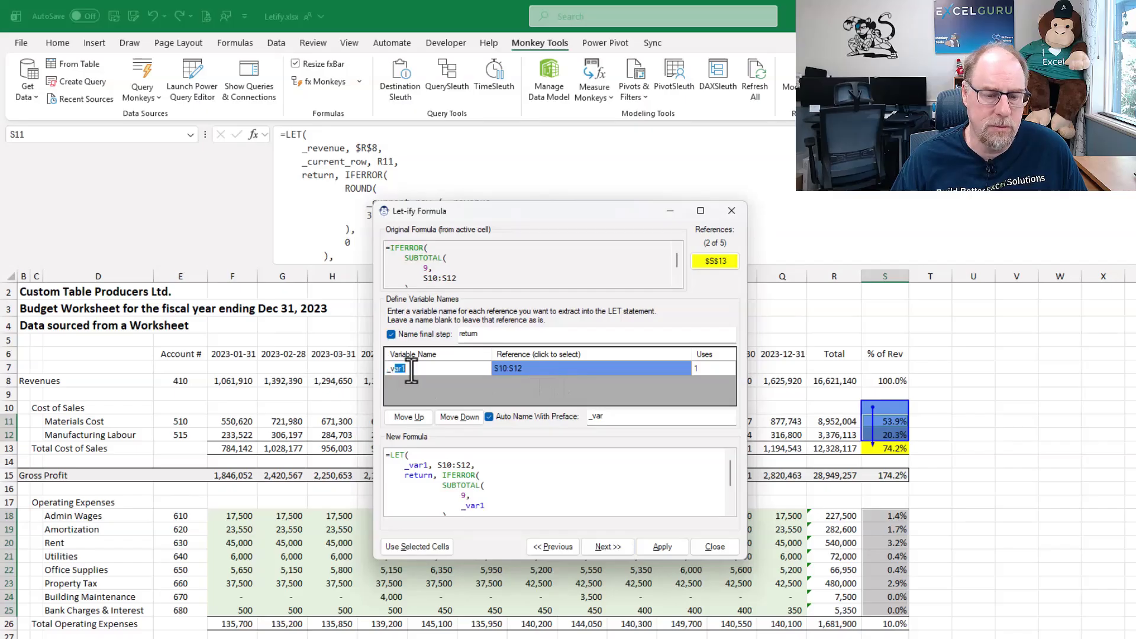
{"action": "type", "text": "cog"}
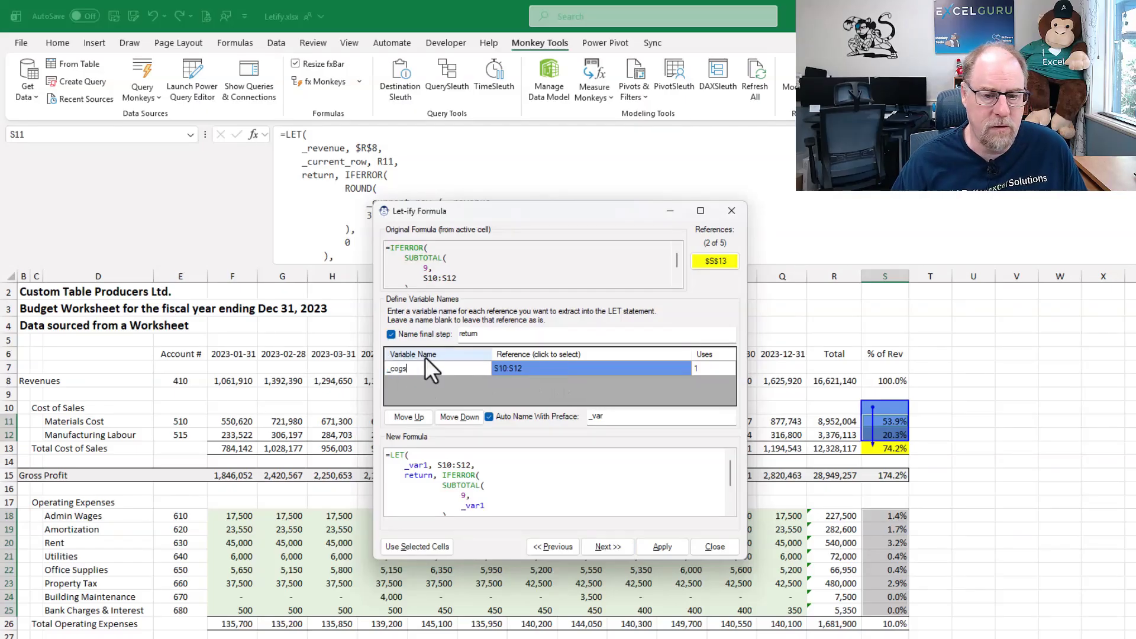
{"action": "type", "text": "s"}
{"action": "left_click", "coordinate": [665, 545]}
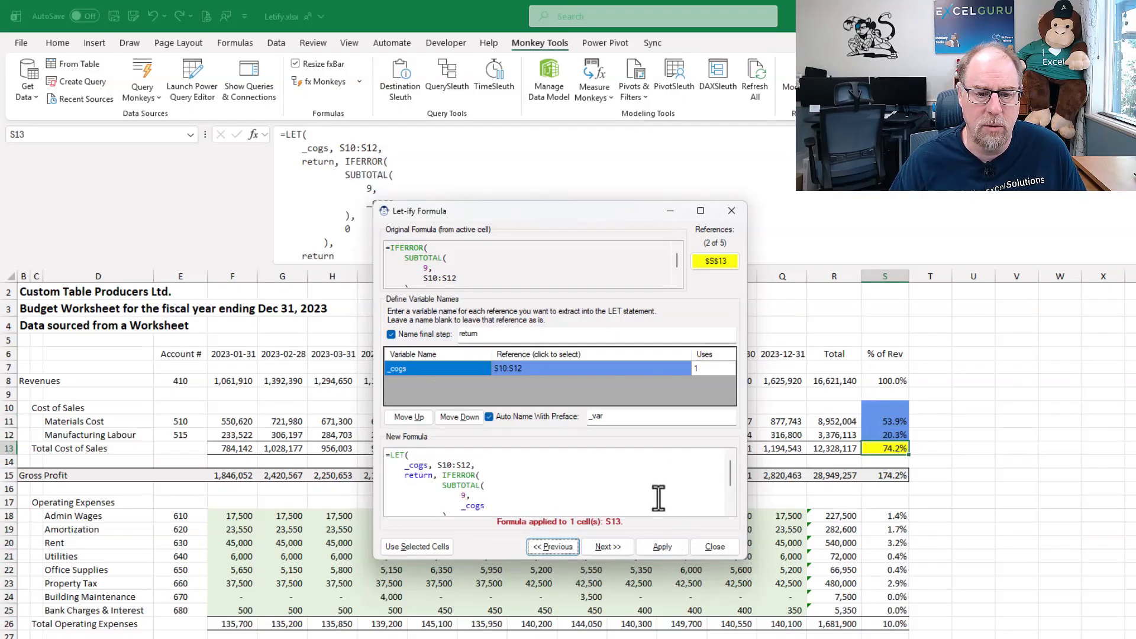
- Name the S7:S14 reference _gross_profit in the Gross Profit formula in S15 and apply the LET version
{"action": "left_click", "coordinate": [609, 546]}
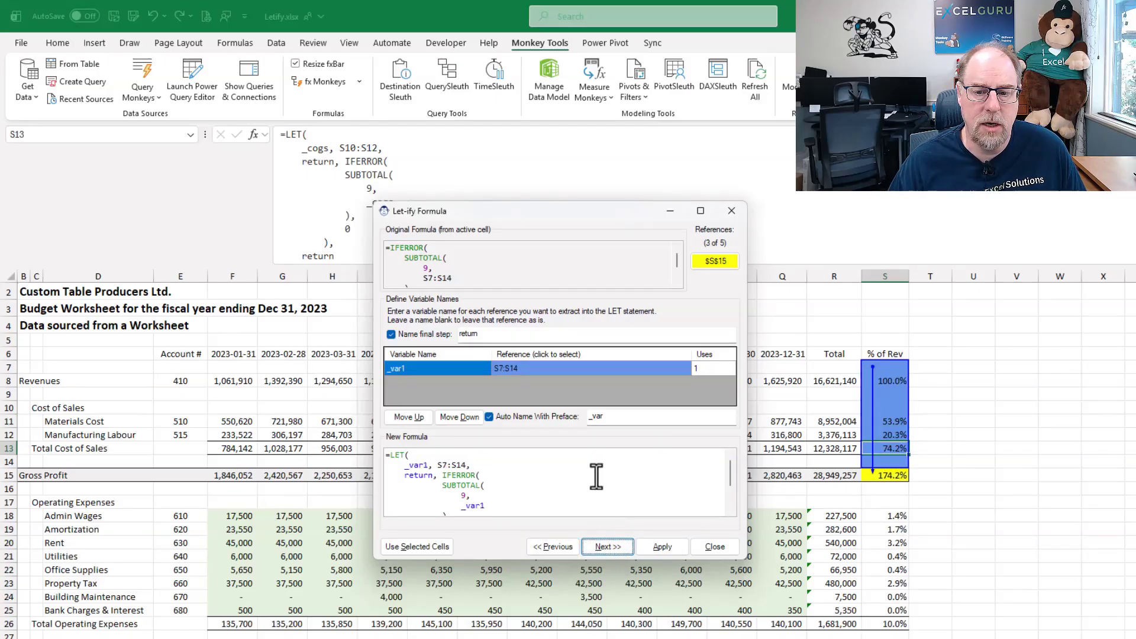
{"action": "left_click", "coordinate": [410, 370]}
{"action": "left_click_drag", "start_coordinate": [393, 367], "coordinate": [422, 366]}
{"action": "type", "text": "grossprofit"}
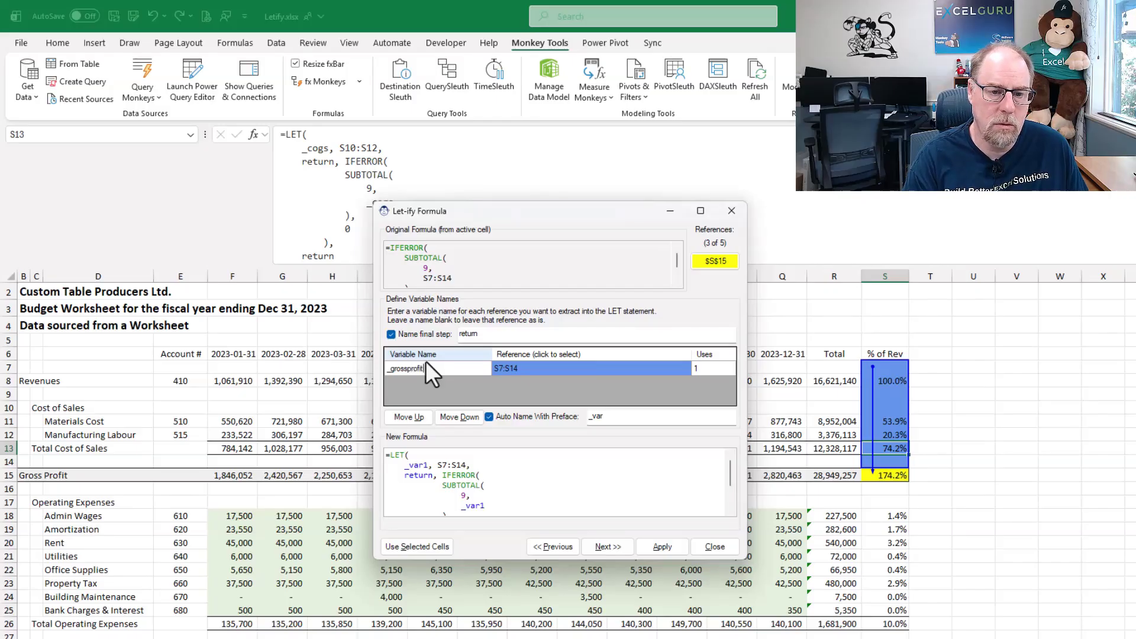
{"action": "key", "text": "Left"}
{"action": "key", "text": "Left"}
{"action": "key", "text": "Left"}
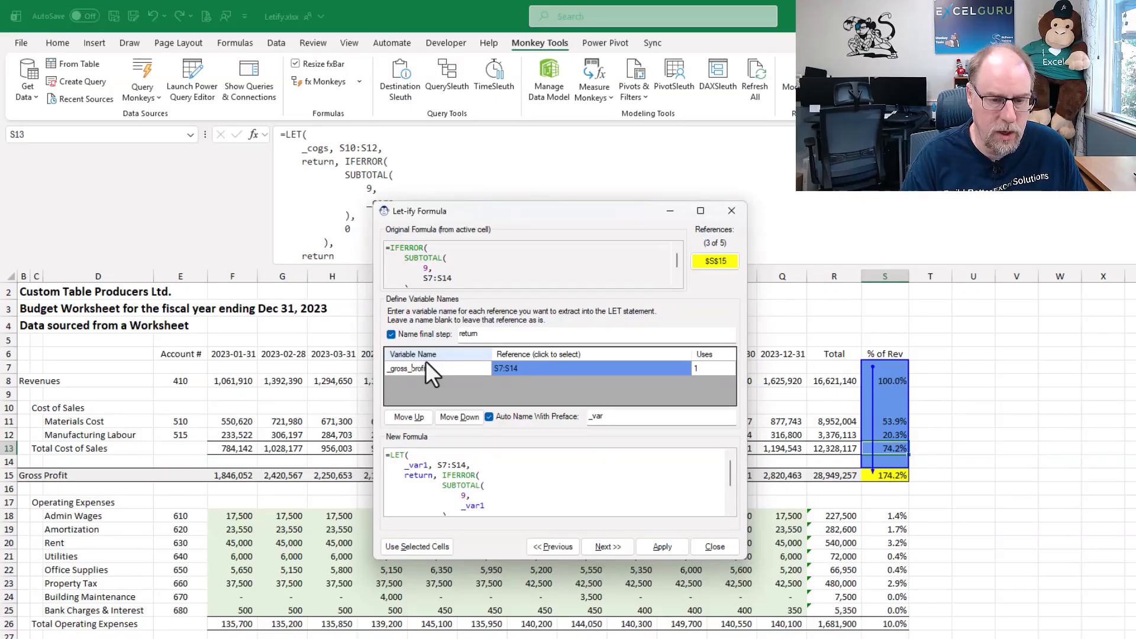
{"action": "type", "text": "_"}
{"action": "left_click", "coordinate": [656, 551]}
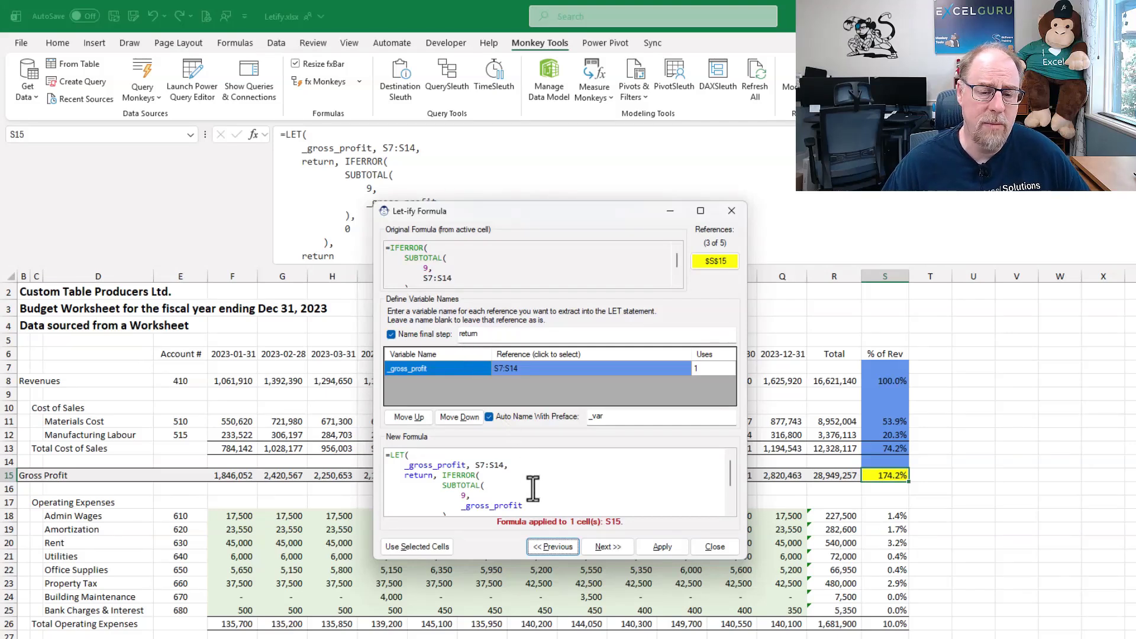
- Examine the return step of the new S15 formula, preview it without a named final step, and restore the naming
{"action": "scroll", "coordinate": [535, 488], "scroll_direction": "down", "scroll_amount": 1}
{"action": "scroll", "coordinate": [535, 488], "scroll_direction": "down", "scroll_amount": 1}
{"action": "left_click_drag", "start_coordinate": [404, 502], "coordinate": [490, 506]}
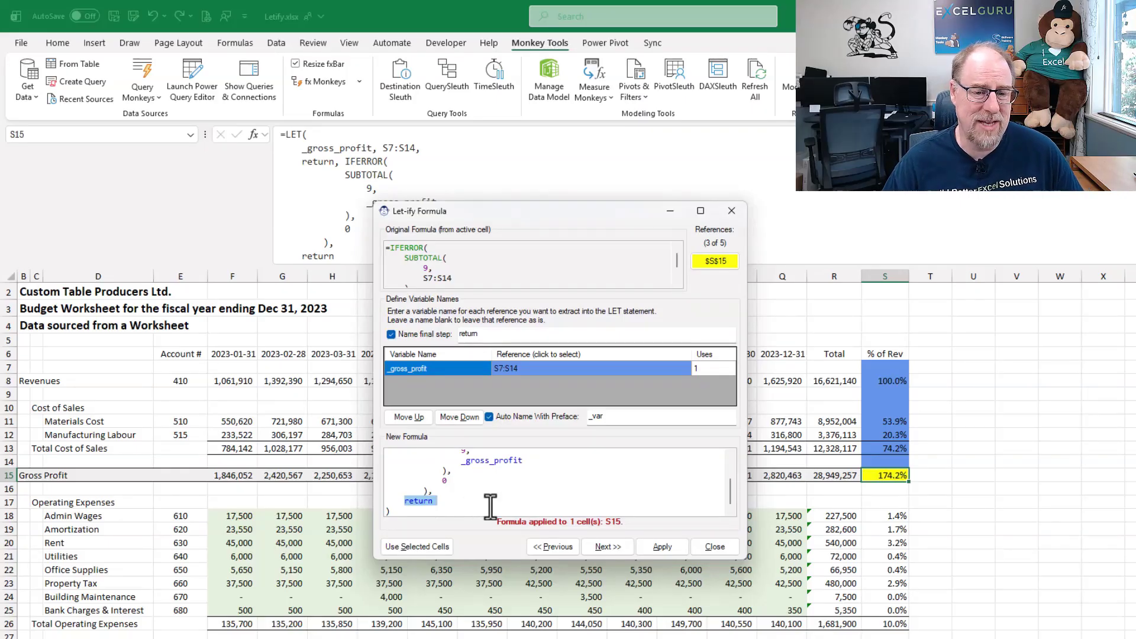
{"action": "scroll", "coordinate": [521, 475], "scroll_direction": "up", "scroll_amount": 1}
{"action": "scroll", "coordinate": [522, 475], "scroll_direction": "up", "scroll_amount": 1}
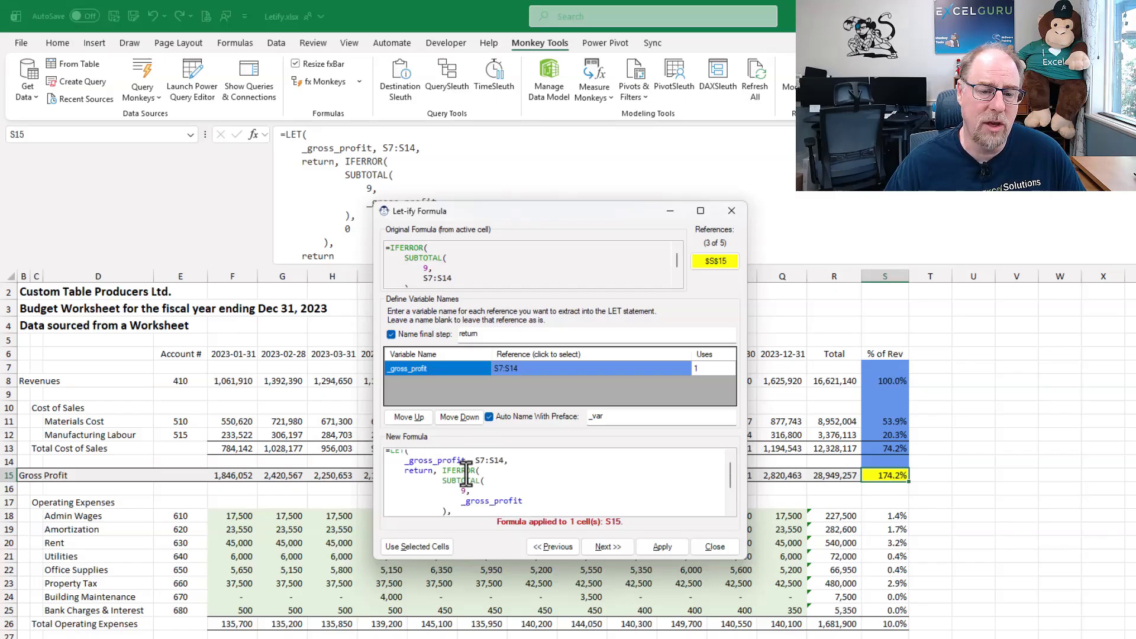
{"action": "left_click", "coordinate": [391, 335]}
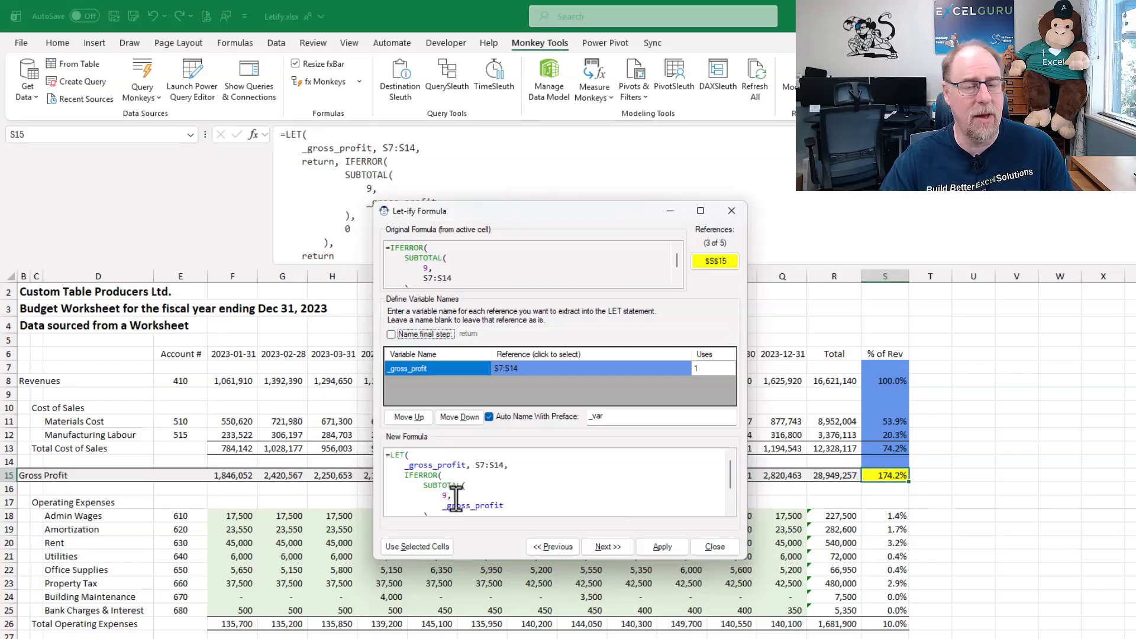
{"action": "left_click", "coordinate": [391, 334]}
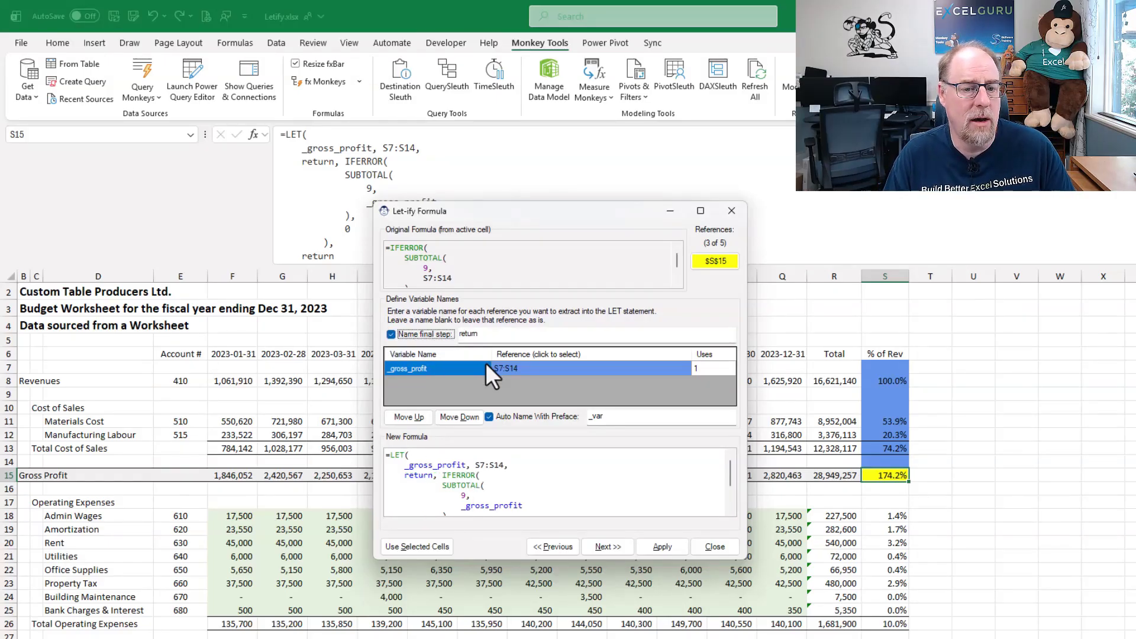
- Name the S17:S25 reference _op_expenses in the Total Operating Expenses formula in S26 and apply the LET version
{"action": "left_click", "coordinate": [615, 546]}
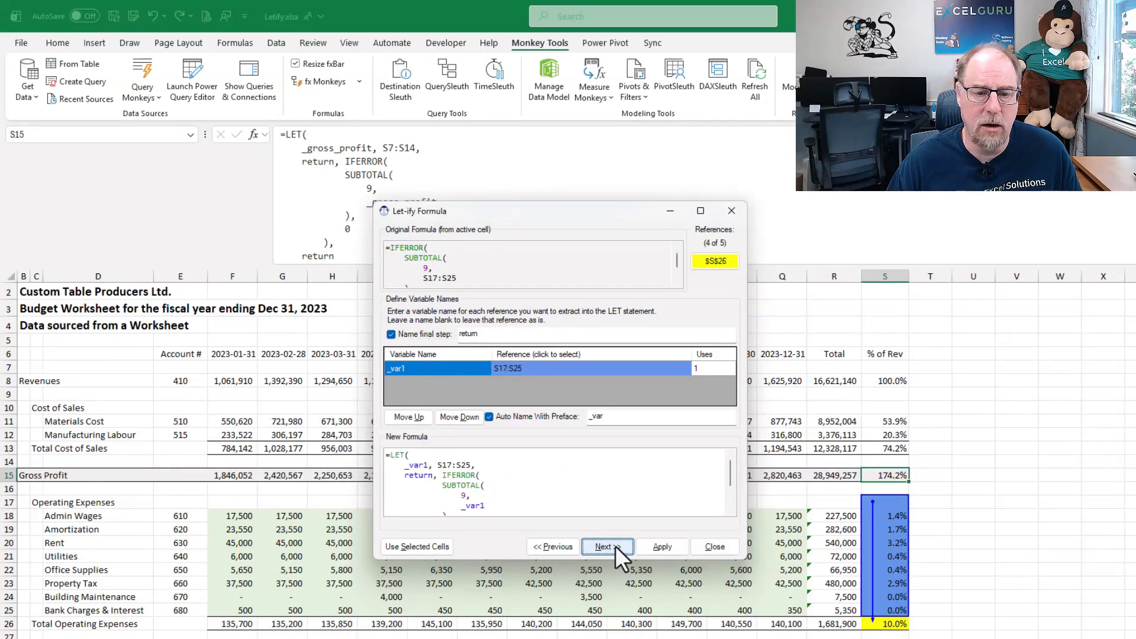
{"action": "left_click", "coordinate": [395, 368]}
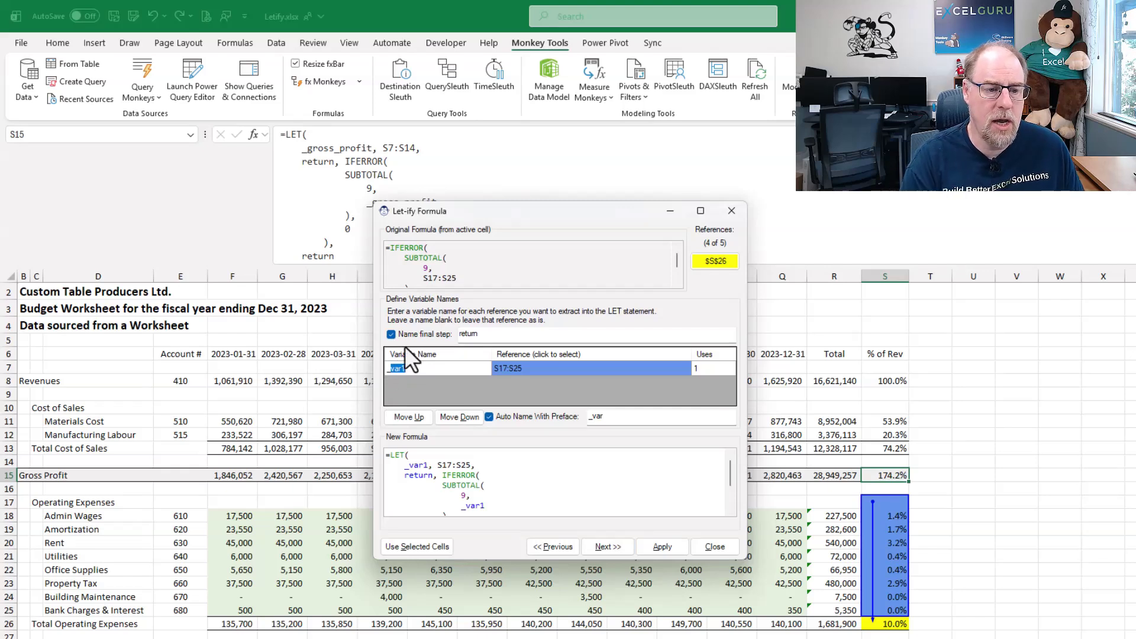
{"action": "type", "text": "_op_expenses"}
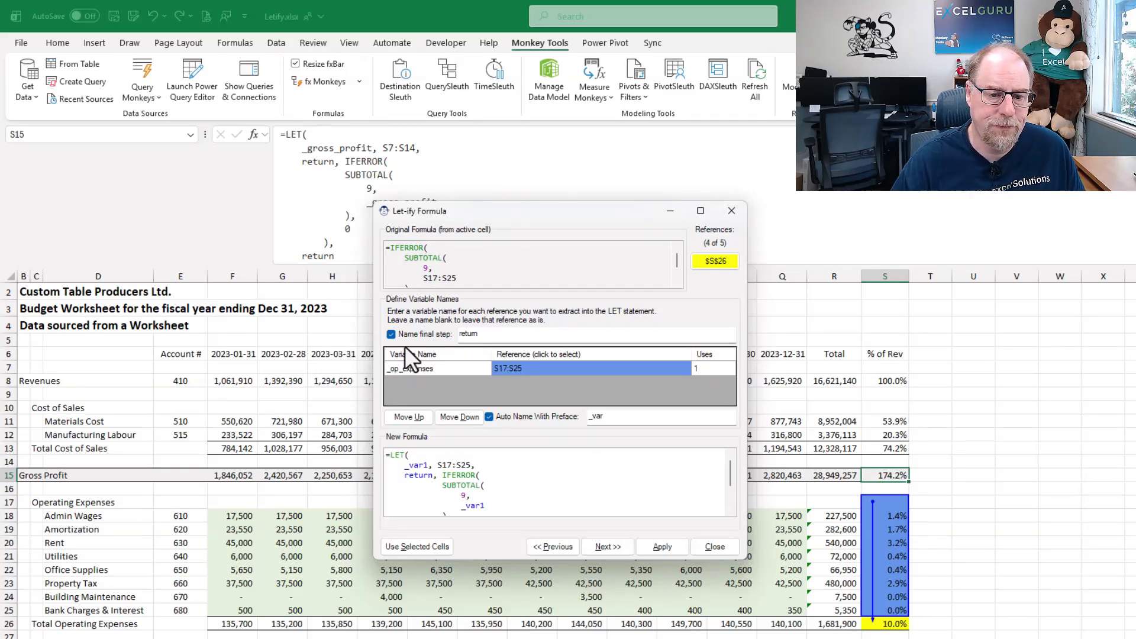
{"action": "left_click", "coordinate": [662, 545]}
- In the Net Income formula in S28, name S15 _gross_profit and S26 _op_expenses, and apply the LET version
{"action": "left_click", "coordinate": [614, 545]}
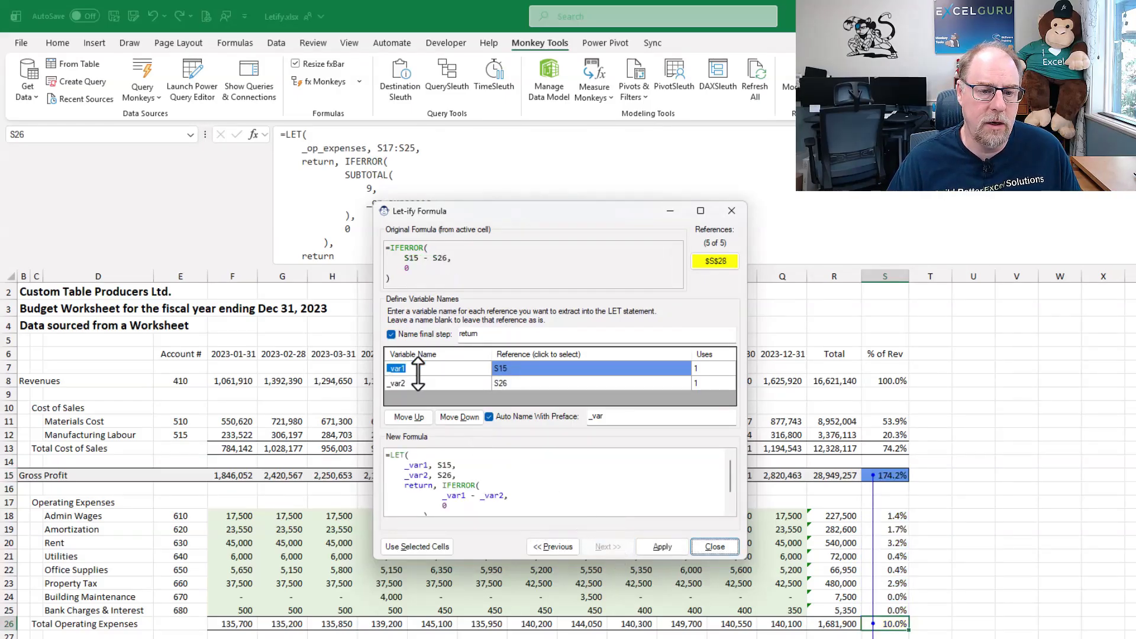
{"action": "left_click", "coordinate": [390, 368]}
{"action": "type", "text": "_gross_pr"}
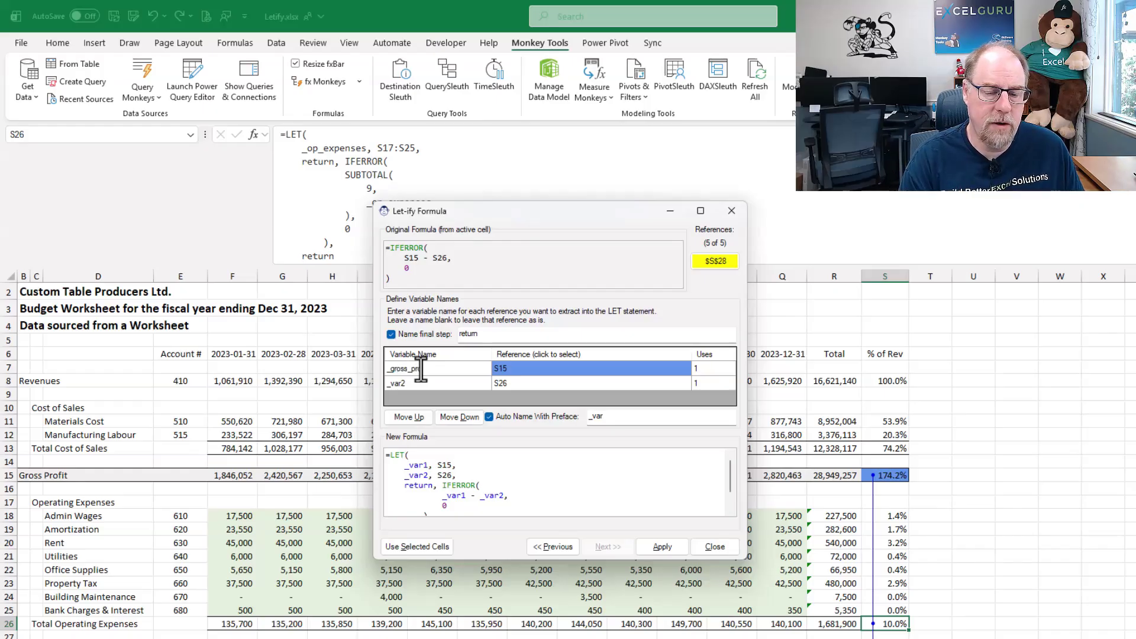
{"action": "key", "text": "Return"}
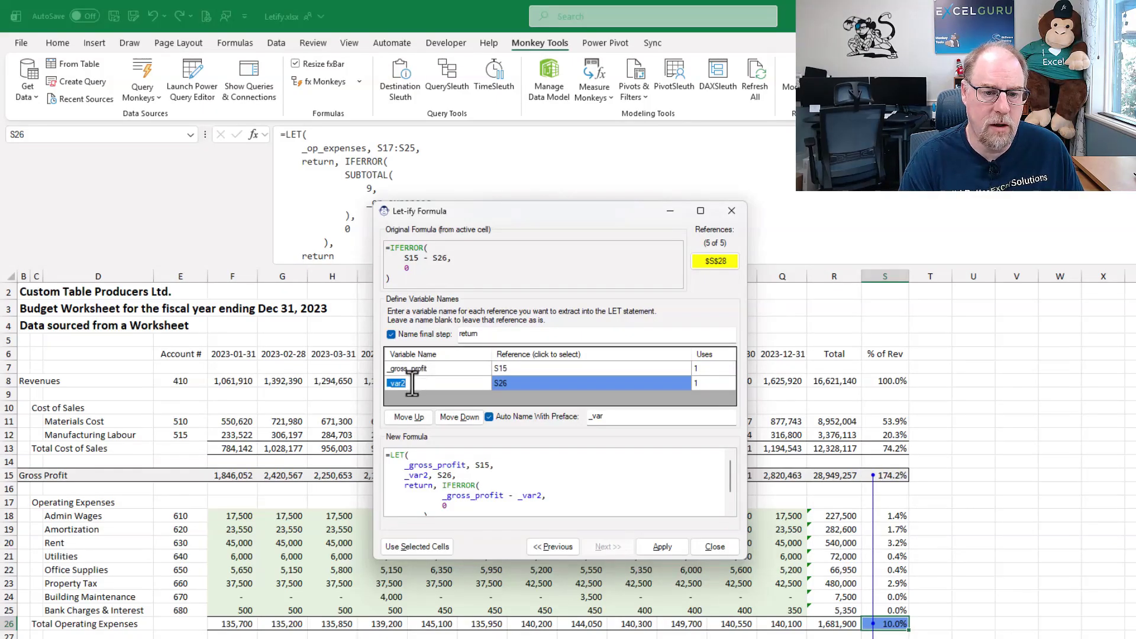
{"action": "type", "text": "_op_expe"}
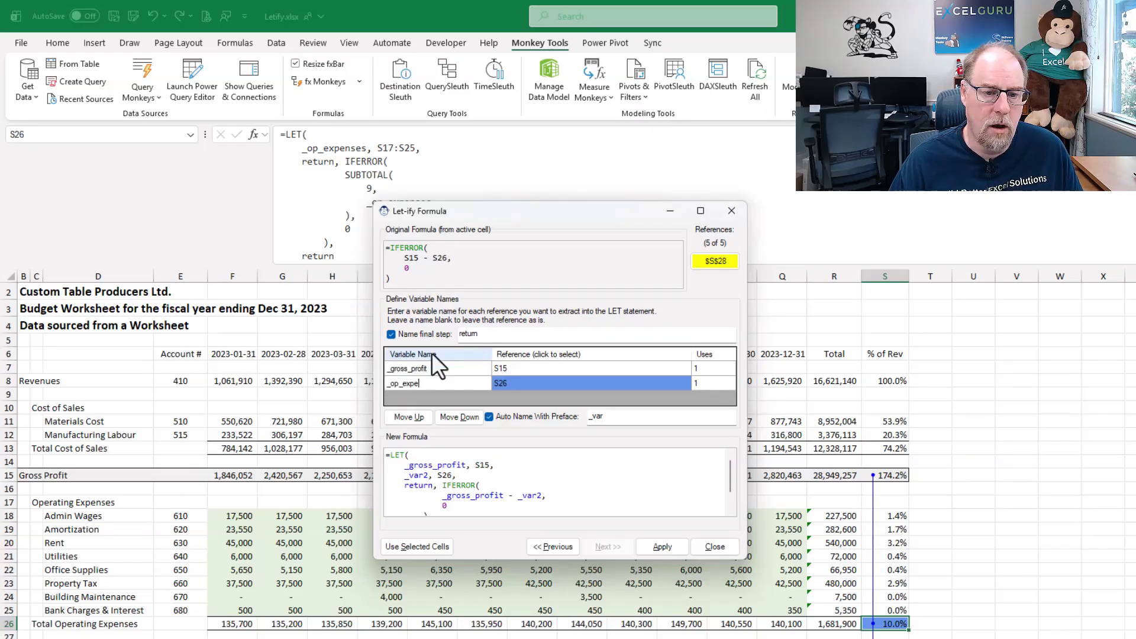
{"action": "type", "text": "nses"}
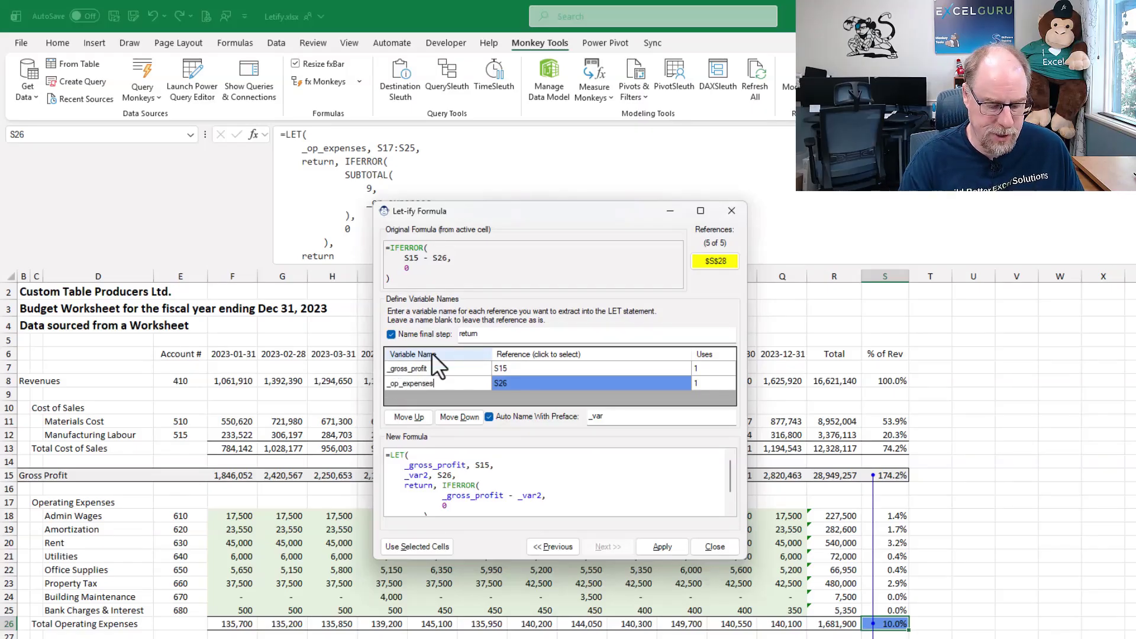
{"action": "left_click", "coordinate": [661, 545]}
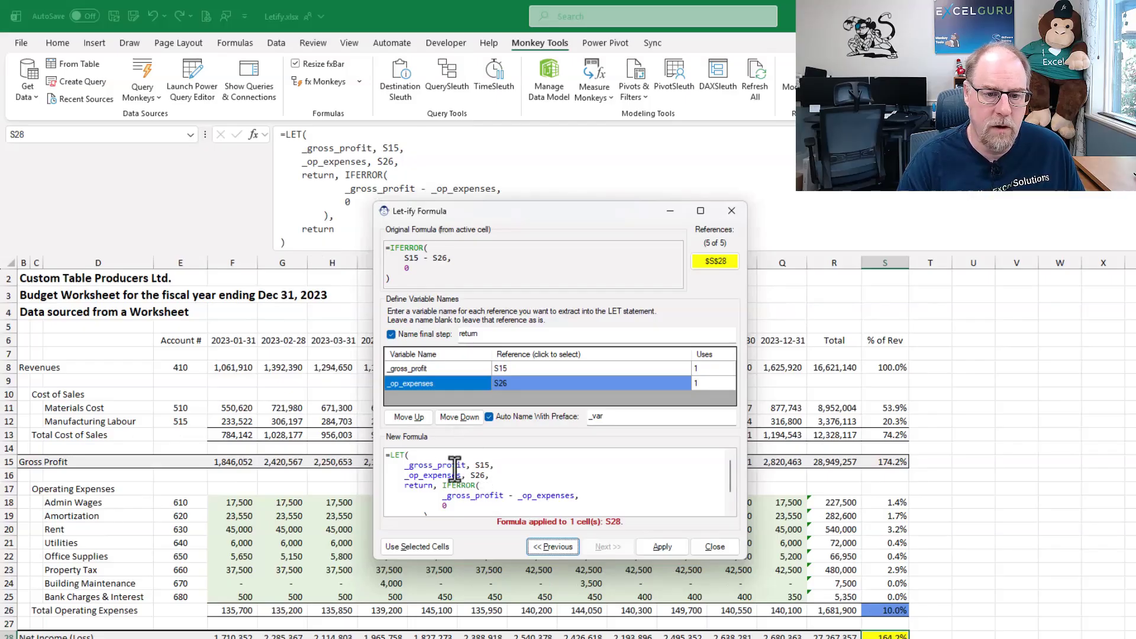
- Load the monthly Revenues formulas in F8:Q8 on the P&L sheet into the Let-ify Formula dialog
{"action": "scroll", "coordinate": [540, 480], "scroll_direction": "down", "scroll_amount": 1}
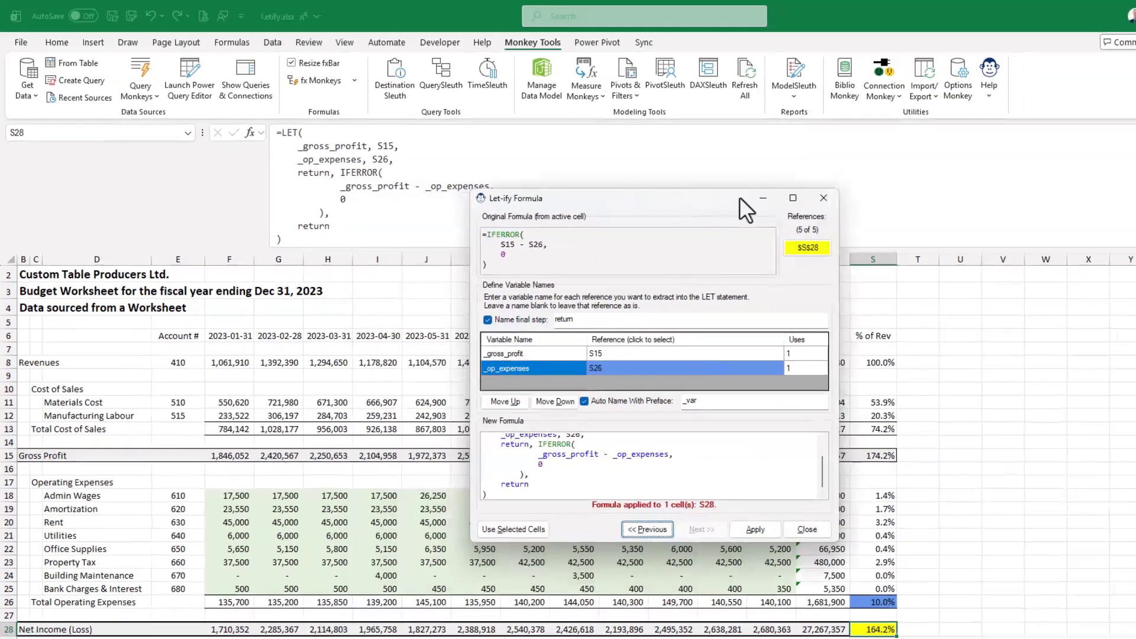
{"action": "left_click_drag", "start_coordinate": [739, 198], "coordinate": [1012, 169]}
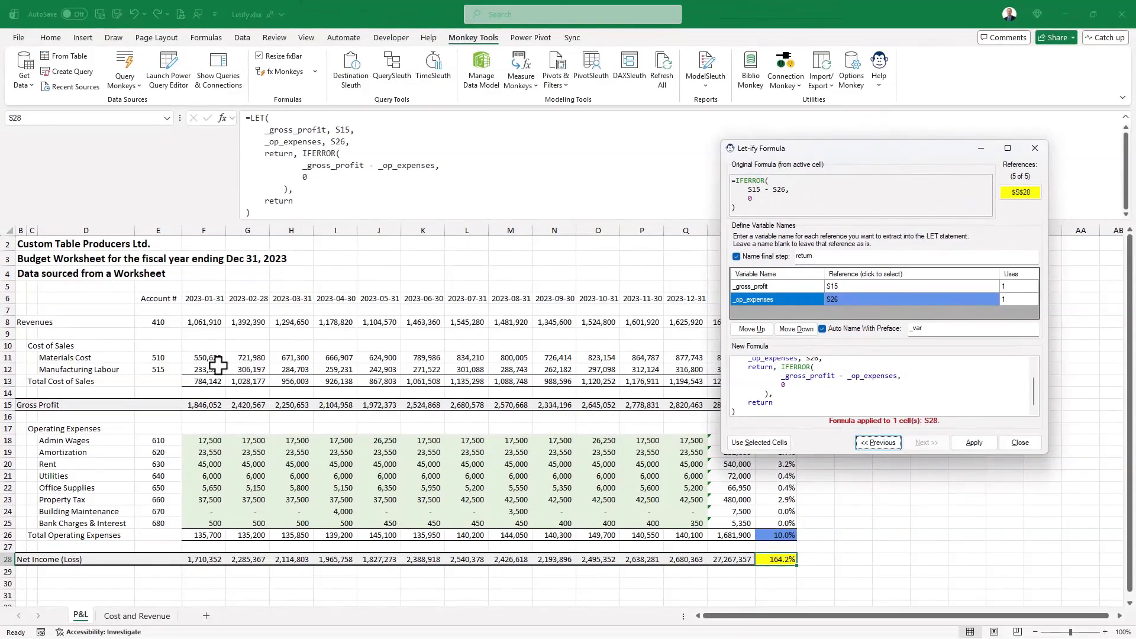
{"action": "left_click_drag", "start_coordinate": [195, 320], "coordinate": [695, 320]}
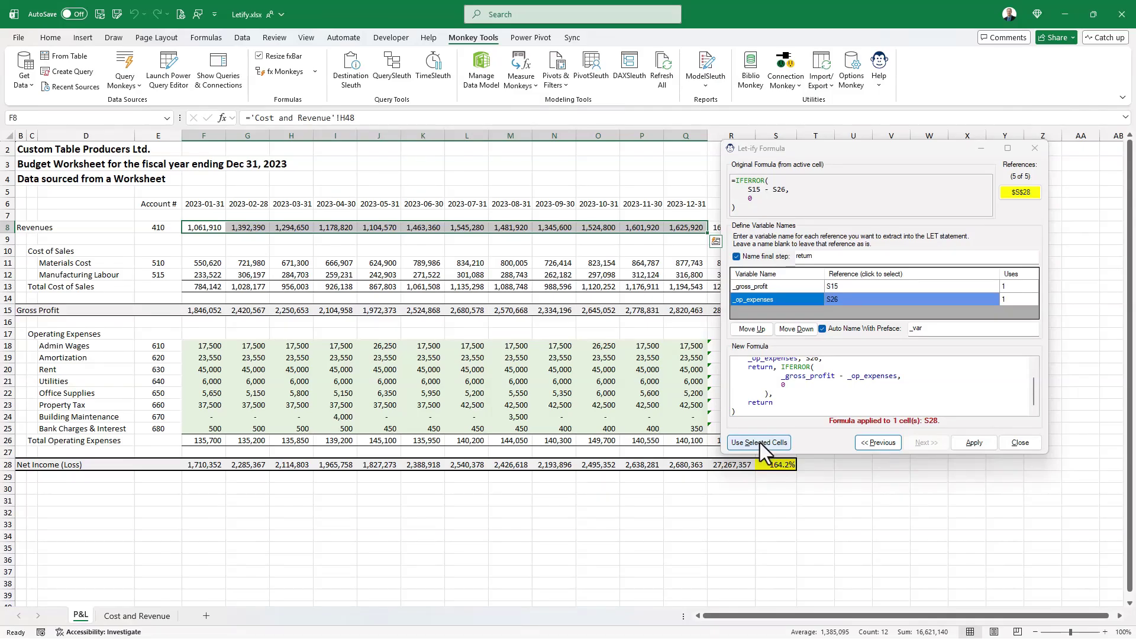
{"action": "left_click", "coordinate": [759, 443]}
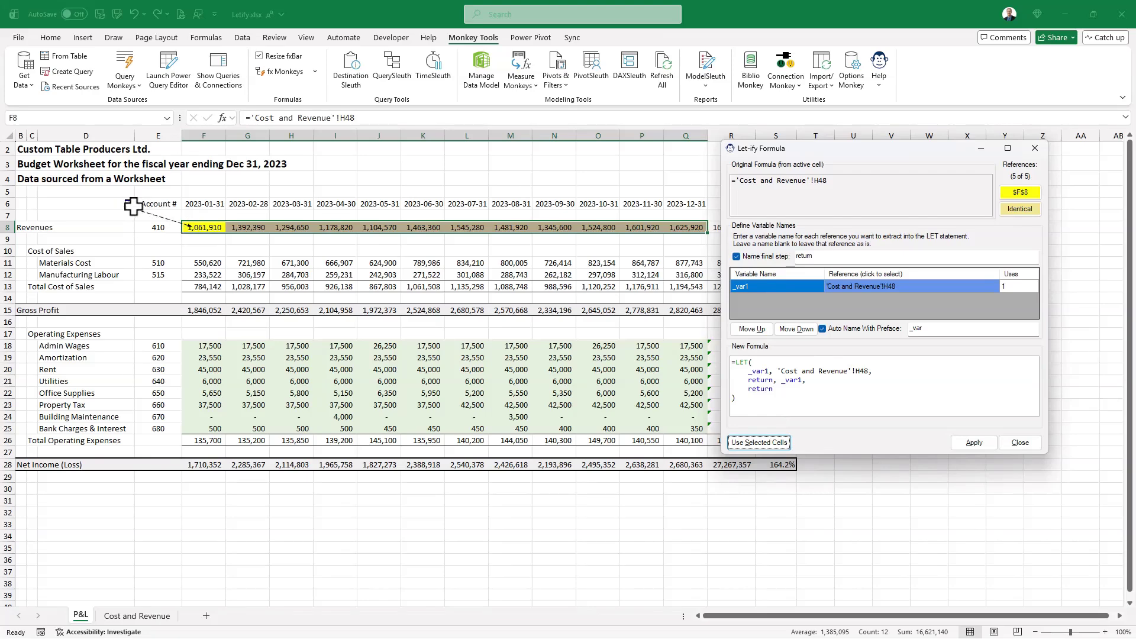
- Trace the 'Cost and Revenue'!H48 reference to its source on the forecast sheet and return to cell F8
{"action": "left_click", "coordinate": [893, 289]}
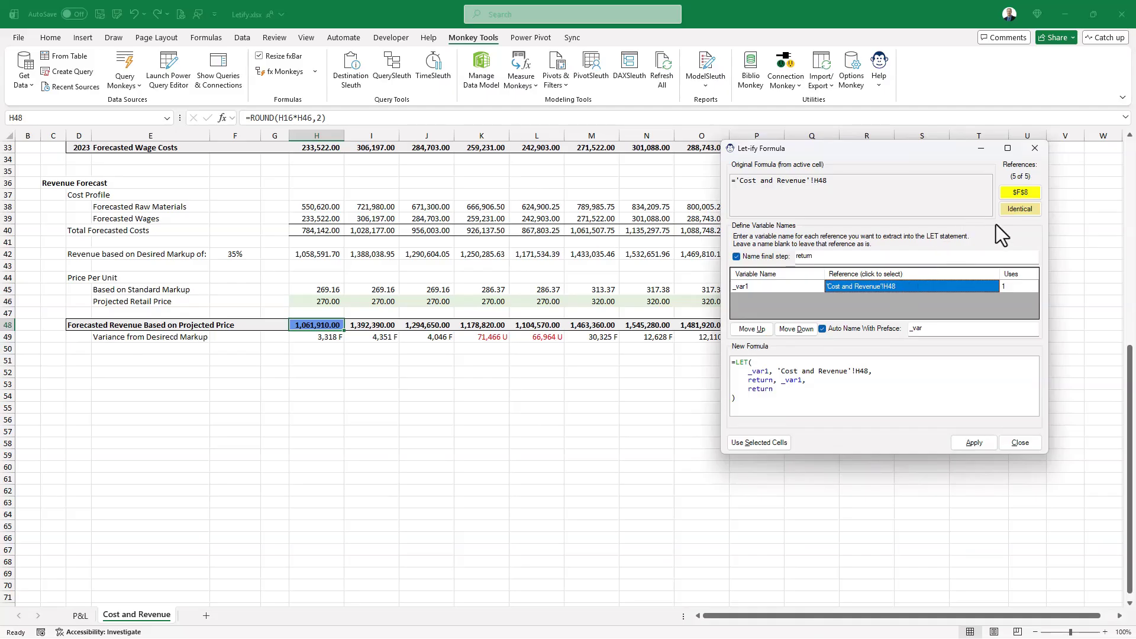
{"action": "scroll", "coordinate": [322, 349], "scroll_direction": "up", "scroll_amount": 4}
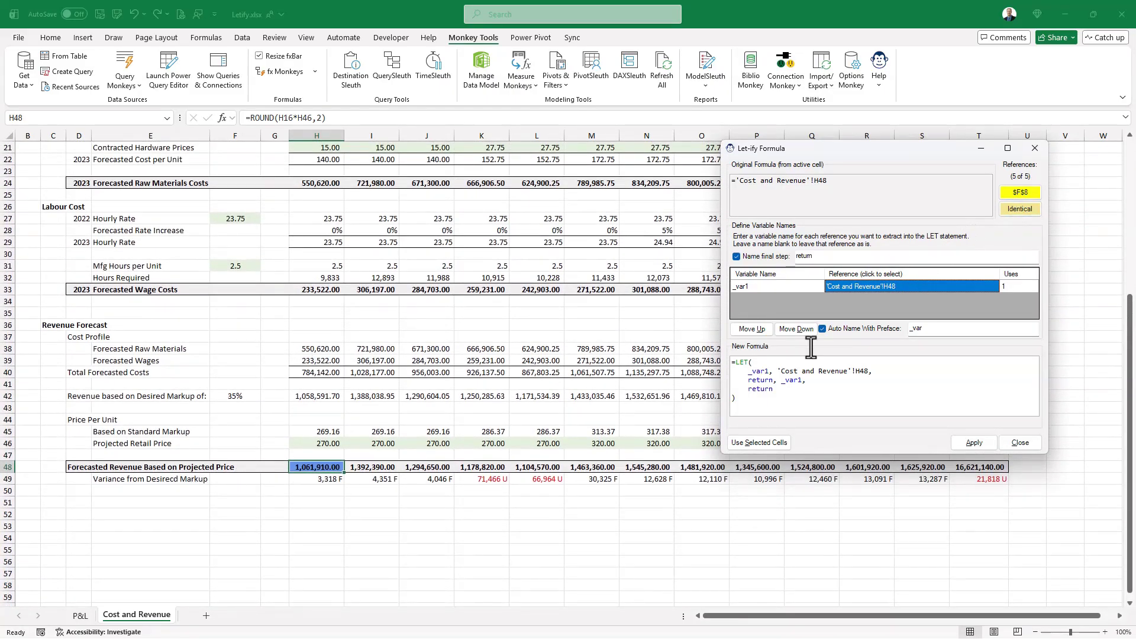
{"action": "left_click", "coordinate": [1030, 194]}
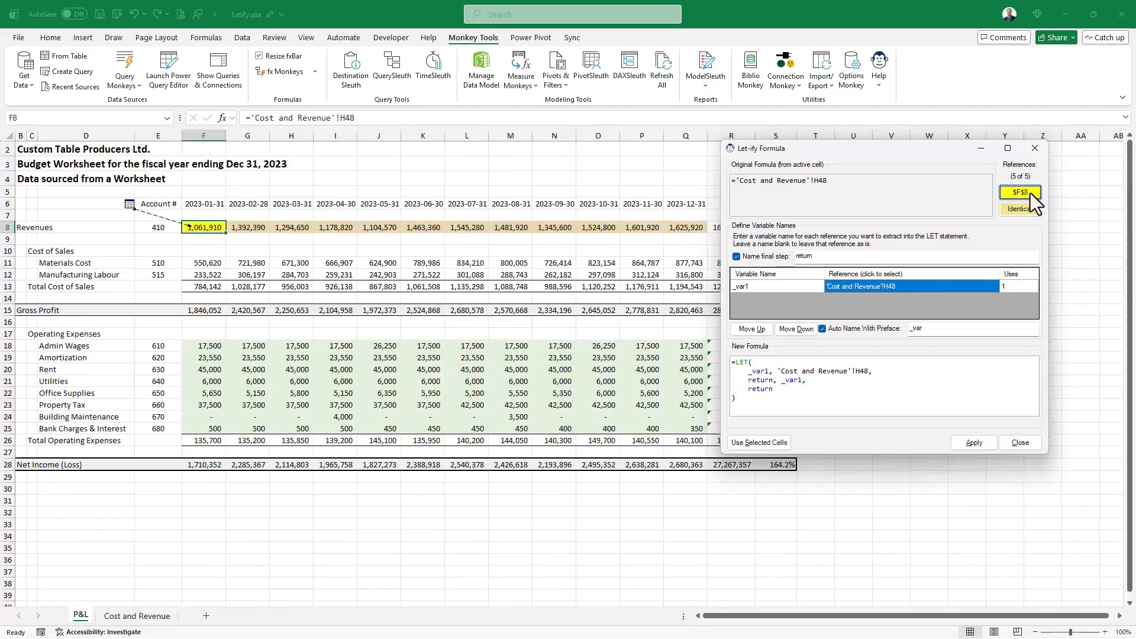
- Name the 'Cost and Revenue'!H48 reference _forecast_current_month and apply the LET version to the identical Revenues formulas
{"action": "left_click", "coordinate": [746, 287]}
{"action": "double_click", "coordinate": [738, 288]}
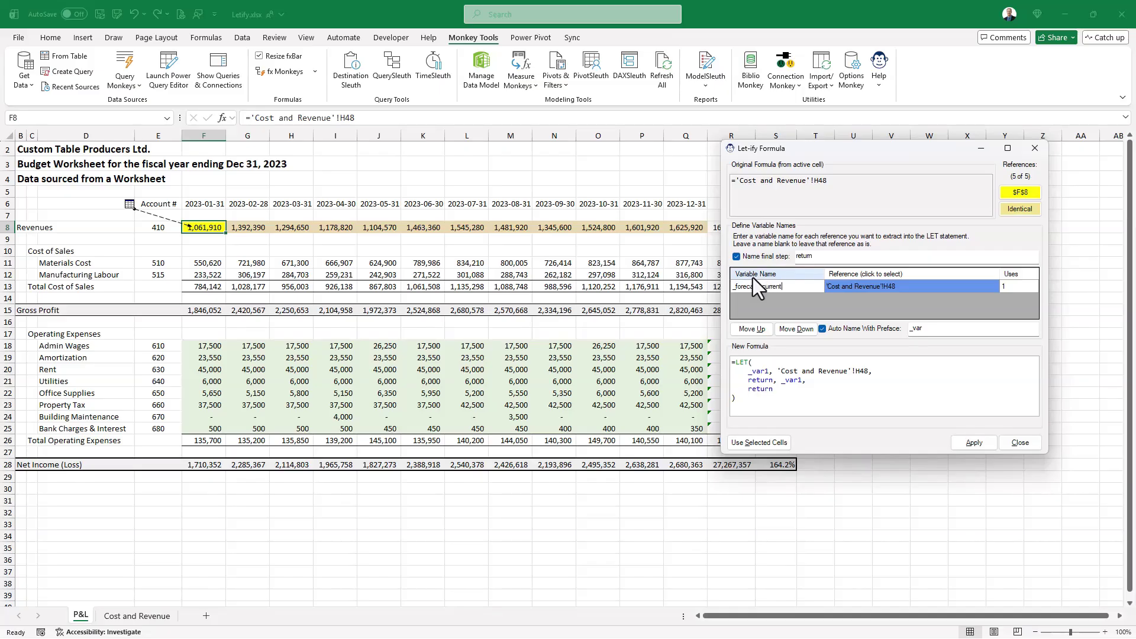
{"action": "type", "text": "_forecast_current_month"}
{"action": "key", "text": "Return"}
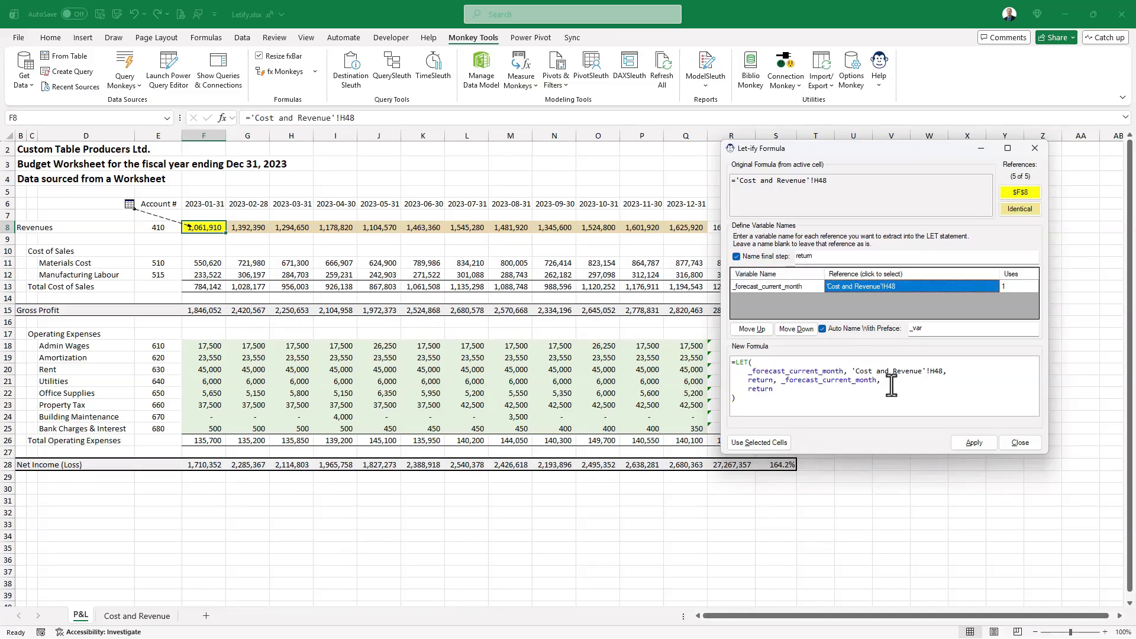
{"action": "left_click", "coordinate": [964, 441]}
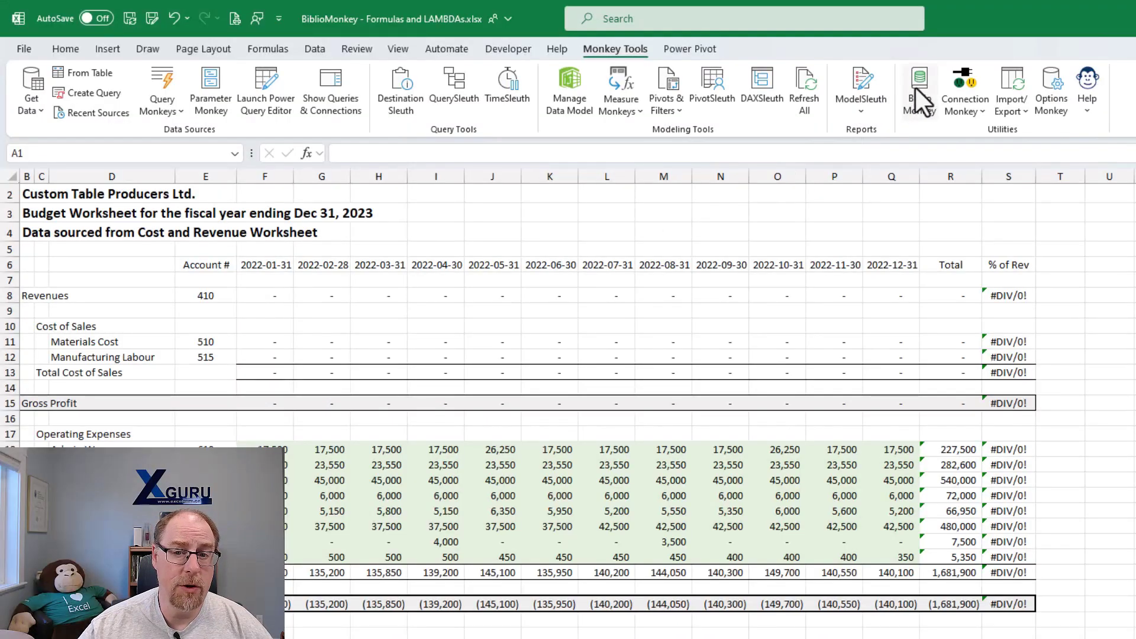
- Open the BiblioMonkey library in the BiblioMonkey - Formulas and LAMBDAs workbook, look over its contents, and close it
{"action": "left_click", "coordinate": [918, 93]}
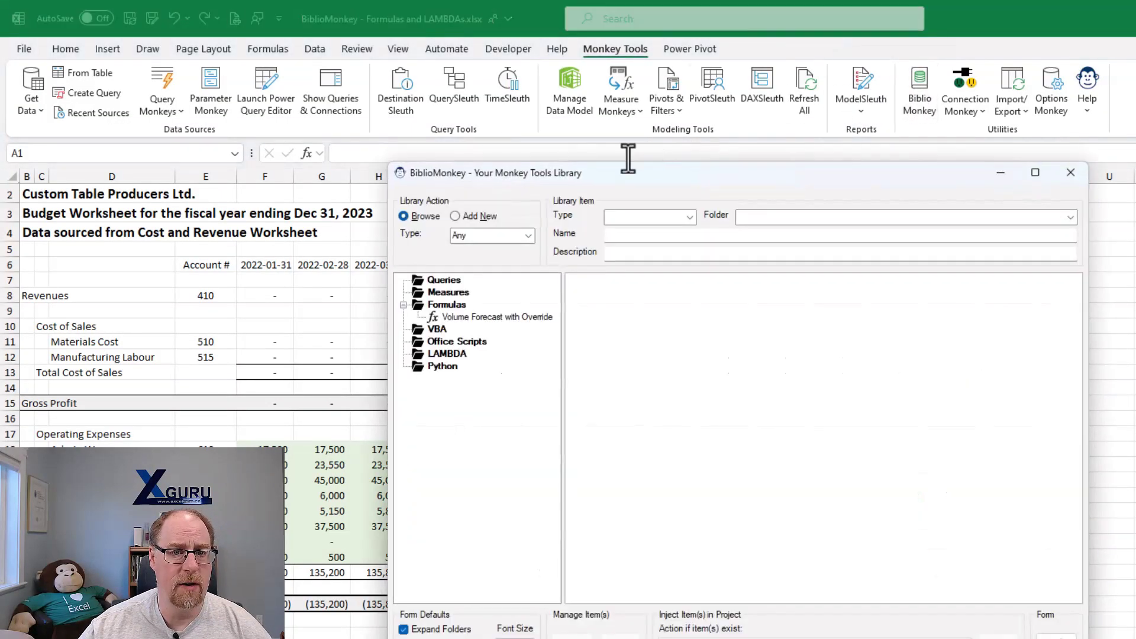
{"action": "left_click_drag", "start_coordinate": [631, 170], "coordinate": [426, 89]}
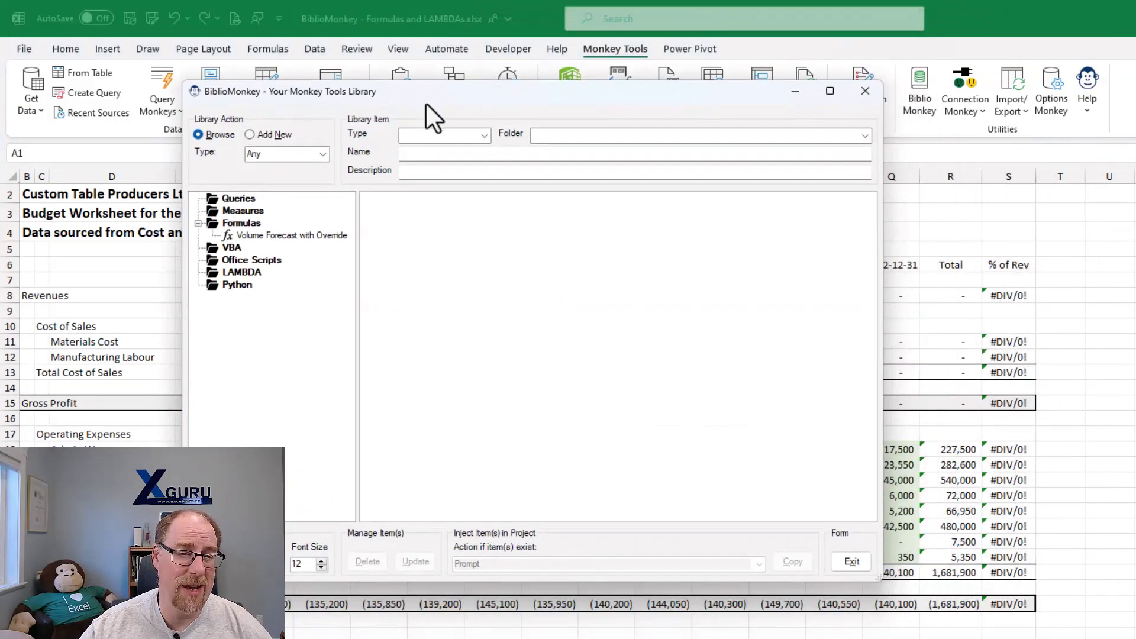
{"action": "mouse_move", "coordinate": [334, 241]}
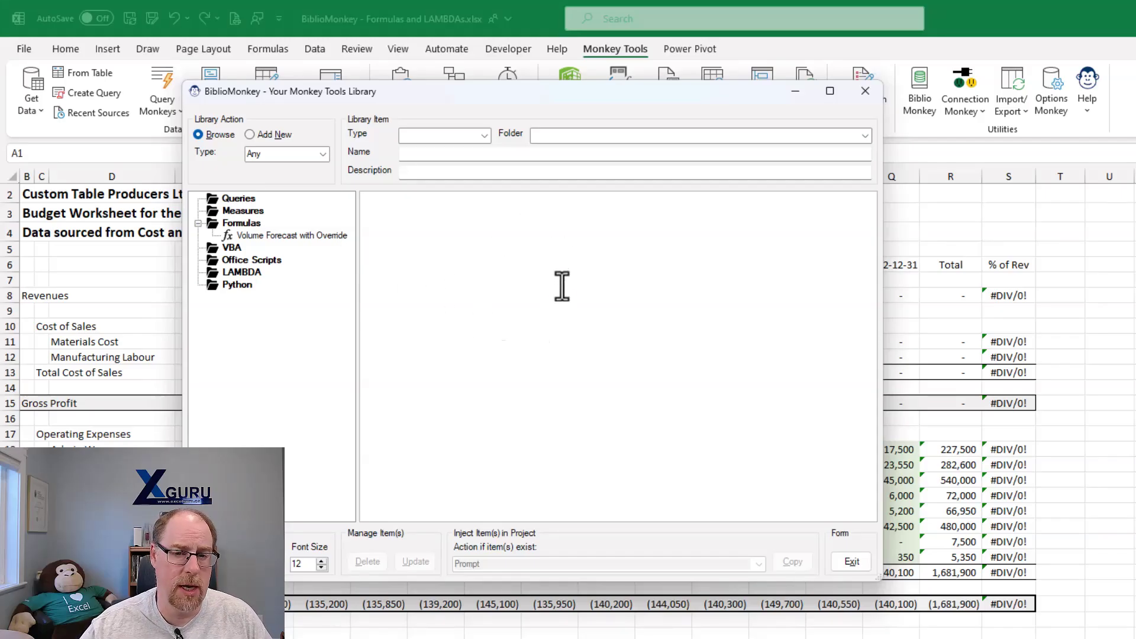
{"action": "left_click", "coordinate": [861, 91]}
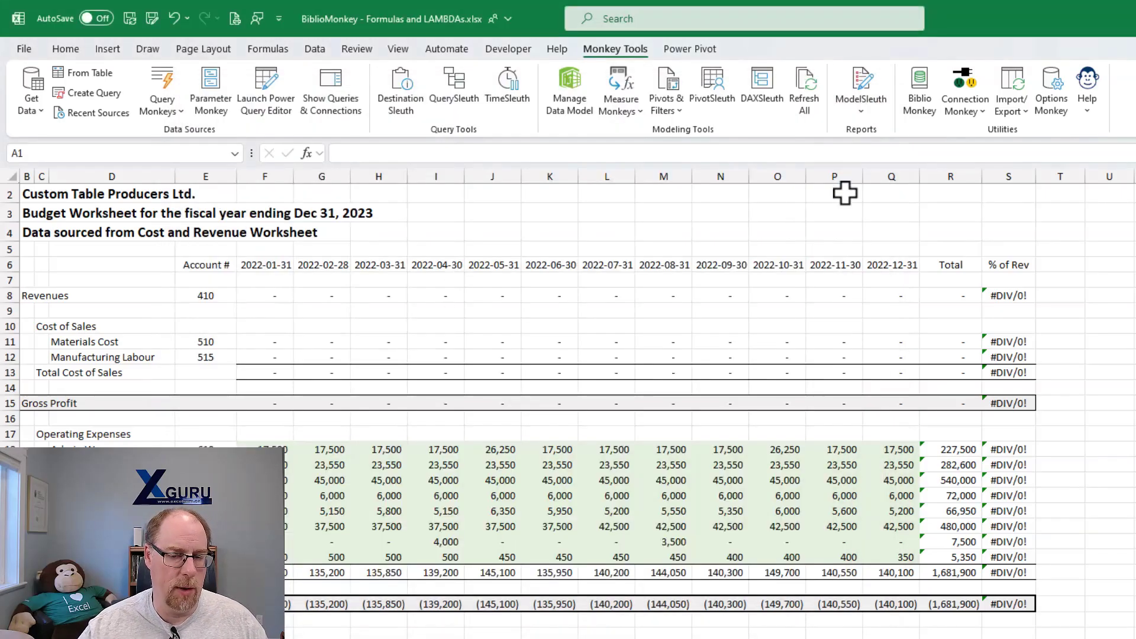
- Wrap the ROUND(R8/$R$8,3) formula in the Revenues % of Rev cell S8 in IFERROR with 0 as the fallback
{"action": "left_click", "coordinate": [1000, 296]}
{"action": "left_click", "coordinate": [772, 151]}
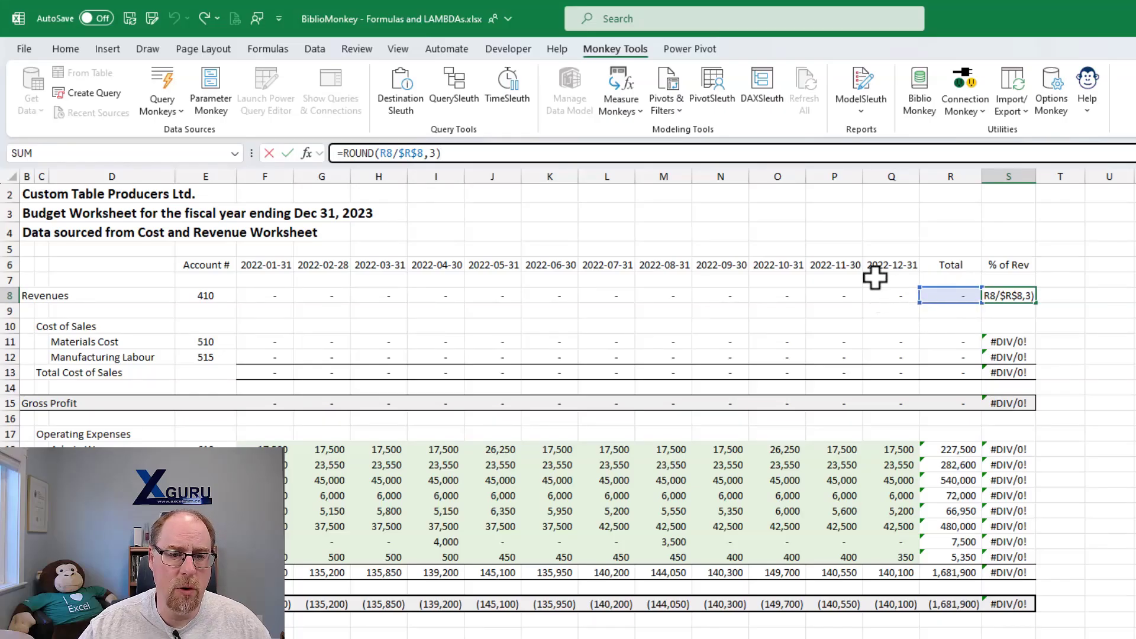
{"action": "key", "text": "ctrl+Return"}
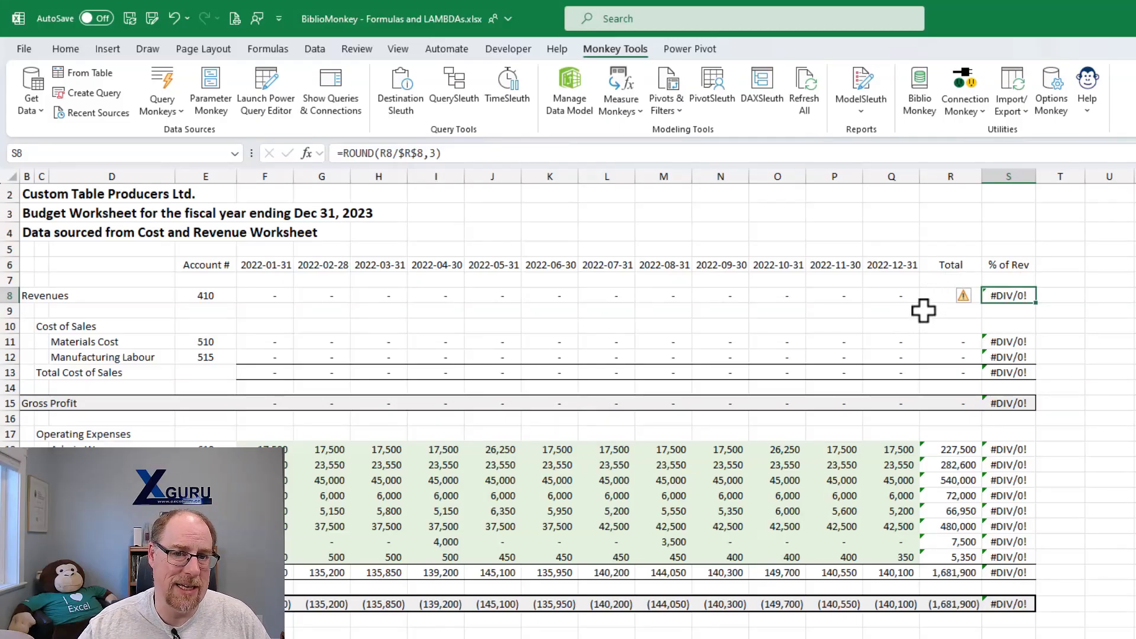
{"action": "left_click", "coordinate": [344, 152]}
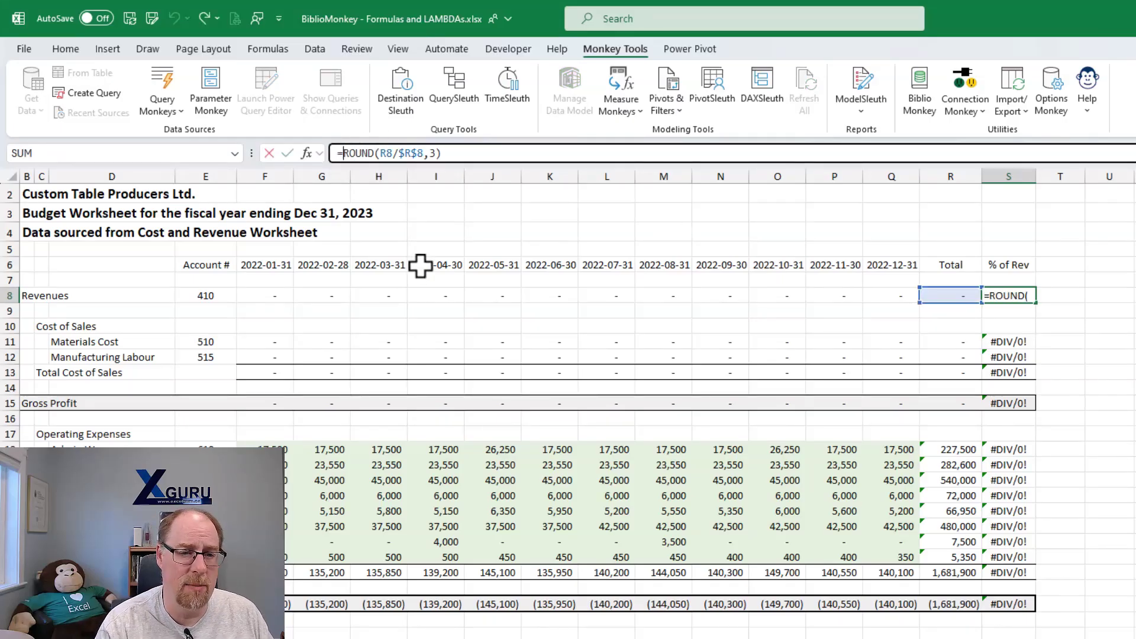
{"action": "type", "text": "IFERROR("}
{"action": "key", "text": "End"}
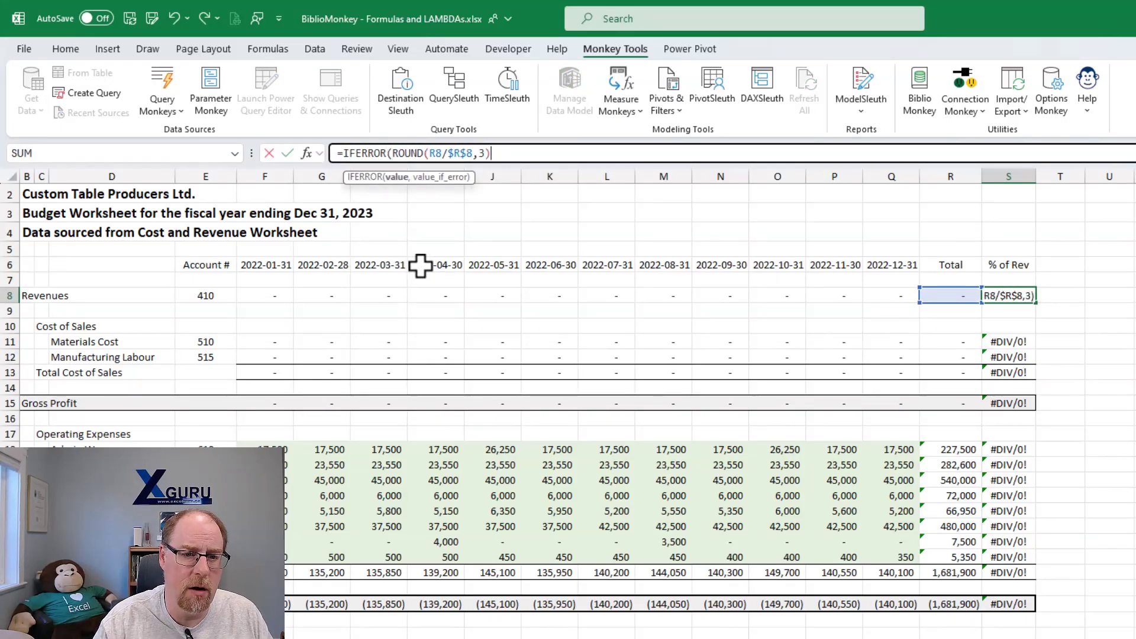
{"action": "type", "text": ",0)"}
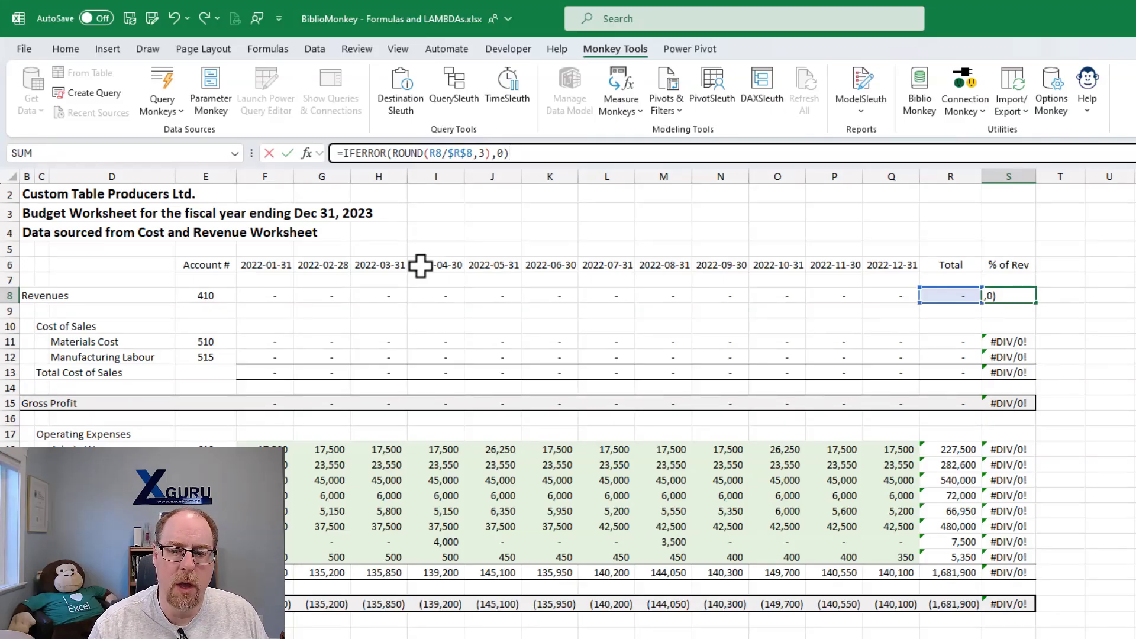
{"action": "key", "text": "Return"}
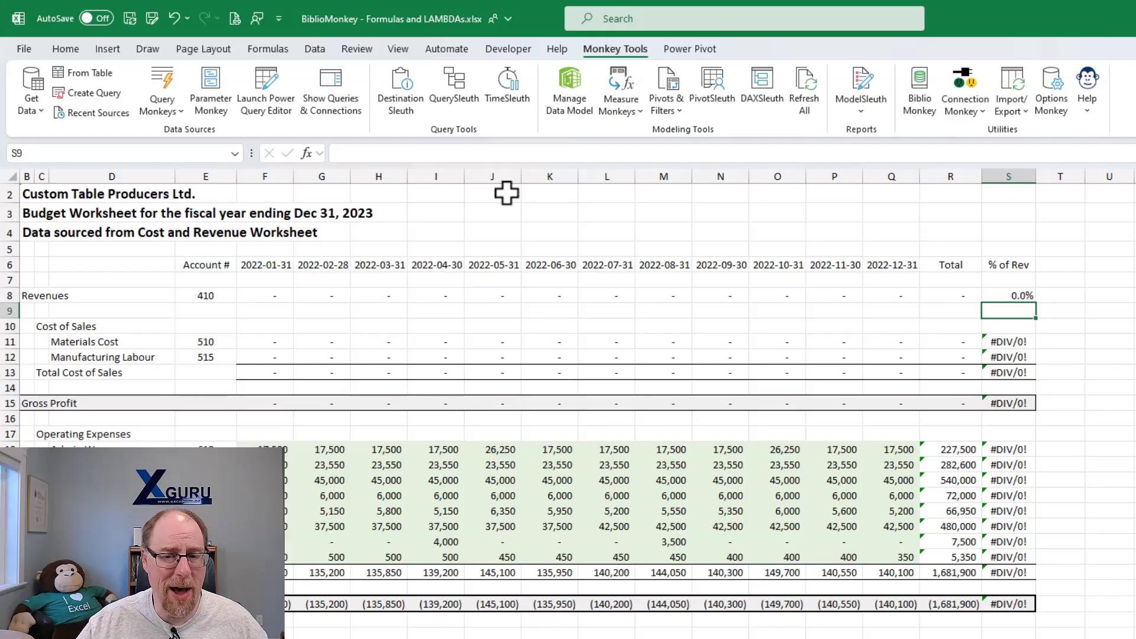
- Examine the % of Rev formulas below Revenues, from Materials Cost in S11 through Net Income in S28
{"action": "left_click", "coordinate": [1006, 343]}
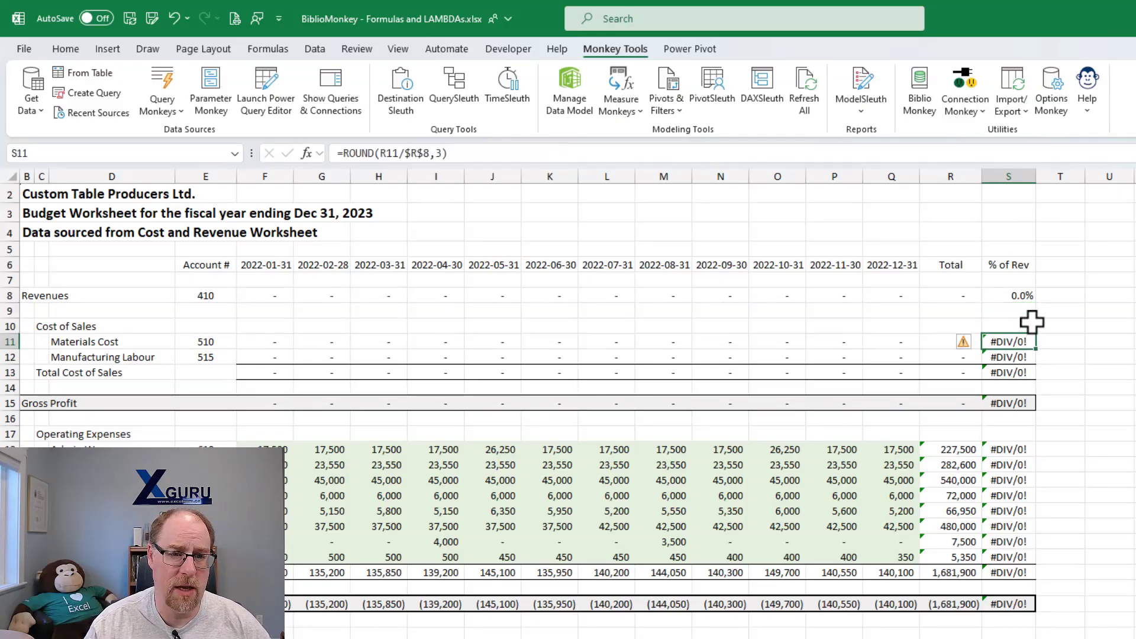
{"action": "key", "text": "Down"}
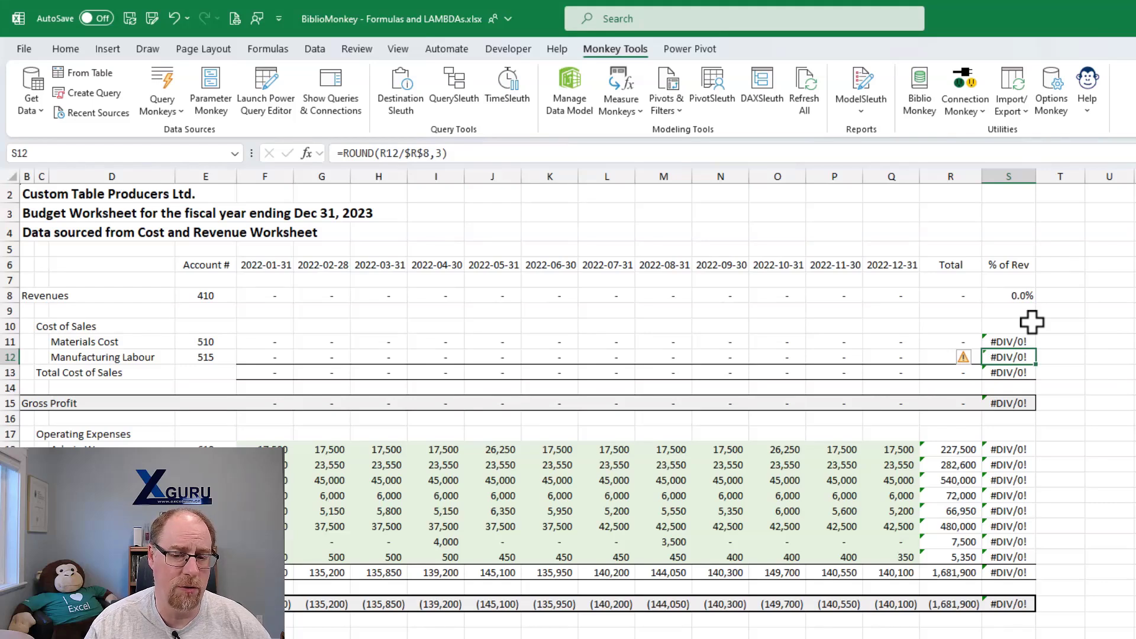
{"action": "key", "text": "Down"}
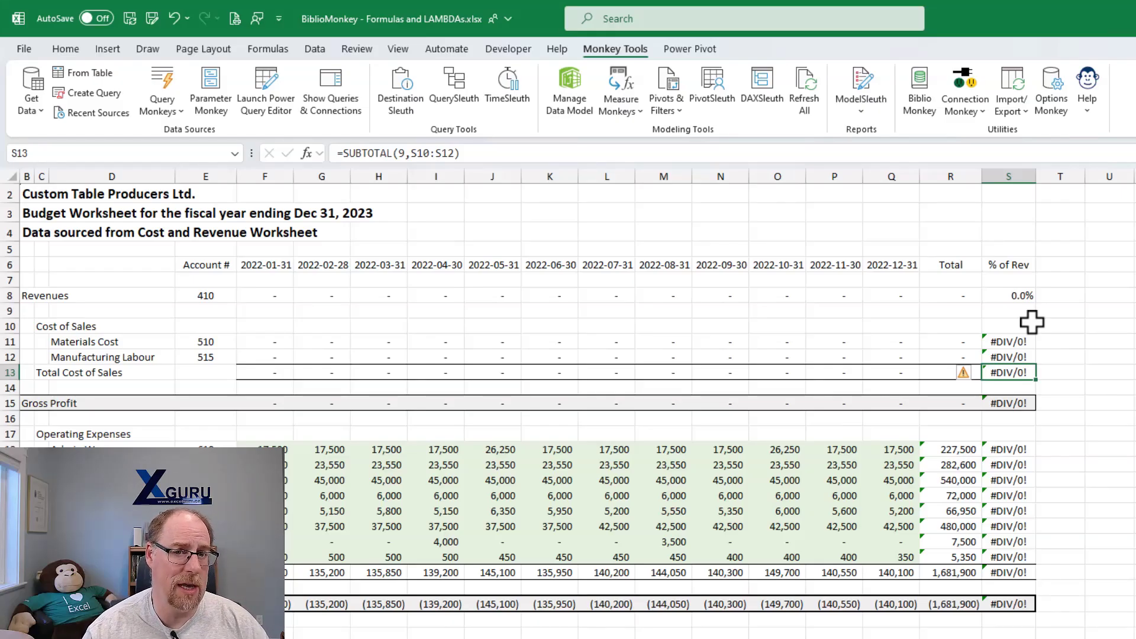
{"action": "key", "text": "Down"}
{"action": "key", "text": "Down"}
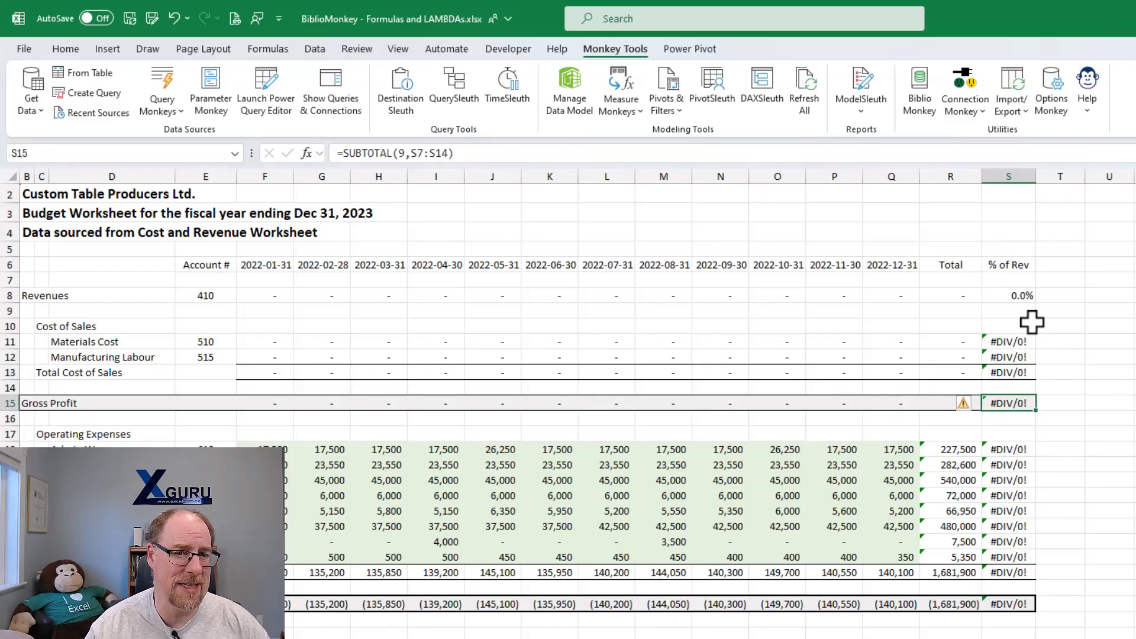
{"action": "left_click", "coordinate": [1008, 449]}
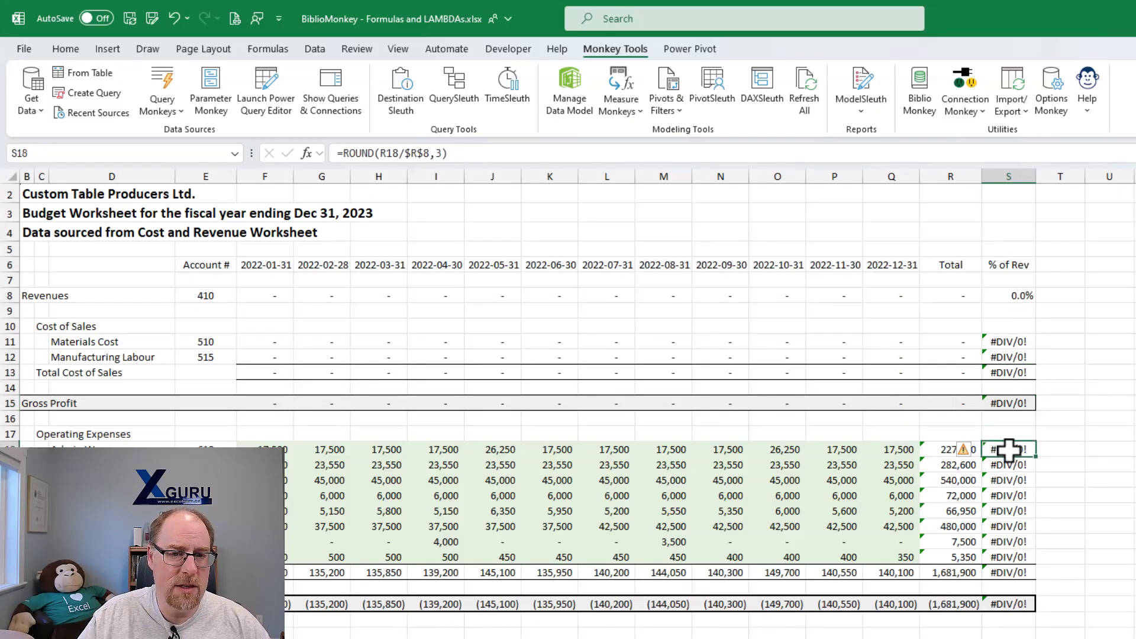
{"action": "key", "text": "Down"}
{"action": "key", "text": "Down"}
{"action": "key", "text": "Down"}
{"action": "key", "text": "Down"}
{"action": "key", "text": "Down"}
{"action": "key", "text": "Down"}
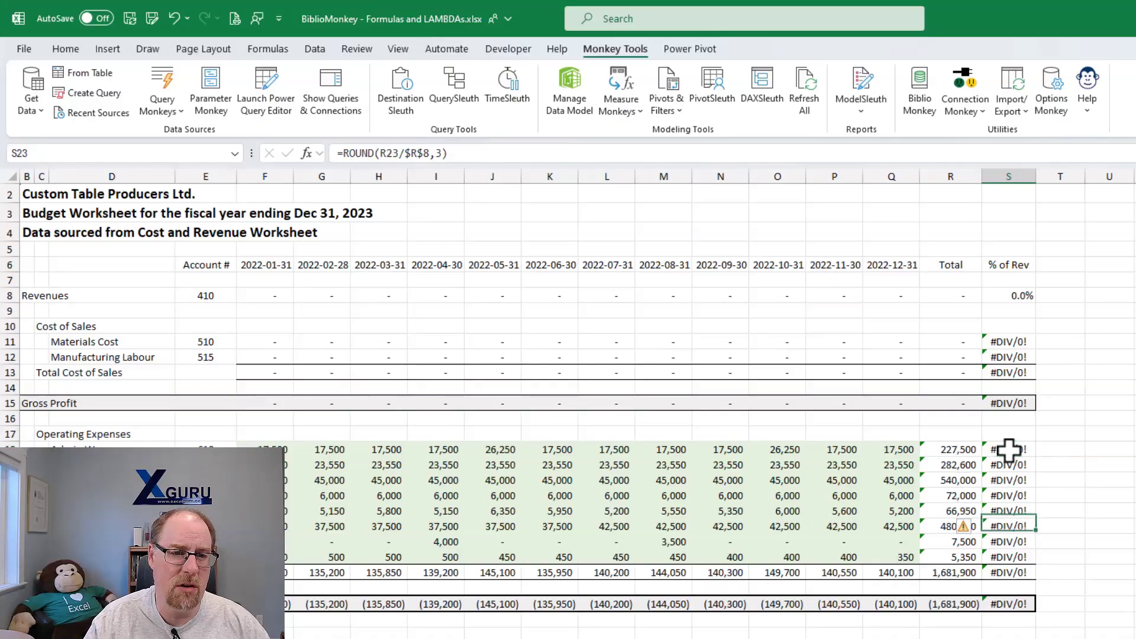
{"action": "key", "text": "Down"}
{"action": "key", "text": "Down"}
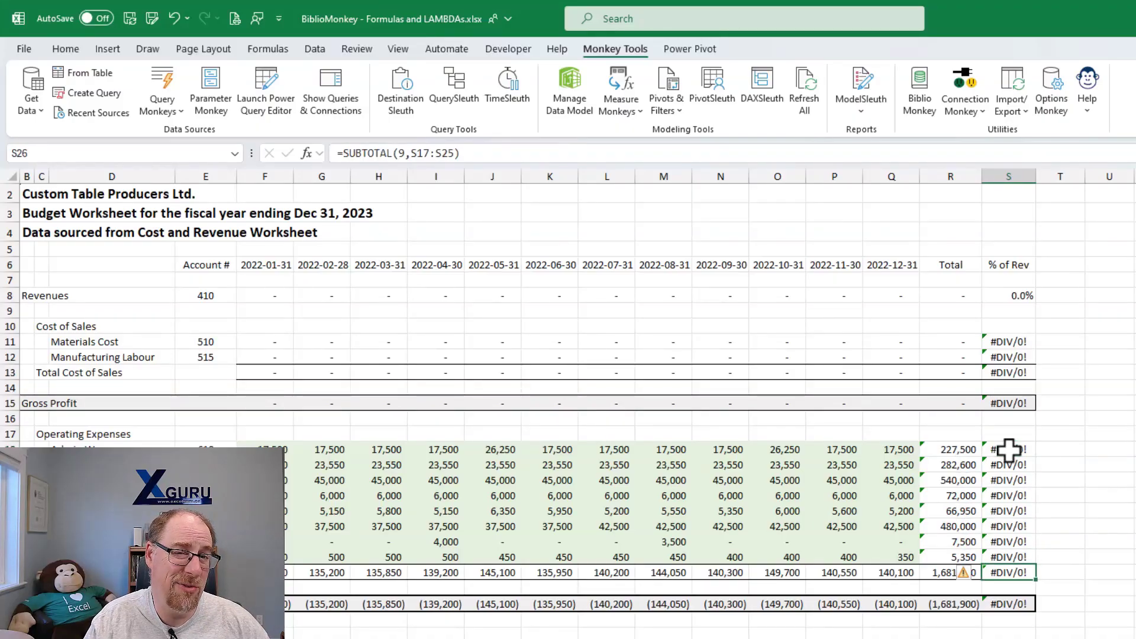
{"action": "key", "text": "Down"}
{"action": "key", "text": "Down"}
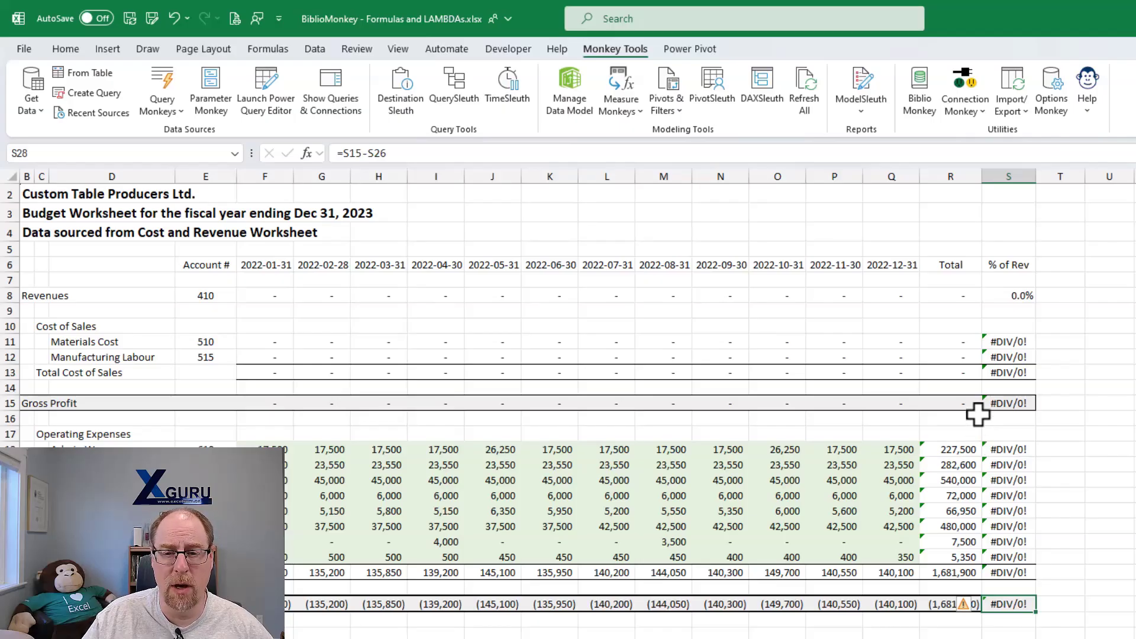
- Select the IFERROR expression in S8's formula, excluding the equals sign, and leave the cell unedited
{"action": "left_click", "coordinate": [1015, 293]}
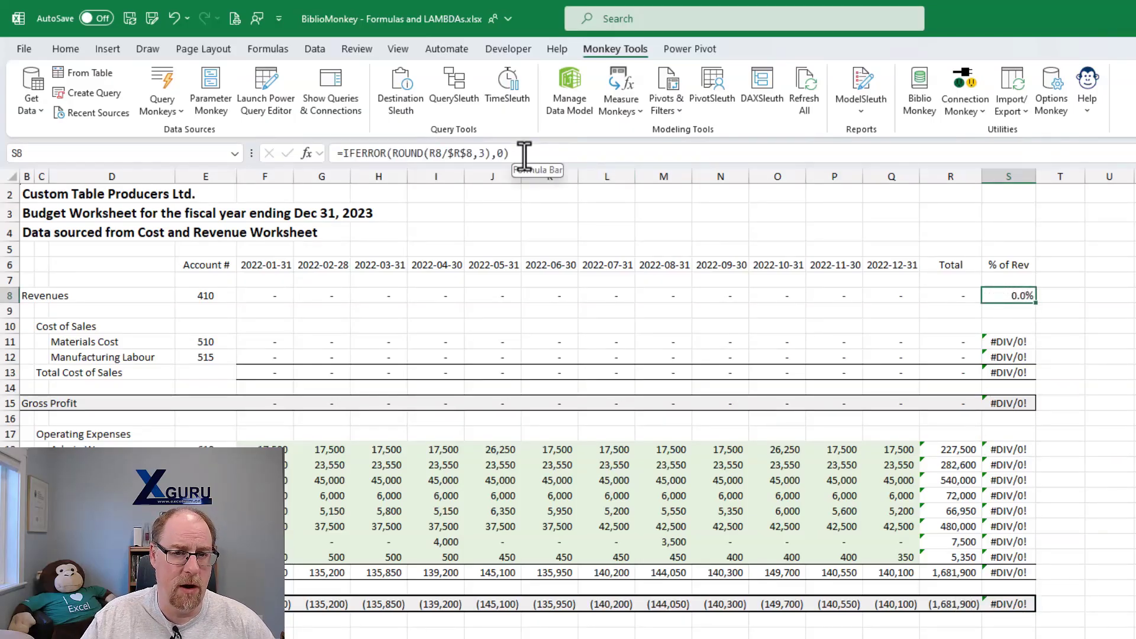
{"action": "left_click_drag", "start_coordinate": [524, 155], "coordinate": [341, 155]}
{"action": "key", "text": "ctrl+c"}
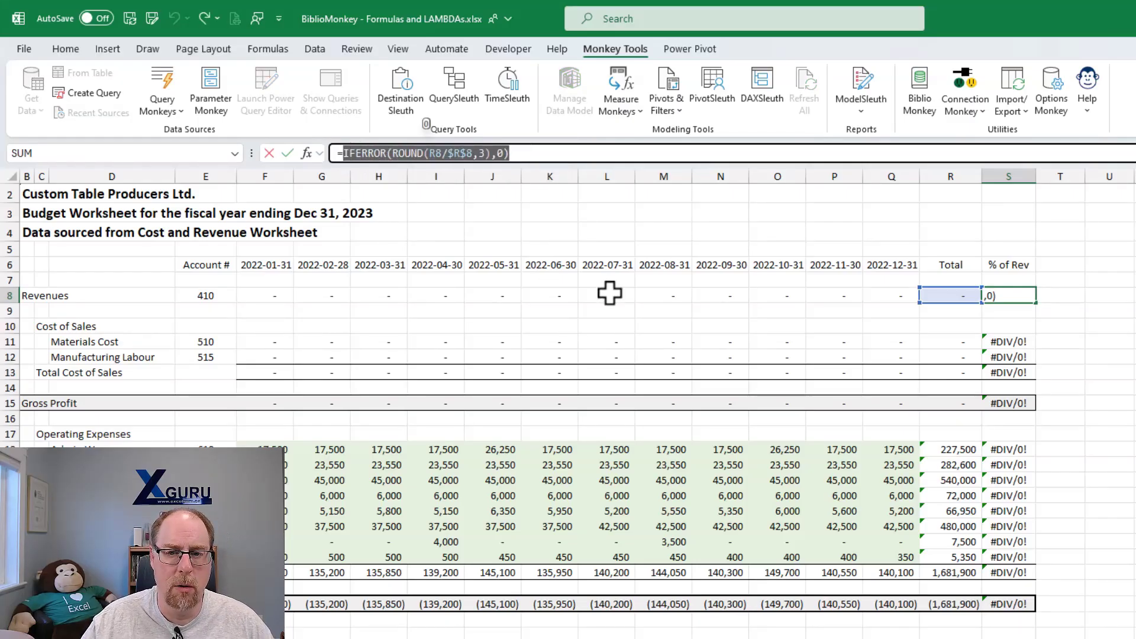
{"action": "key", "text": "Escape"}
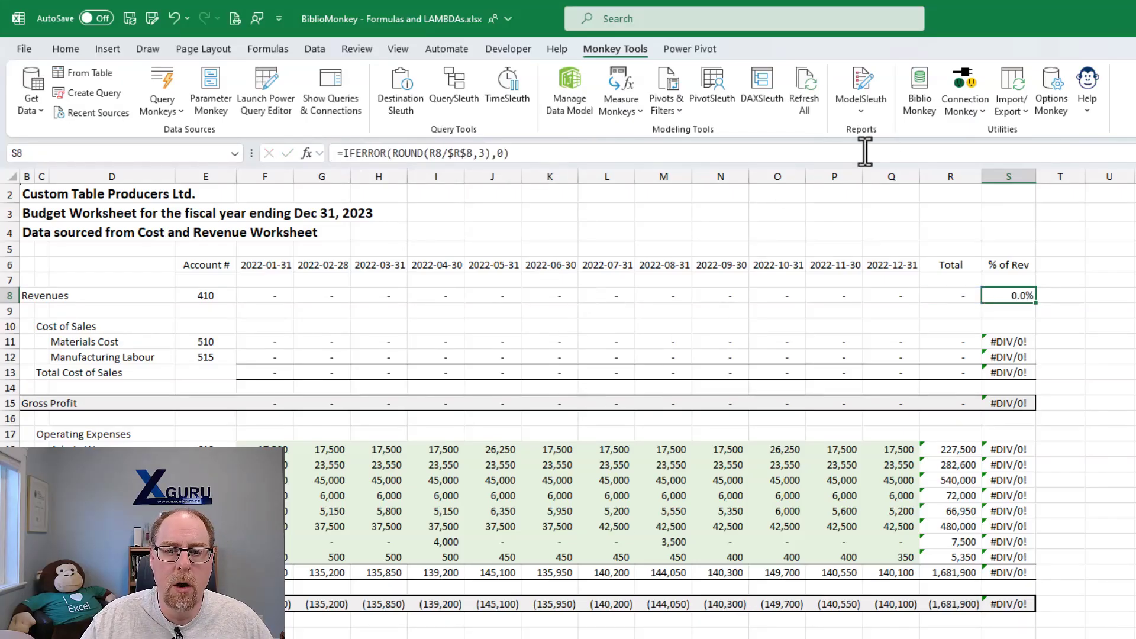
- Start a new blank library item in BiblioMonkey with type Formula and the name IFERROR Zero
{"action": "left_click", "coordinate": [916, 87]}
{"action": "left_click_drag", "start_coordinate": [575, 176], "coordinate": [417, 114]}
{"action": "left_click", "coordinate": [323, 152]}
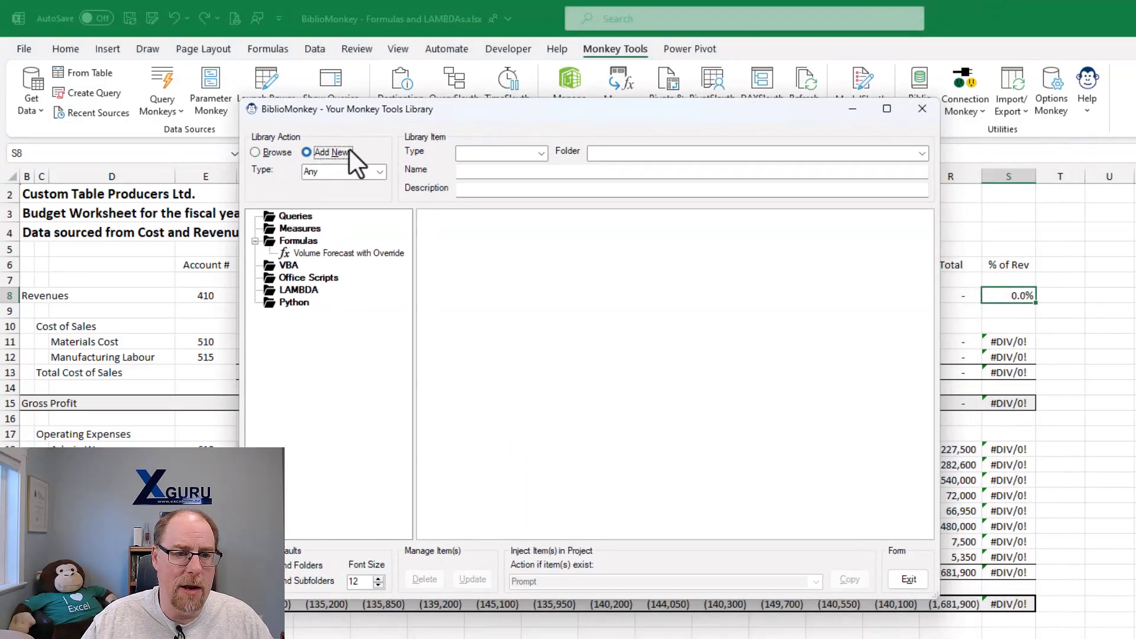
{"action": "left_click", "coordinate": [542, 153]}
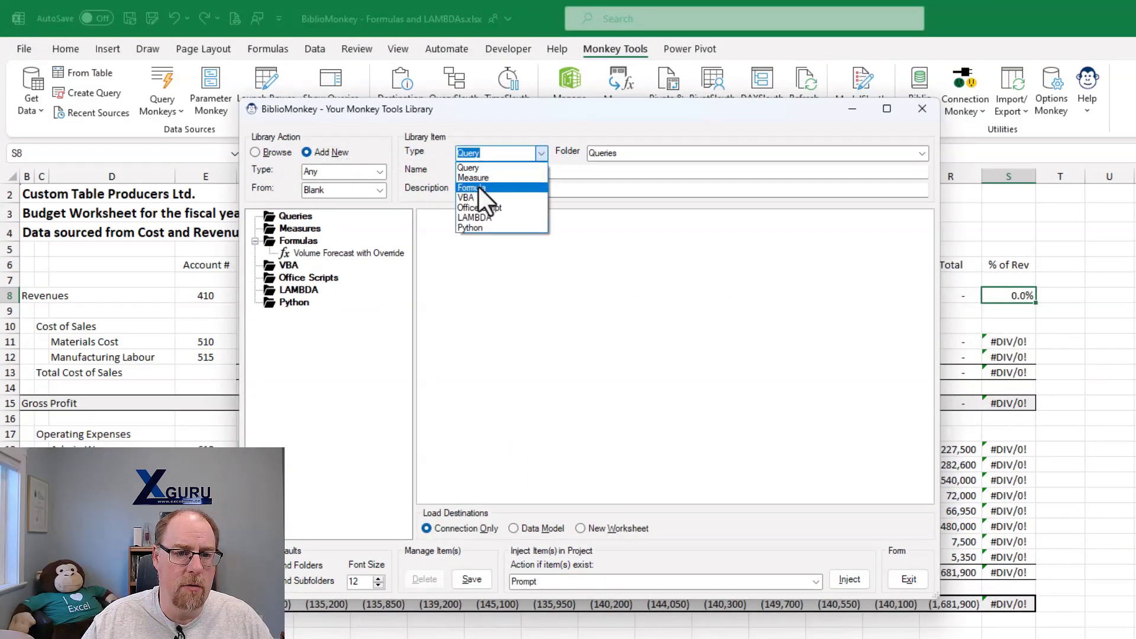
{"action": "left_click", "coordinate": [478, 187]}
{"action": "left_click", "coordinate": [477, 172]}
{"action": "type", "text": "I"}
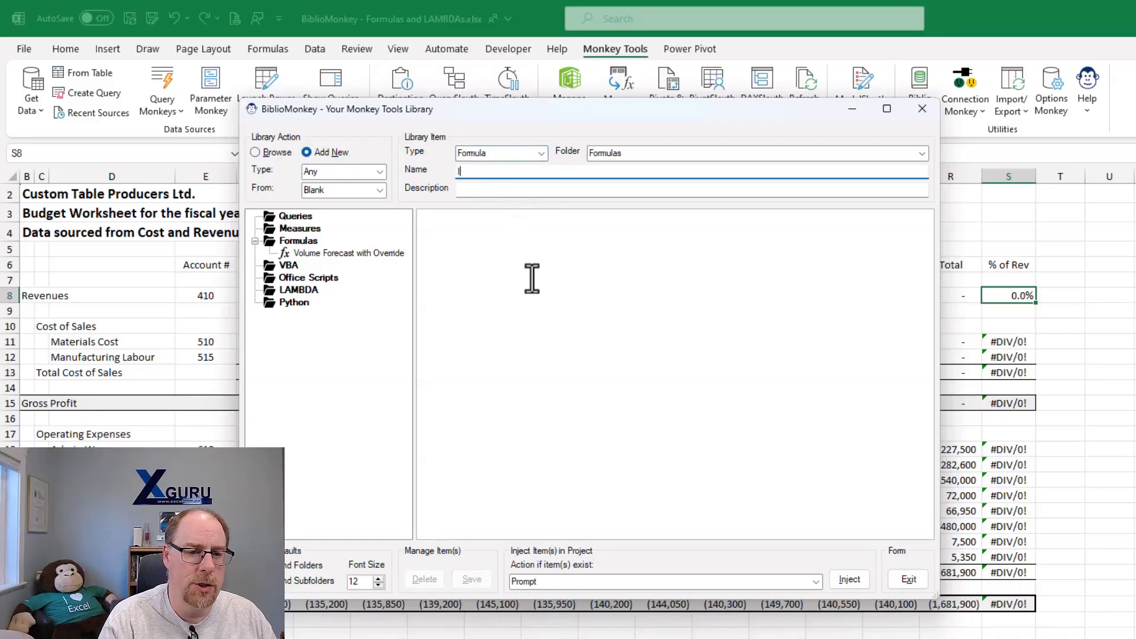
{"action": "type", "text": "FERROR Zero"}
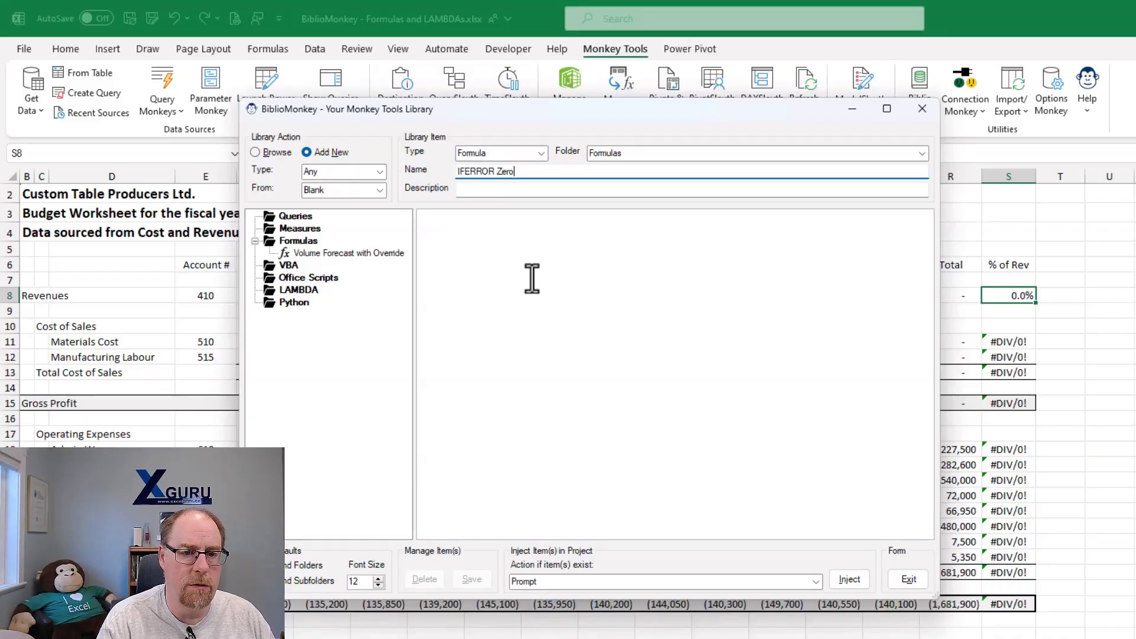
- Describe the item as "Wrap the current cell contents in IFERROR(x, 0)" and paste the copied IFERROR expression as its formula
{"action": "key", "text": "Tab"}
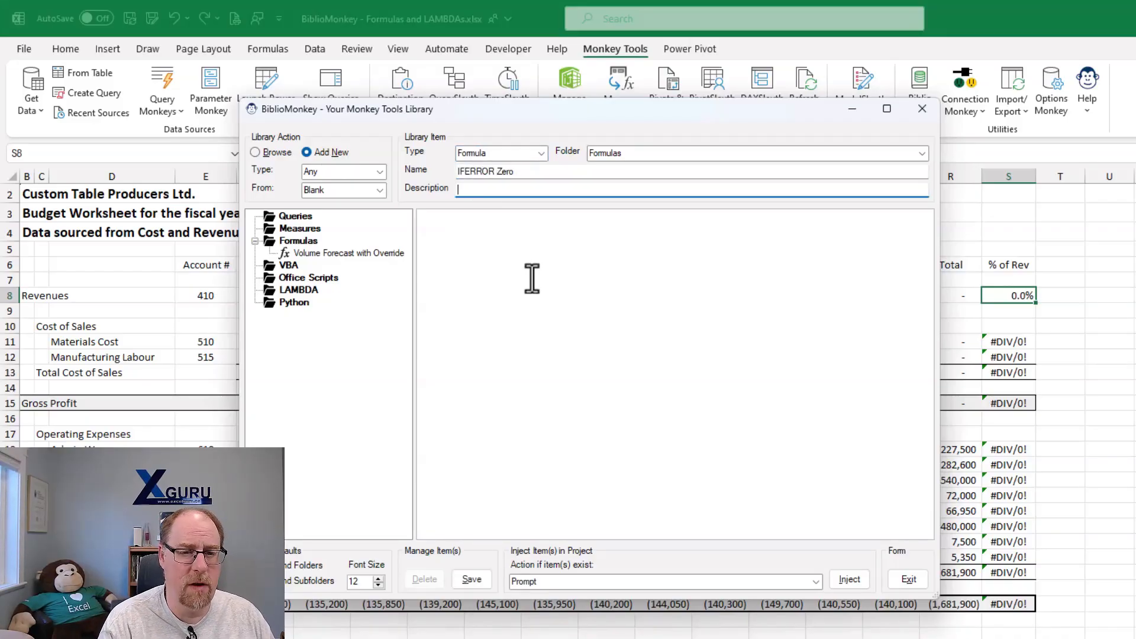
{"action": "type", "text": "Wrap the c"}
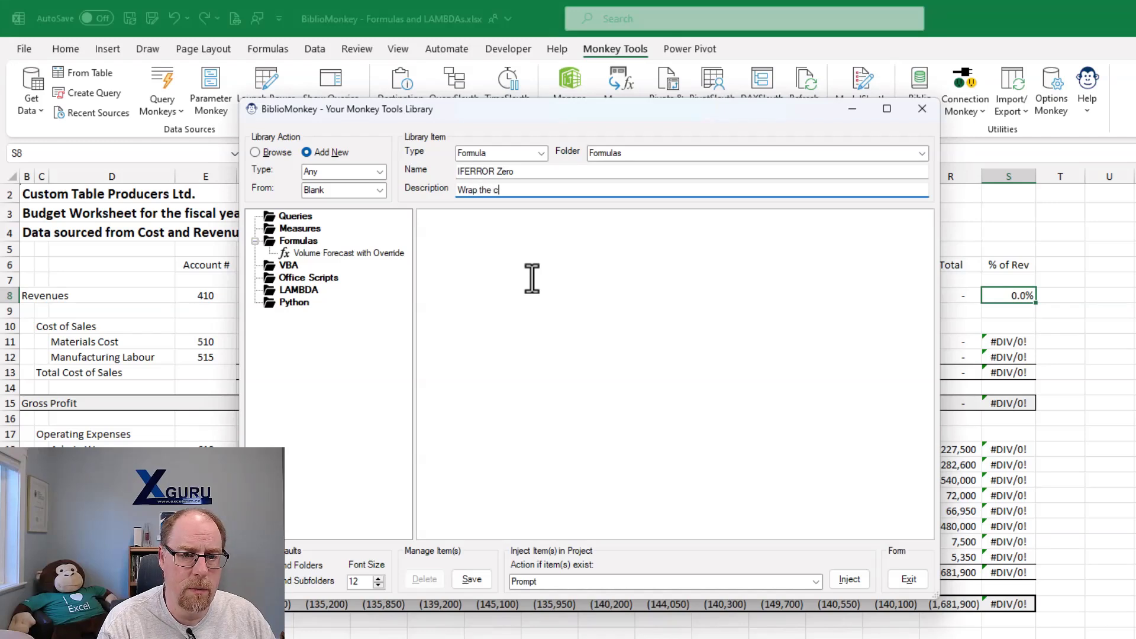
{"action": "type", "text": "urrent cell con"}
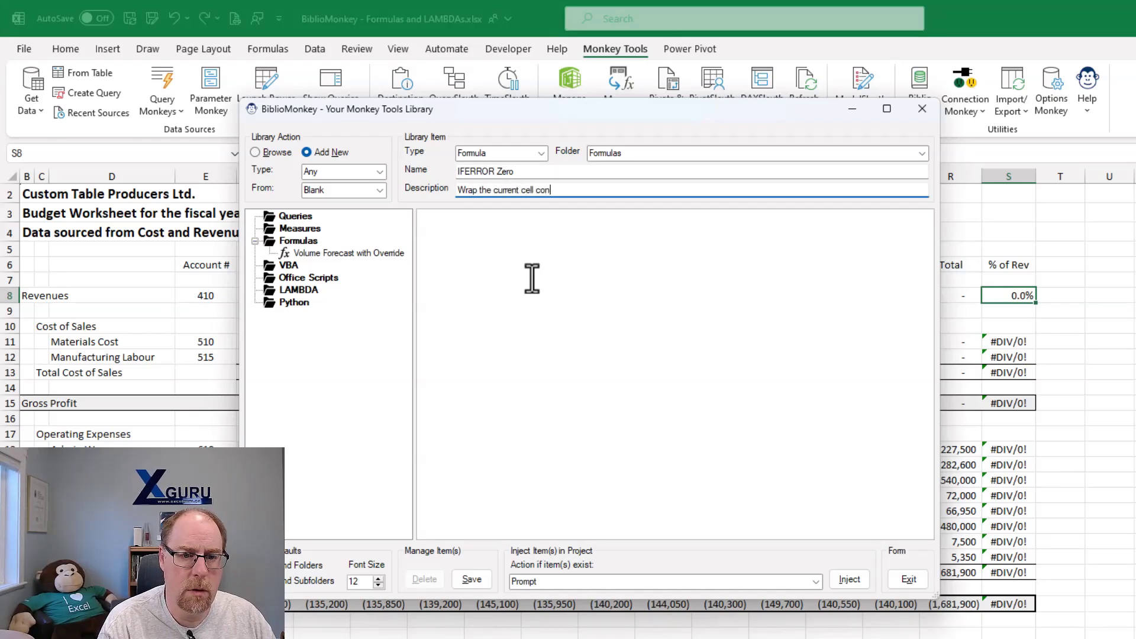
{"action": "type", "text": "tents in IFERRO"}
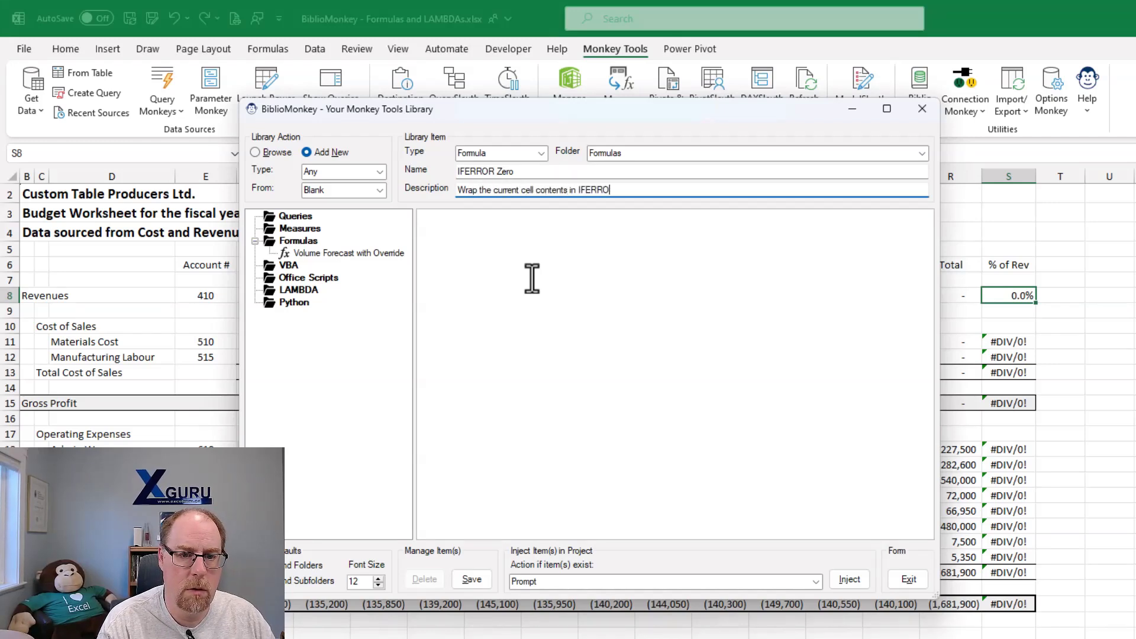
{"action": "type", "text": "R(x, 0)"}
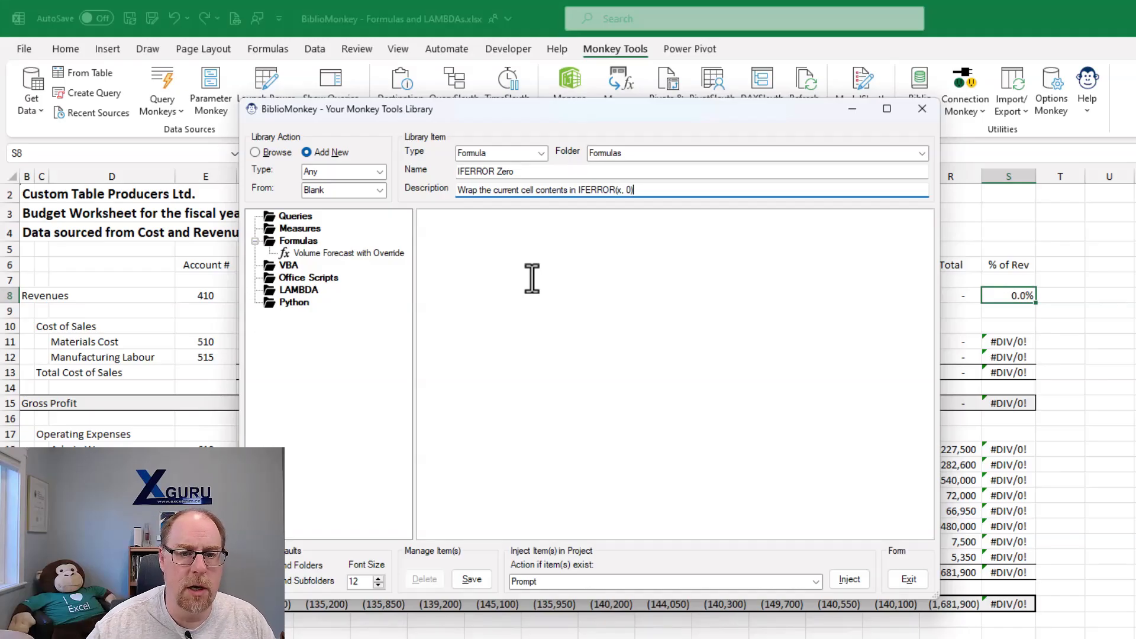
{"action": "left_click", "coordinate": [491, 231]}
{"action": "key", "text": "ctrl+v"}
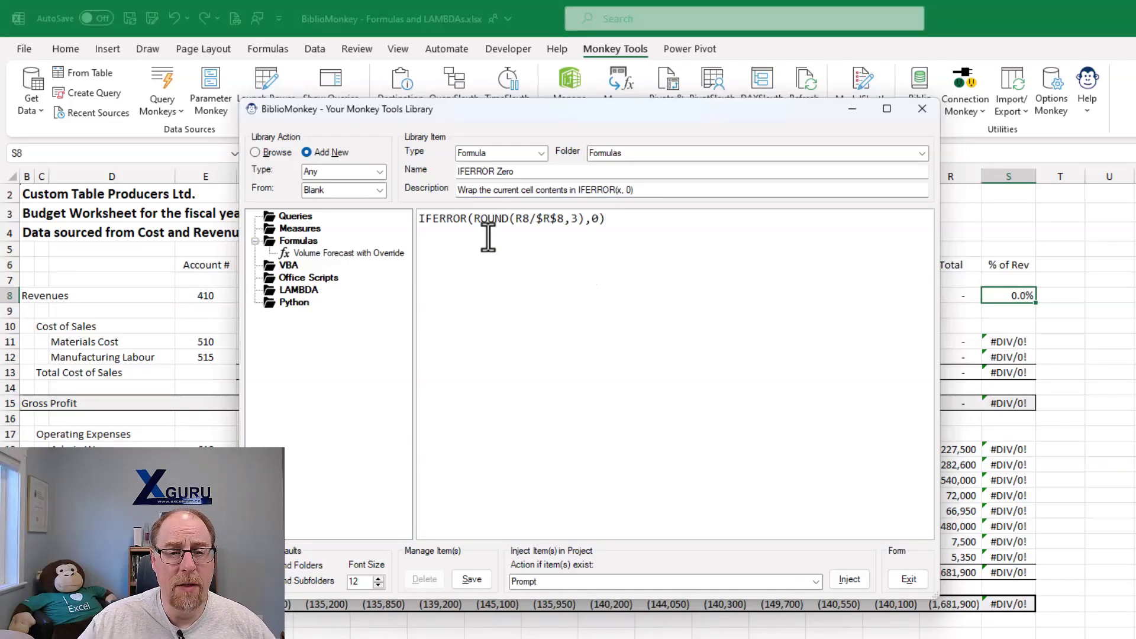
- Replace ROUND(R8/$R$8,3) in the item's formula with a Cell Contents prompt, and save the item to the library
{"action": "left_click_drag", "start_coordinate": [475, 222], "coordinate": [577, 235]}
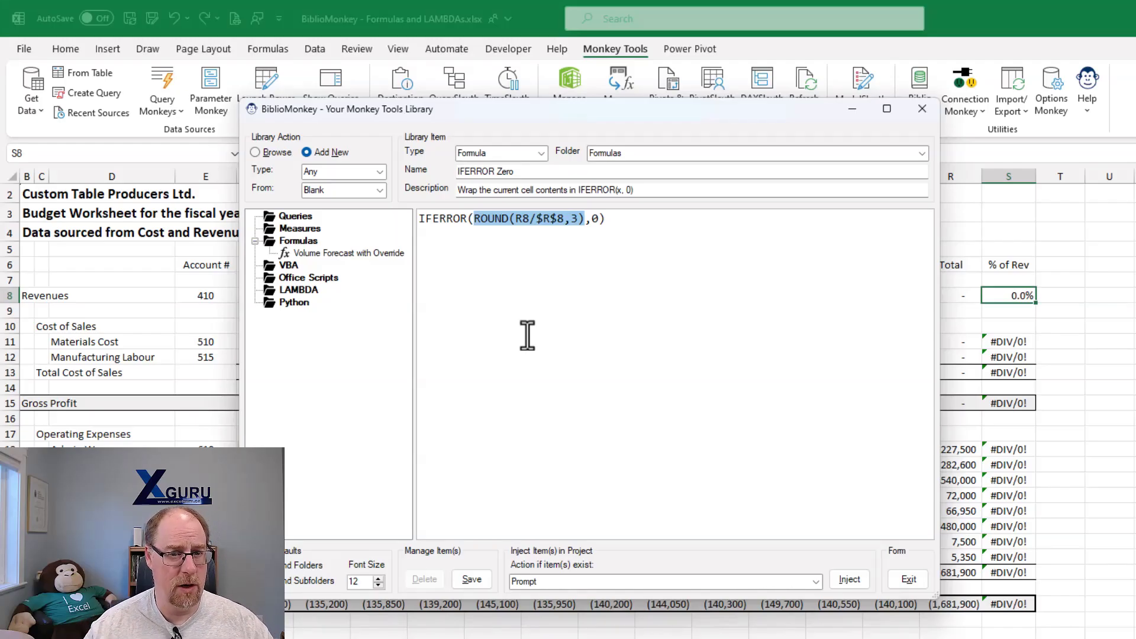
{"action": "right_click", "coordinate": [504, 222]}
{"action": "mouse_move", "coordinate": [525, 228]}
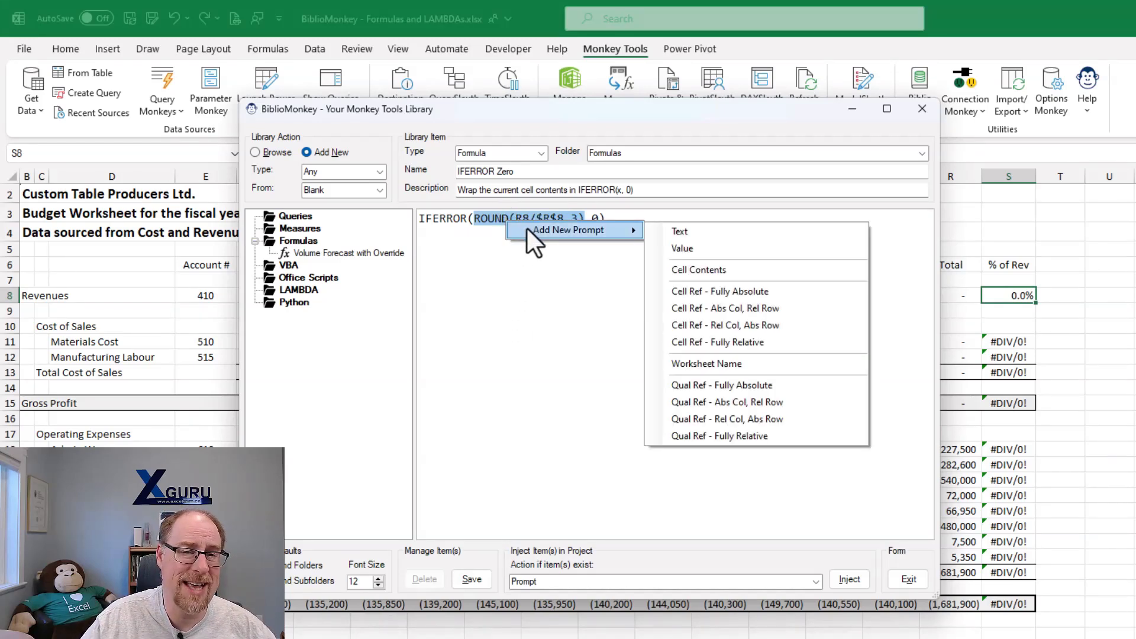
{"action": "left_click", "coordinate": [714, 269]}
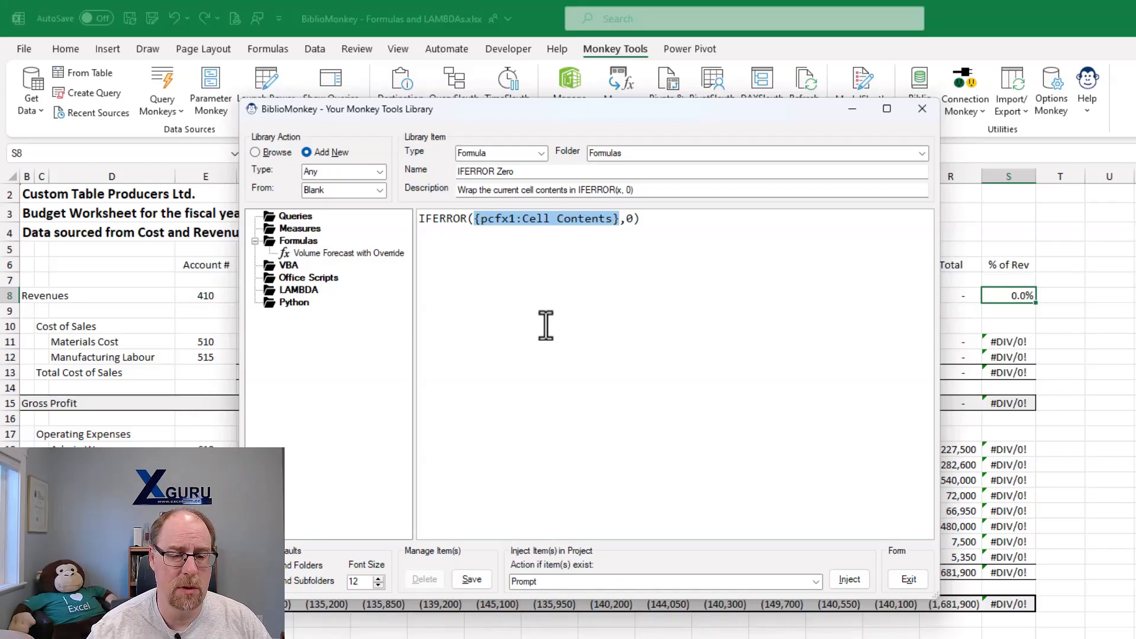
{"action": "left_click", "coordinate": [476, 577]}
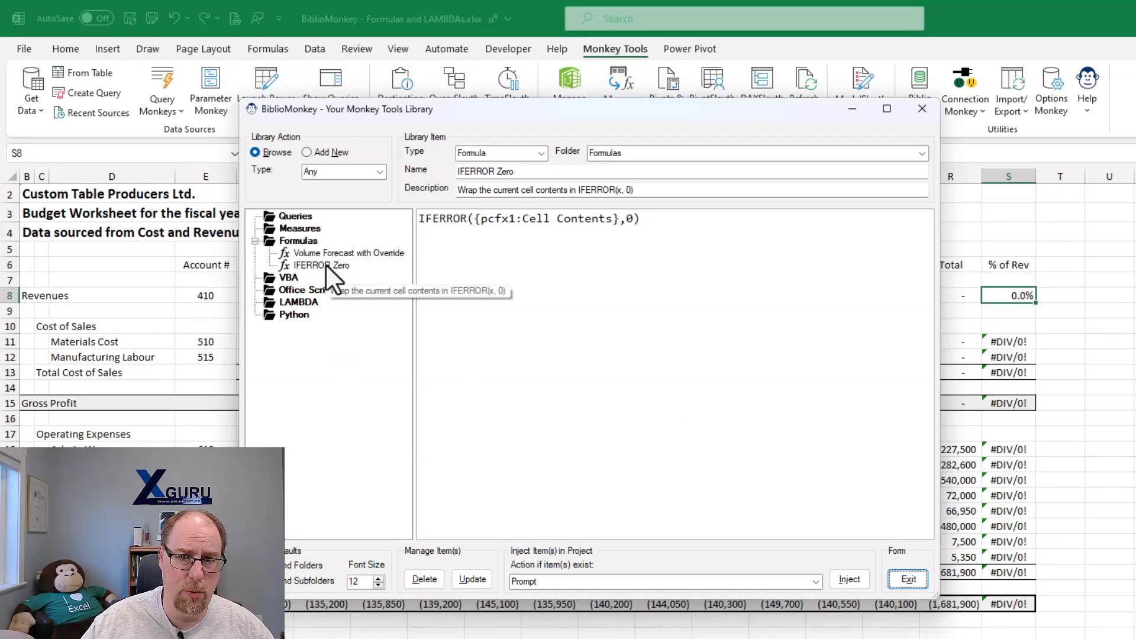
{"action": "left_click", "coordinate": [912, 579]}
- Apply the IFERROR Zero formula from BiblioMonkey to the % of Rev cells S11:S13, S15, S18:S26 and S28
{"action": "left_click_drag", "start_coordinate": [1006, 342], "coordinate": [1004, 372]}
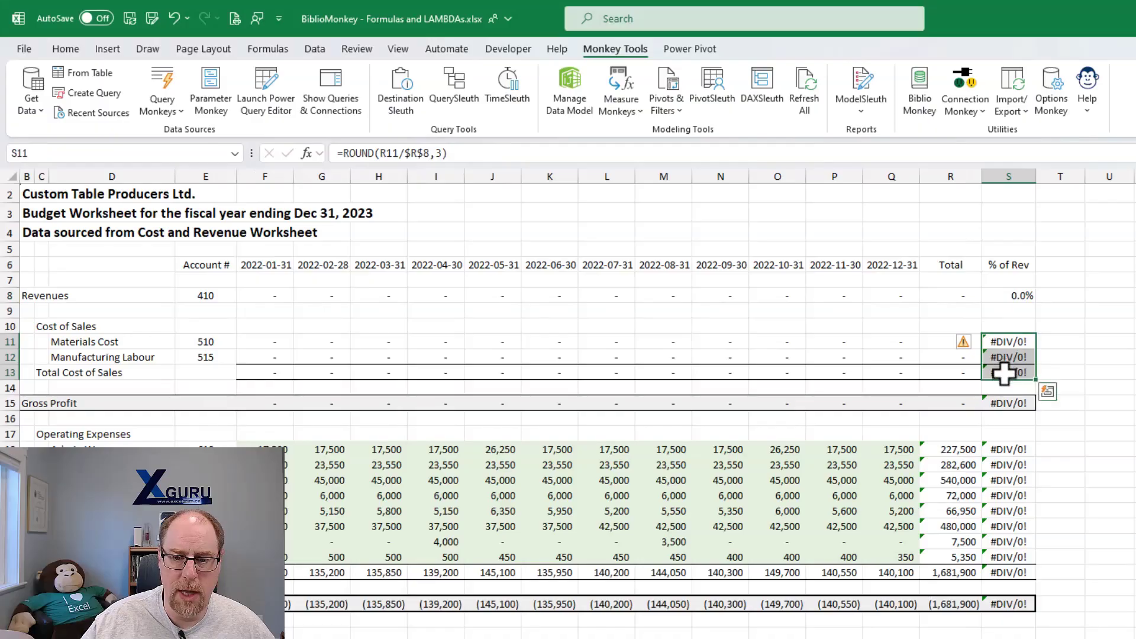
{"action": "left_click", "coordinate": [1004, 403], "text": "ctrl"}
{"action": "left_click_drag", "start_coordinate": [1004, 451], "coordinate": [1021, 572]}
{"action": "left_click", "coordinate": [1013, 603], "text": "ctrl"}
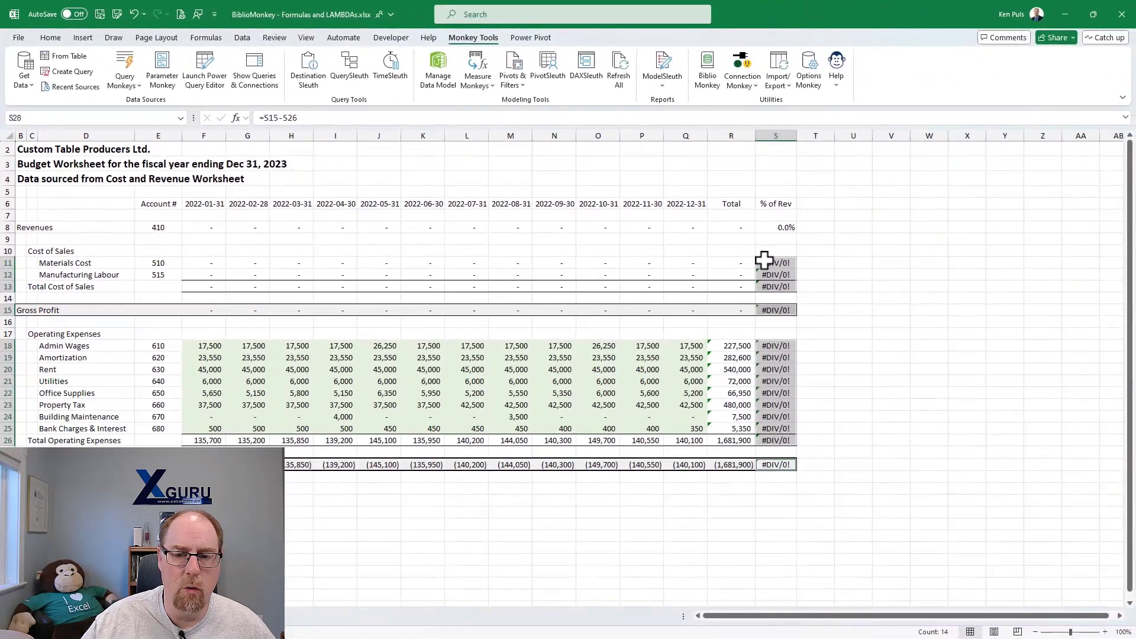
{"action": "right_click", "coordinate": [994, 348]}
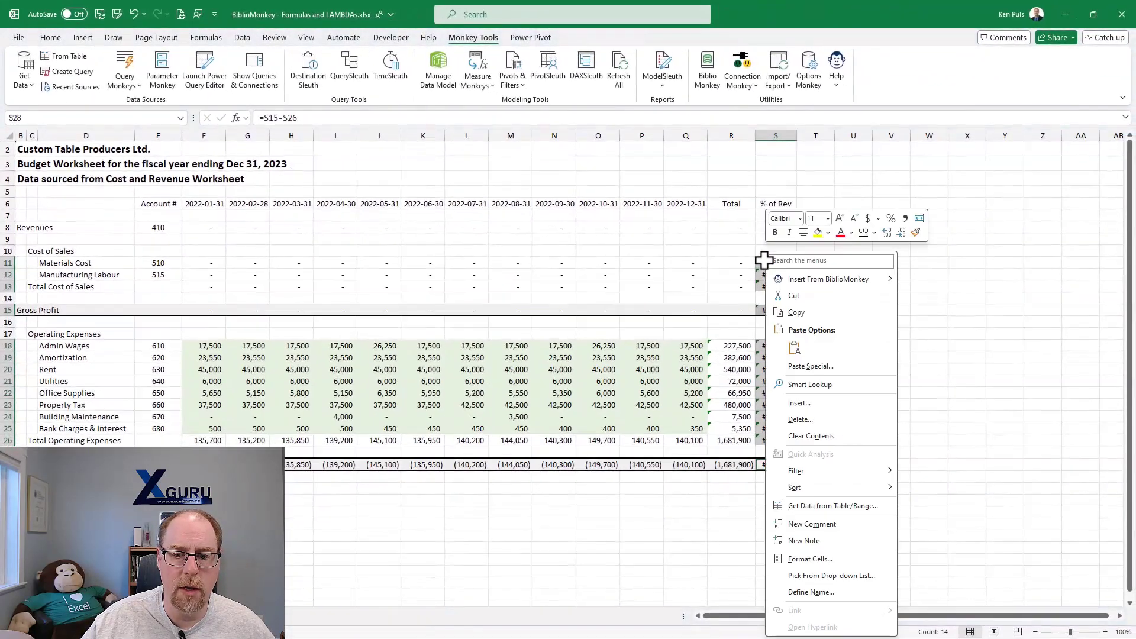
{"action": "mouse_move", "coordinate": [776, 282]}
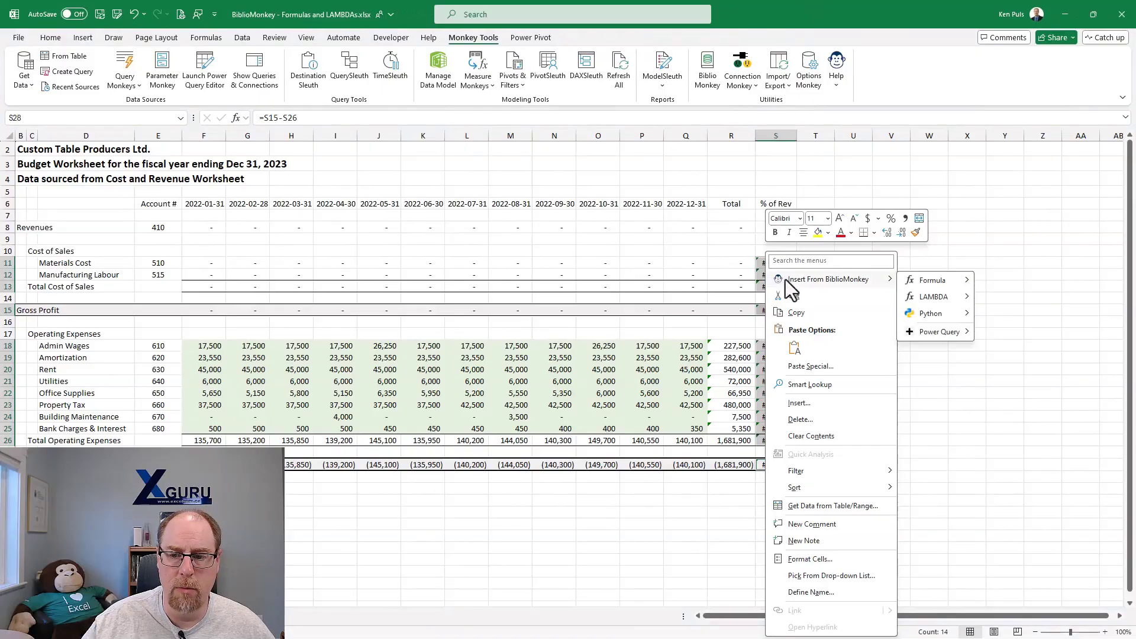
{"action": "mouse_move", "coordinate": [918, 283]}
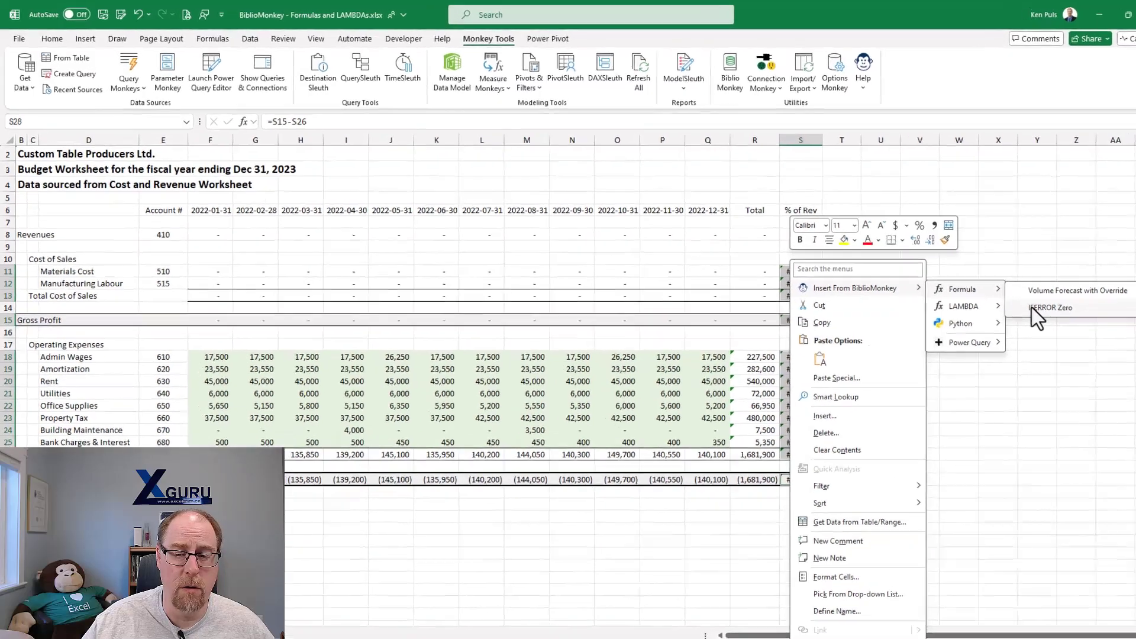
{"action": "left_click", "coordinate": [1012, 298]}
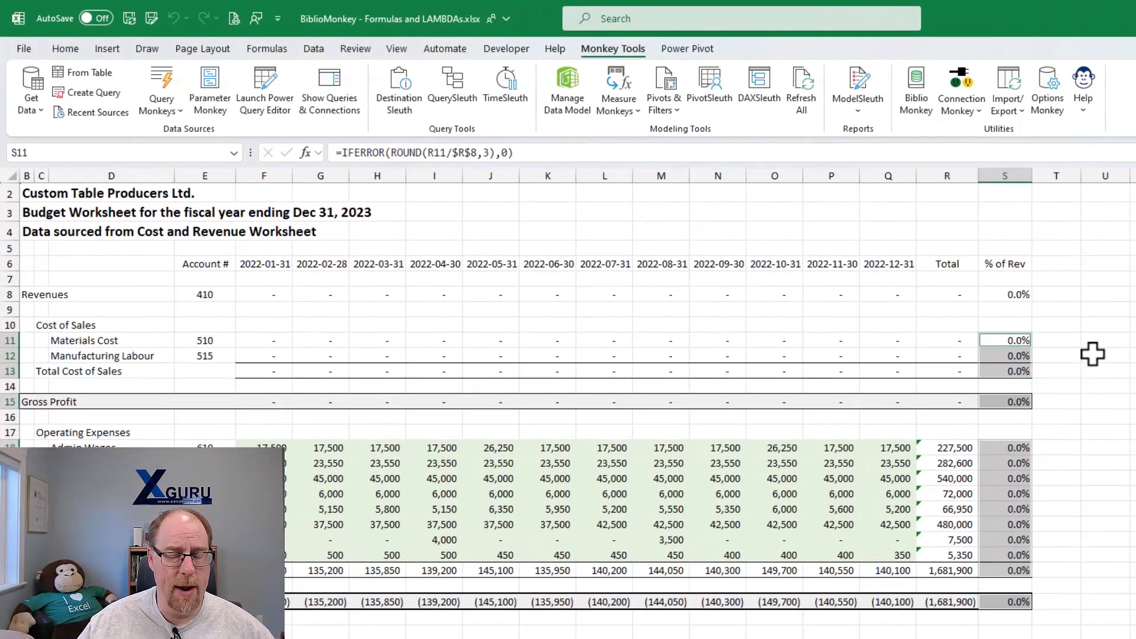
- Examine the wrapped % of Rev formulas from Materials Cost in S11 down to the bottom row in S28
{"action": "left_click", "coordinate": [1016, 343]}
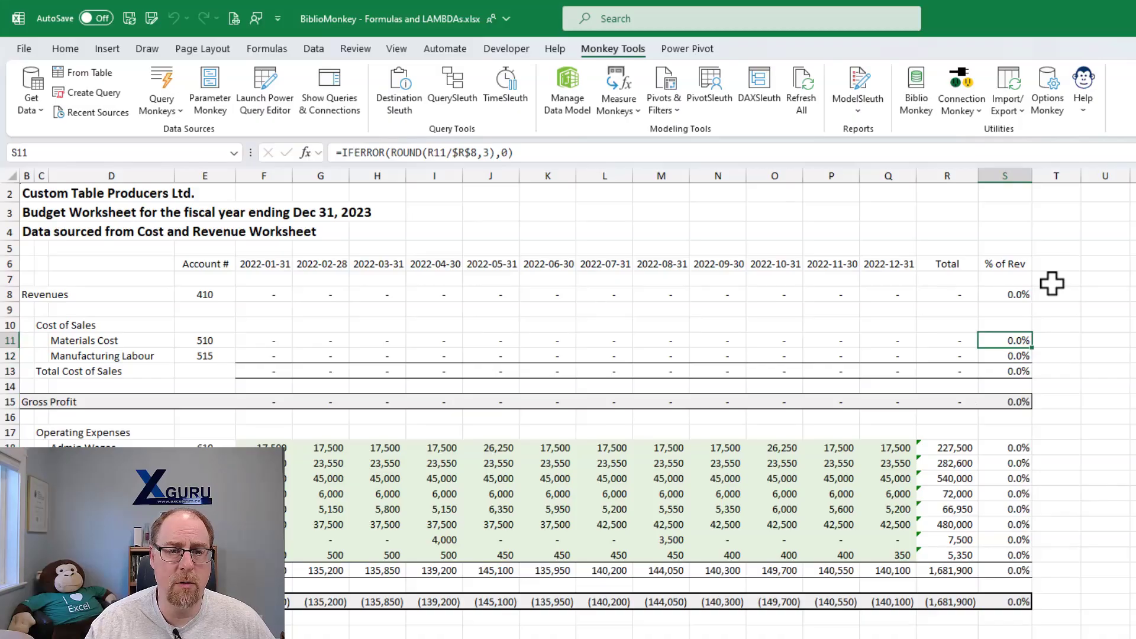
{"action": "key", "text": "Down"}
{"action": "key", "text": "Down"}
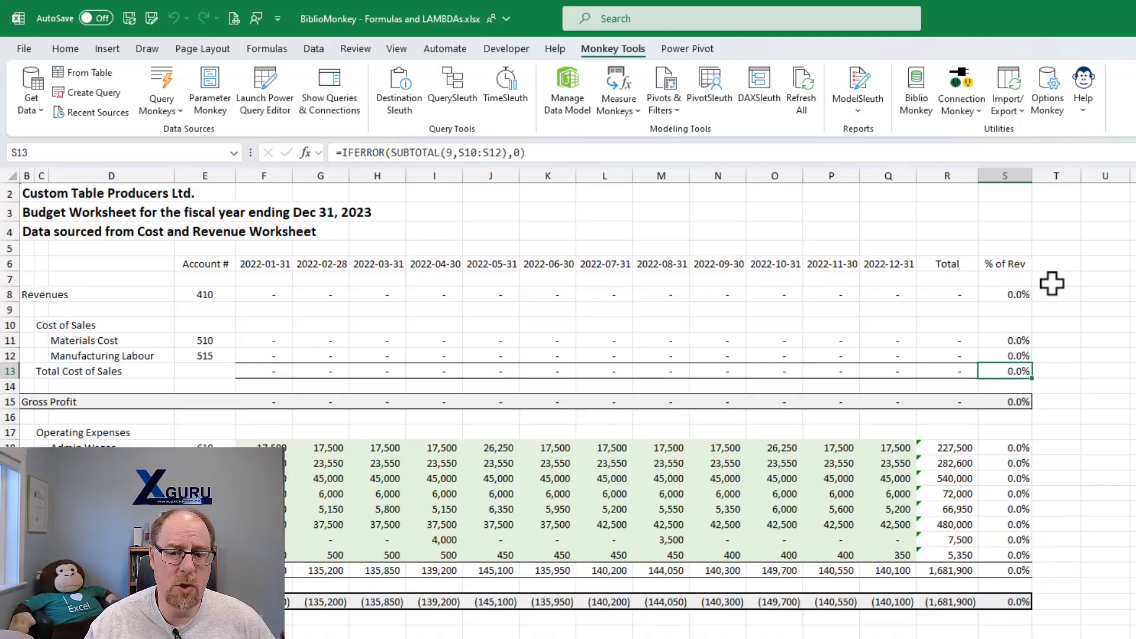
{"action": "key", "text": "Down"}
{"action": "key", "text": "Down"}
{"action": "key", "text": "Down"}
{"action": "key", "text": "Down"}
{"action": "key", "text": "Down"}
{"action": "key", "text": "Down"}
{"action": "key", "text": "Down"}
{"action": "key", "text": "Down"}
{"action": "key", "text": "Down"}
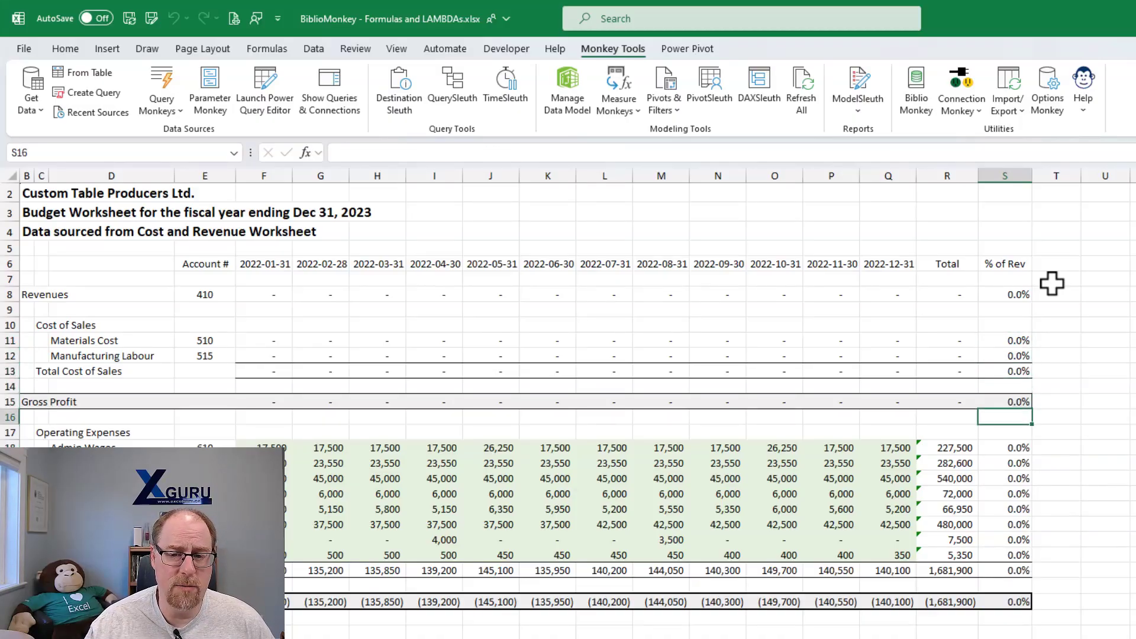
{"action": "key", "text": "Down"}
{"action": "key", "text": "Down"}
{"action": "key", "text": "Down"}
{"action": "key", "text": "Down"}
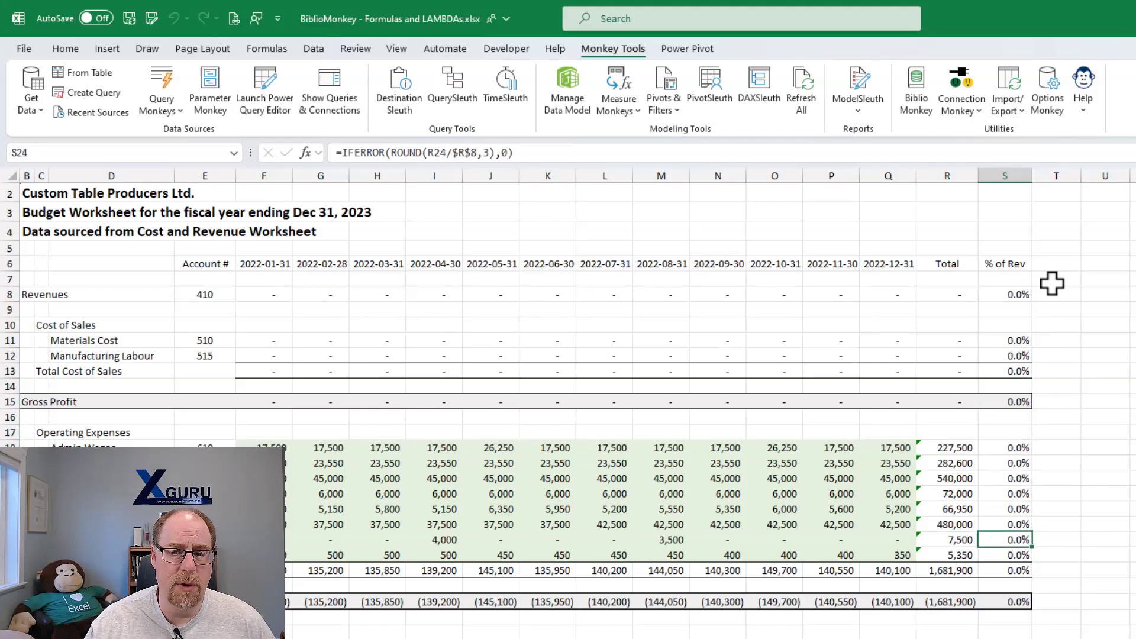
{"action": "key", "text": "Down"}
{"action": "key", "text": "Down"}
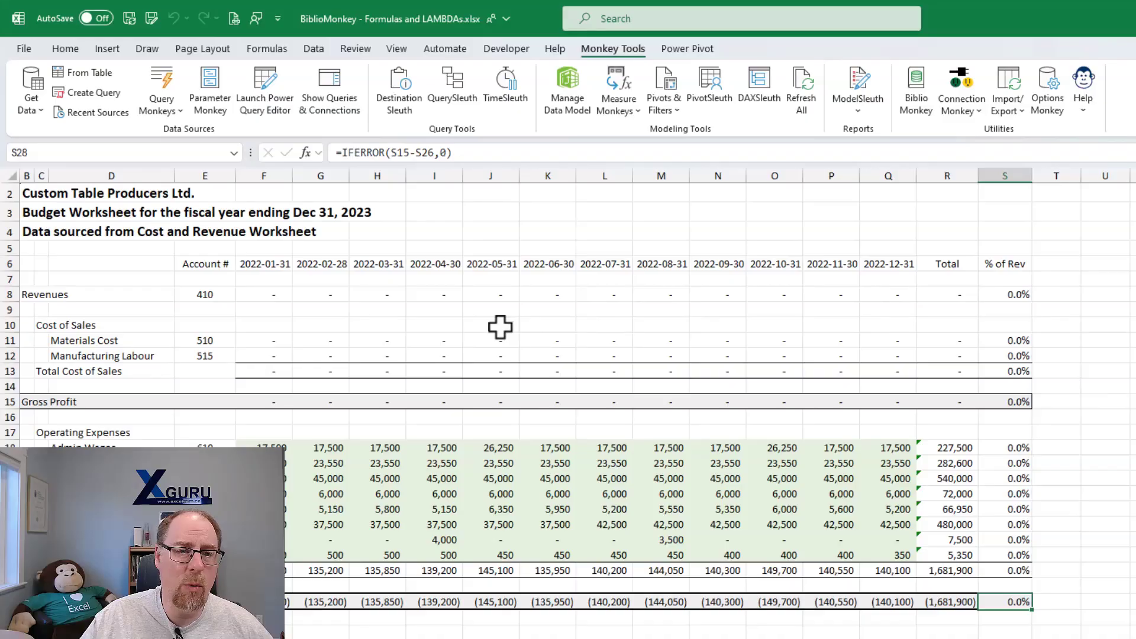
- Wrap the monthly Revenues formulas in F8:Q8 with the IFERROR Zero formula from BiblioMonkey
{"action": "left_click", "coordinate": [272, 294]}
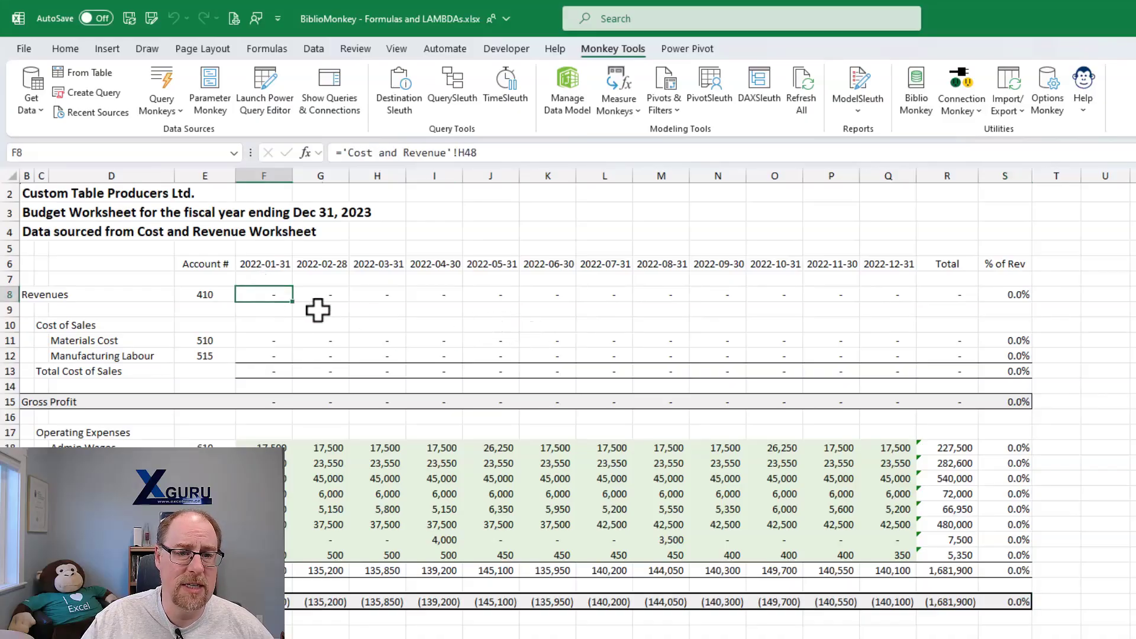
{"action": "left_click_drag", "start_coordinate": [272, 294], "coordinate": [888, 294]}
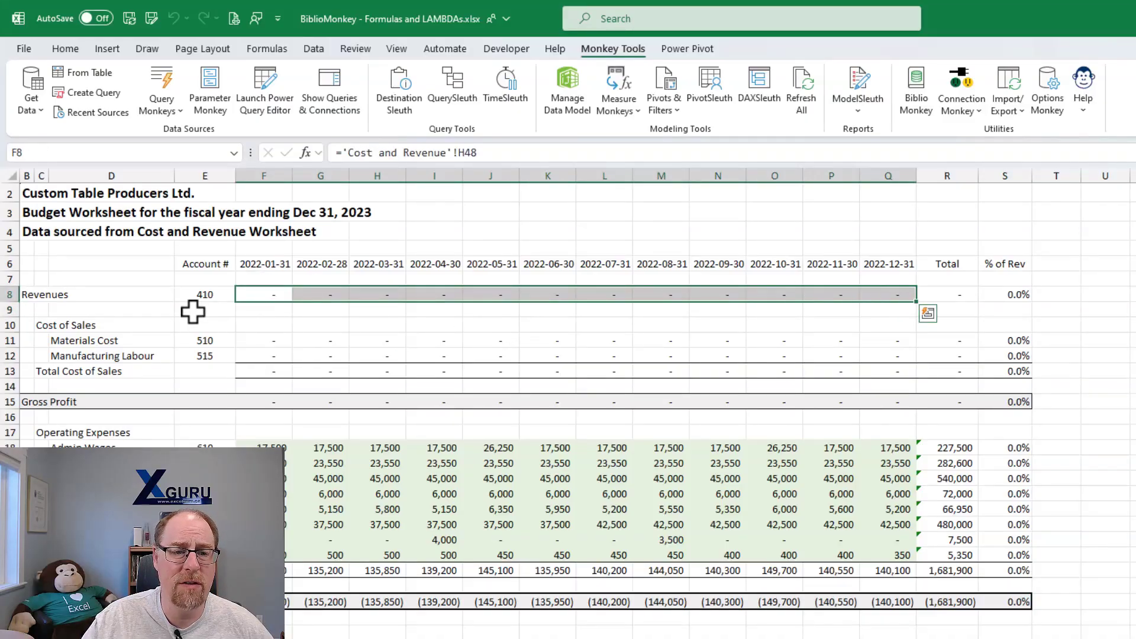
{"action": "right_click", "coordinate": [267, 294]}
{"action": "mouse_move", "coordinate": [310, 315]}
{"action": "mouse_move", "coordinate": [478, 314]}
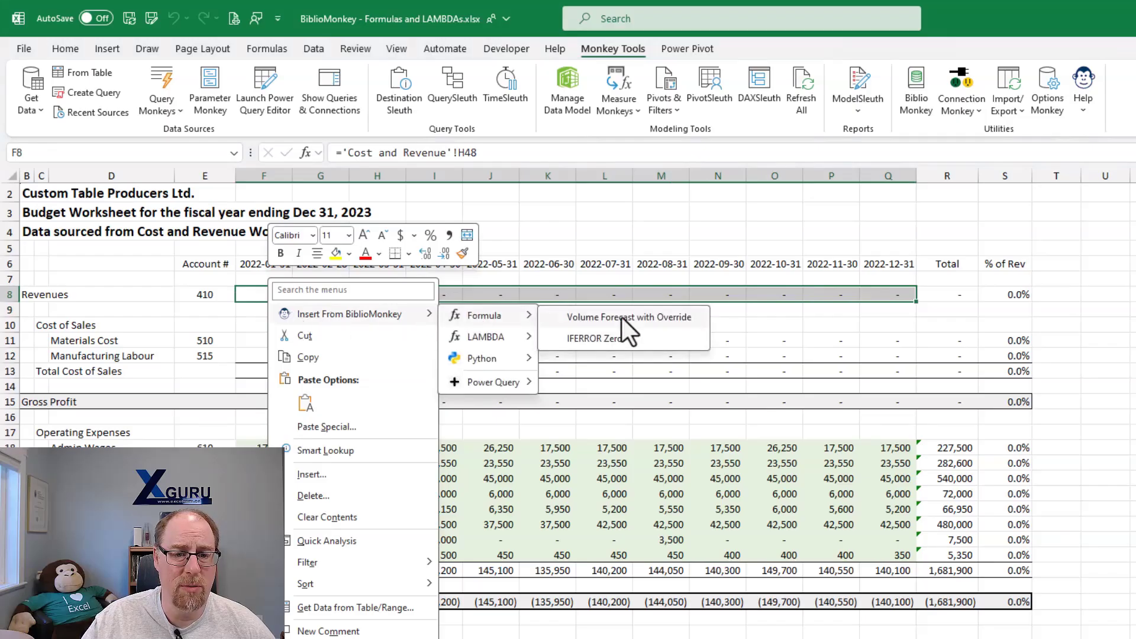
{"action": "left_click", "coordinate": [621, 337]}
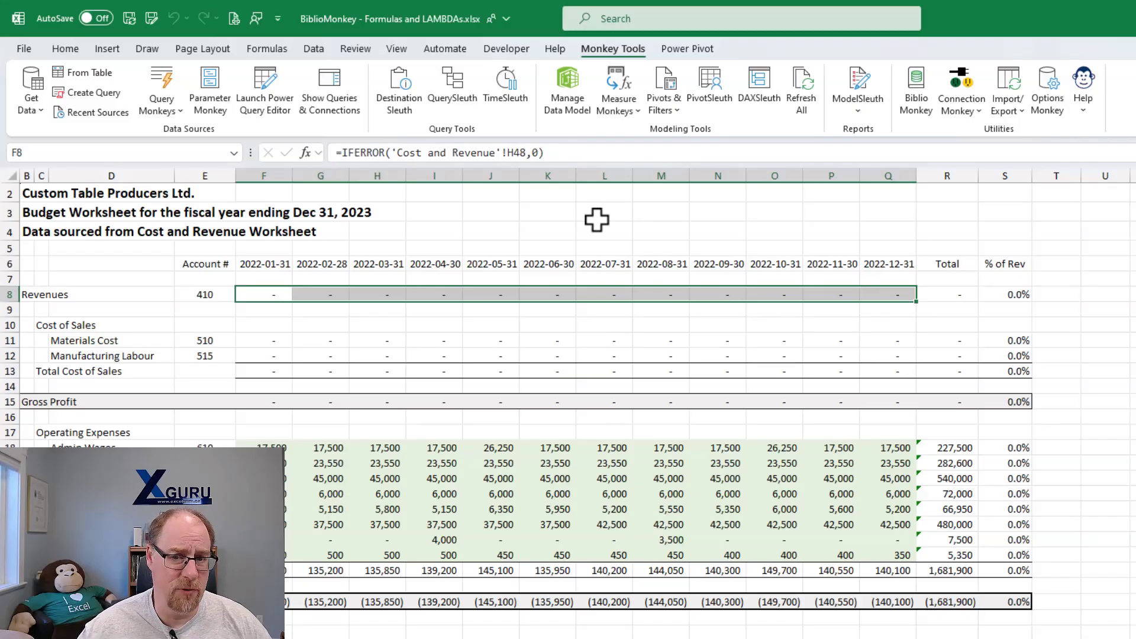
- Open the IFERROR Zero item in the BiblioMonkey library and select its entire formula text
{"action": "left_click", "coordinate": [914, 91]}
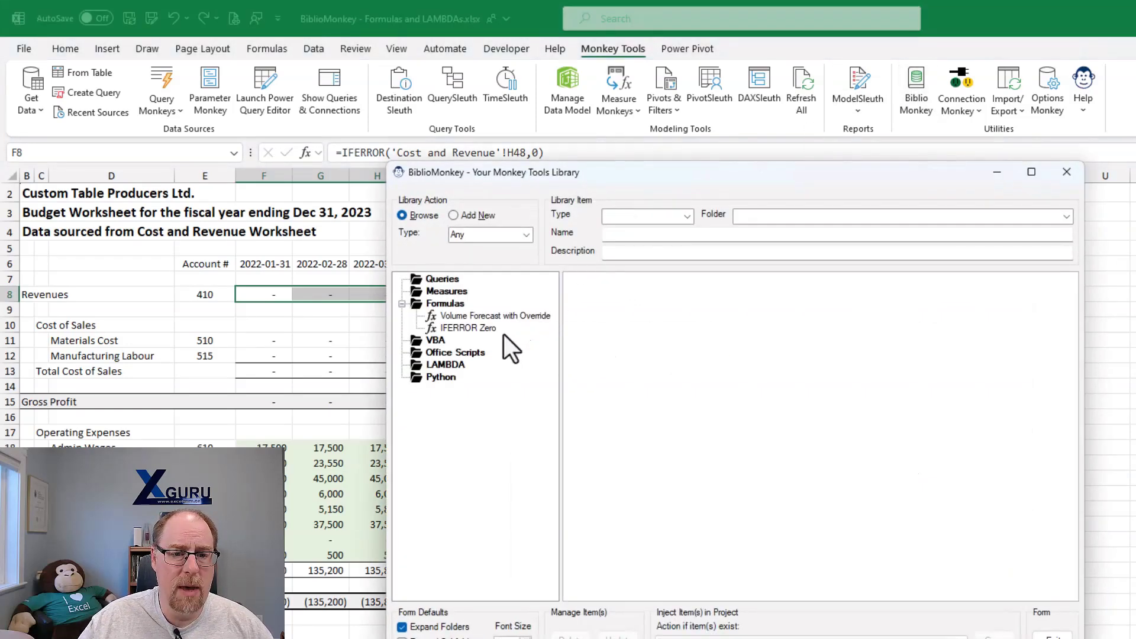
{"action": "left_click", "coordinate": [477, 327]}
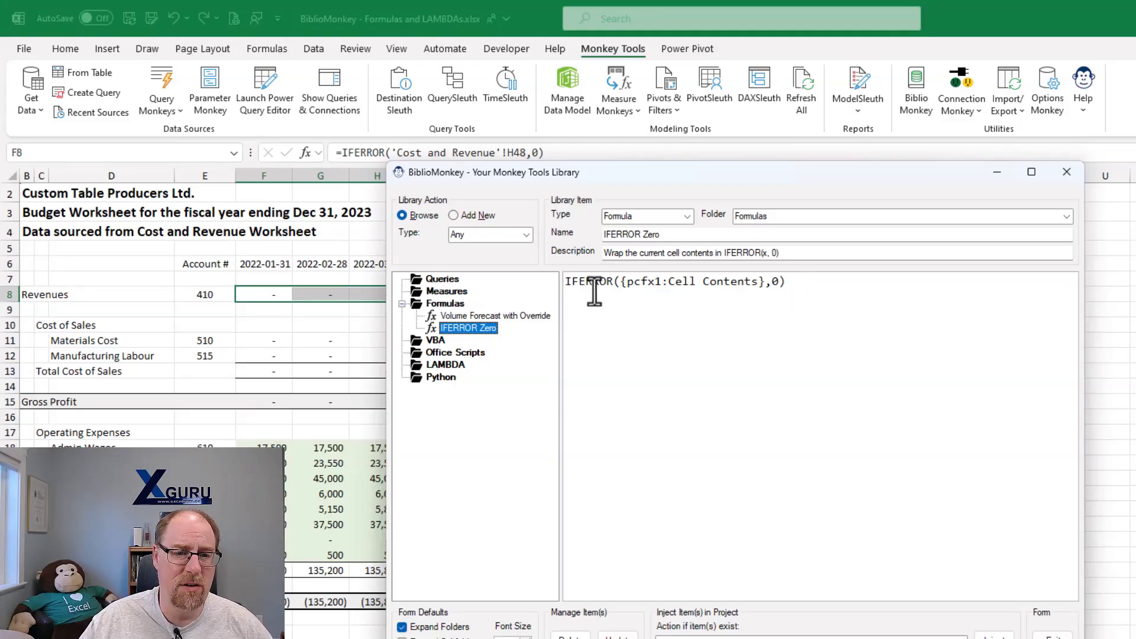
{"action": "left_click_drag", "start_coordinate": [793, 282], "coordinate": [537, 281]}
{"action": "key", "text": "ctrl+c"}
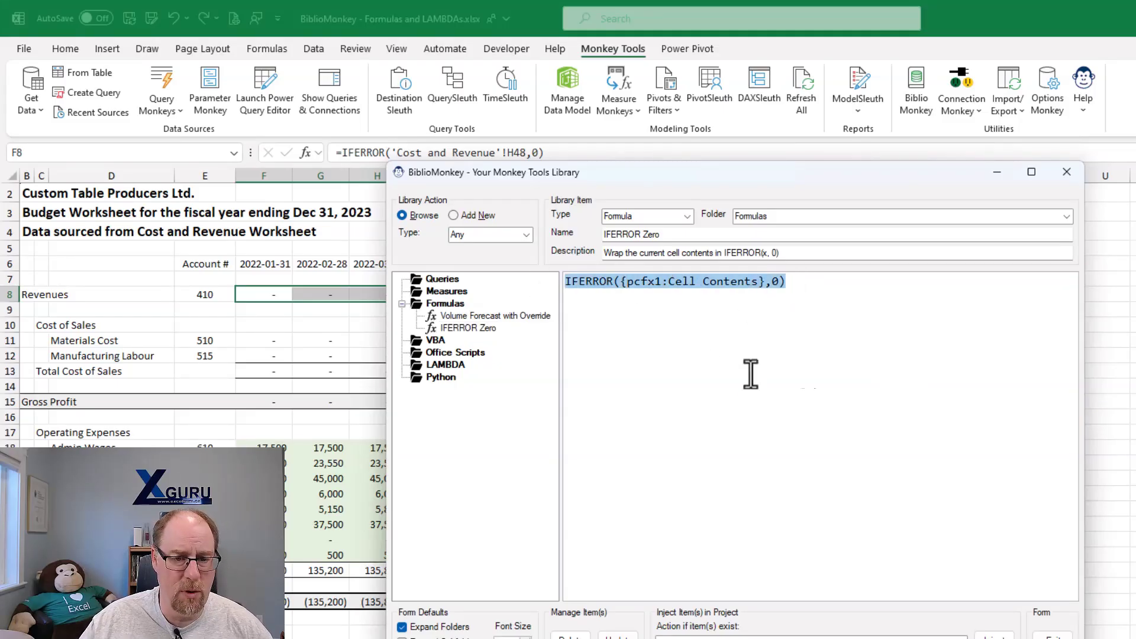
- Start a new blank BiblioMonkey formula item named IFERROR Blank with the description Wrap current cell contents in IFERROR(x, "")
{"action": "left_click", "coordinate": [476, 216]}
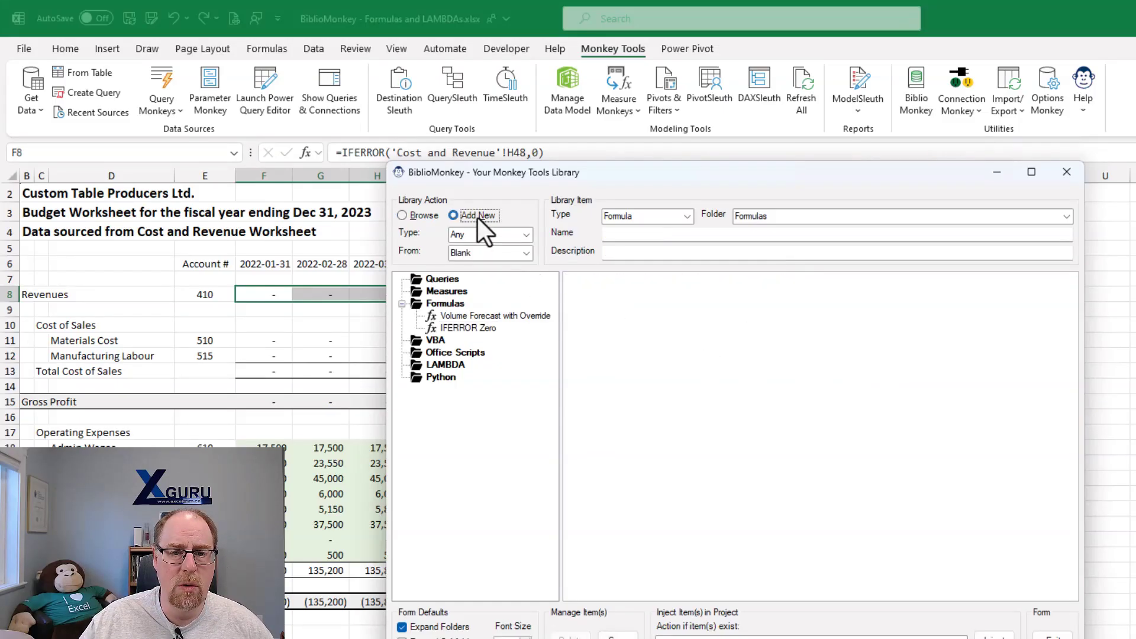
{"action": "left_click", "coordinate": [666, 232]}
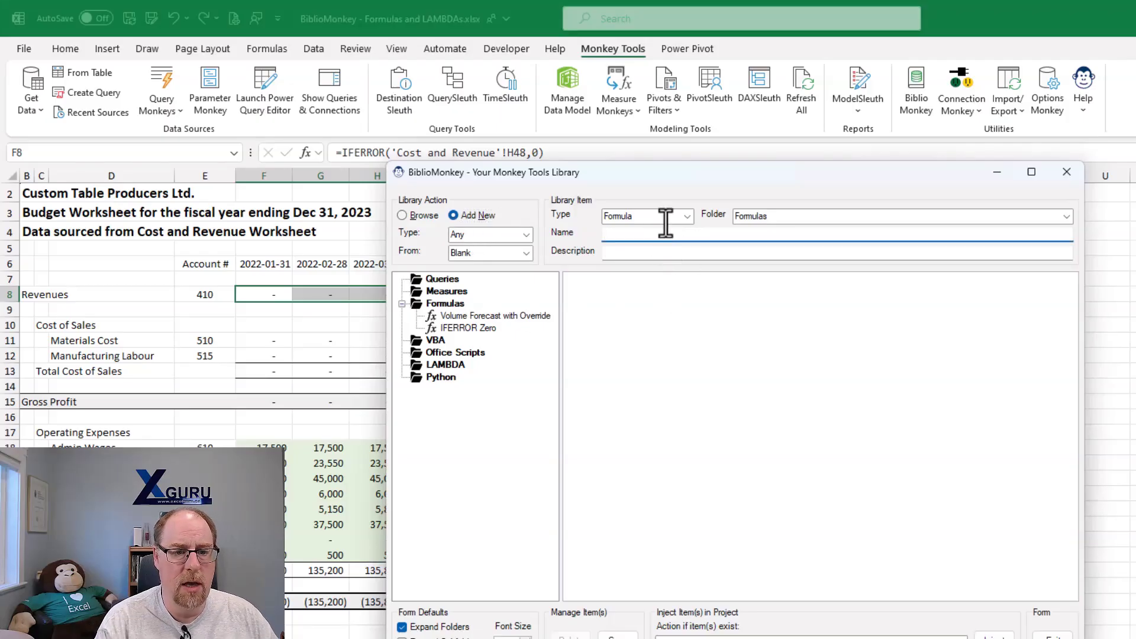
{"action": "type", "text": "IFERROR B"}
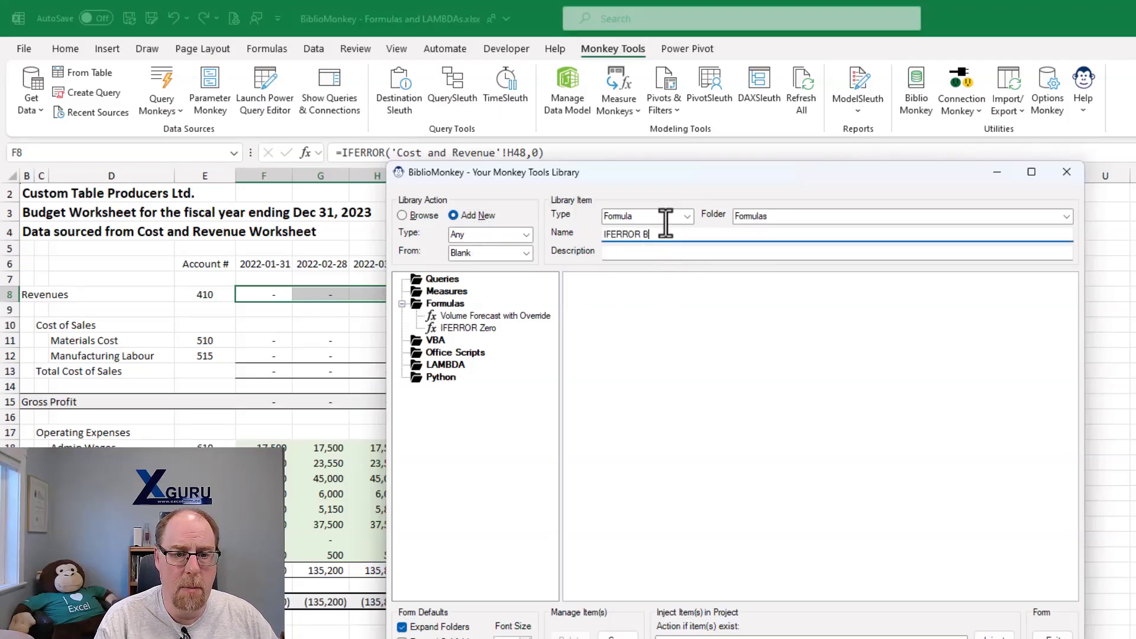
{"action": "type", "text": "lank"}
{"action": "key", "text": "Tab"}
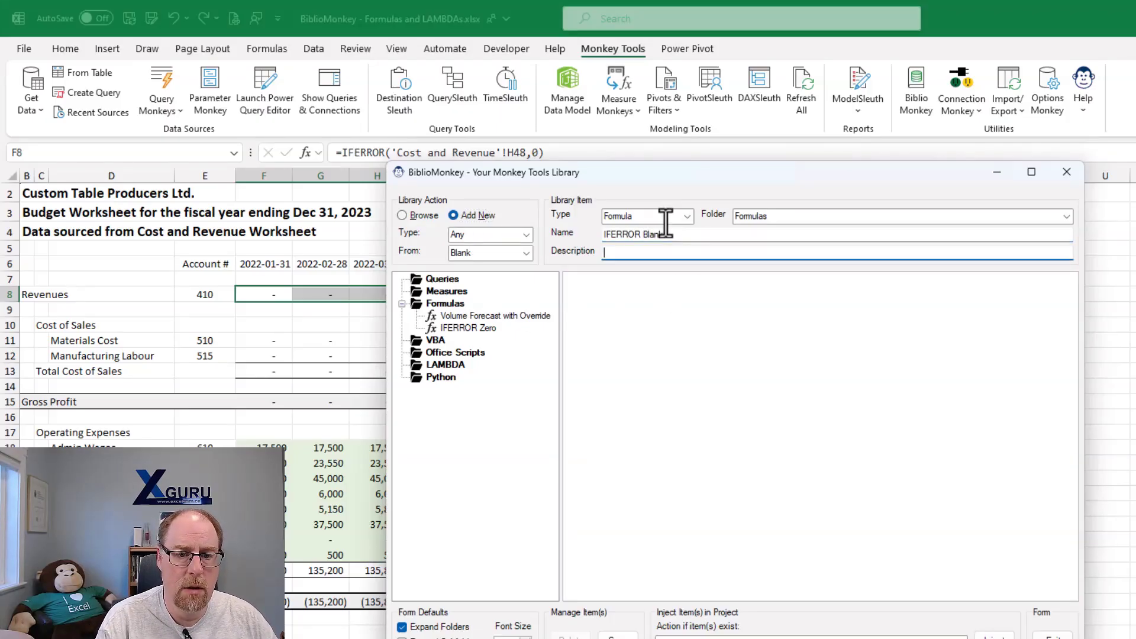
{"action": "type", "text": "Wrap c"}
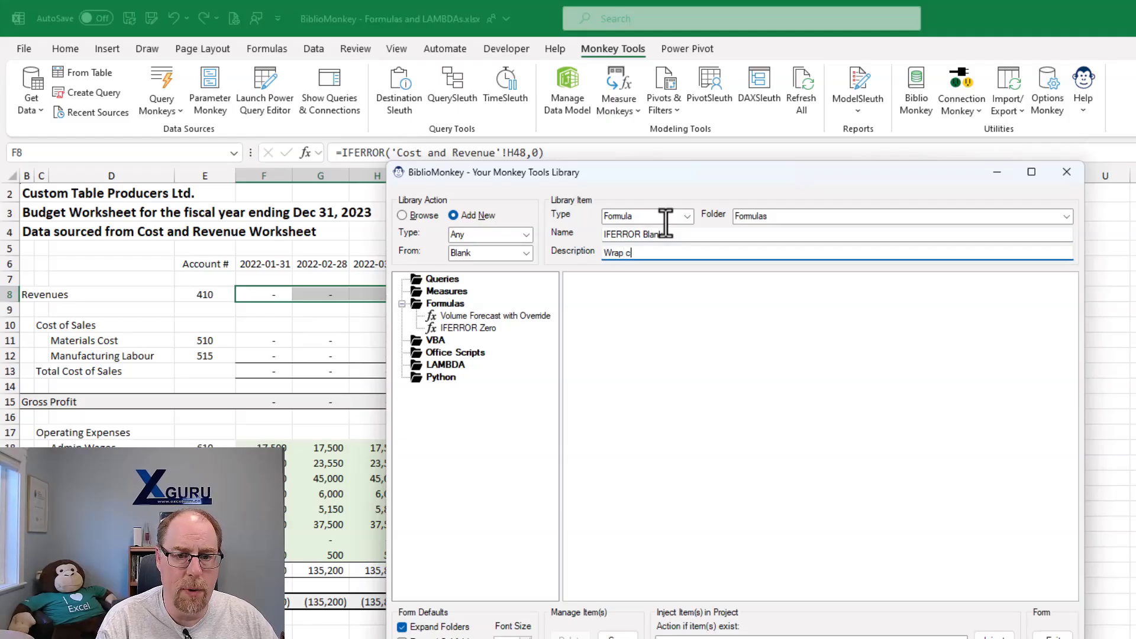
{"action": "type", "text": "urrent cell conte"}
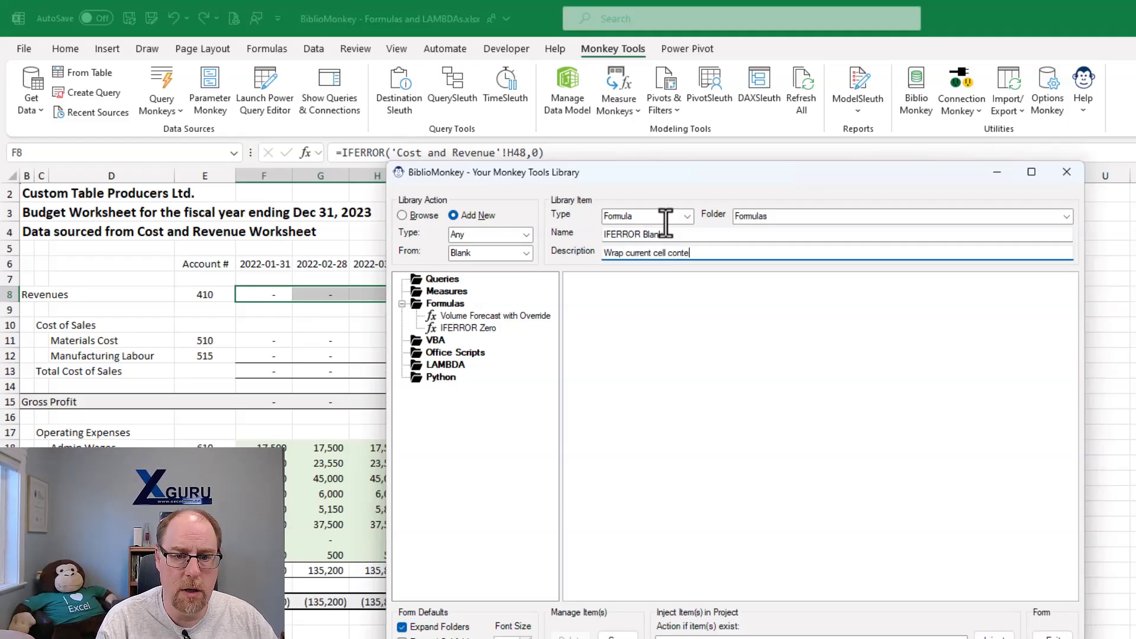
{"action": "type", "text": "nts in I"}
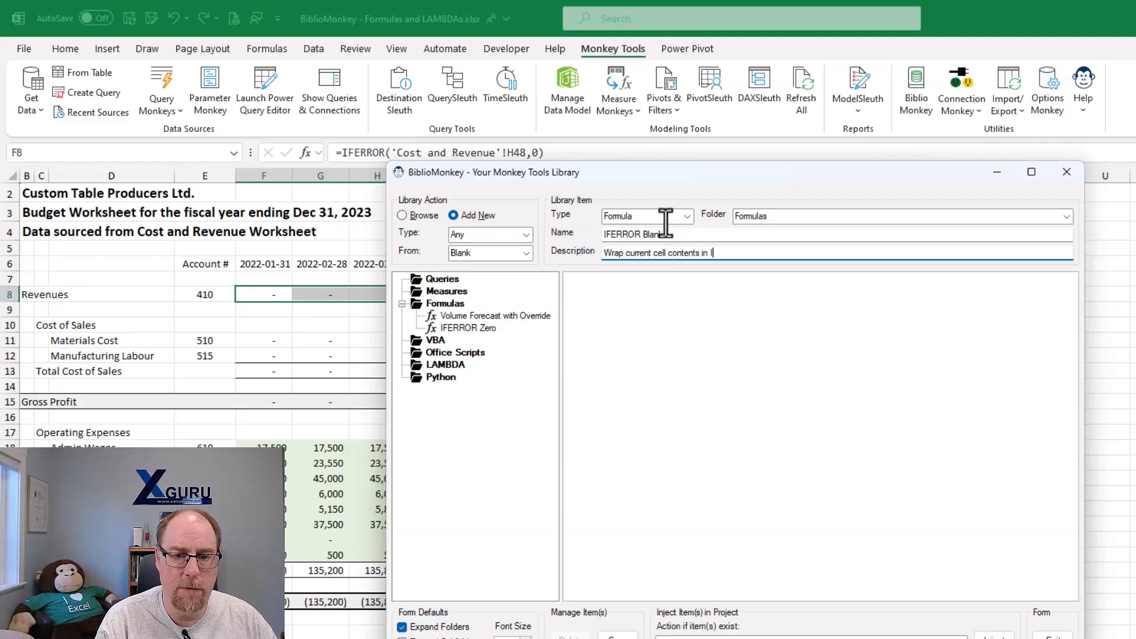
{"action": "type", "text": "FERROR(x"}
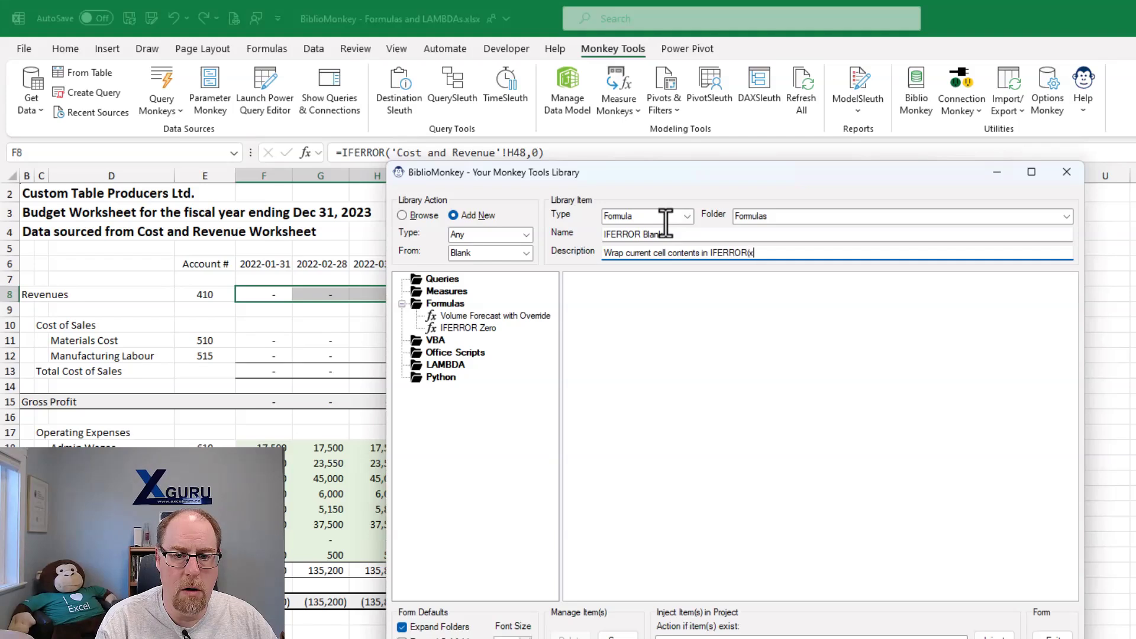
{"action": "type", "text": ", \"\")"}
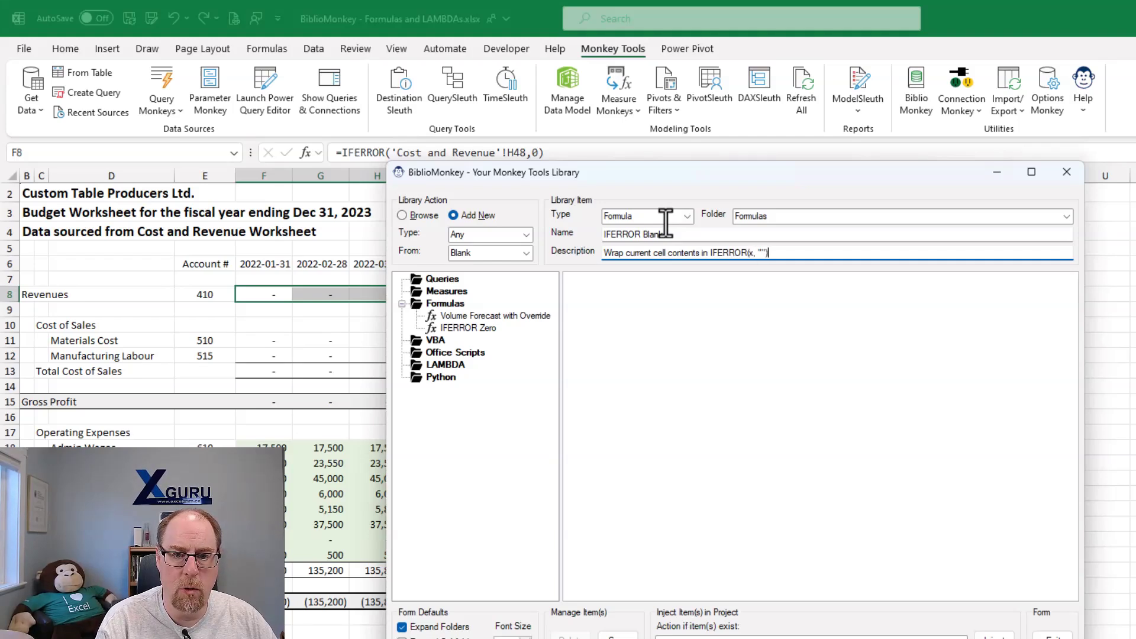
- Paste the copied IFERROR formula, replace its 0 fallback with "", save the item to the library and close BiblioMonkey
{"action": "left_click", "coordinate": [656, 282]}
{"action": "key", "text": "ctrl+v"}
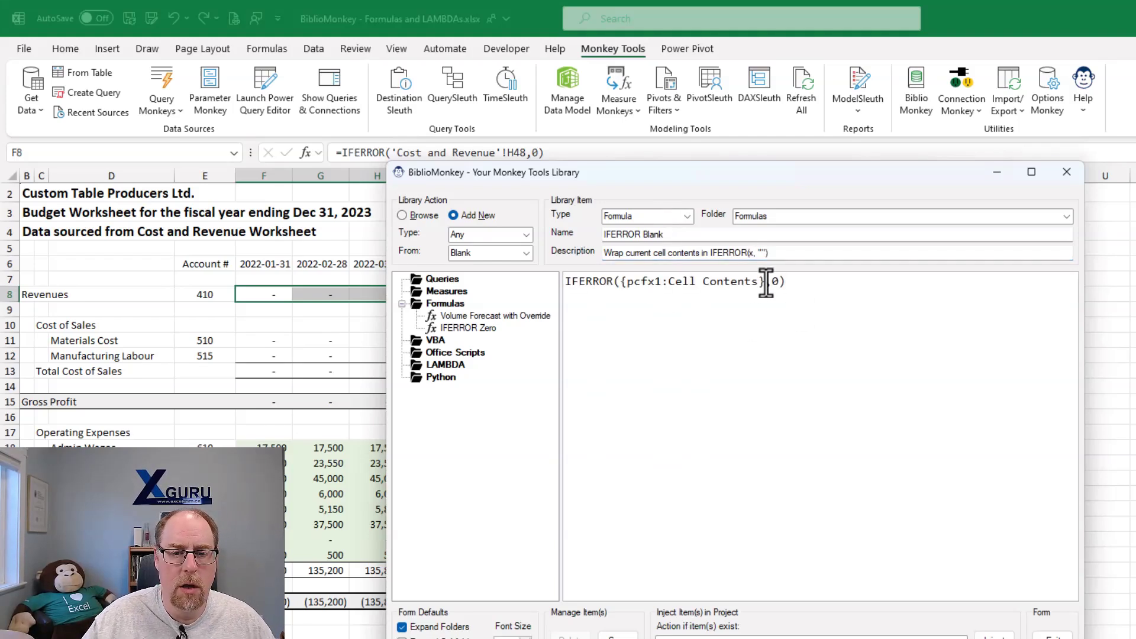
{"action": "left_click_drag", "start_coordinate": [770, 283], "coordinate": [780, 283]}
{"action": "type", "text": "\"\""}
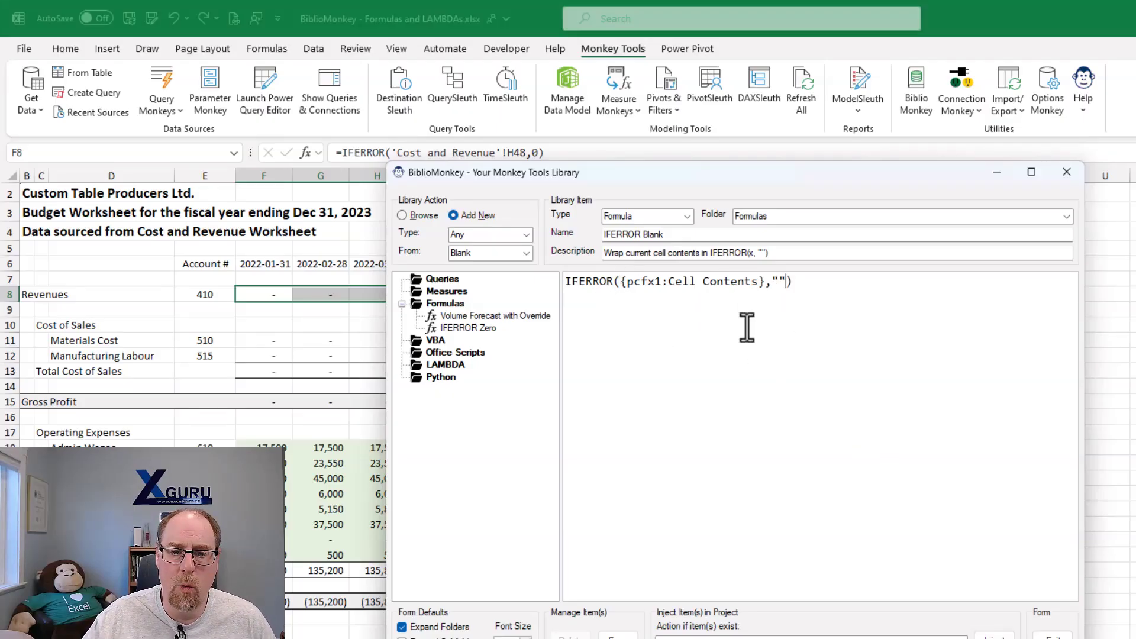
{"action": "left_click", "coordinate": [787, 283]}
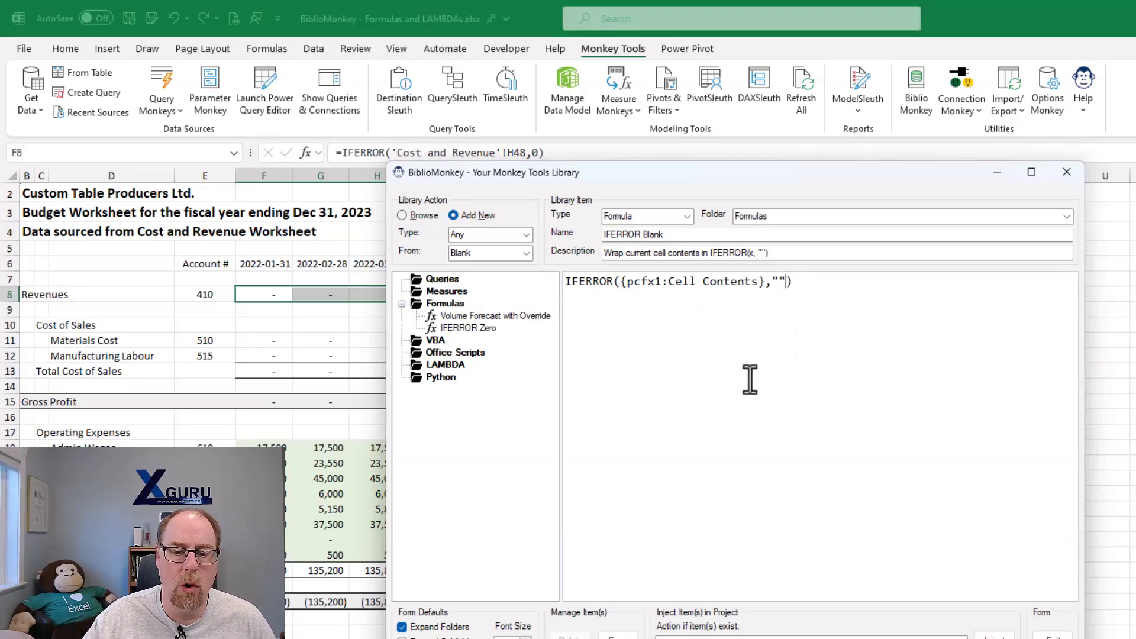
{"action": "left_click", "coordinate": [618, 636]}
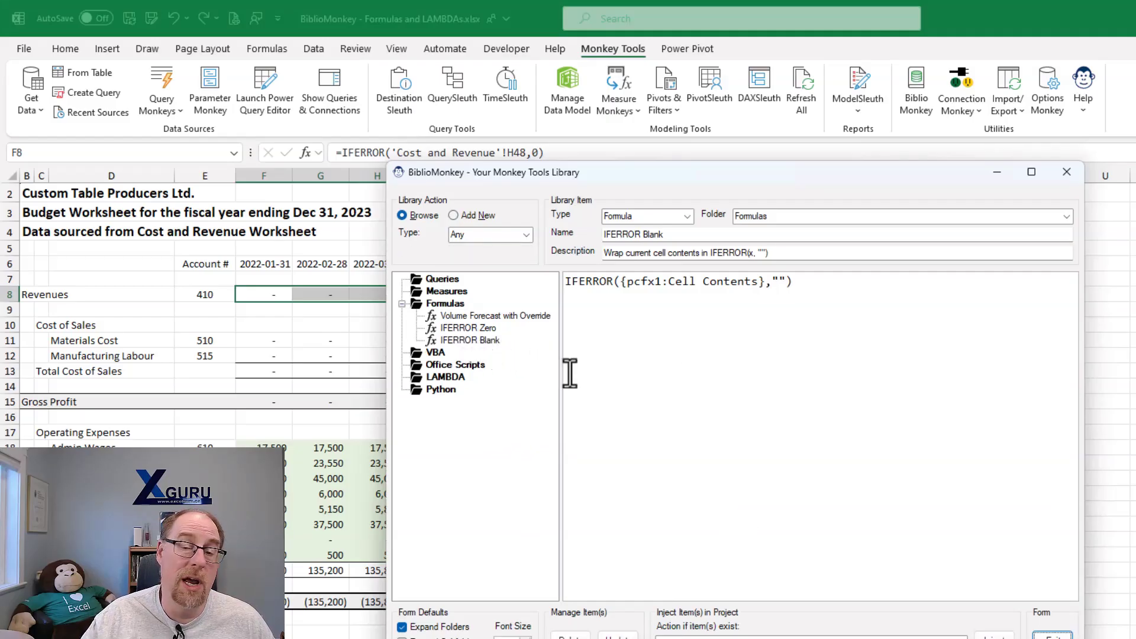
{"action": "left_click", "coordinate": [1051, 635]}
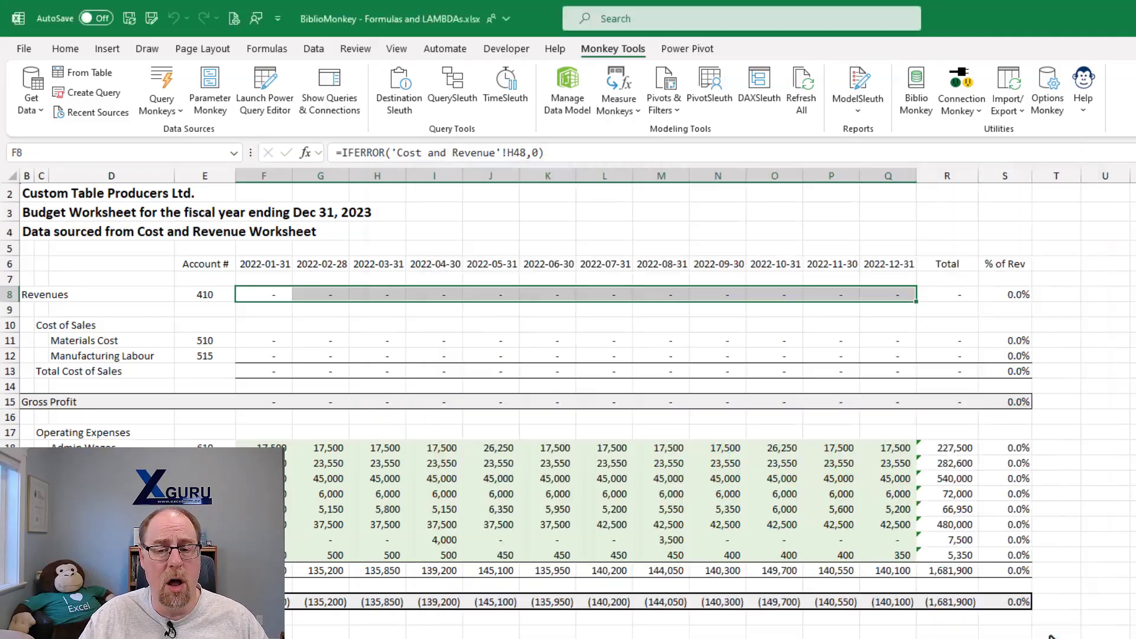
- Wrap the monthly Materials Cost and Manufacturing Labour formulas in F11:Q12 with the IFERROR Blank formula from BiblioMonkey
{"action": "left_click_drag", "start_coordinate": [264, 340], "coordinate": [878, 355]}
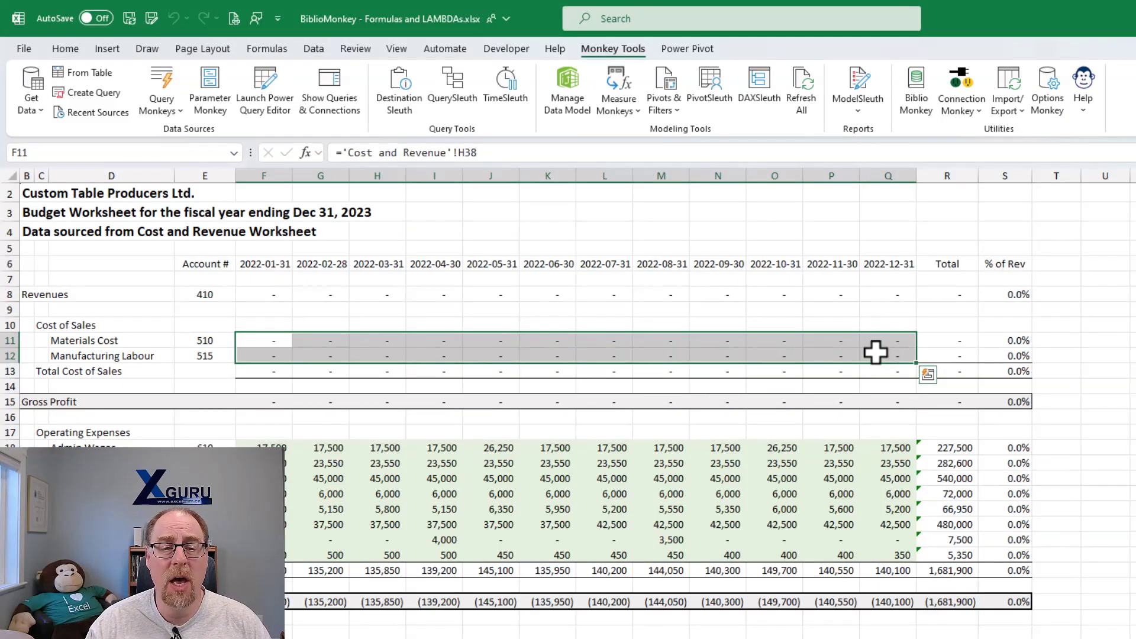
{"action": "right_click", "coordinate": [297, 339]}
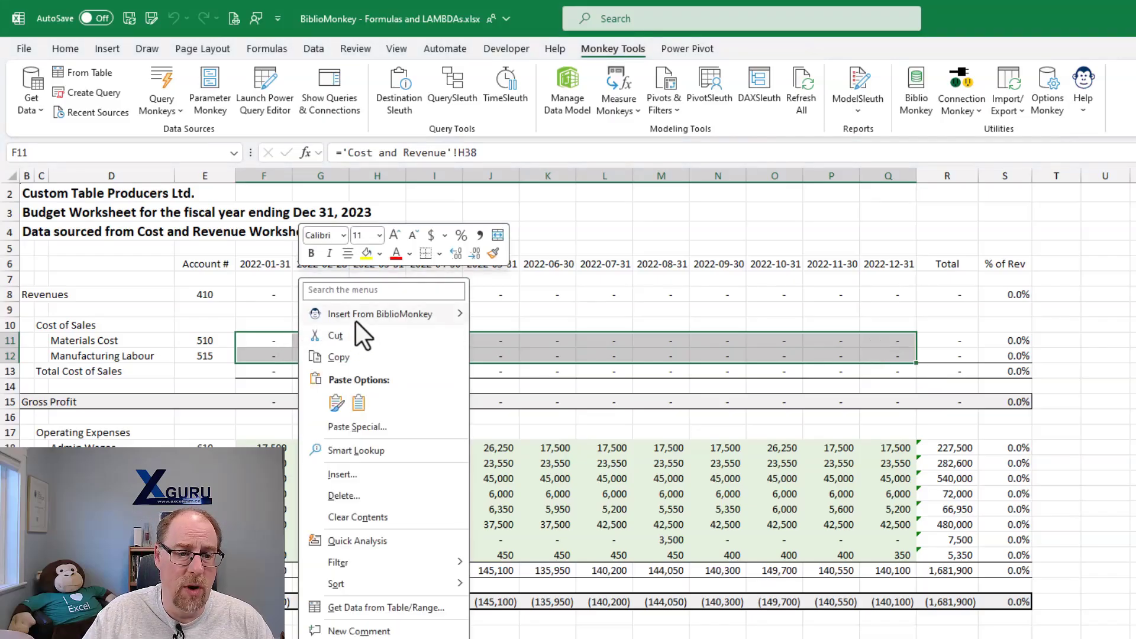
{"action": "mouse_move", "coordinate": [356, 319]}
{"action": "mouse_move", "coordinate": [508, 311]}
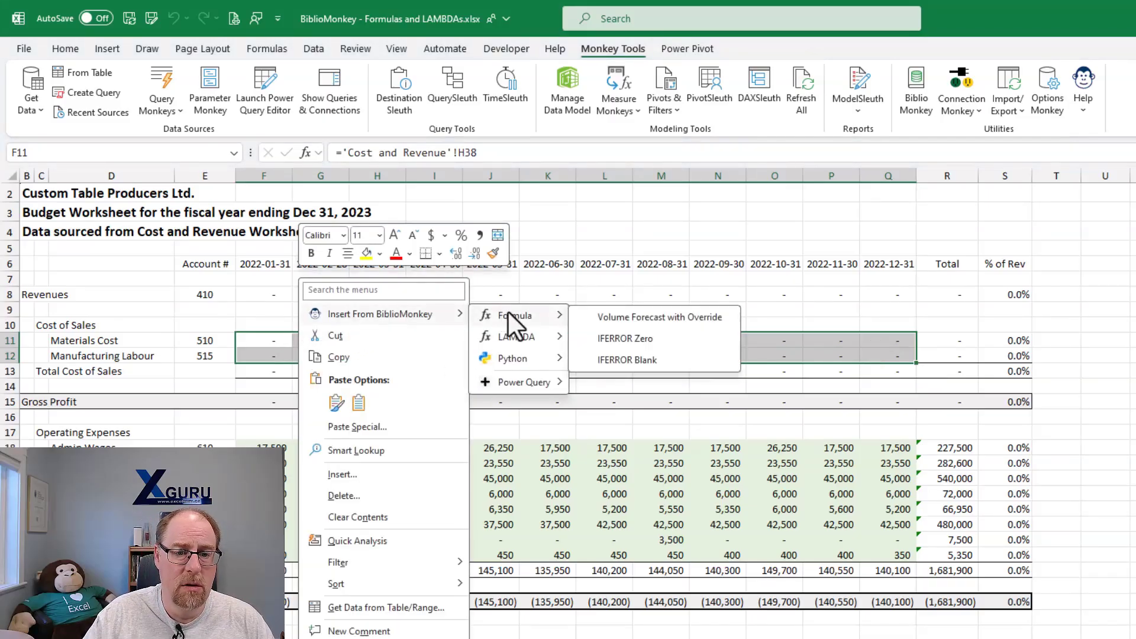
{"action": "left_click", "coordinate": [651, 361]}
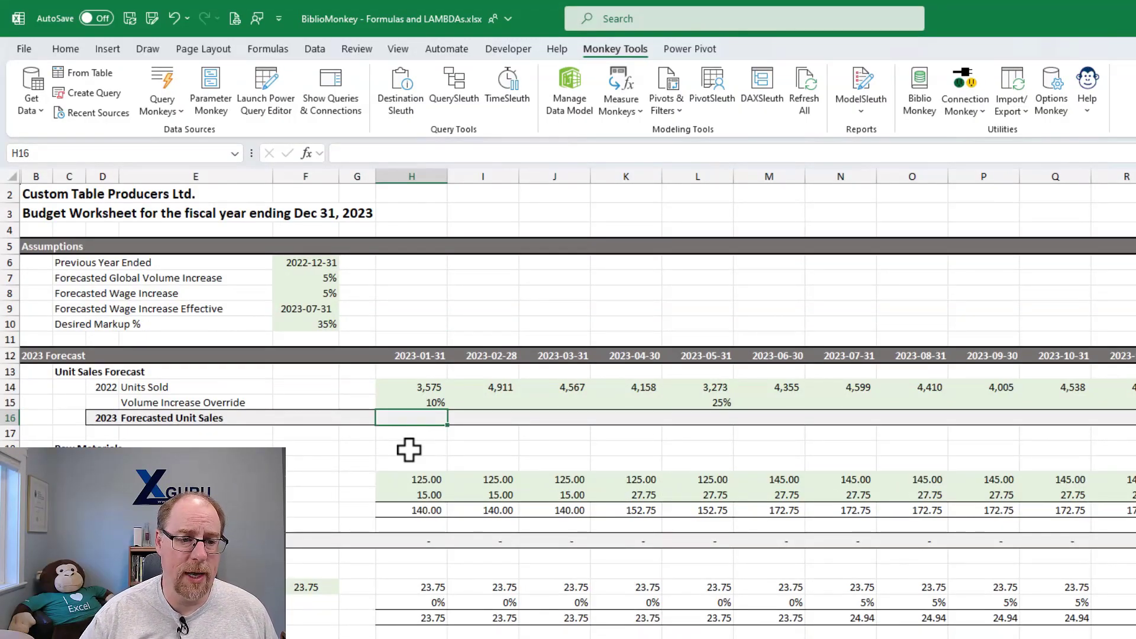
- Review the forecast inputs: Previous Year Ended, the 2022 Units Sold, Forecasted Global Volume Increase and the January Volume Increase Override
{"action": "left_click", "coordinate": [326, 264]}
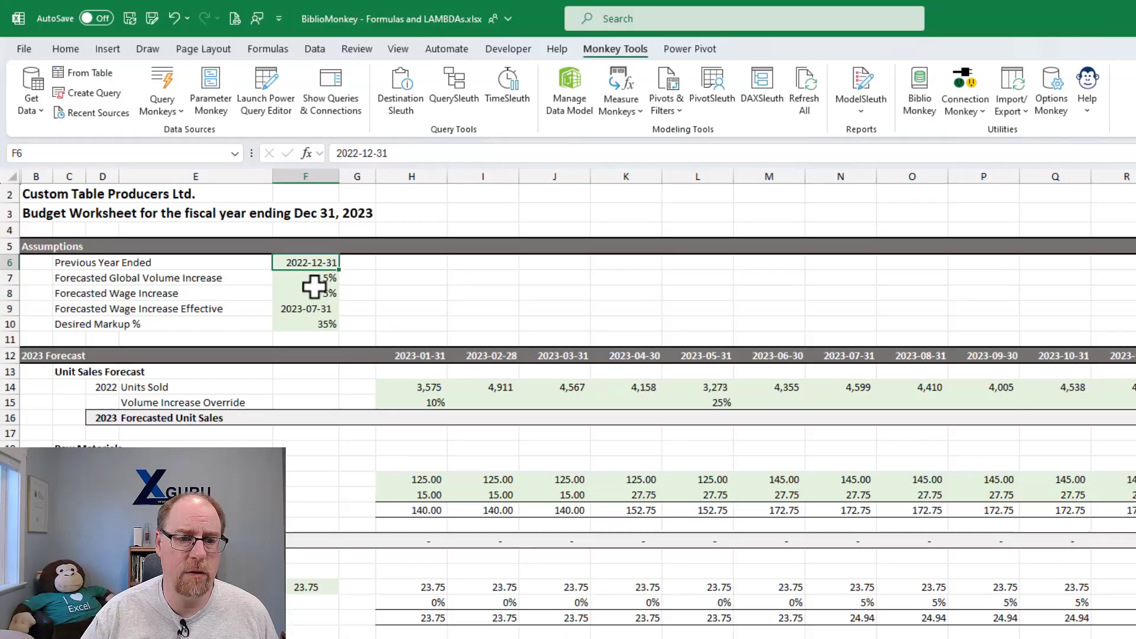
{"action": "left_click_drag", "start_coordinate": [393, 387], "coordinate": [613, 389]}
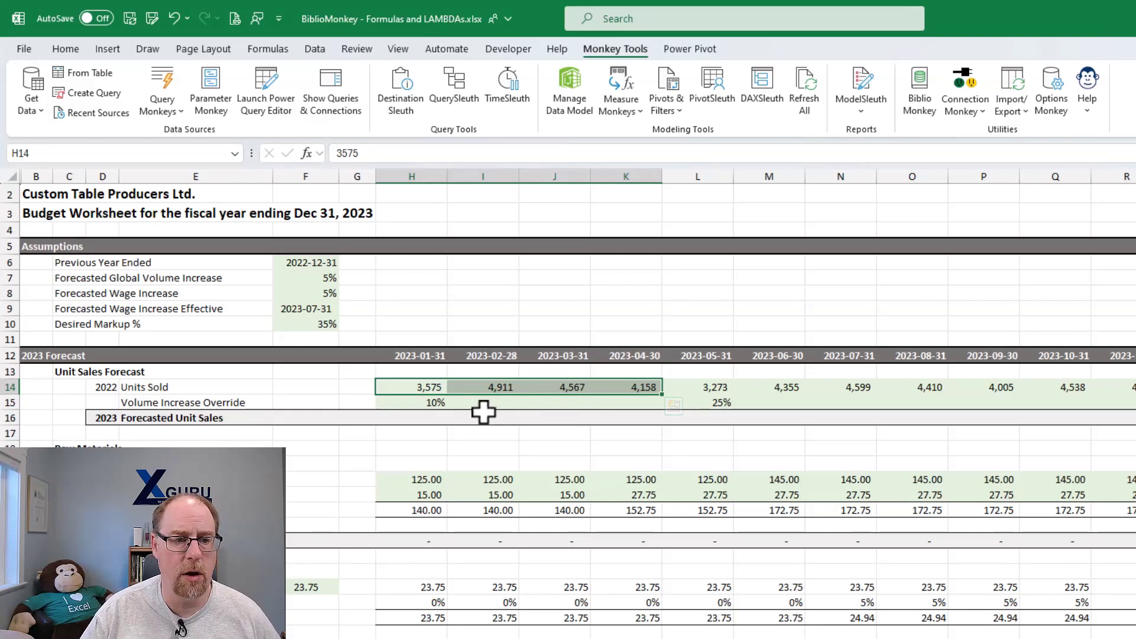
{"action": "left_click", "coordinate": [320, 279]}
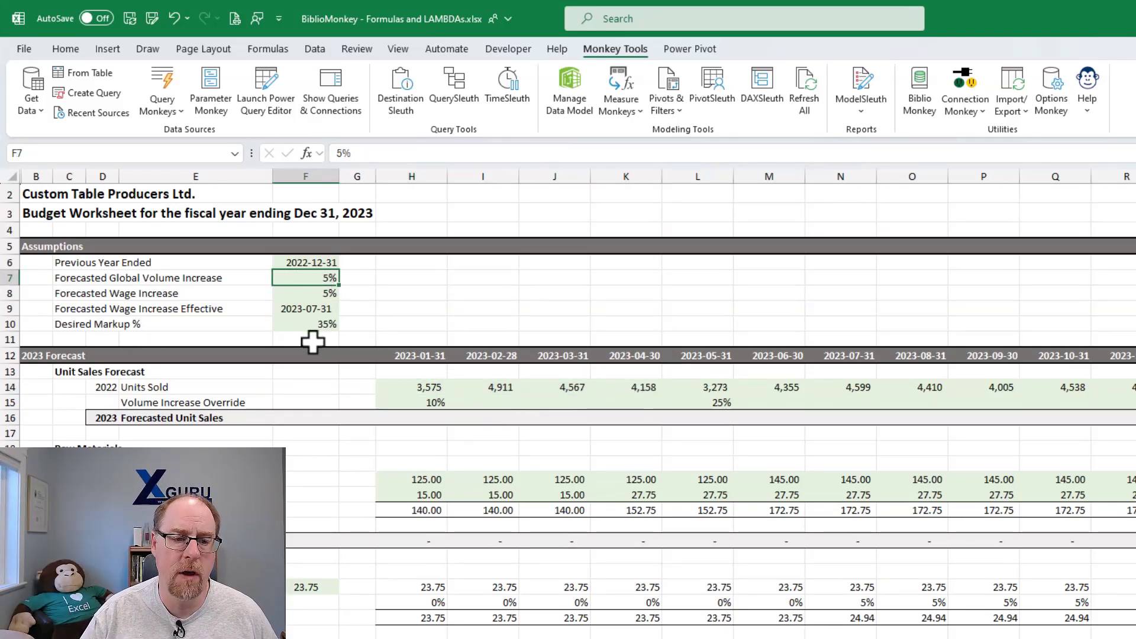
{"action": "left_click", "coordinate": [411, 404]}
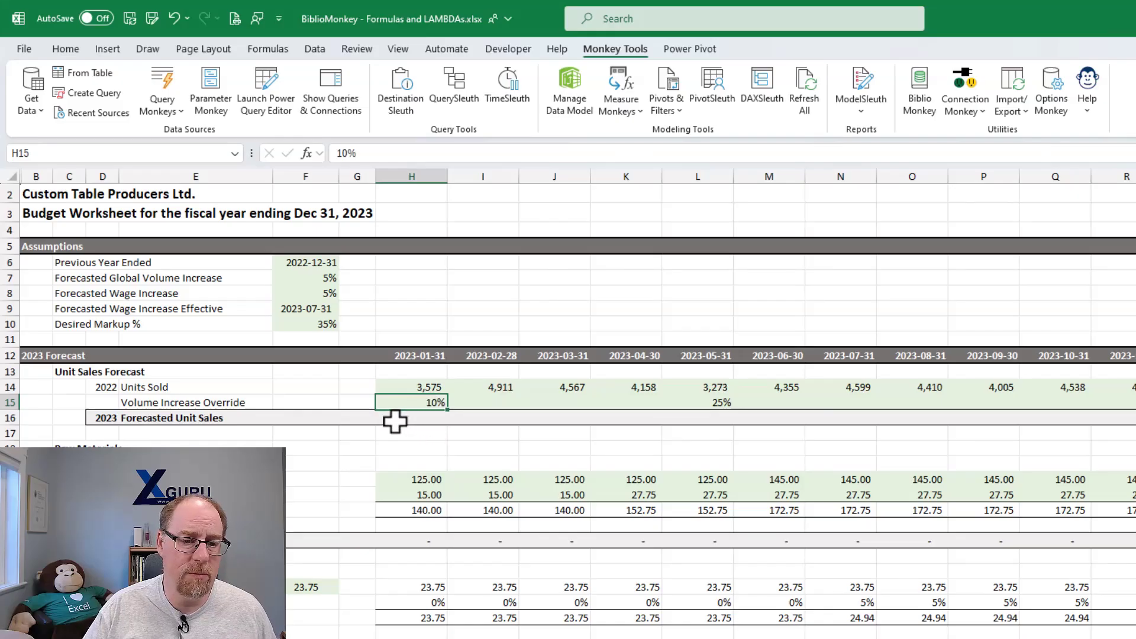
- Start inserting the Volume Forecast with Override formula from BiblioMonkey into the 2023 Forecasted Unit Sales cells H16:S16
{"action": "left_click_drag", "start_coordinate": [393, 417], "coordinate": [1121, 423]}
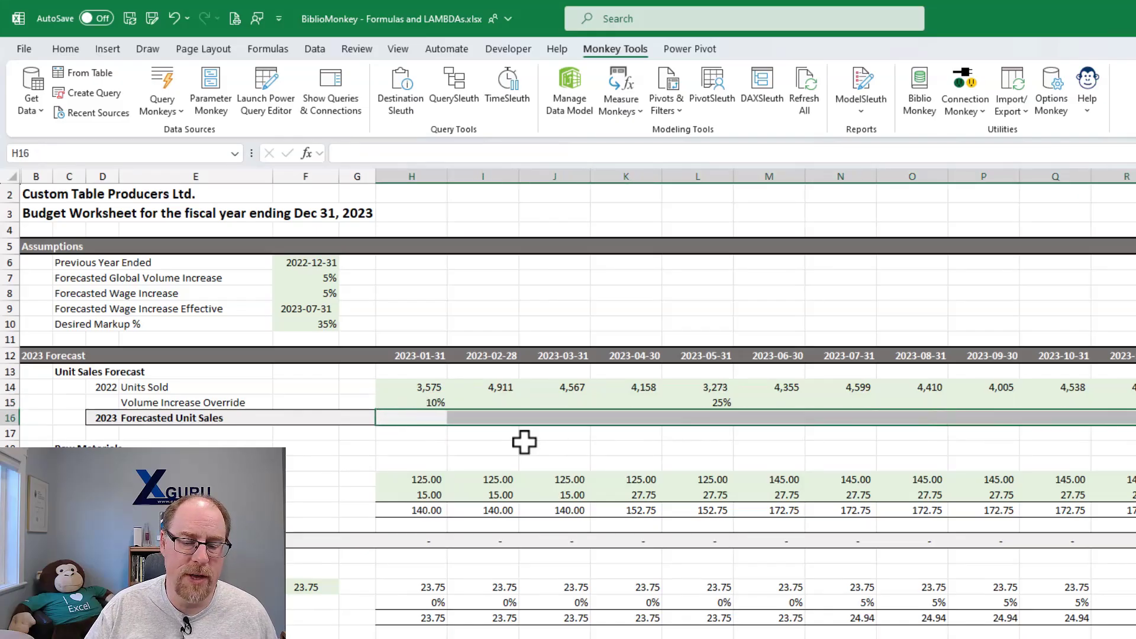
{"action": "right_click", "coordinate": [395, 418]}
{"action": "mouse_move", "coordinate": [432, 315]}
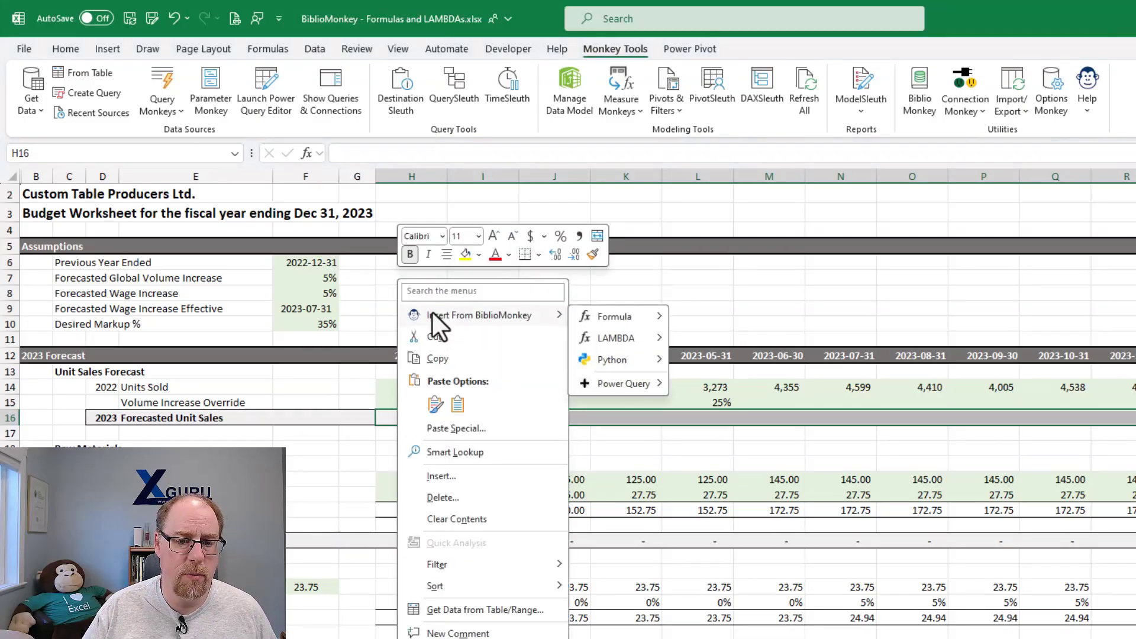
{"action": "mouse_move", "coordinate": [602, 318]}
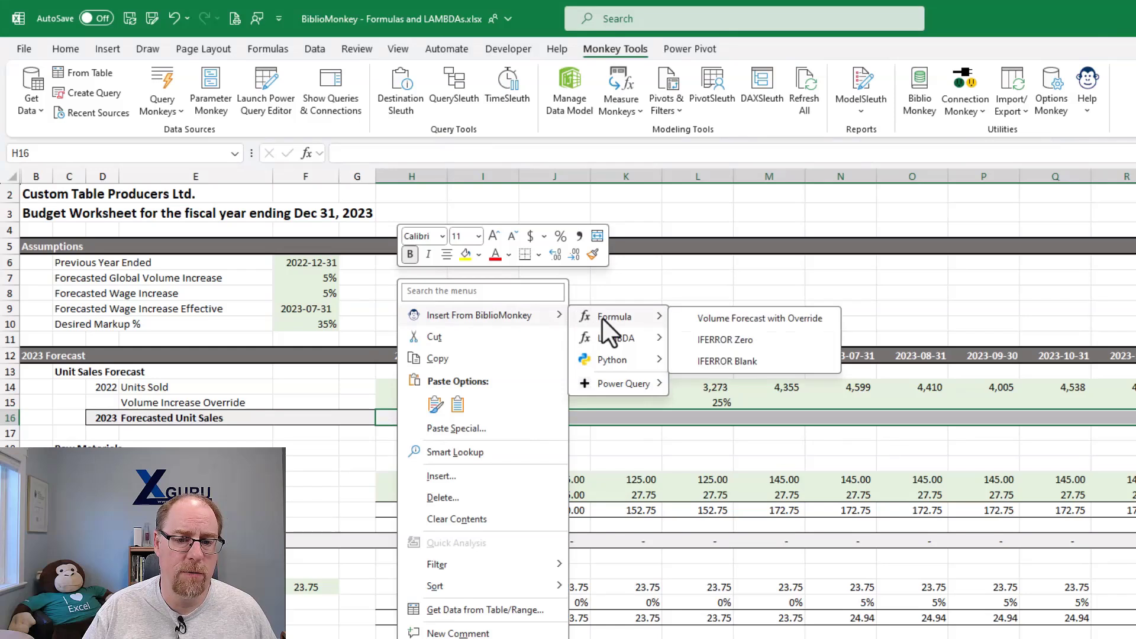
{"action": "left_click", "coordinate": [757, 319]}
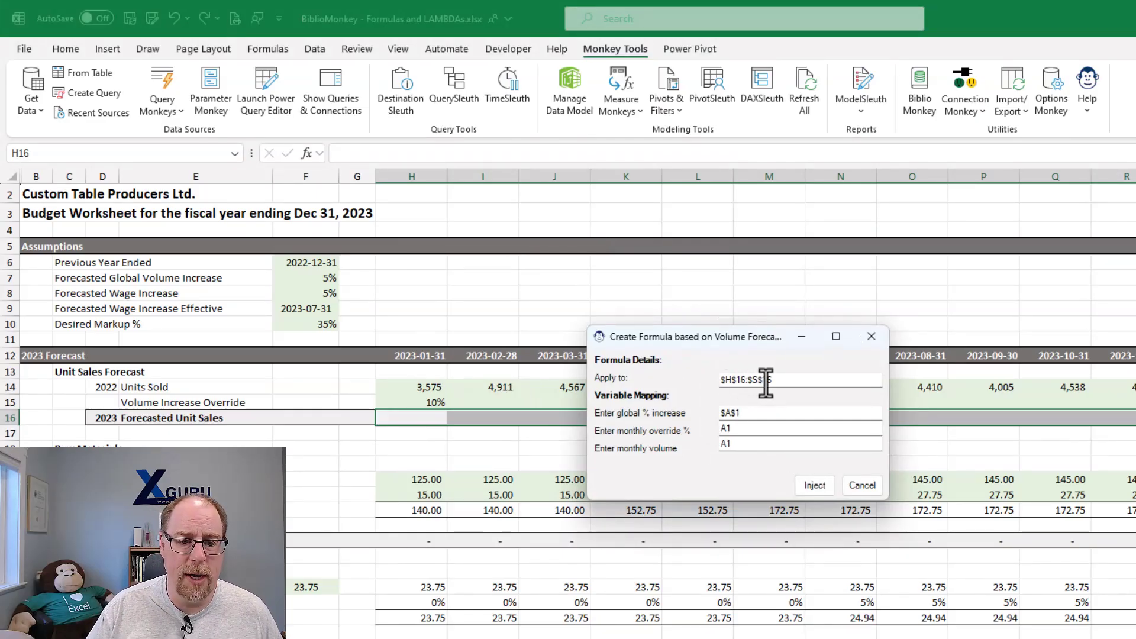
- Map the global % increase to $F$7, the monthly override % to H15 and the monthly volume to H14, and inject the formula
{"action": "left_click", "coordinate": [745, 414]}
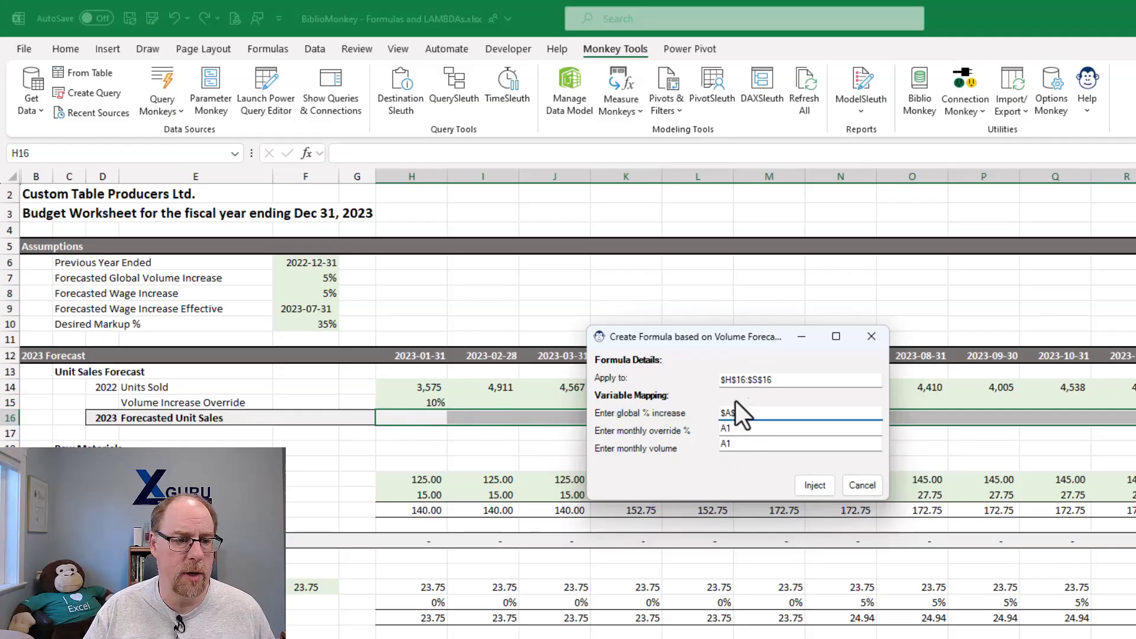
{"action": "left_click", "coordinate": [319, 278]}
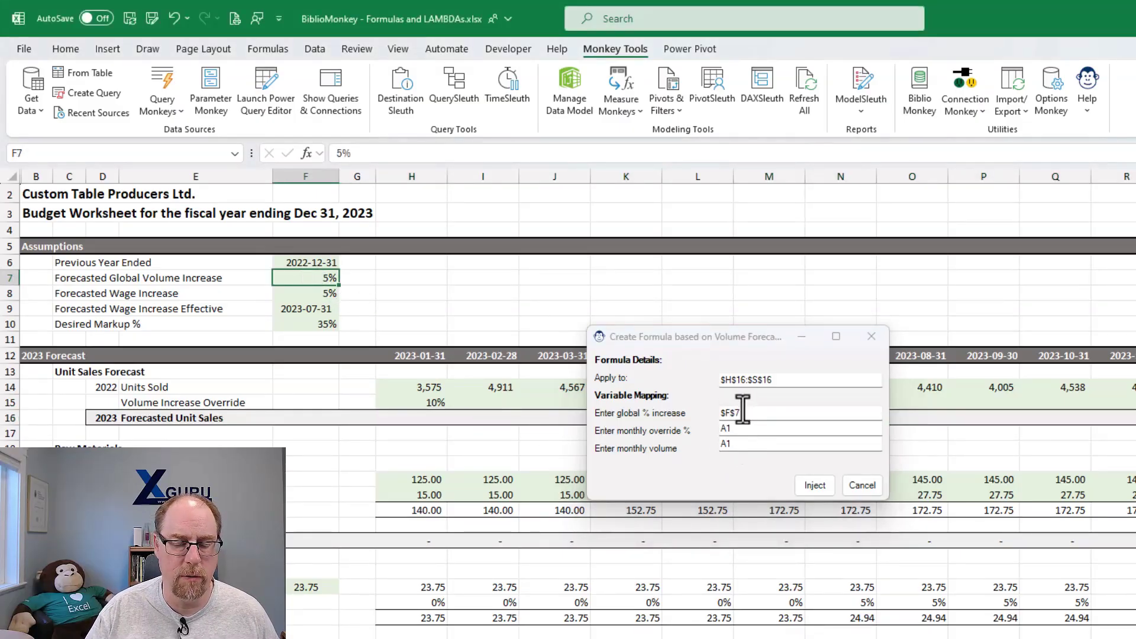
{"action": "left_click", "coordinate": [738, 432]}
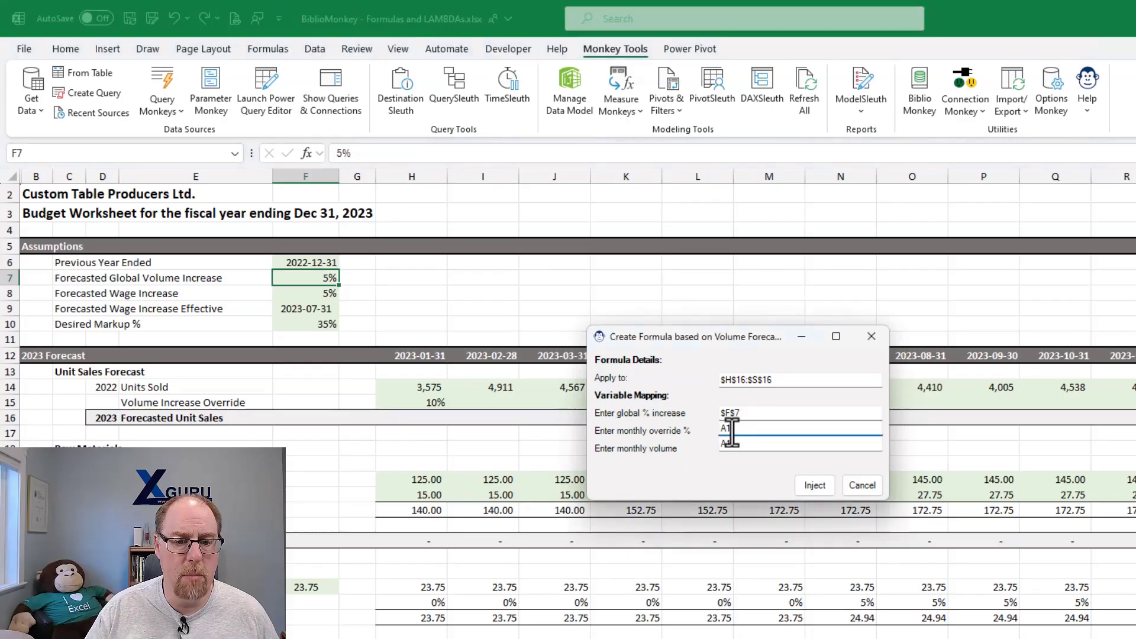
{"action": "left_click", "coordinate": [432, 402]}
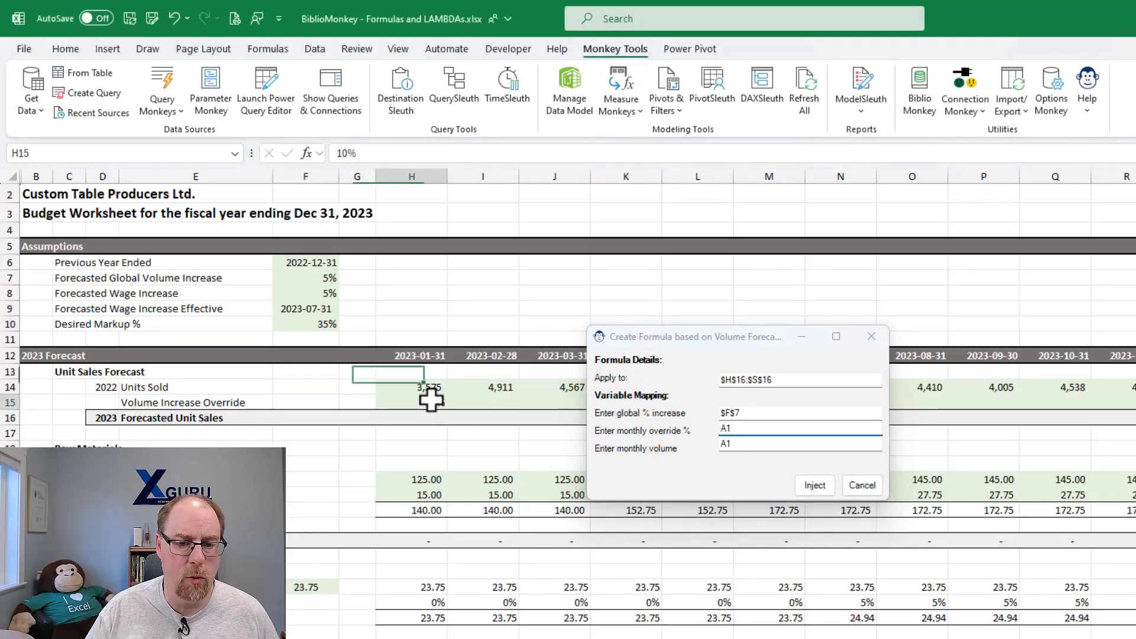
{"action": "left_click", "coordinate": [743, 445]}
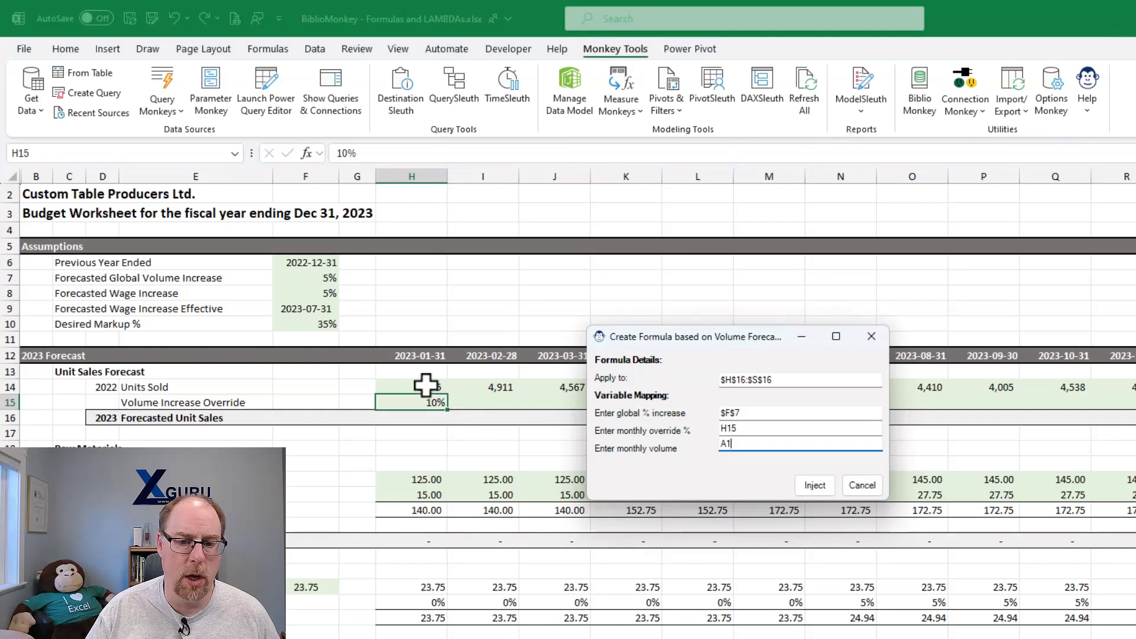
{"action": "left_click", "coordinate": [428, 387]}
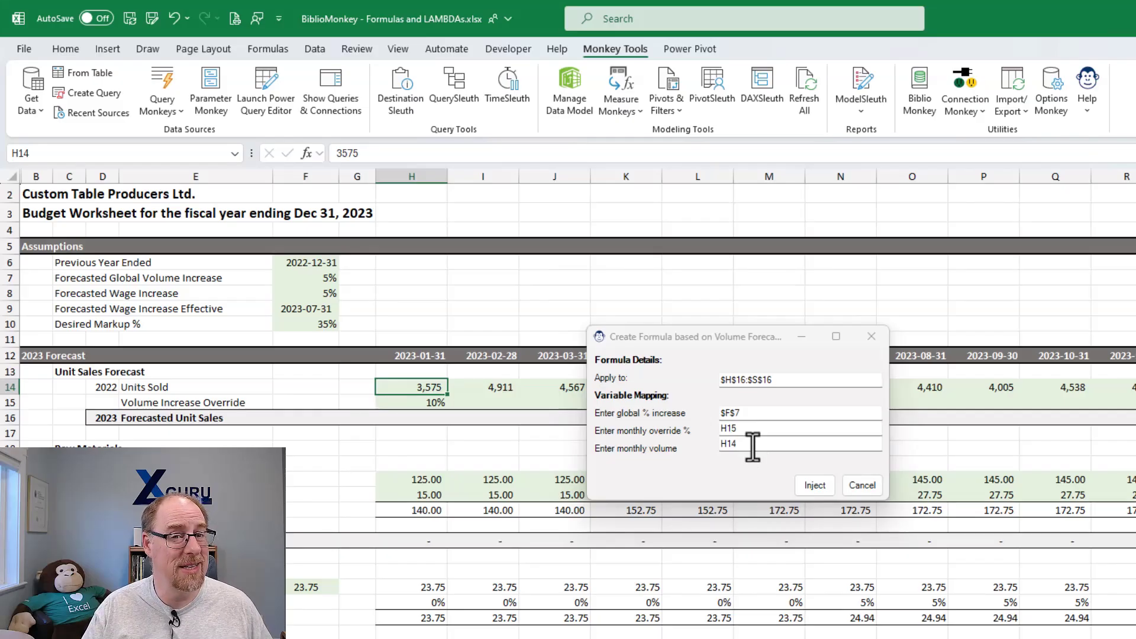
{"action": "left_click", "coordinate": [821, 488]}
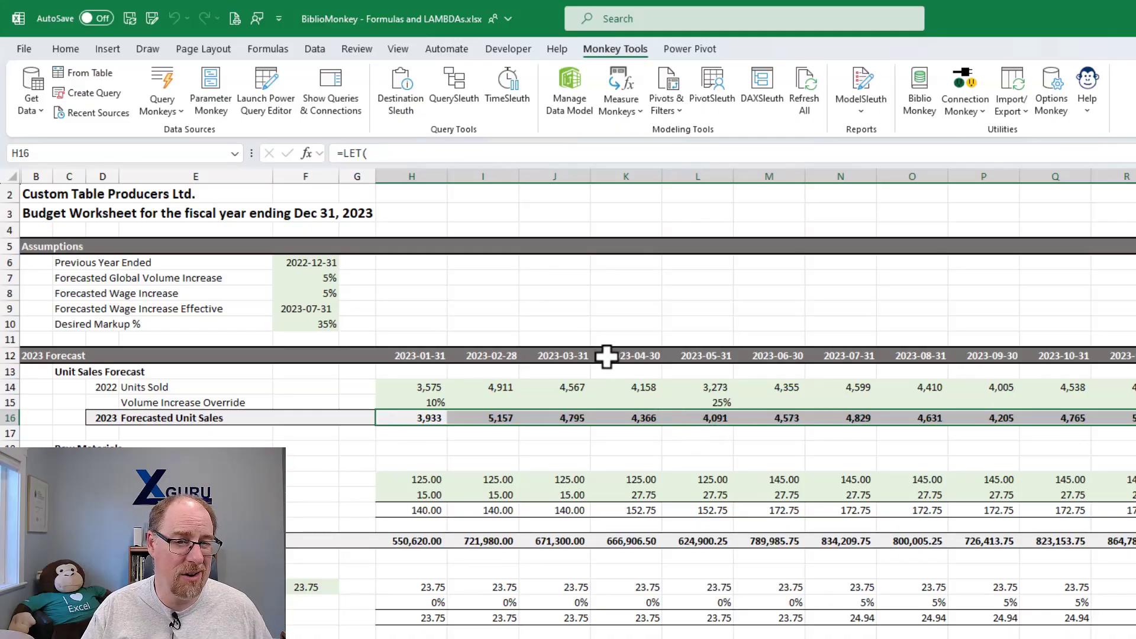
- Review the full LET formula injected into H16, including its volGlobal, volOverride and volUnits references, and recommit it
{"action": "left_click", "coordinate": [511, 156]}
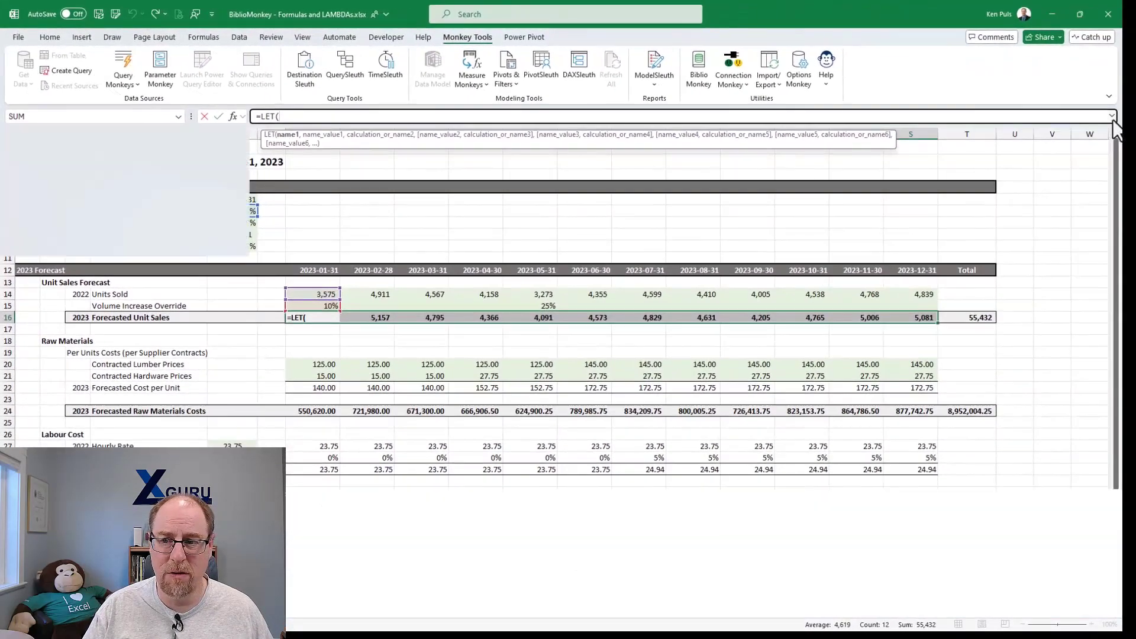
{"action": "left_click", "coordinate": [1112, 119]}
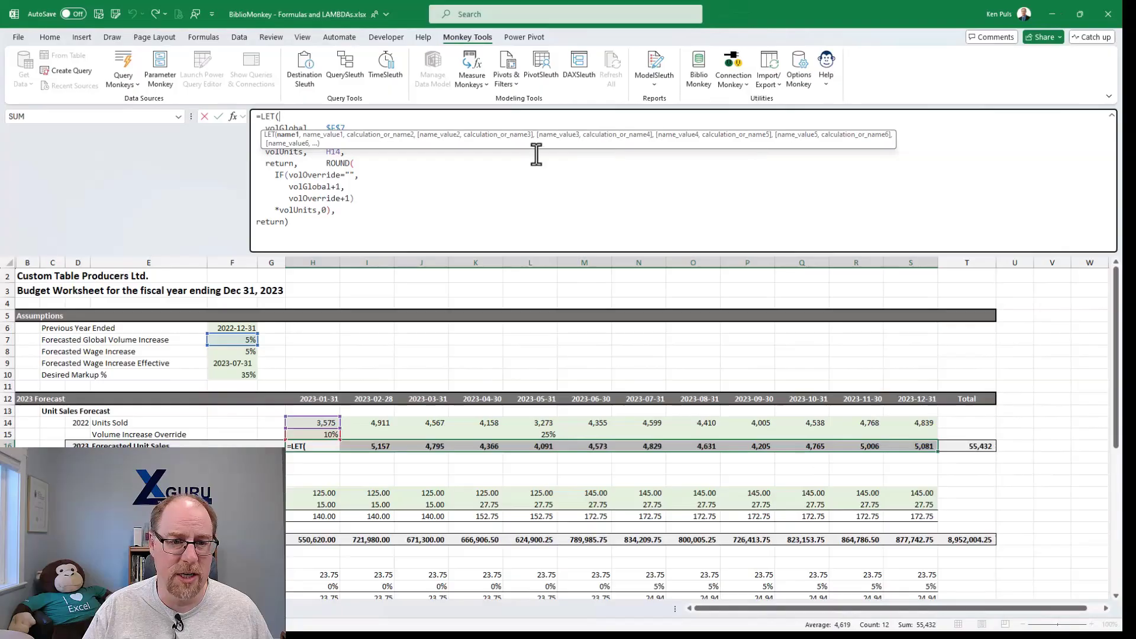
{"action": "left_click", "coordinate": [444, 197]}
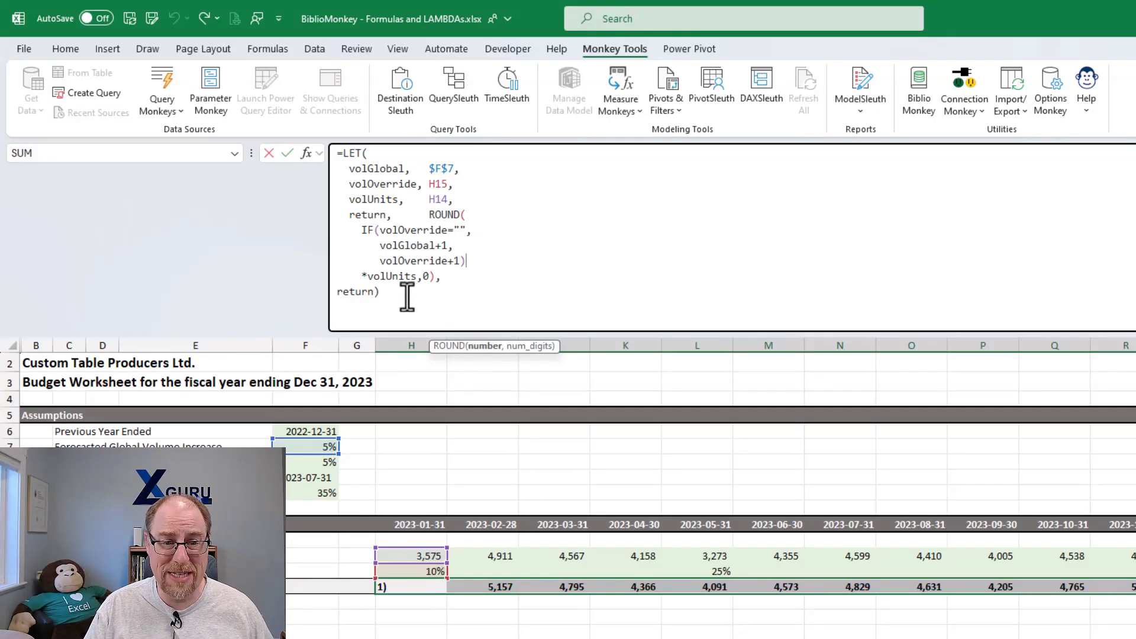
{"action": "left_click_drag", "start_coordinate": [387, 294], "coordinate": [334, 148]}
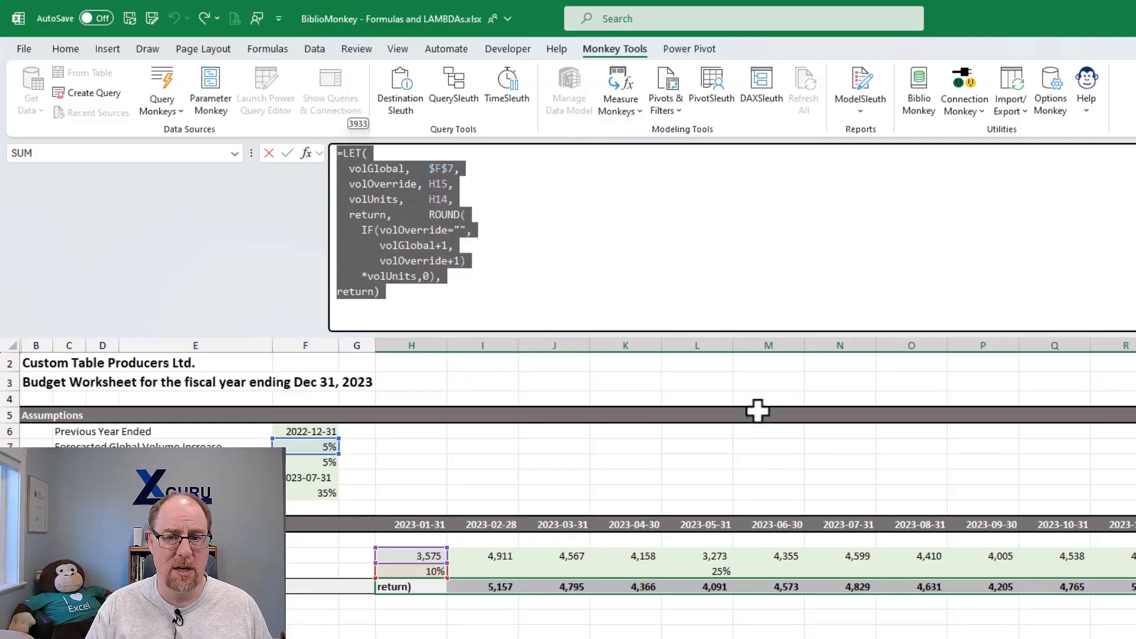
{"action": "key", "text": "ctrl+Return"}
- Open the Volume Forecast with Override formula in BiblioMonkey and examine the placeholder that supplies volGlobal
{"action": "left_click", "coordinate": [915, 80]}
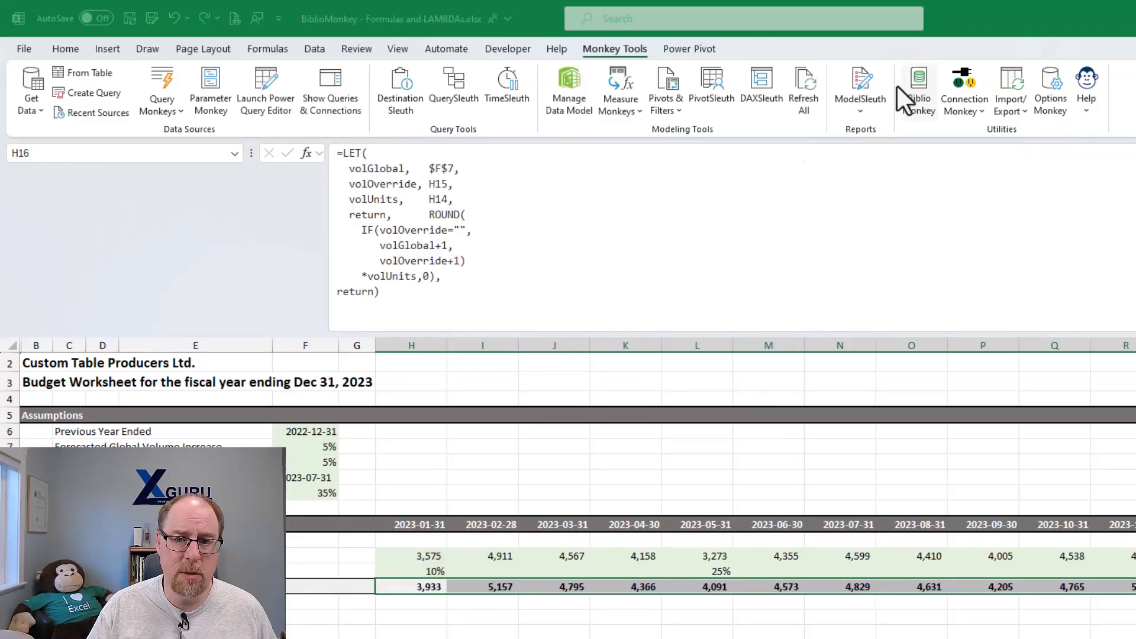
{"action": "left_click_drag", "start_coordinate": [648, 172], "coordinate": [452, 79]}
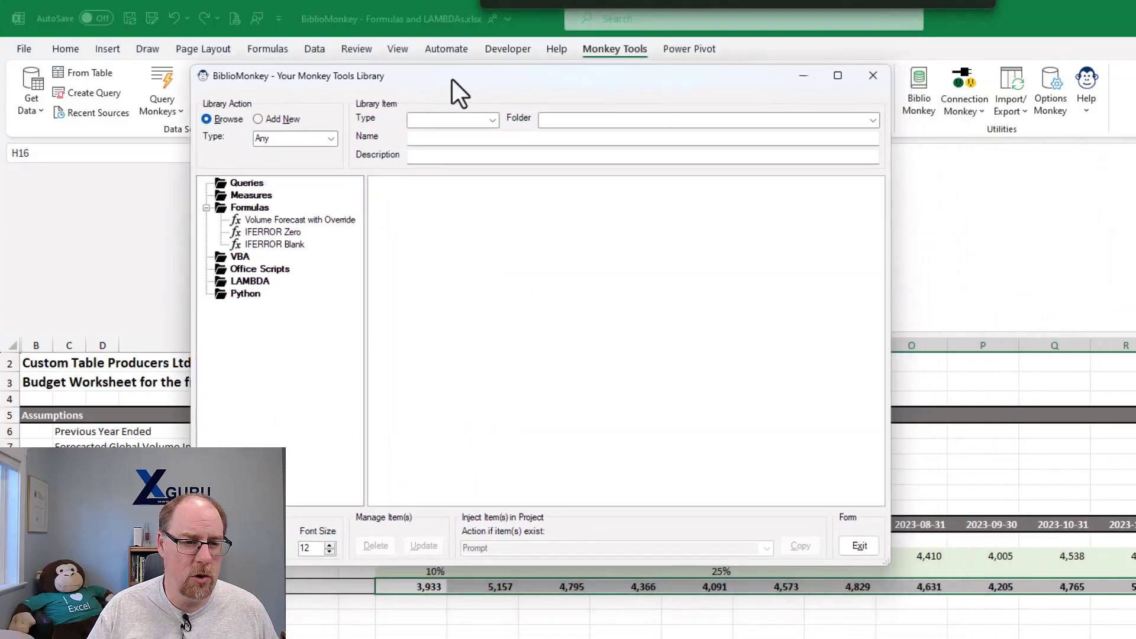
{"action": "left_click", "coordinate": [304, 218]}
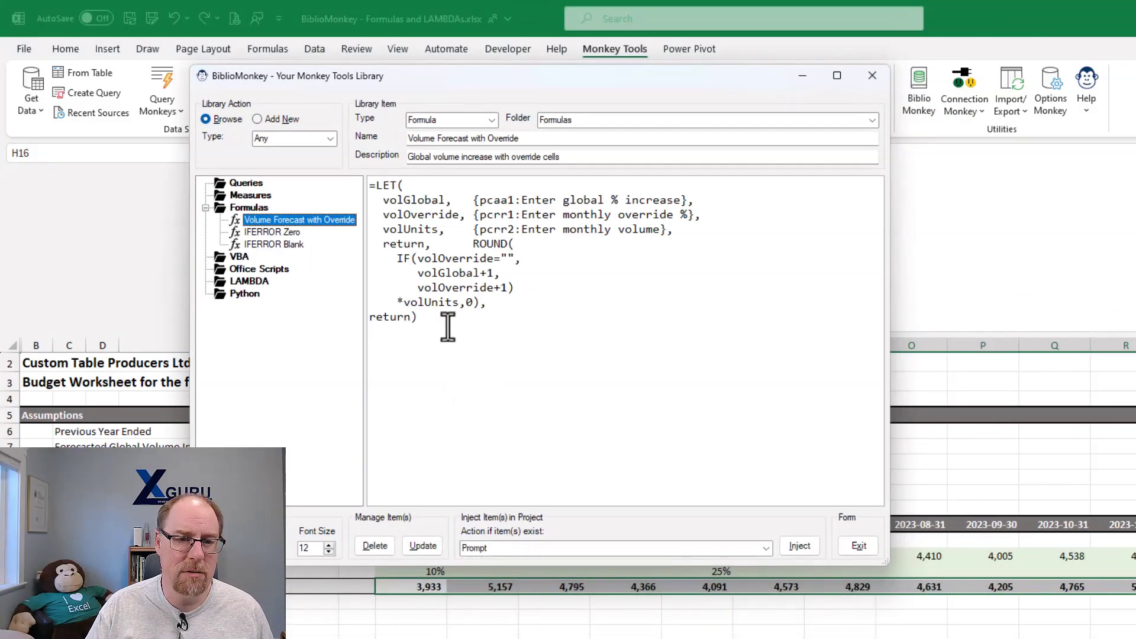
{"action": "left_click_drag", "start_coordinate": [370, 189], "coordinate": [375, 188]}
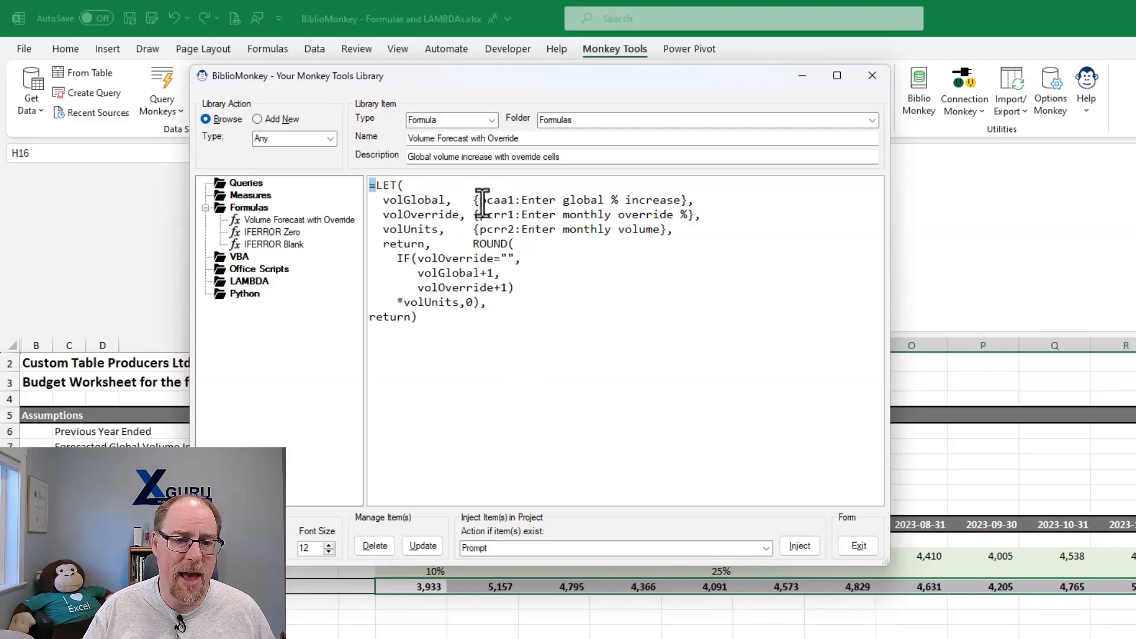
{"action": "left_click_drag", "start_coordinate": [473, 200], "coordinate": [686, 199]}
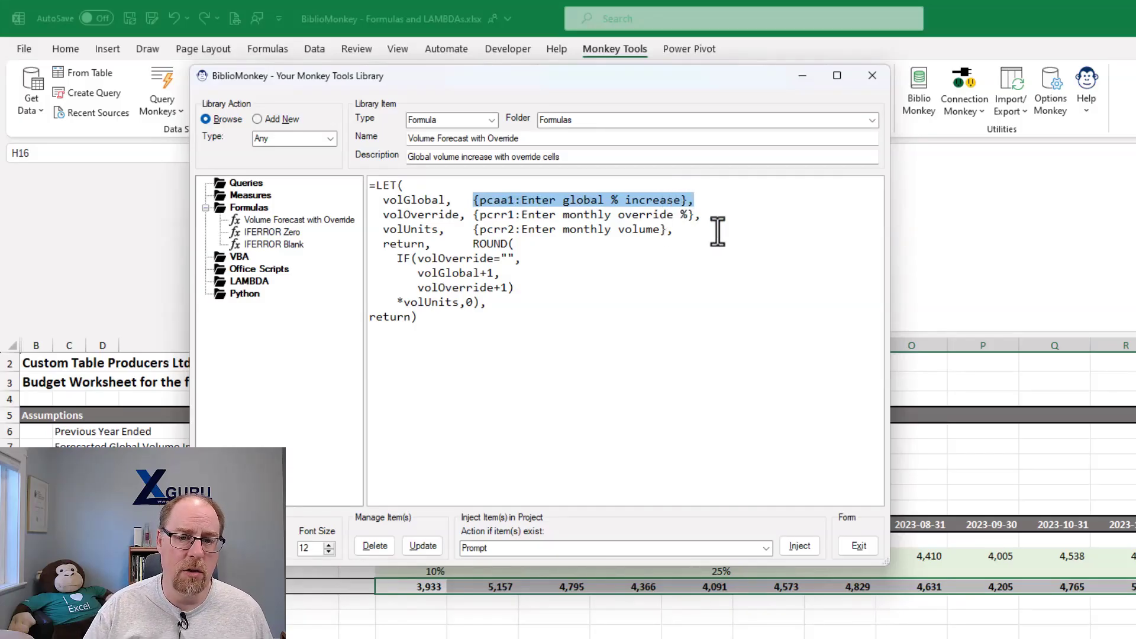
{"action": "key", "text": "shift+Left"}
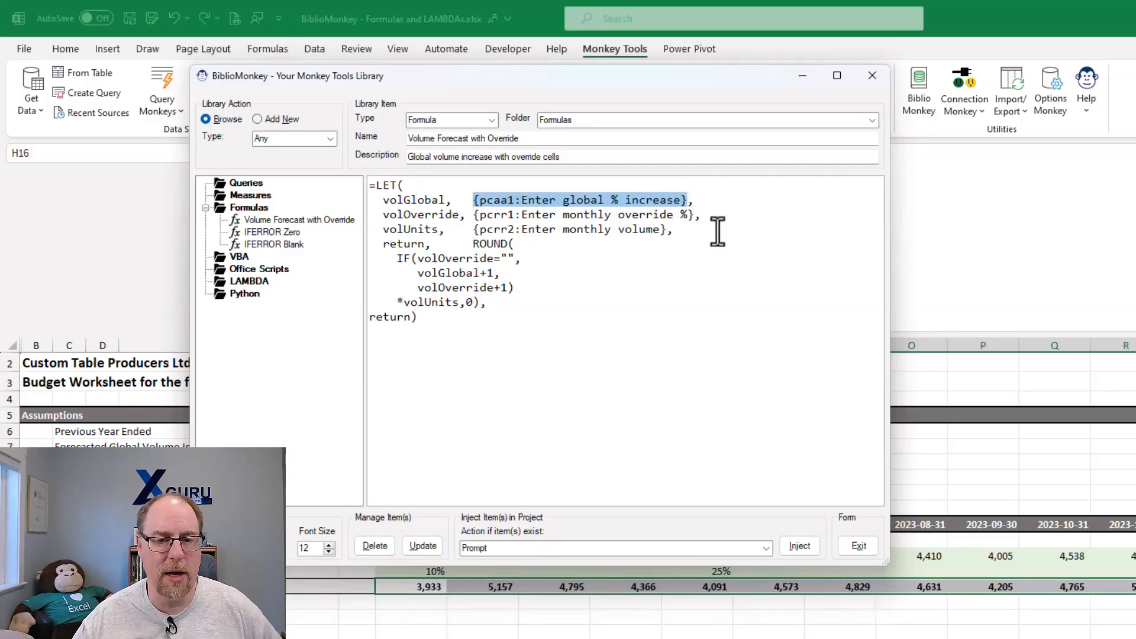
- Review the prompt types available for the volGlobal placeholder and the wording of its prompt text
{"action": "right_click", "coordinate": [530, 198]}
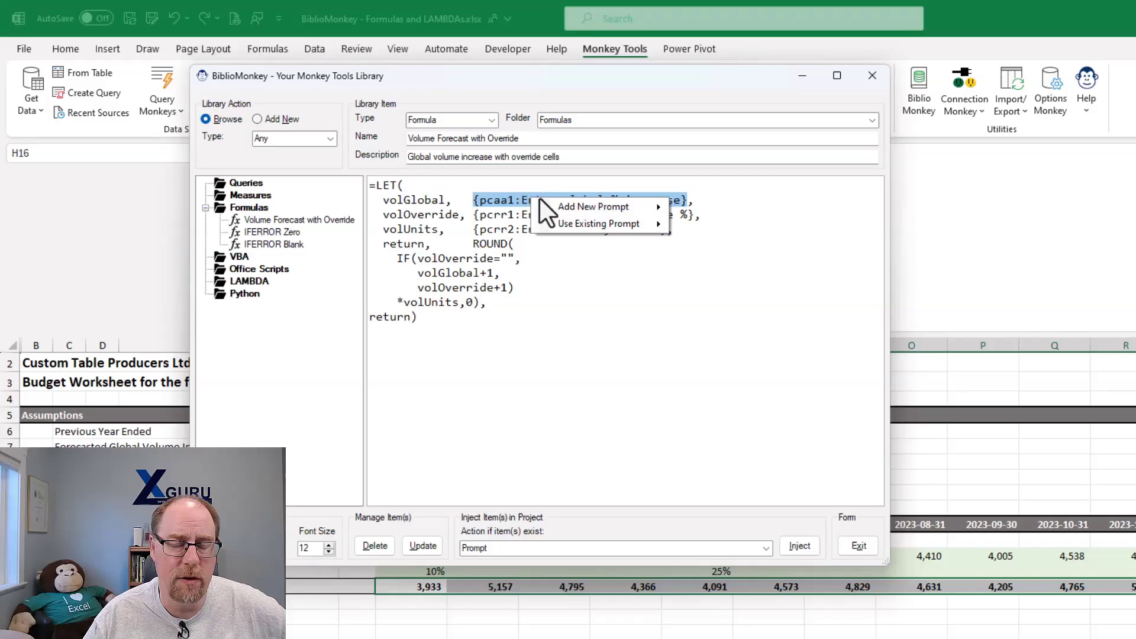
{"action": "mouse_move", "coordinate": [562, 204]}
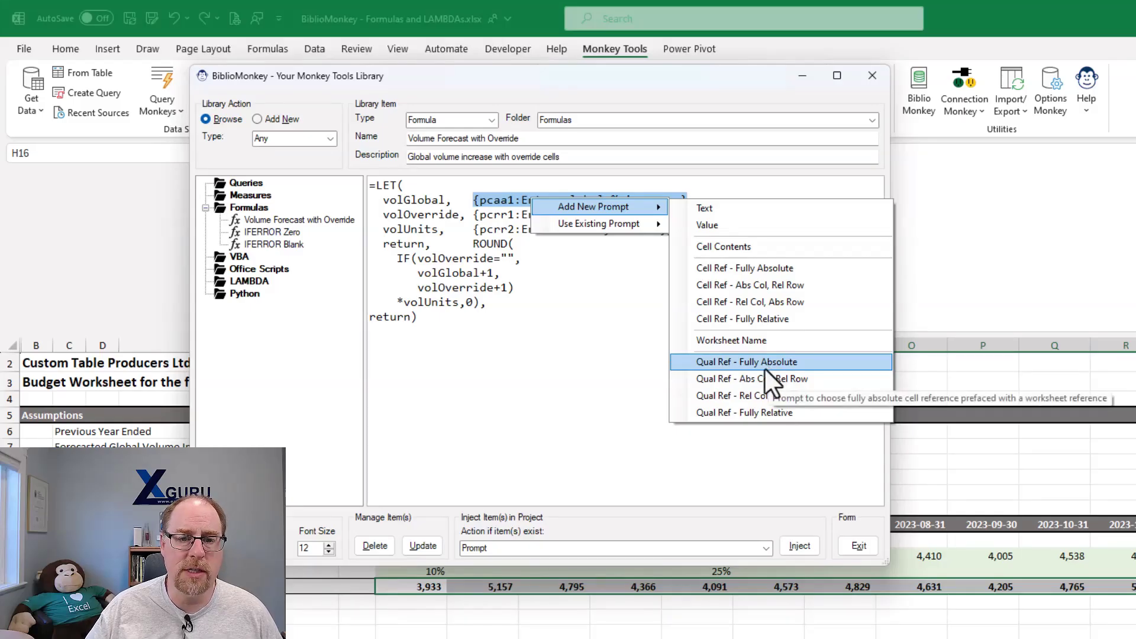
{"action": "left_click", "coordinate": [609, 355]}
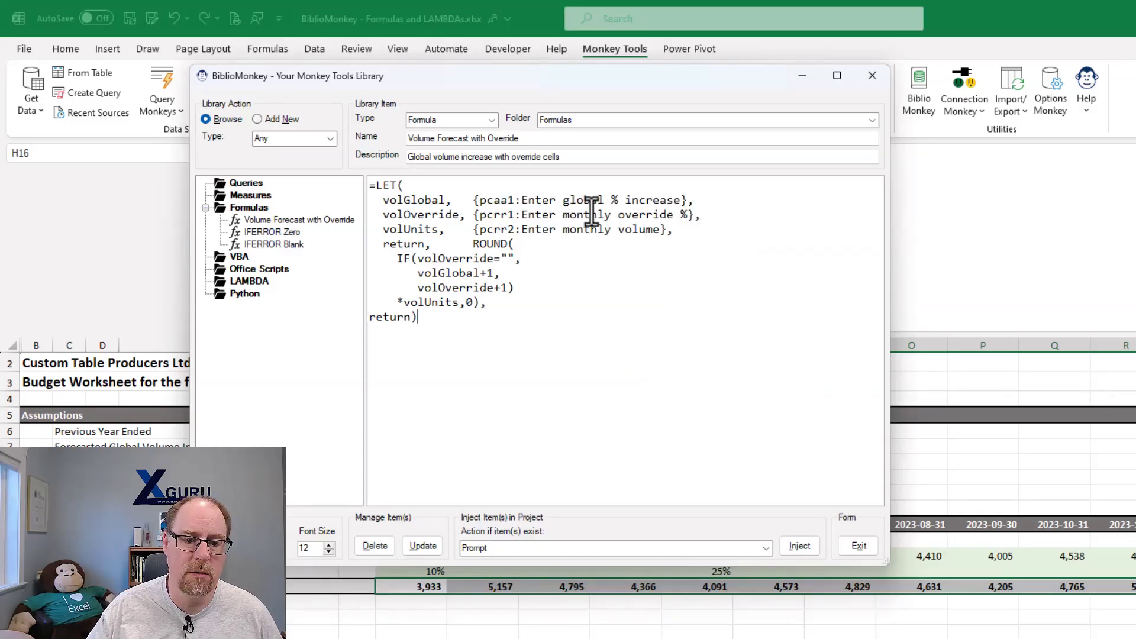
{"action": "left_click_drag", "start_coordinate": [521, 200], "coordinate": [662, 197]}
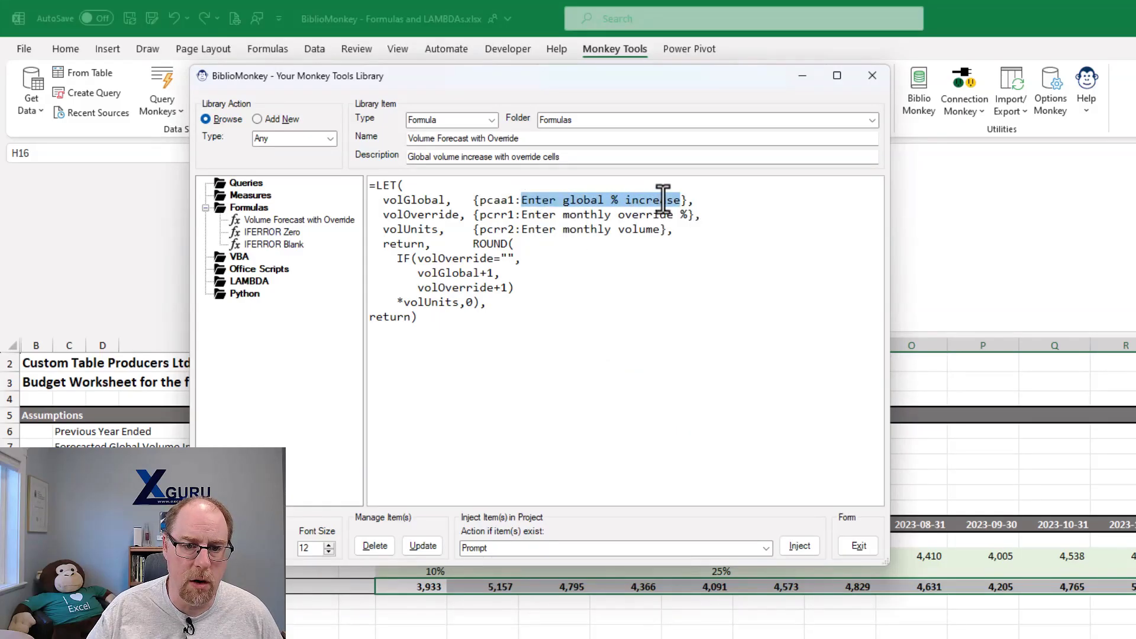
{"action": "left_click", "coordinate": [562, 252]}
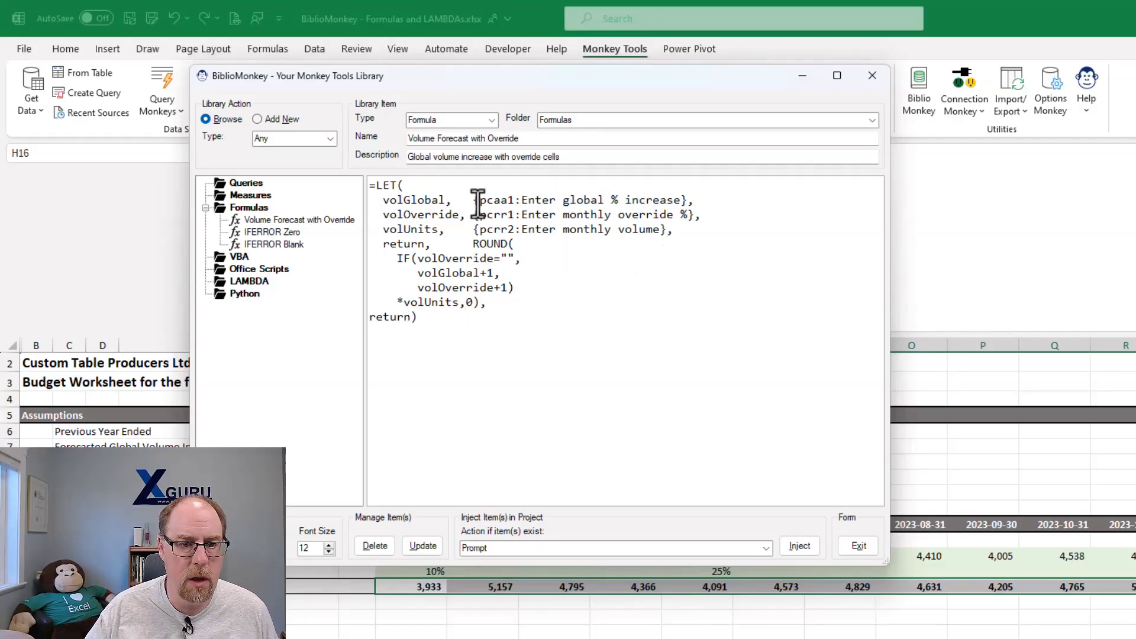
- Replace the volGlobal placeholder with a new fully absolute cell reference prompt reading "Enter global % increase"
{"action": "left_click_drag", "start_coordinate": [475, 196], "coordinate": [707, 181]}
{"action": "type", "text": "al,   ,"}
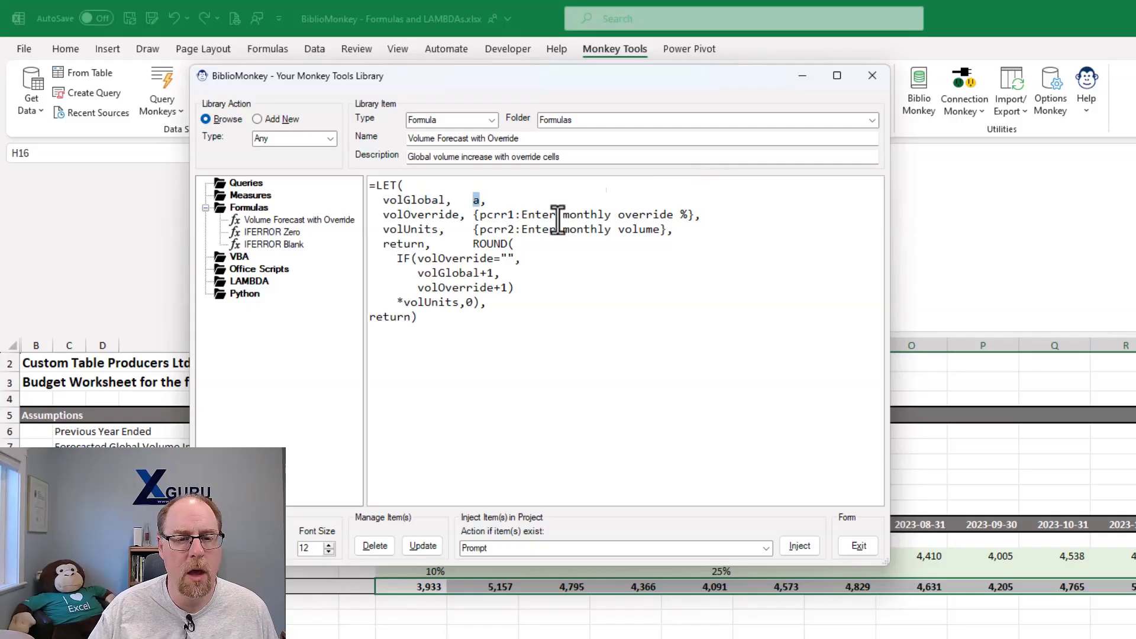
{"action": "double_click", "coordinate": [477, 201]}
{"action": "right_click", "coordinate": [477, 201]}
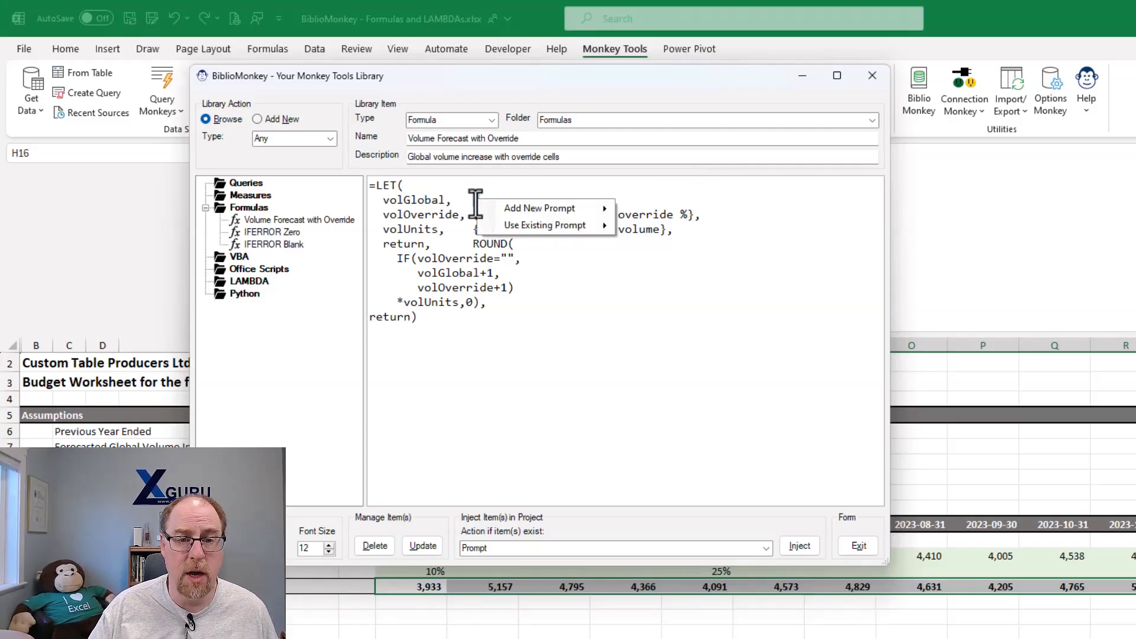
{"action": "mouse_move", "coordinate": [493, 209]}
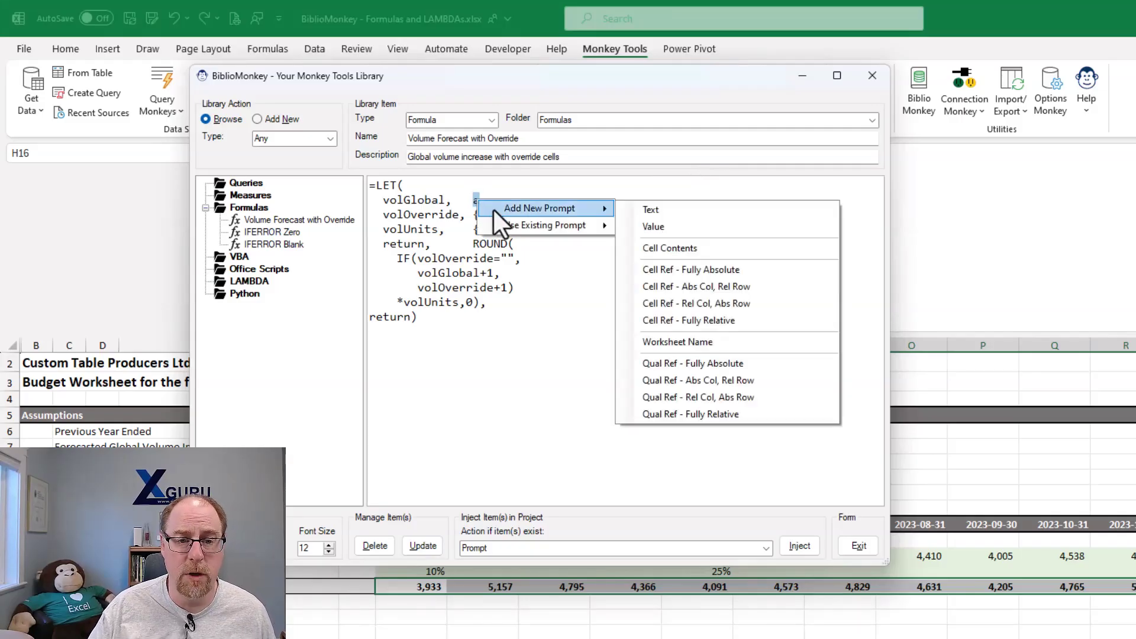
{"action": "left_click", "coordinate": [705, 269]}
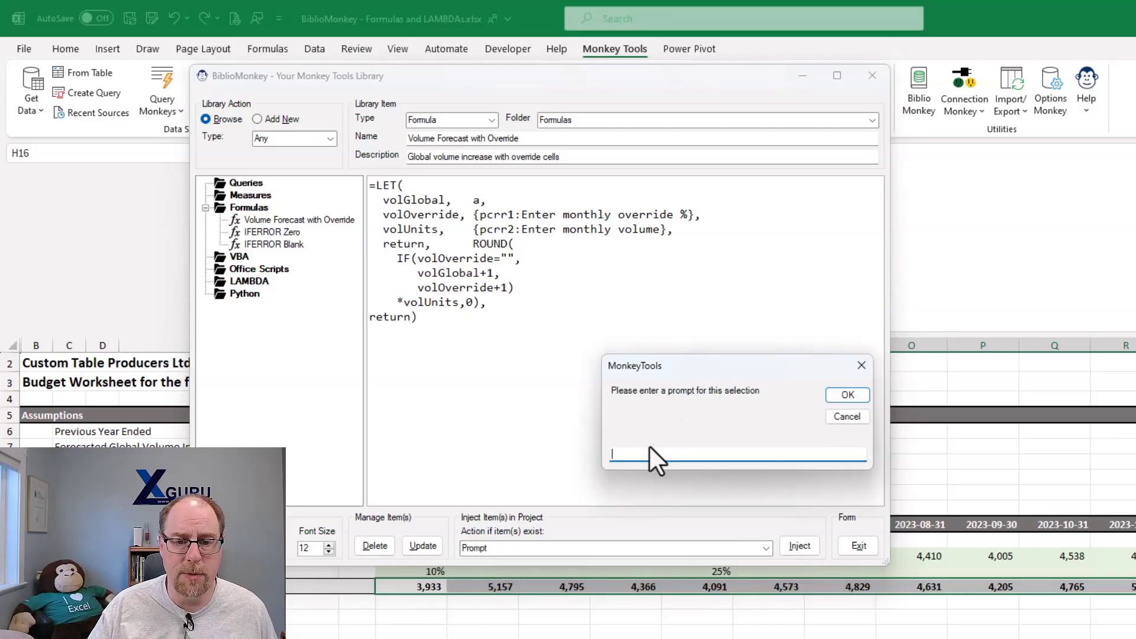
{"action": "type", "text": "Enter global % increase"}
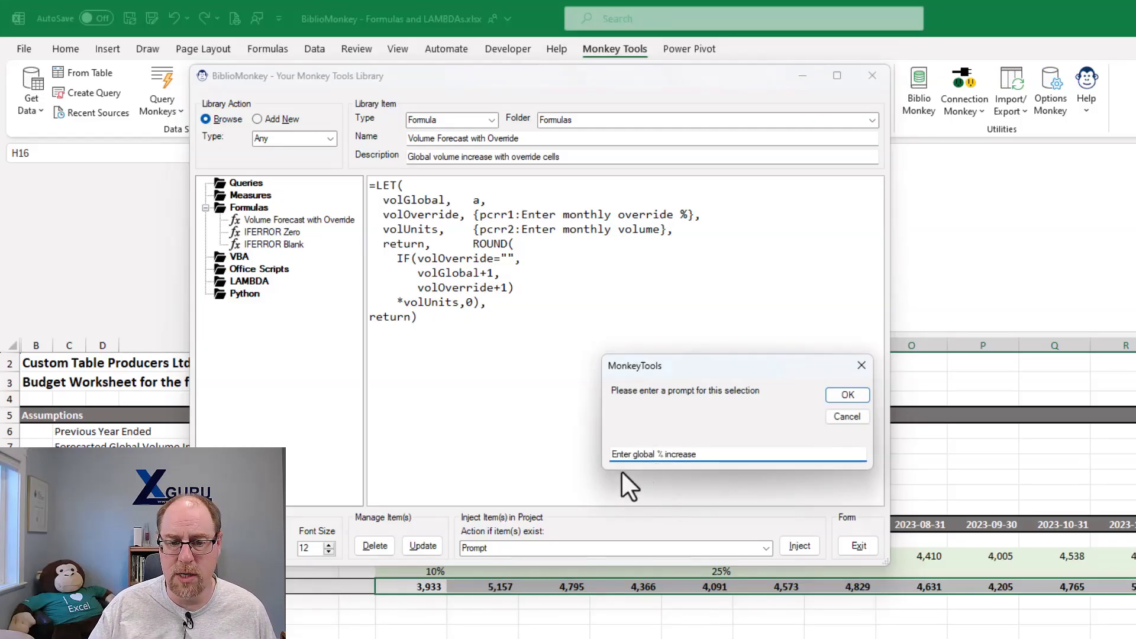
{"action": "left_click", "coordinate": [840, 393]}
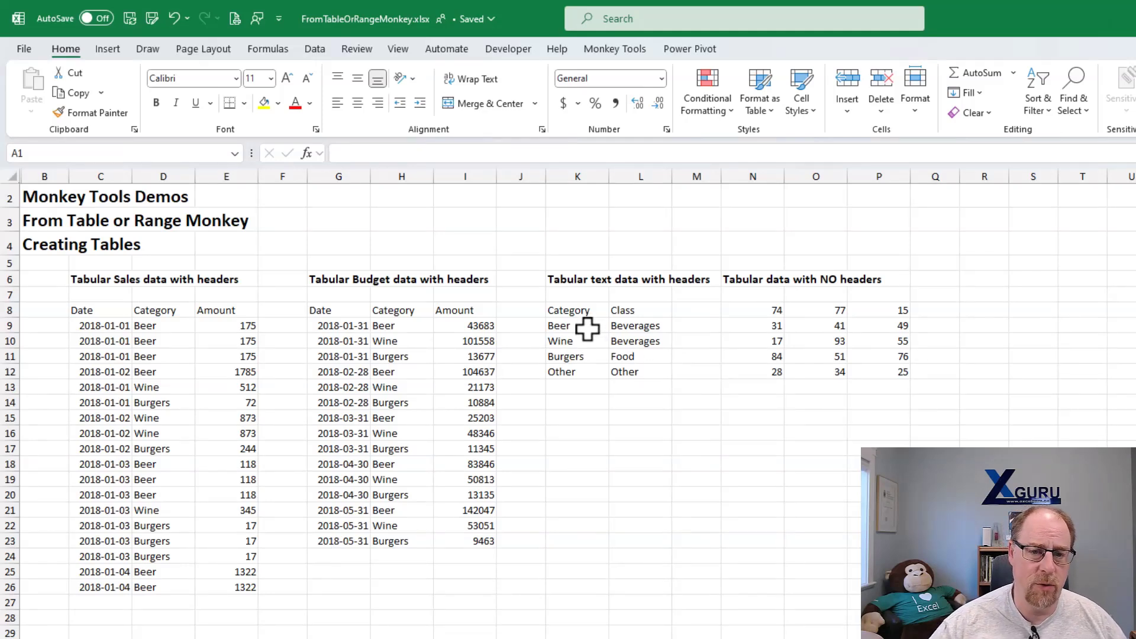
{"action": "left_click_drag", "start_coordinate": [581, 313], "coordinate": [638, 370]}
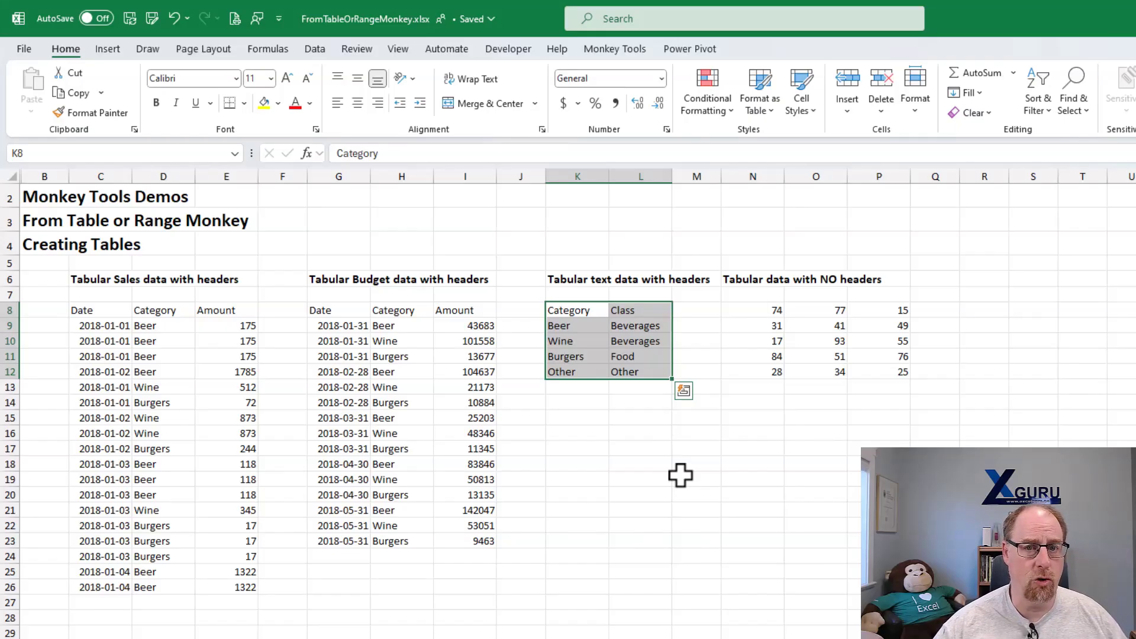
{"action": "key", "text": "ctrl+t"}
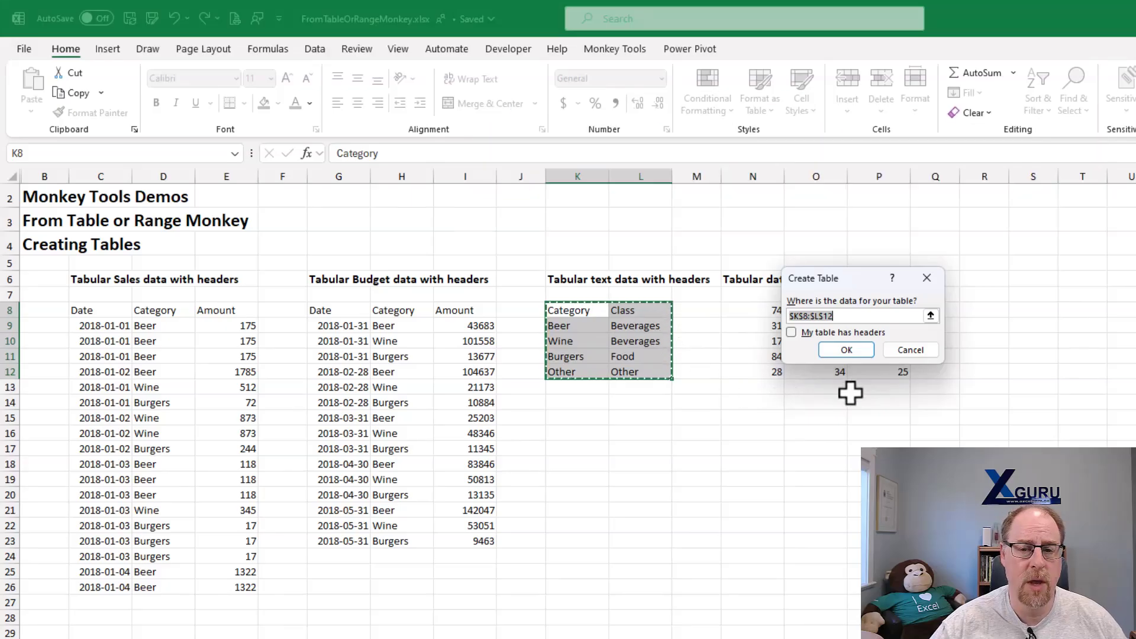
{"action": "left_click", "coordinate": [911, 350]}
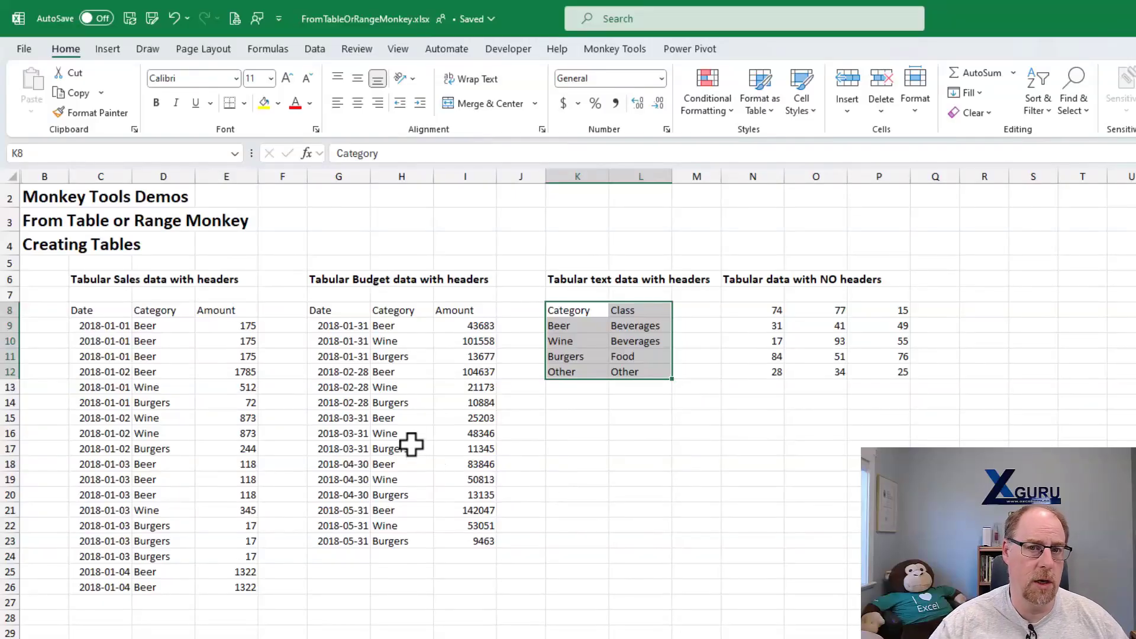
- Convert the tabular sales data in C8:E26 into a table with headers named Sales
{"action": "left_click", "coordinate": [153, 358]}
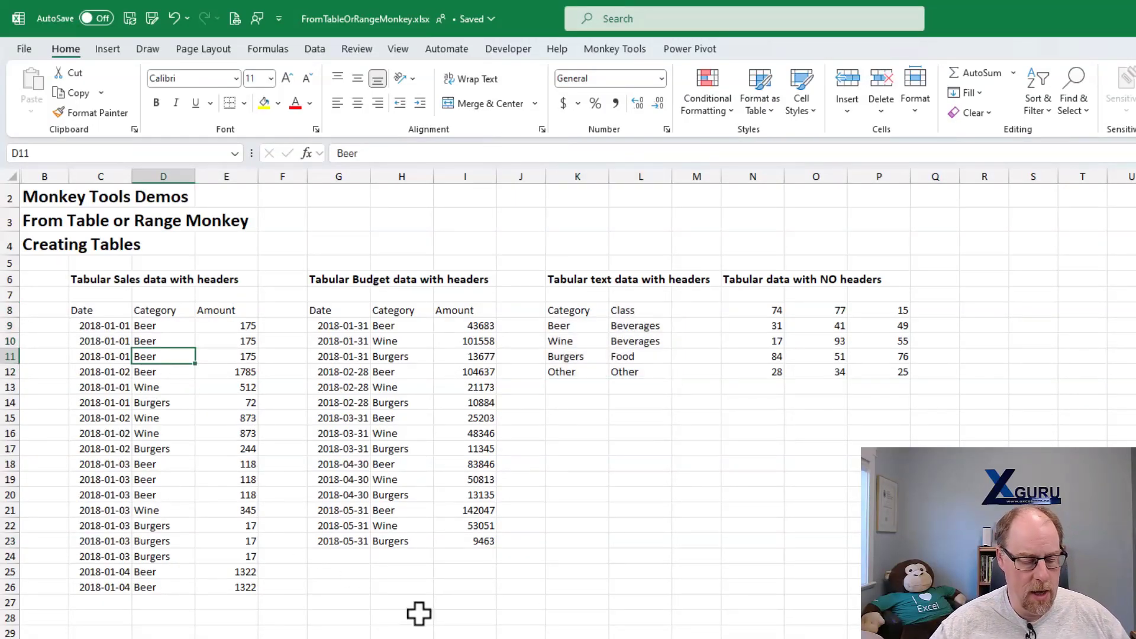
{"action": "key", "text": "ctrl+t"}
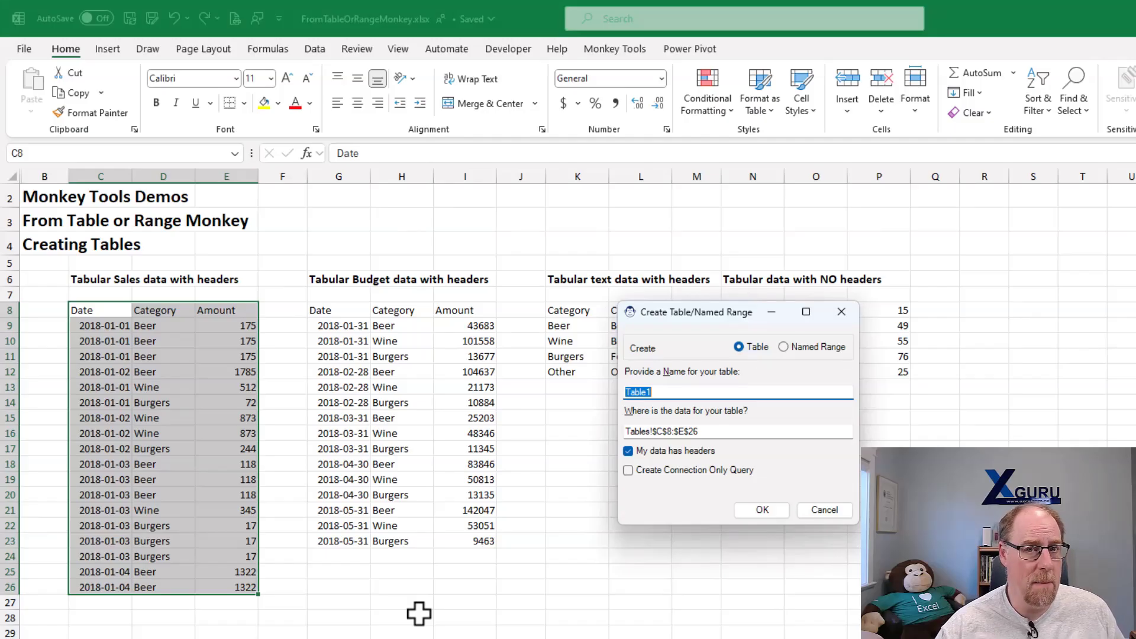
{"action": "type", "text": "Sales"}
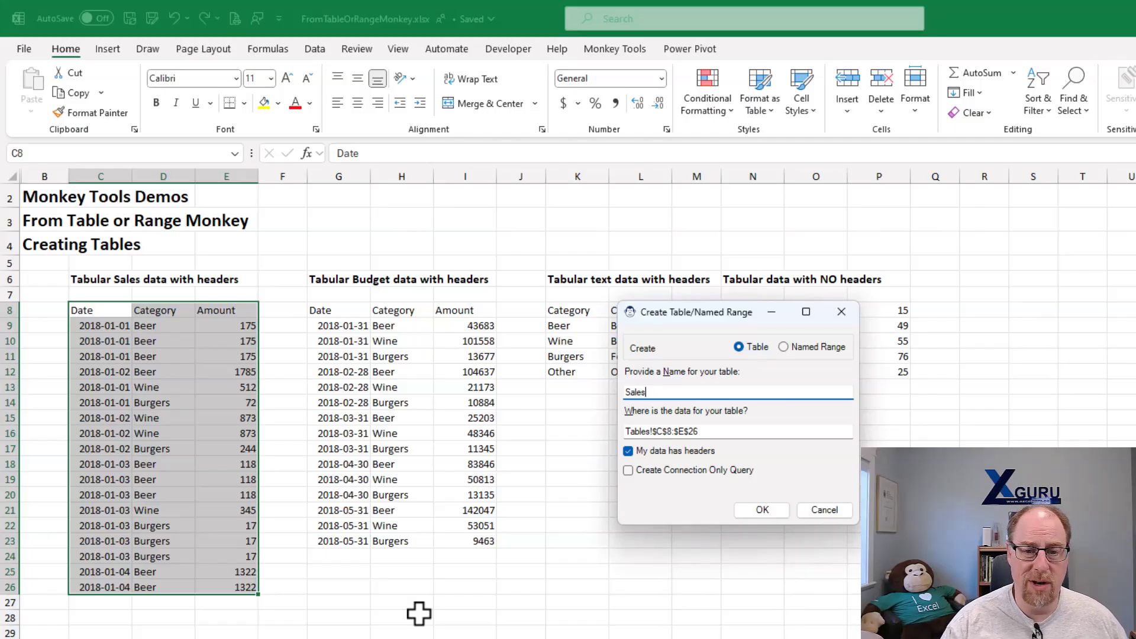
{"action": "key", "text": "Return"}
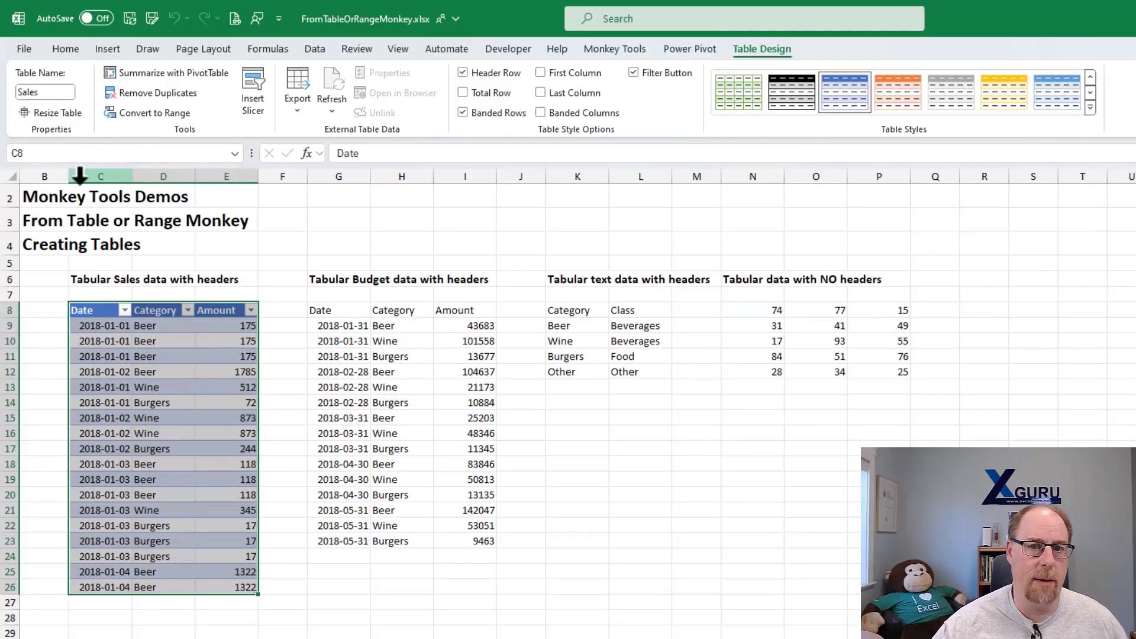
- Convert the tabular budget data in G8:I23 into a table with headers named Budgets and create a connection-only query for it
{"action": "left_click", "coordinate": [349, 372]}
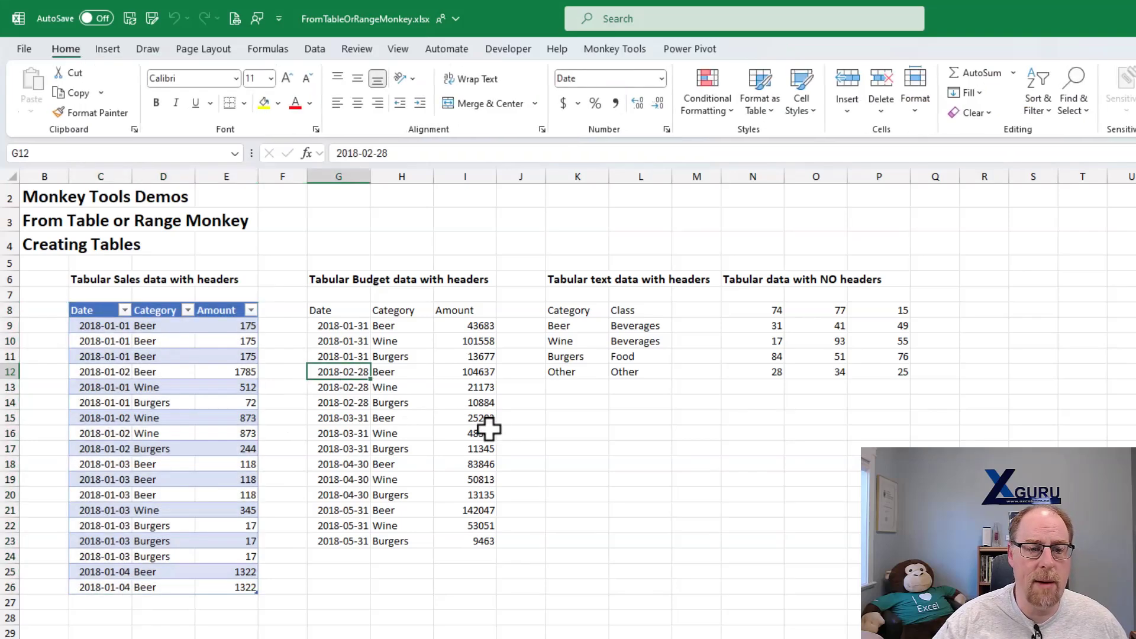
{"action": "key", "text": "ctrl+t"}
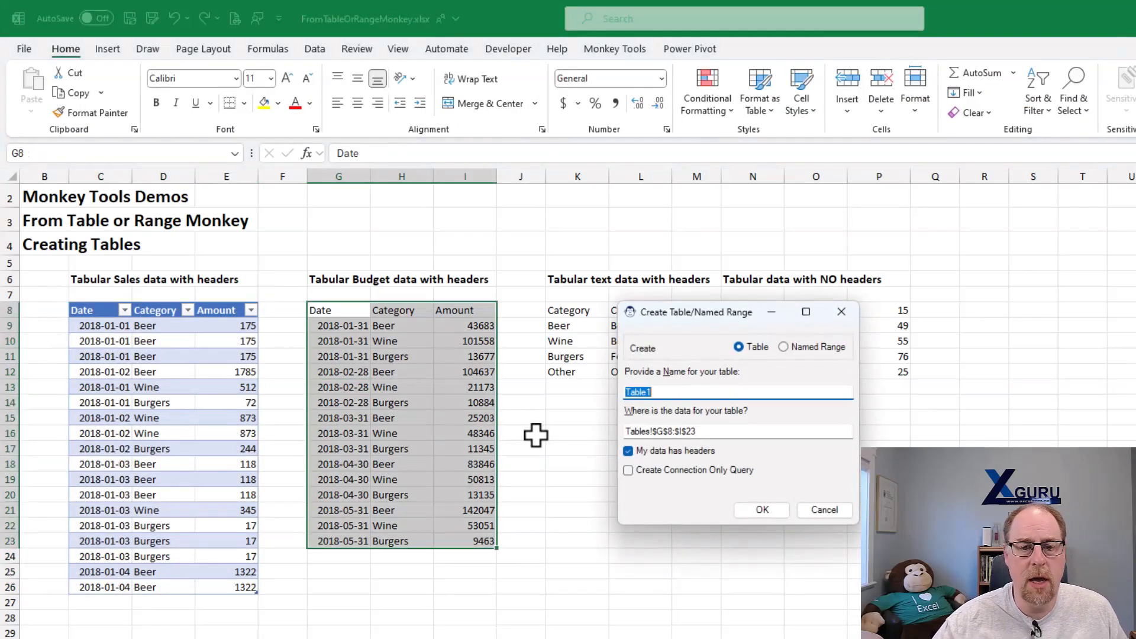
{"action": "type", "text": "Budgets"}
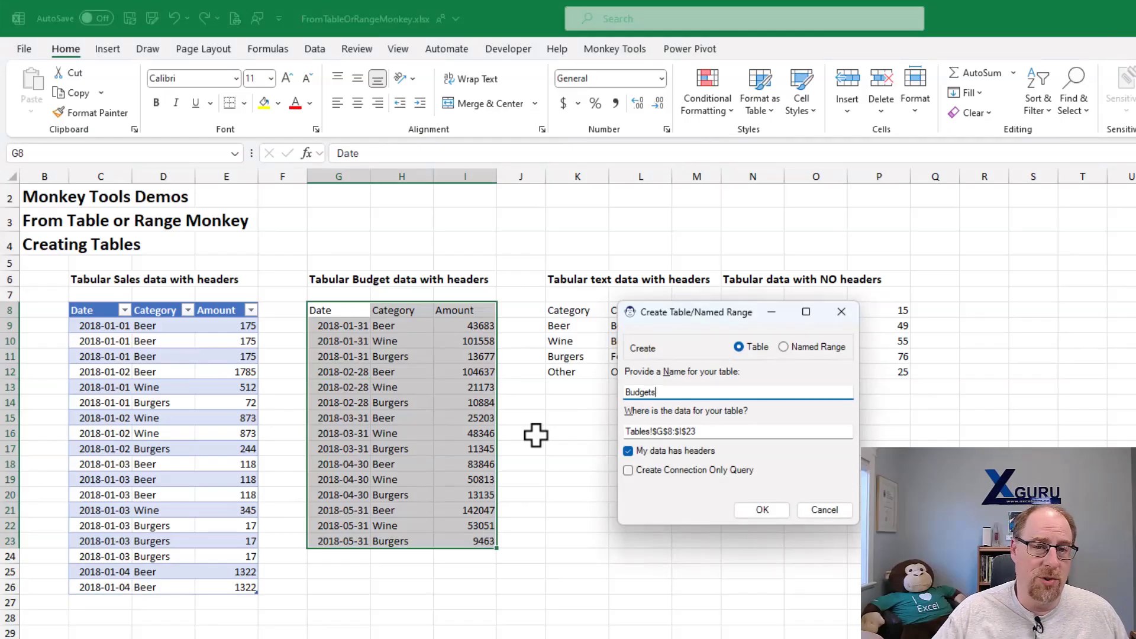
{"action": "left_click", "coordinate": [628, 471]}
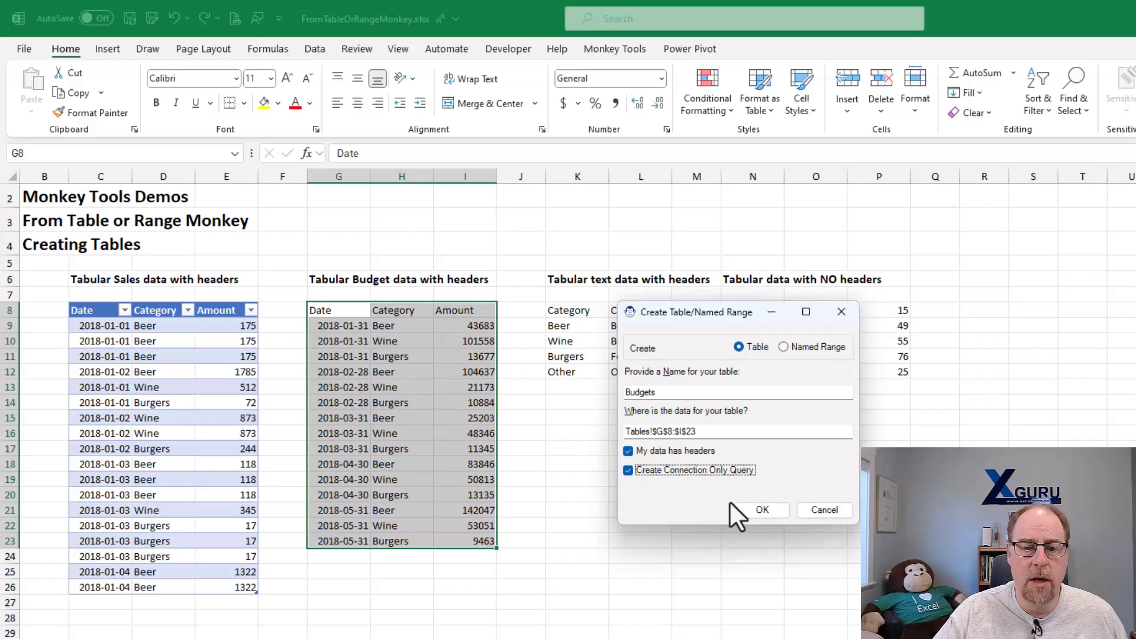
{"action": "left_click", "coordinate": [751, 510]}
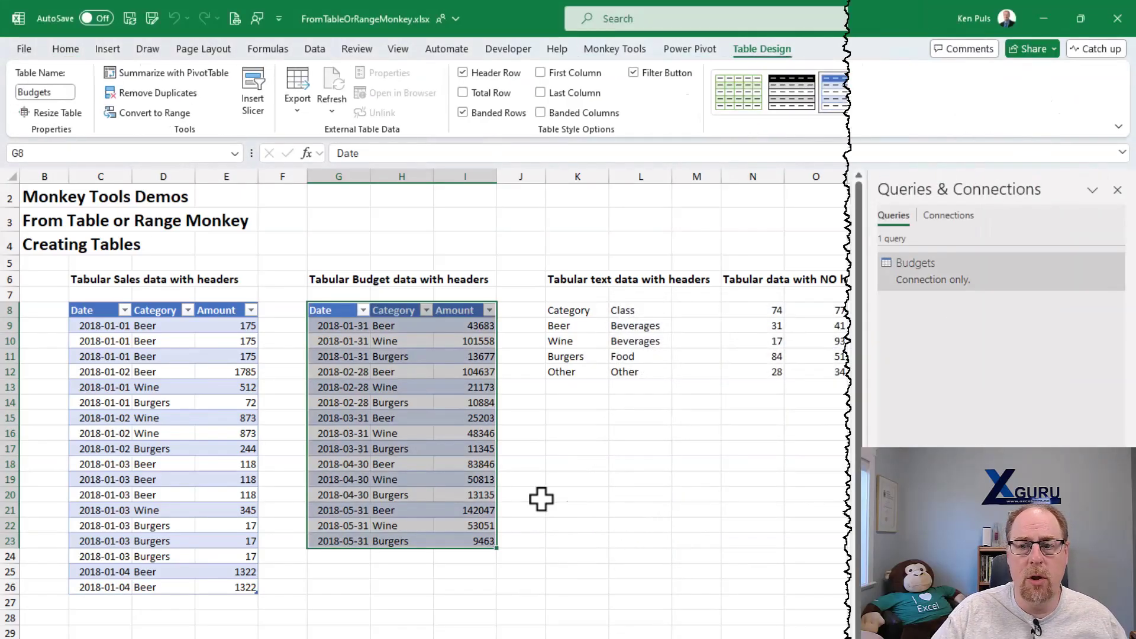
- Open the Budgets query, examine the table name referenced in its Source step, and close the query editor
{"action": "double_click", "coordinate": [918, 284]}
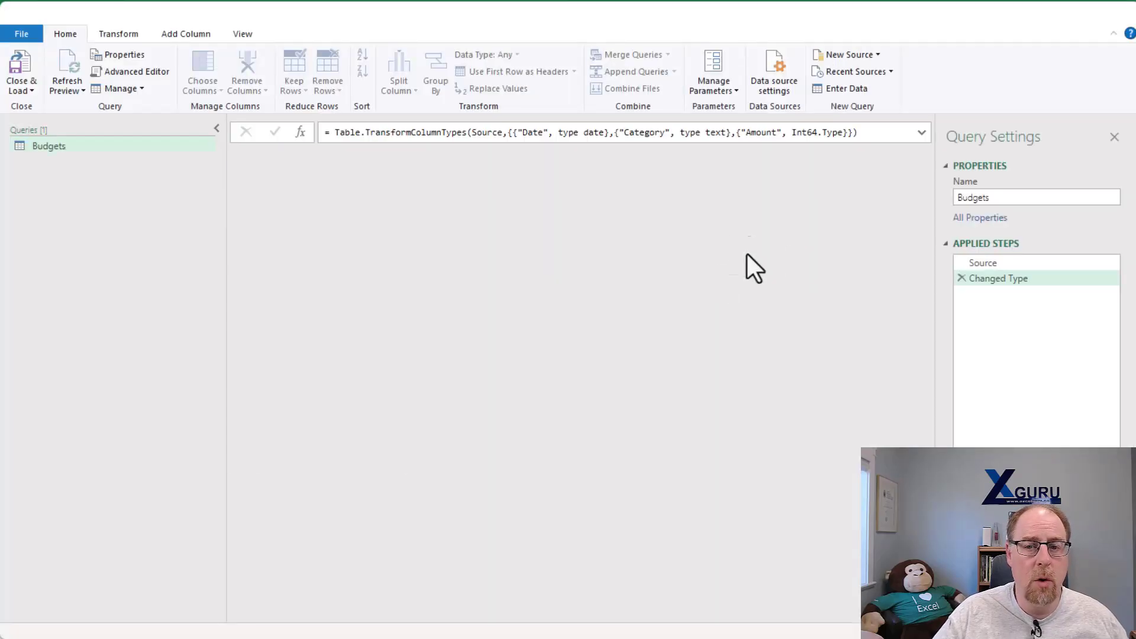
{"action": "left_click", "coordinate": [1000, 265]}
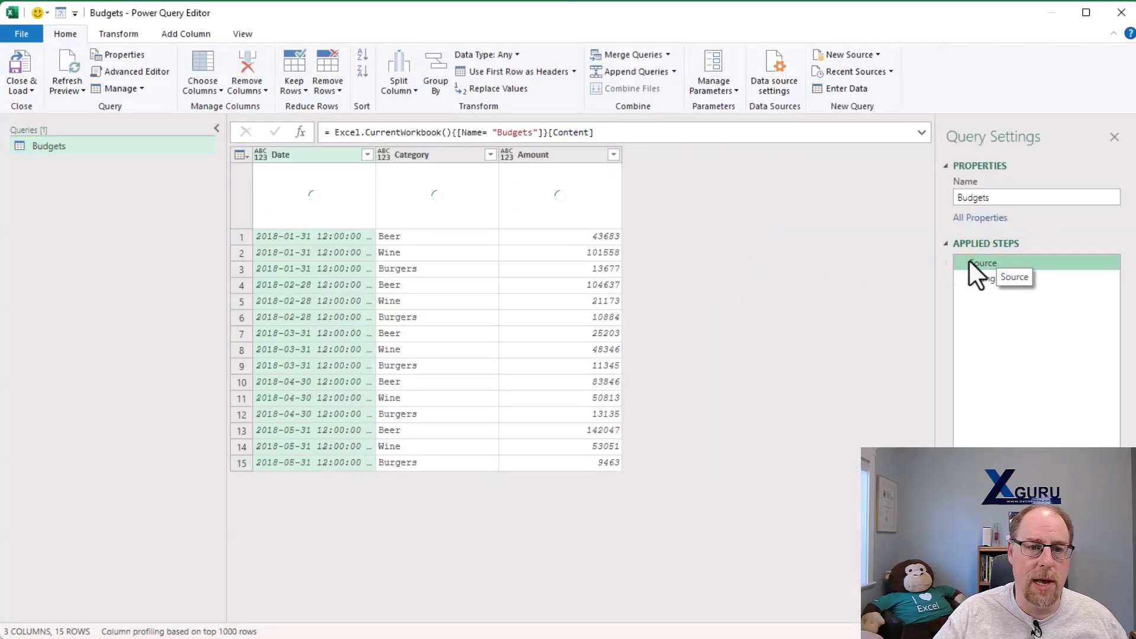
{"action": "left_click_drag", "start_coordinate": [497, 132], "coordinate": [533, 131]}
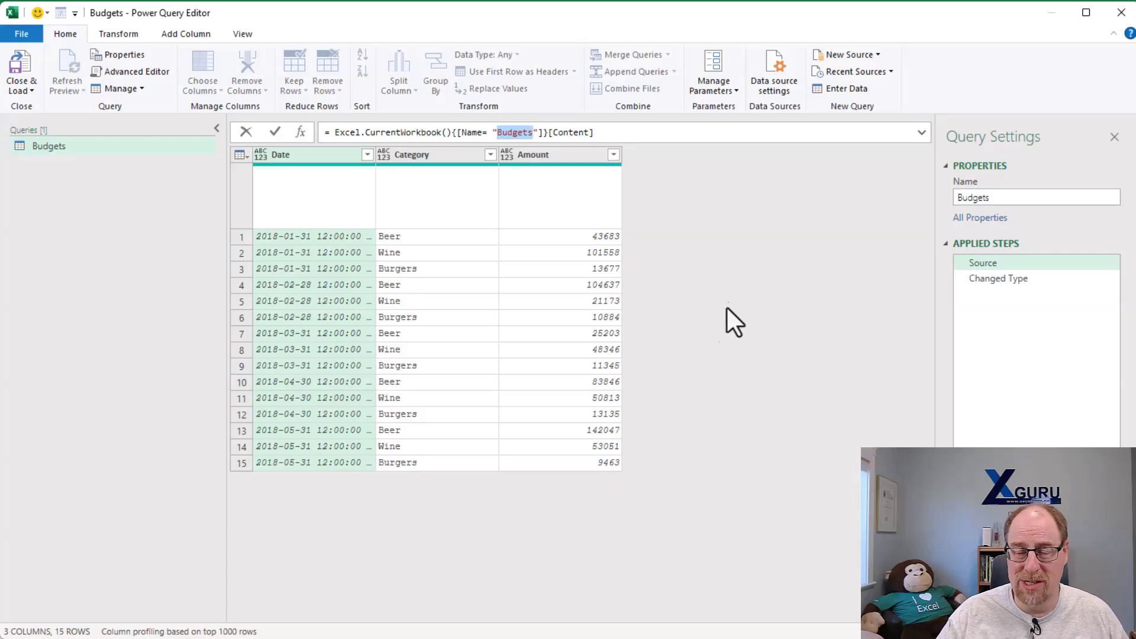
{"action": "left_click", "coordinate": [1122, 13]}
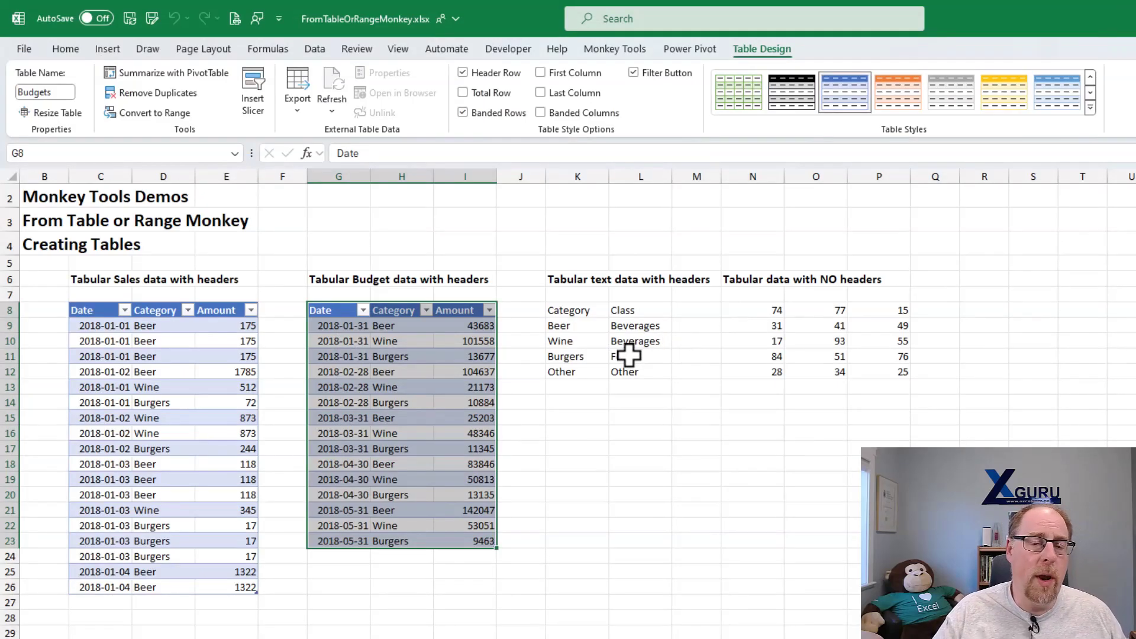
- Get data from the tabular text range K8:L12 as a table with headers named Categories and load its query
{"action": "right_click", "coordinate": [591, 324]}
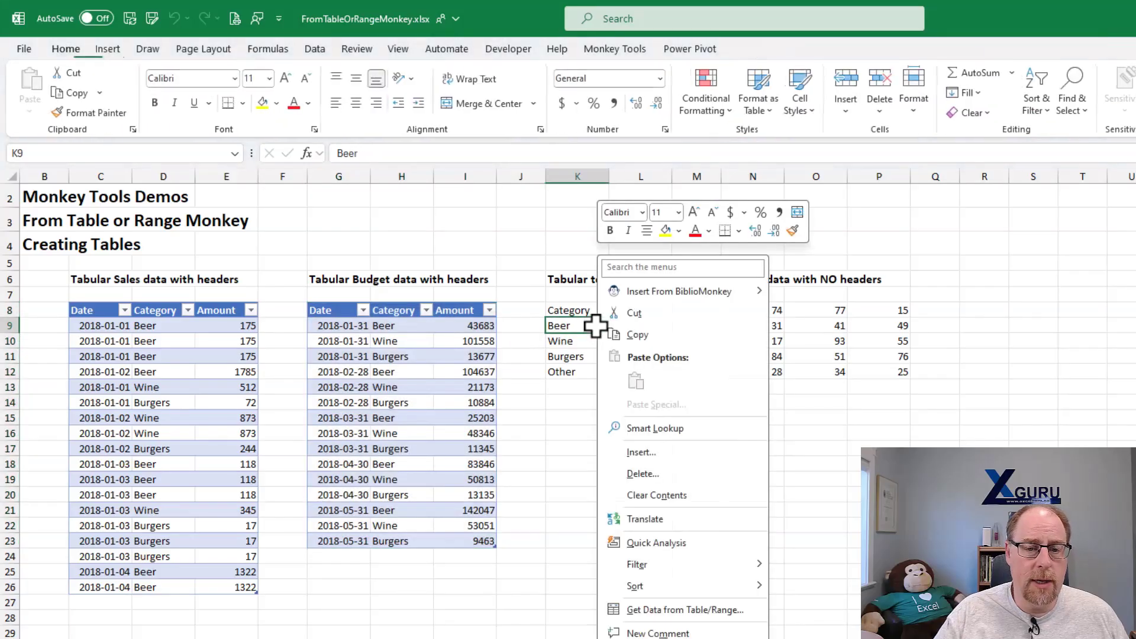
{"action": "left_click", "coordinate": [708, 612]}
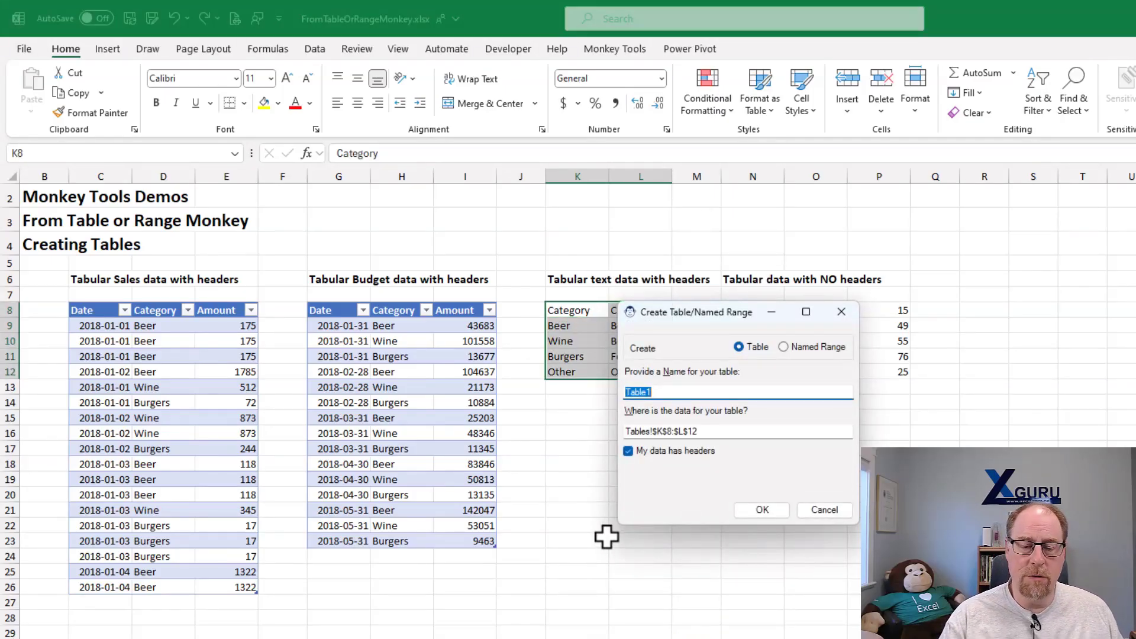
{"action": "type", "text": "Categories"}
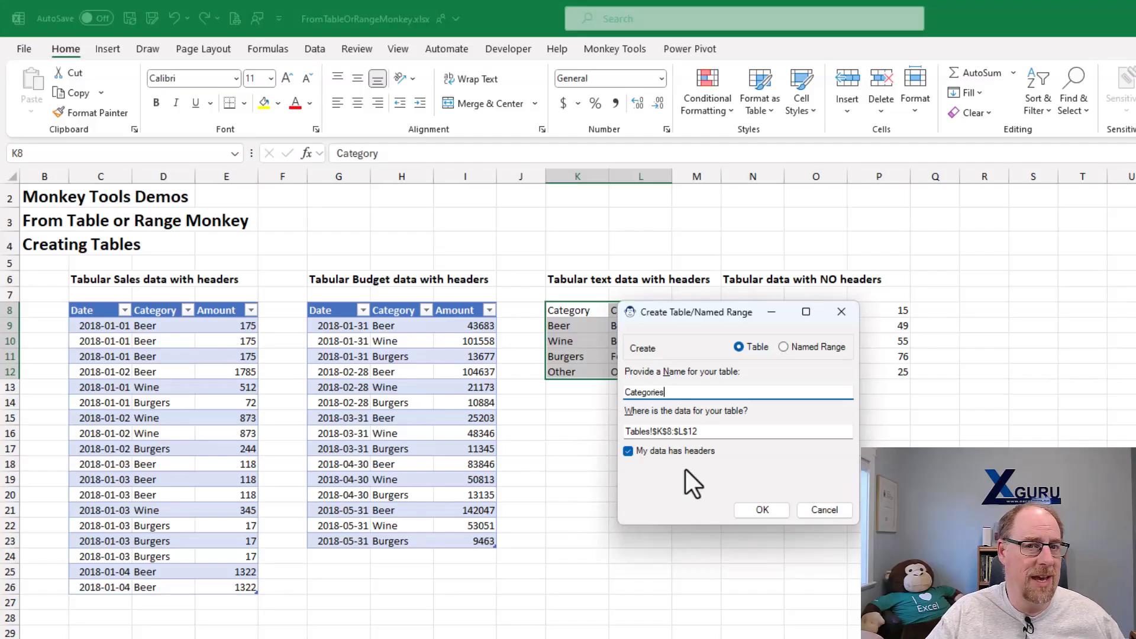
{"action": "left_click", "coordinate": [759, 508]}
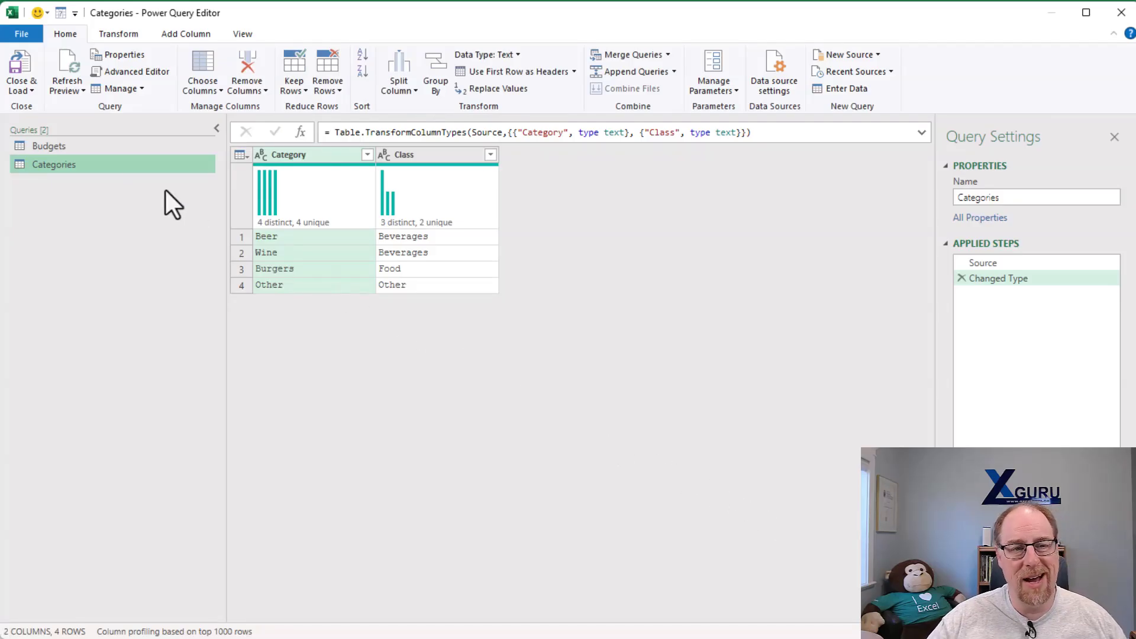
{"action": "left_click", "coordinate": [19, 62]}
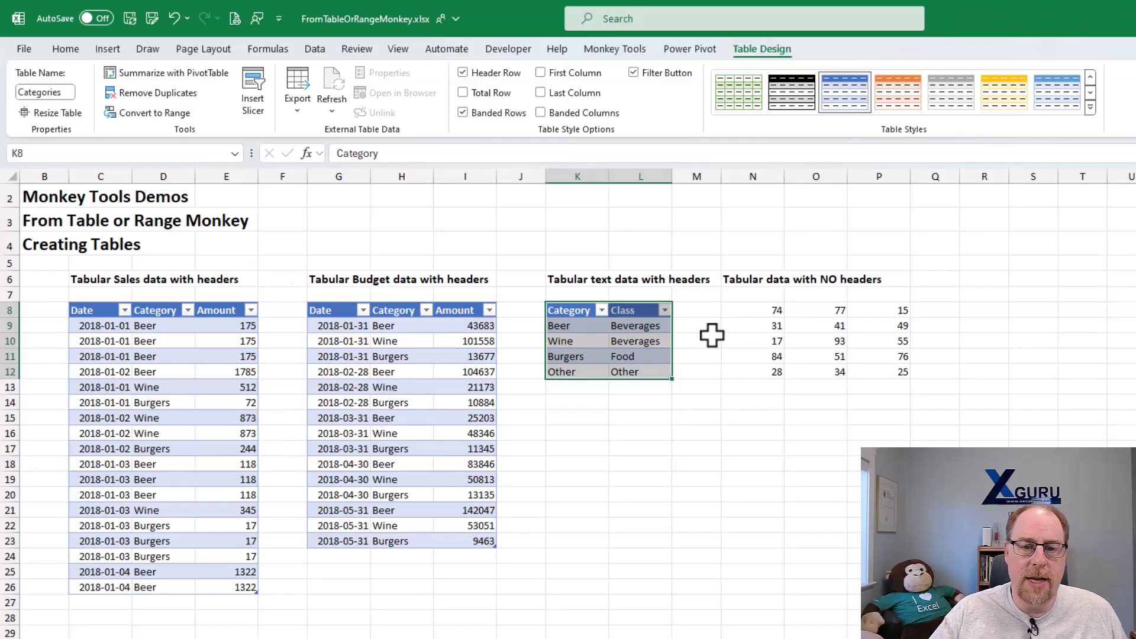
- Convert the data in N8:P12 into a table without headers named Data and create a connection-only query for it
{"action": "left_click", "coordinate": [748, 340]}
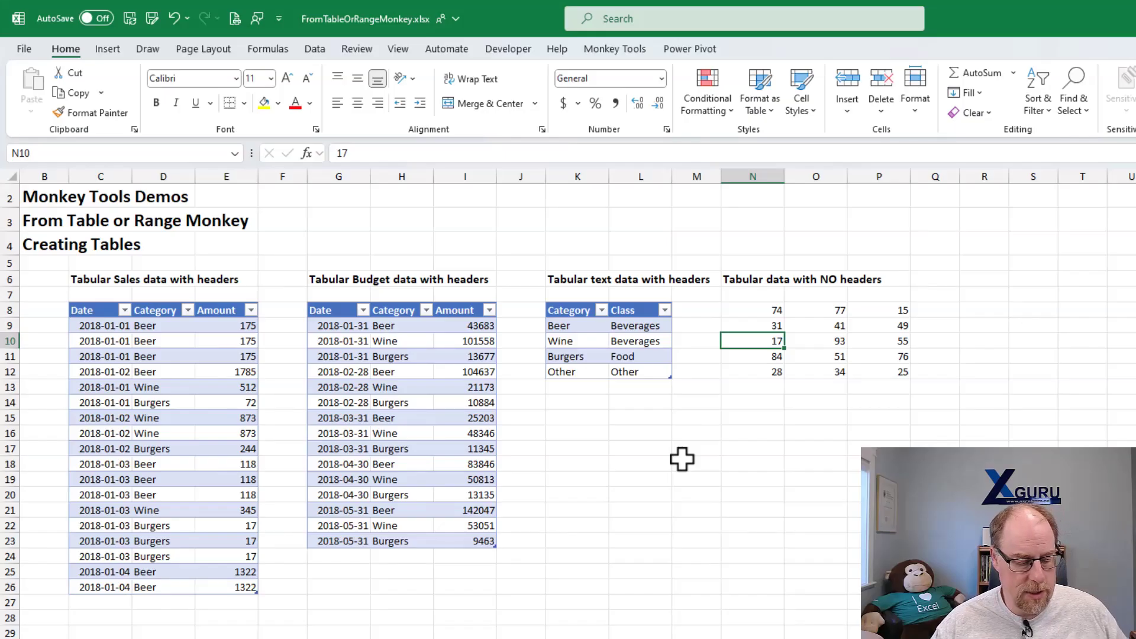
{"action": "key", "text": "ctrl+t"}
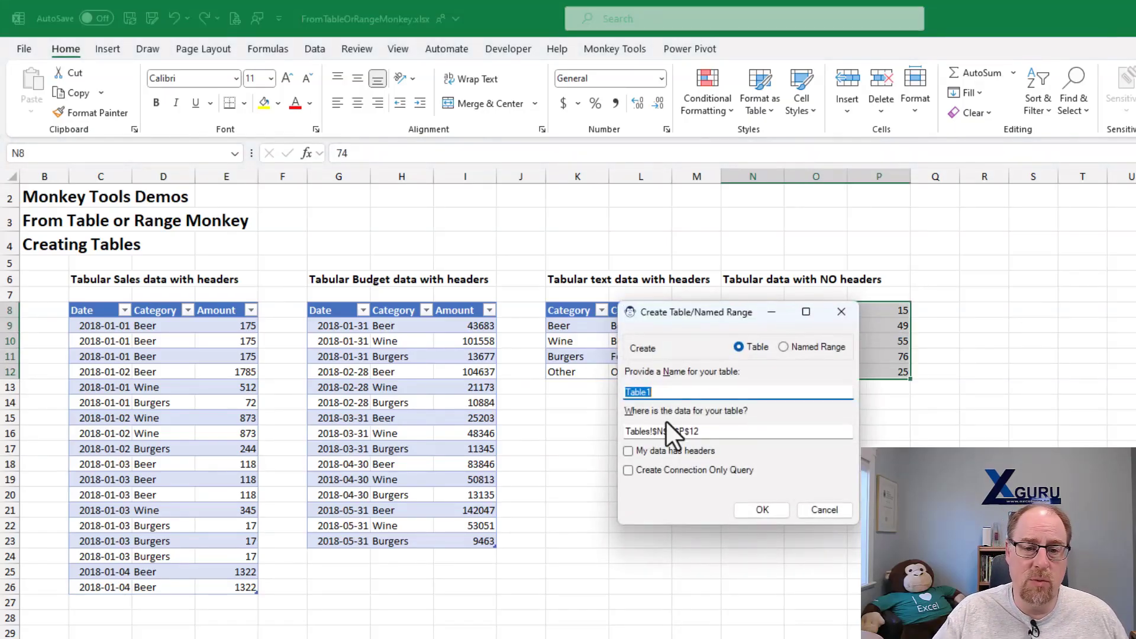
{"action": "type", "text": "Data"}
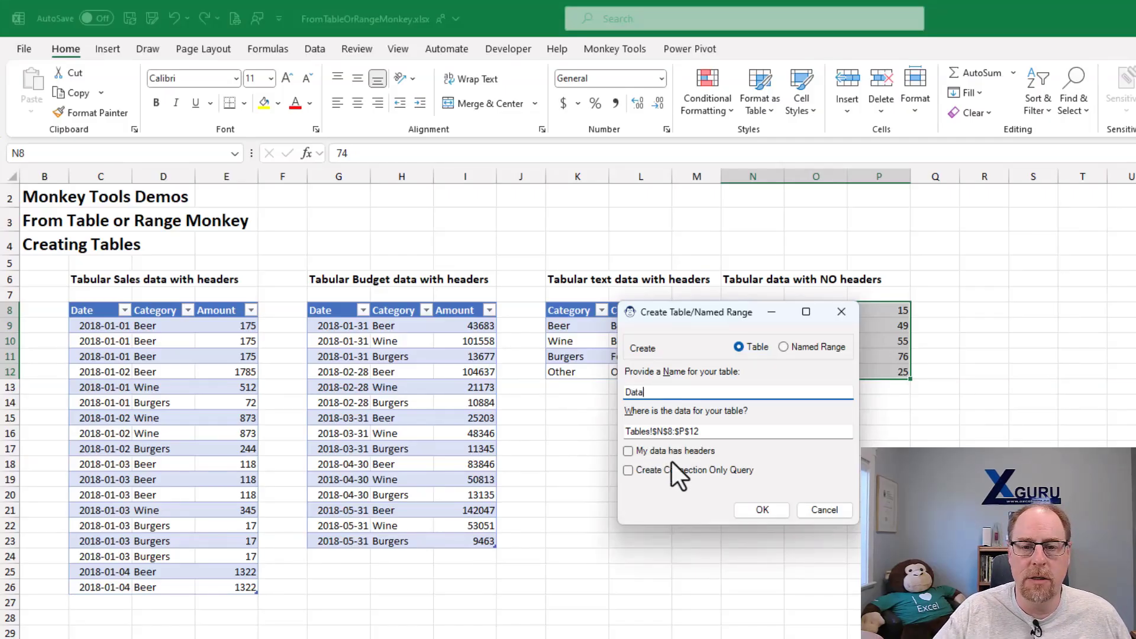
{"action": "left_click_drag", "start_coordinate": [685, 318], "coordinate": [537, 290]}
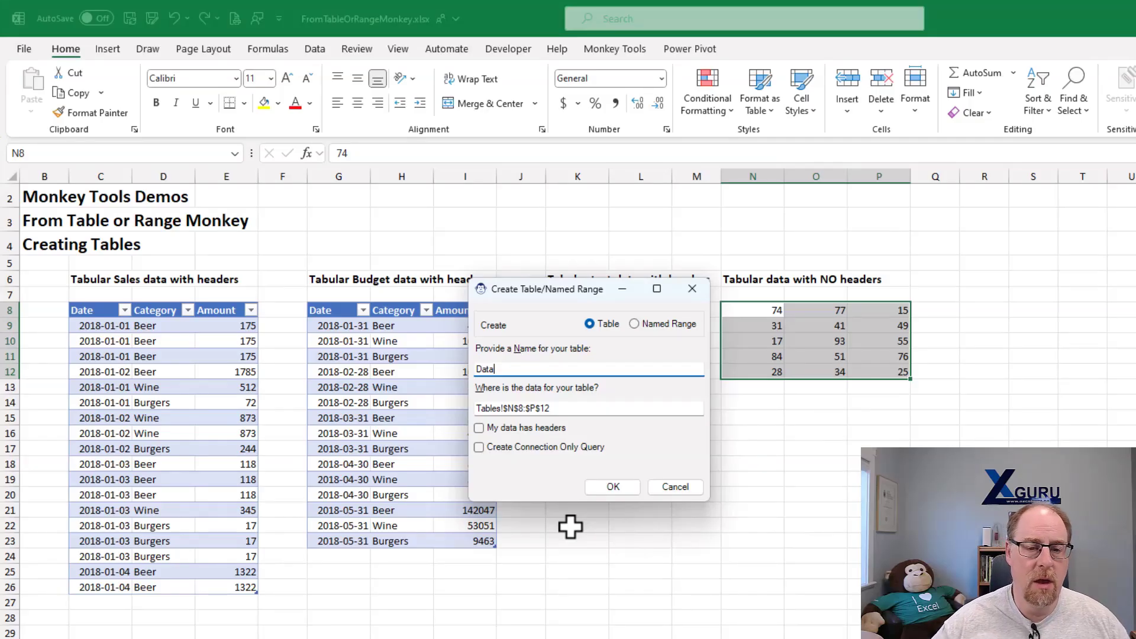
{"action": "left_click", "coordinate": [509, 449]}
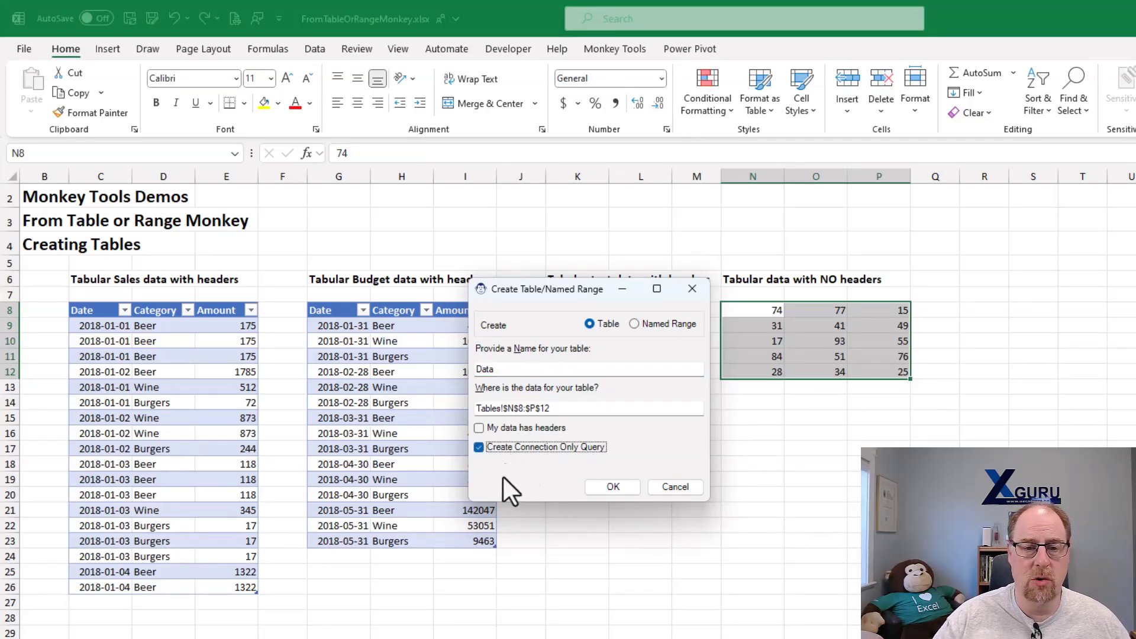
{"action": "left_click", "coordinate": [610, 487]}
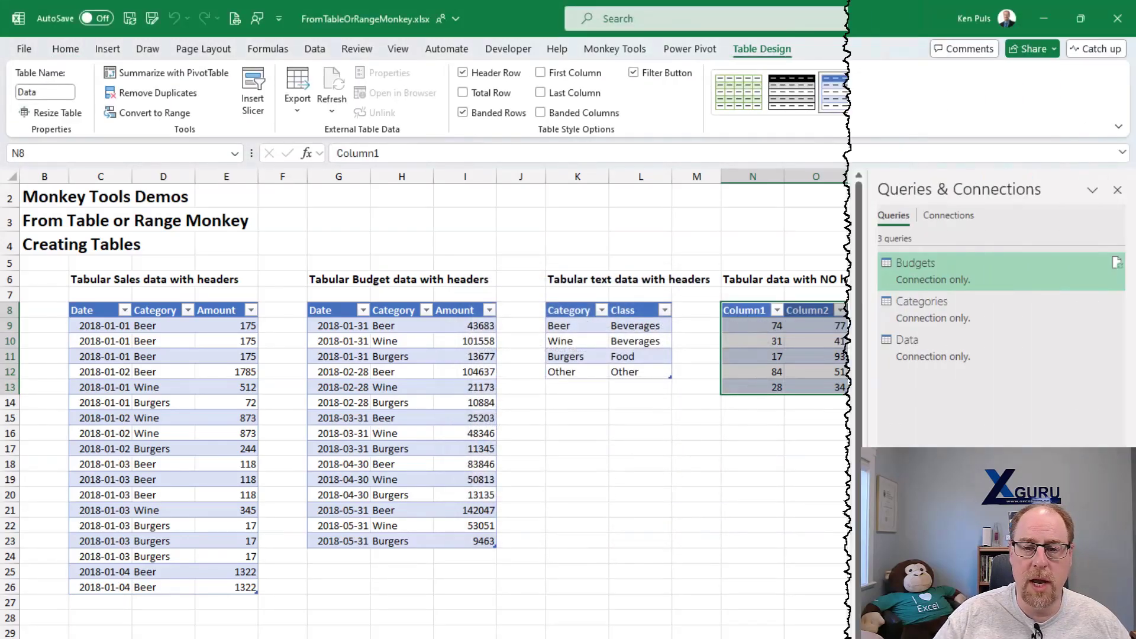
- Open the Data query and examine its Source step
{"action": "left_click", "coordinate": [929, 355]}
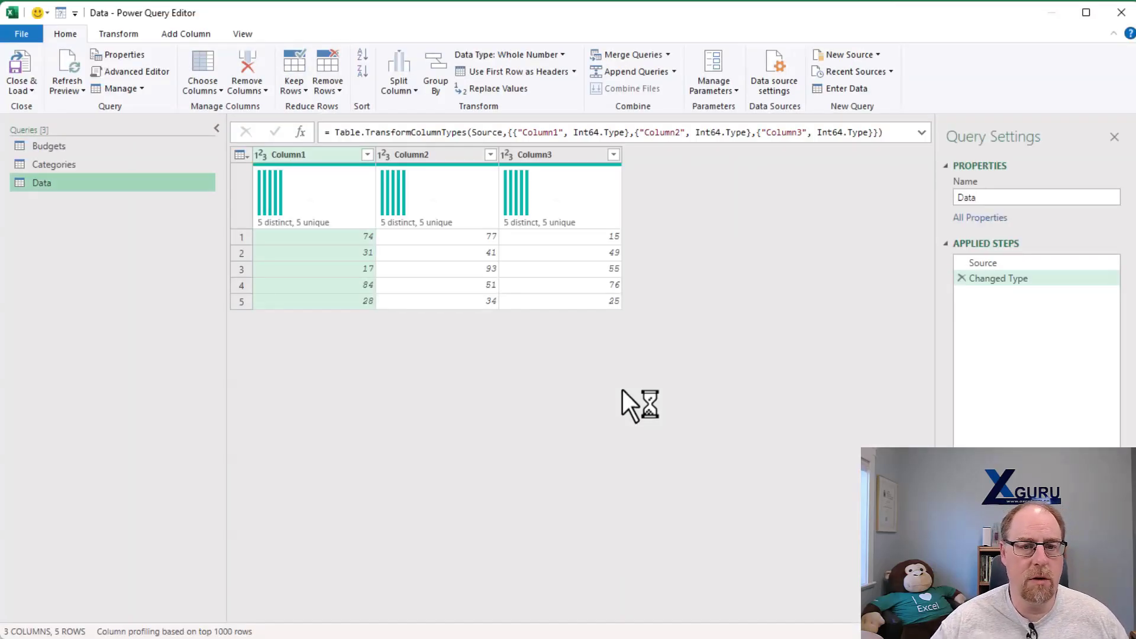
{"action": "left_click", "coordinate": [999, 262]}
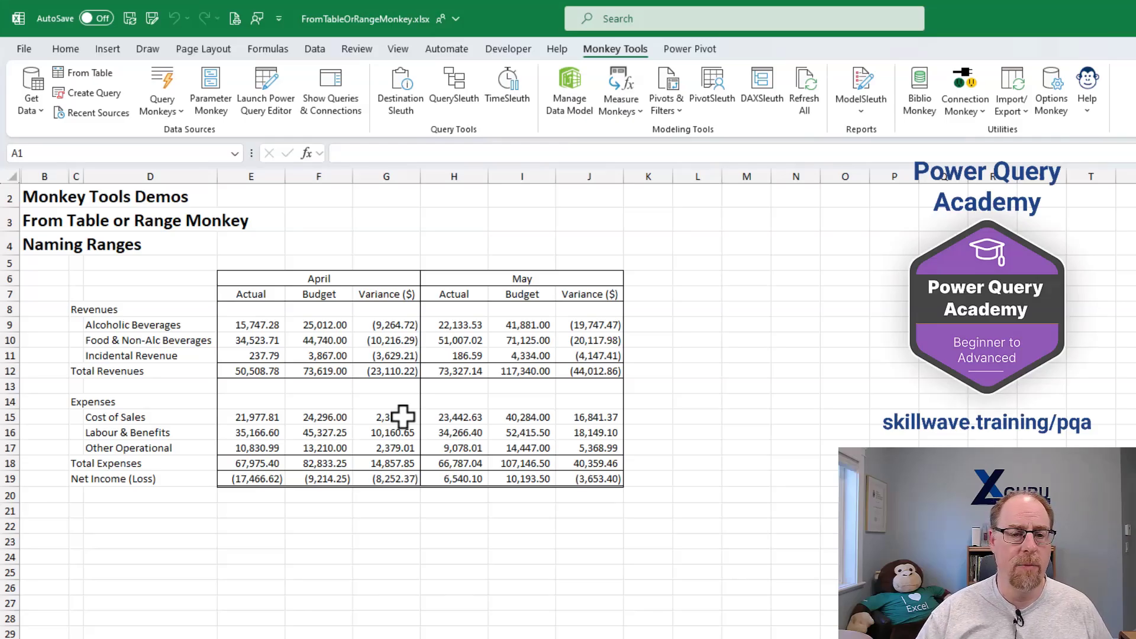
- Select the whole April and May financial statement in C6:J19
{"action": "left_click_drag", "start_coordinate": [76, 274], "coordinate": [589, 479]}
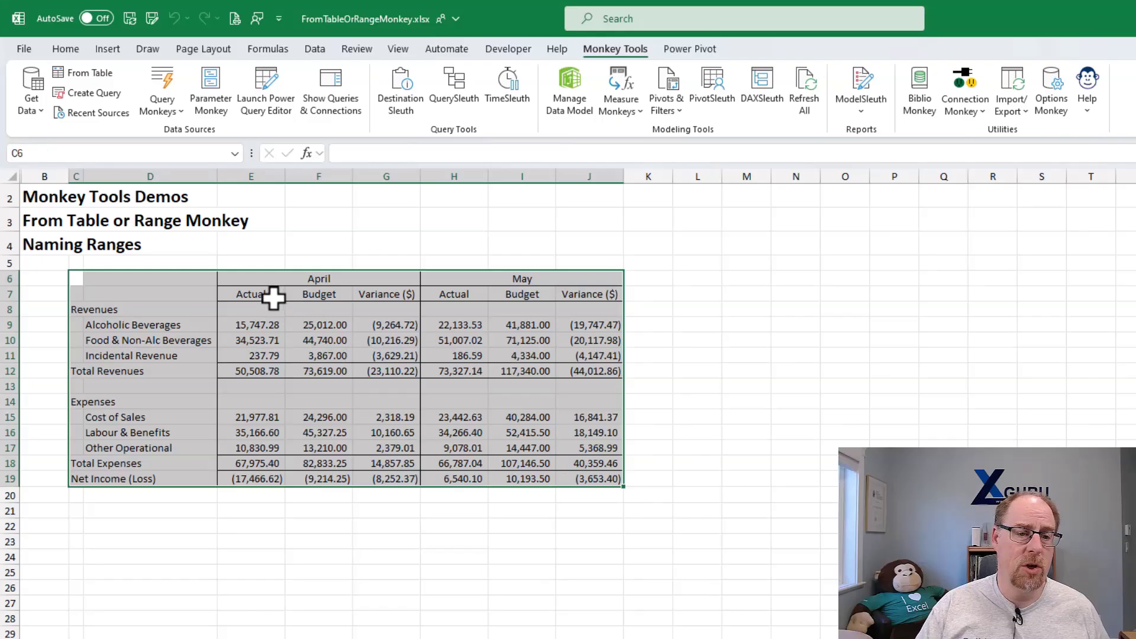
{"action": "right_click", "coordinate": [273, 298]}
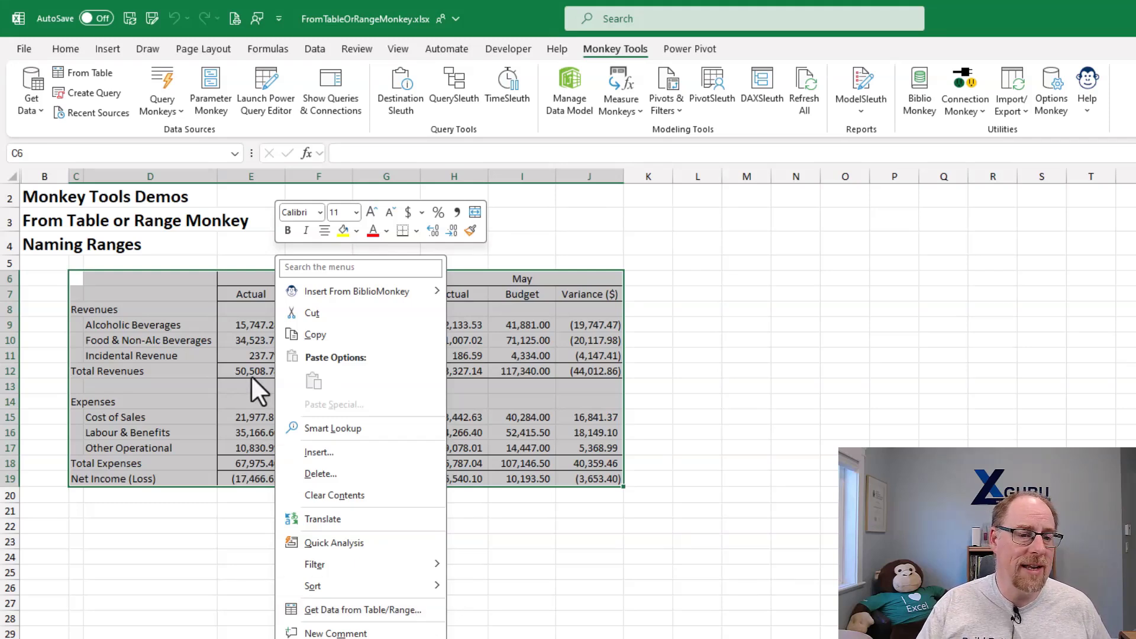
{"action": "key", "text": "Escape"}
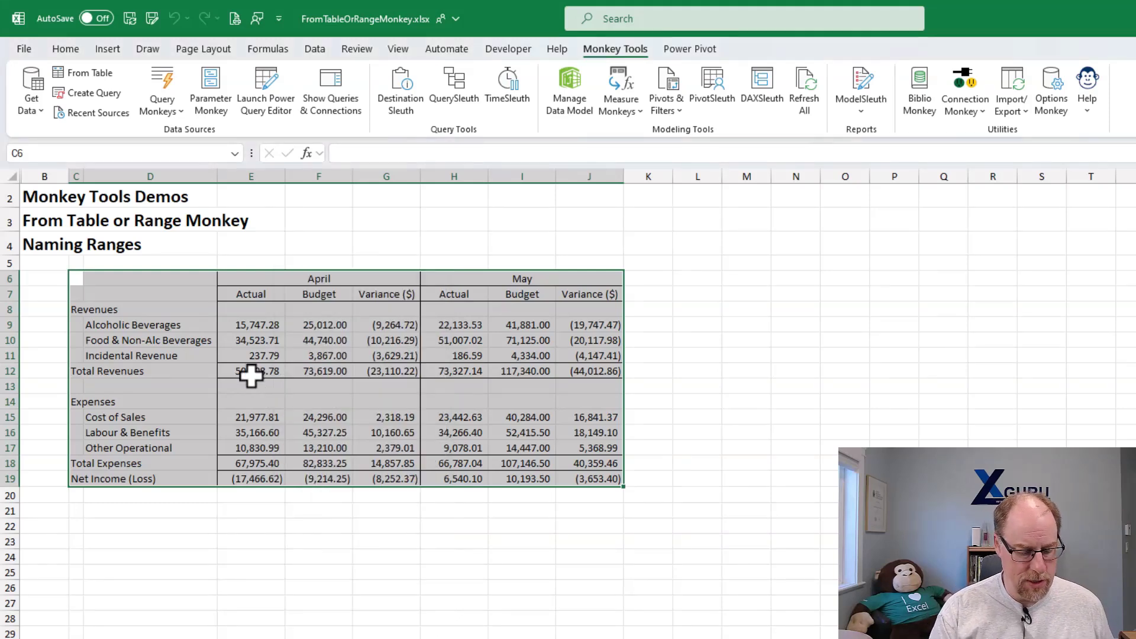
{"action": "key", "text": "ctrl+t"}
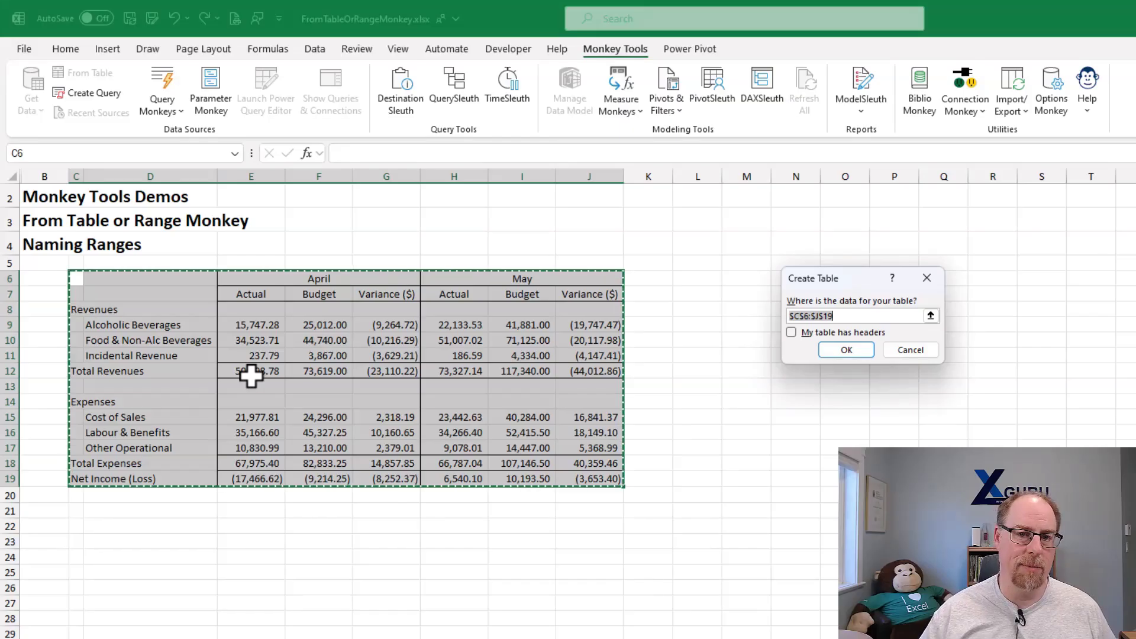
{"action": "left_click", "coordinate": [910, 350]}
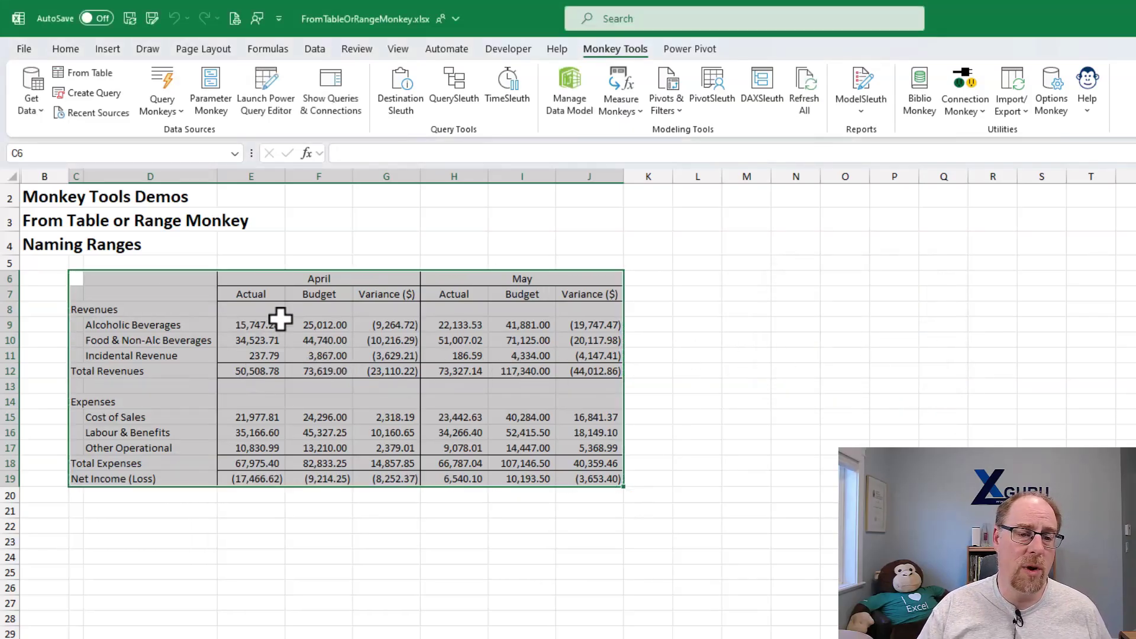
- Get data from the selected statement C6:J19 as a named range called Statement with Workbook scope
{"action": "right_click", "coordinate": [263, 290]}
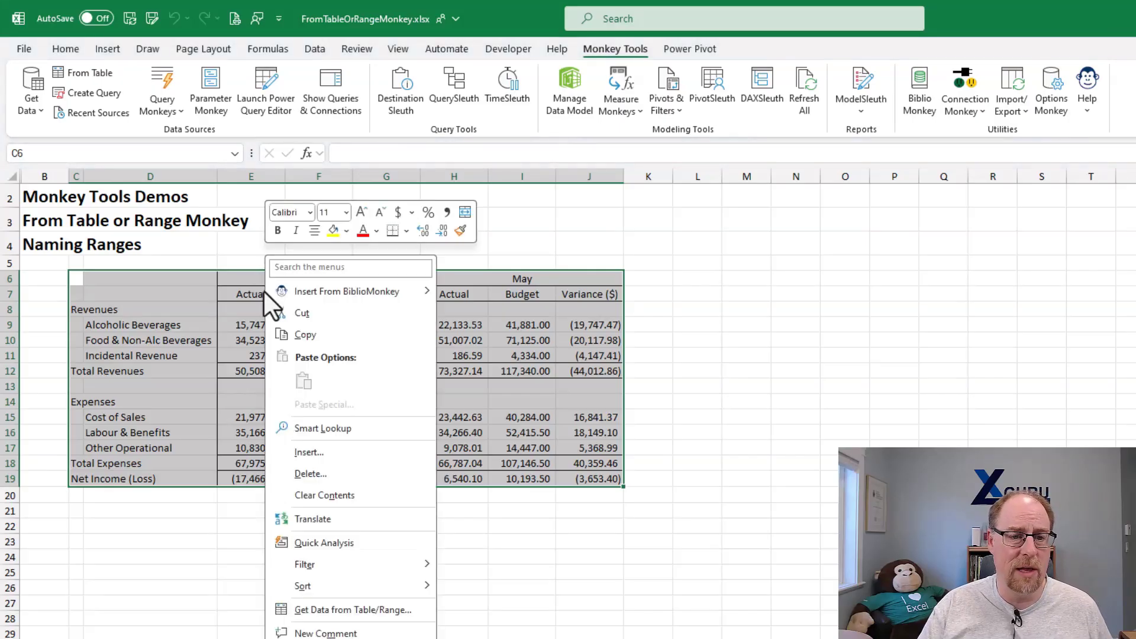
{"action": "left_click", "coordinate": [398, 604]}
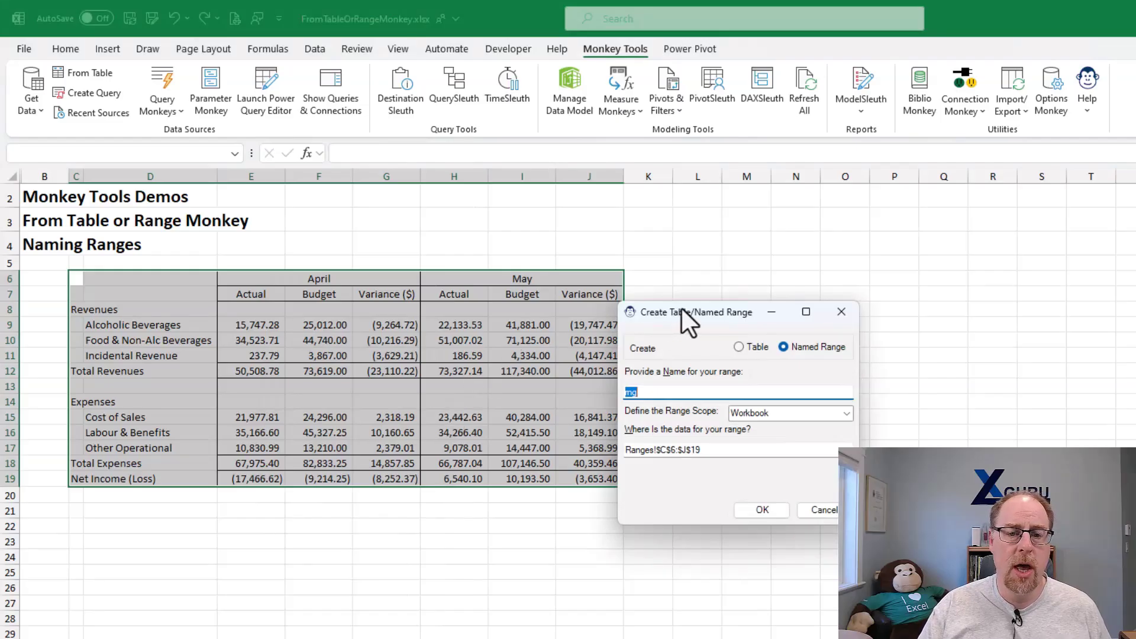
{"action": "left_click_drag", "start_coordinate": [676, 306], "coordinate": [533, 236]}
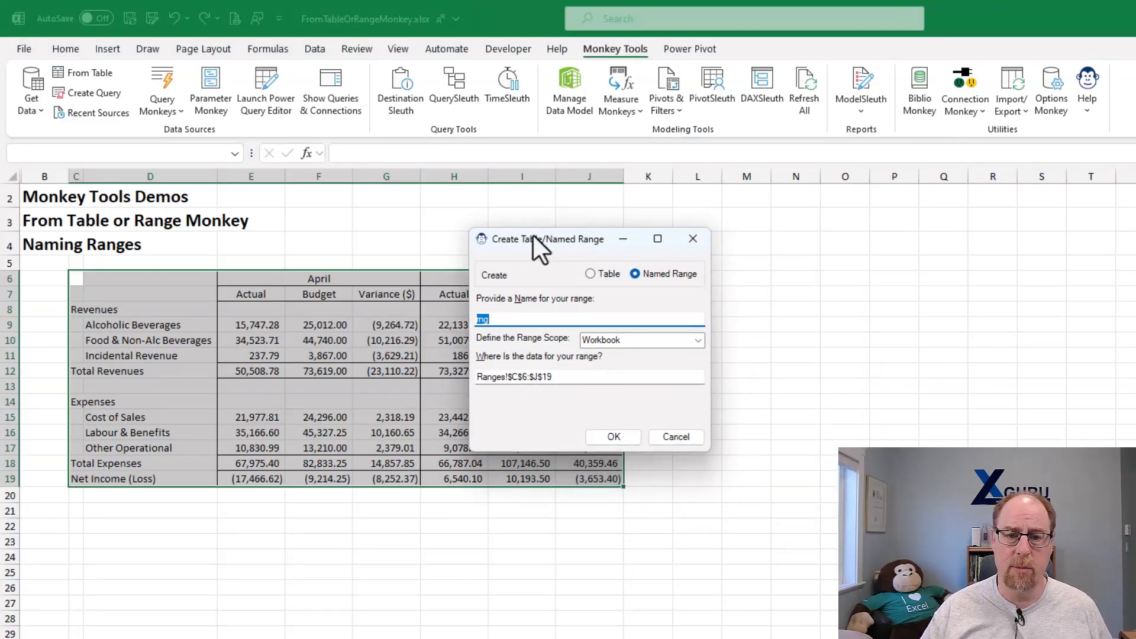
{"action": "left_click", "coordinate": [591, 274]}
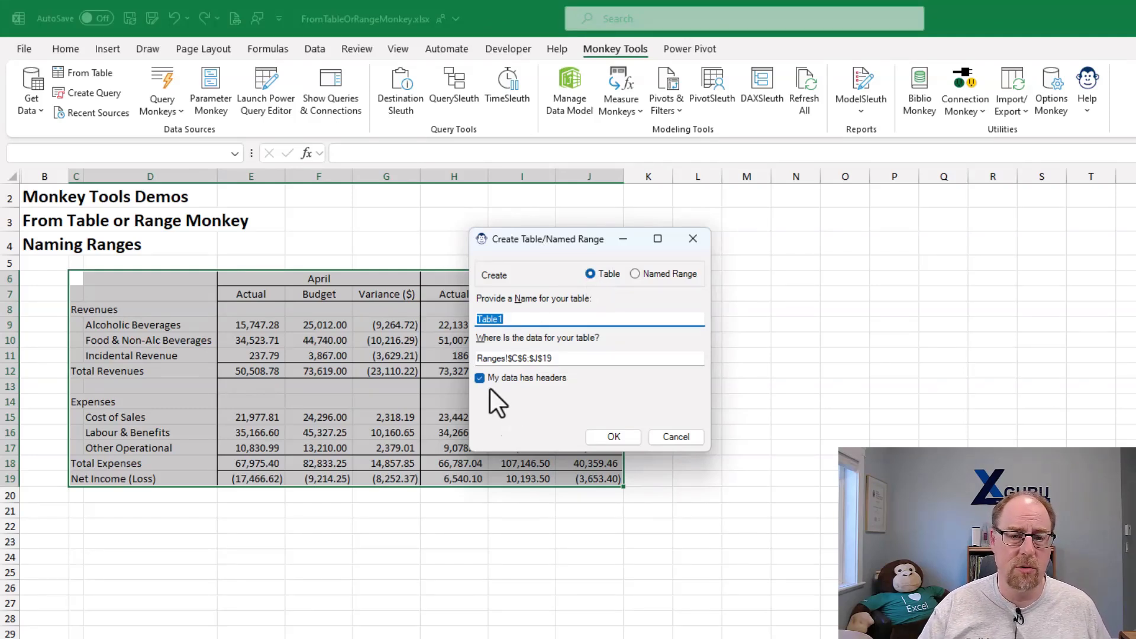
{"action": "left_click", "coordinate": [636, 274]}
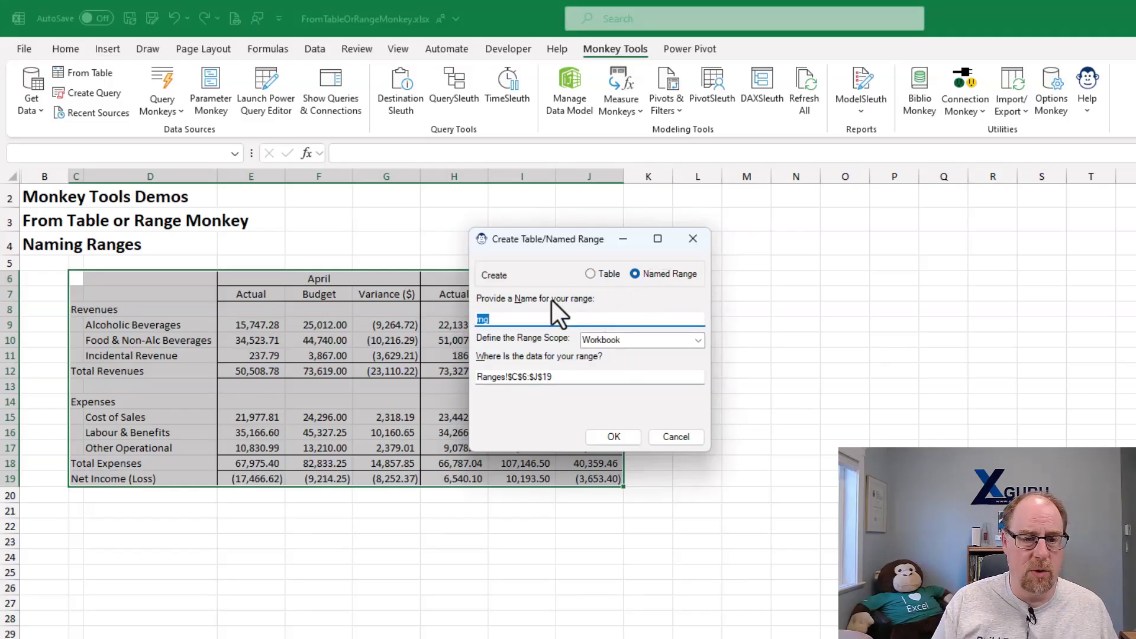
{"action": "type", "text": "Statement"}
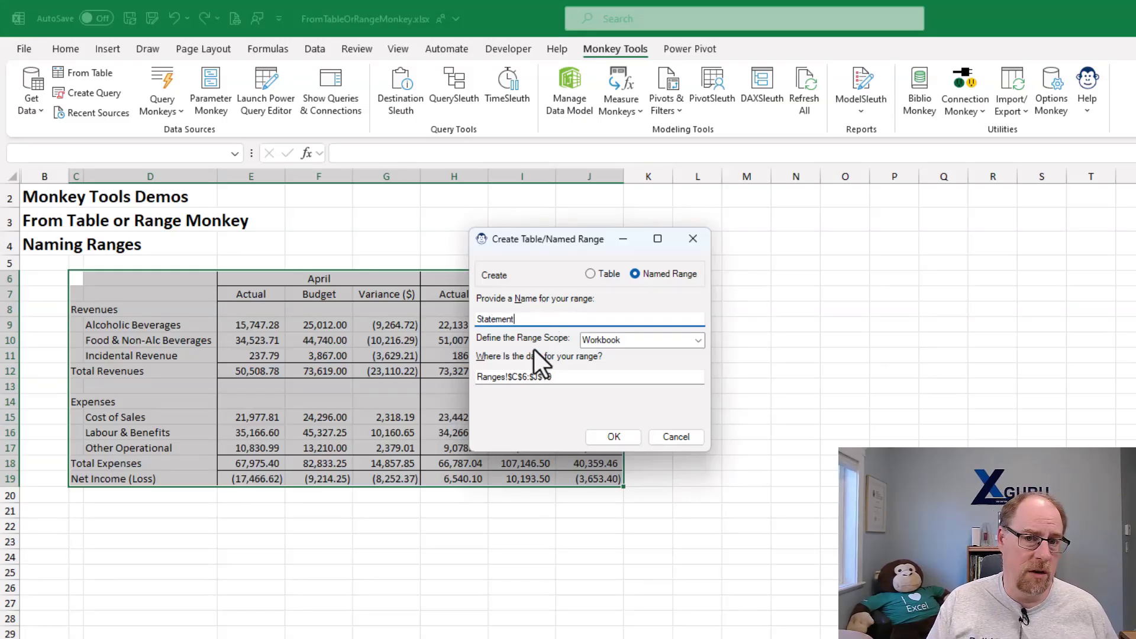
{"action": "left_click", "coordinate": [698, 340]}
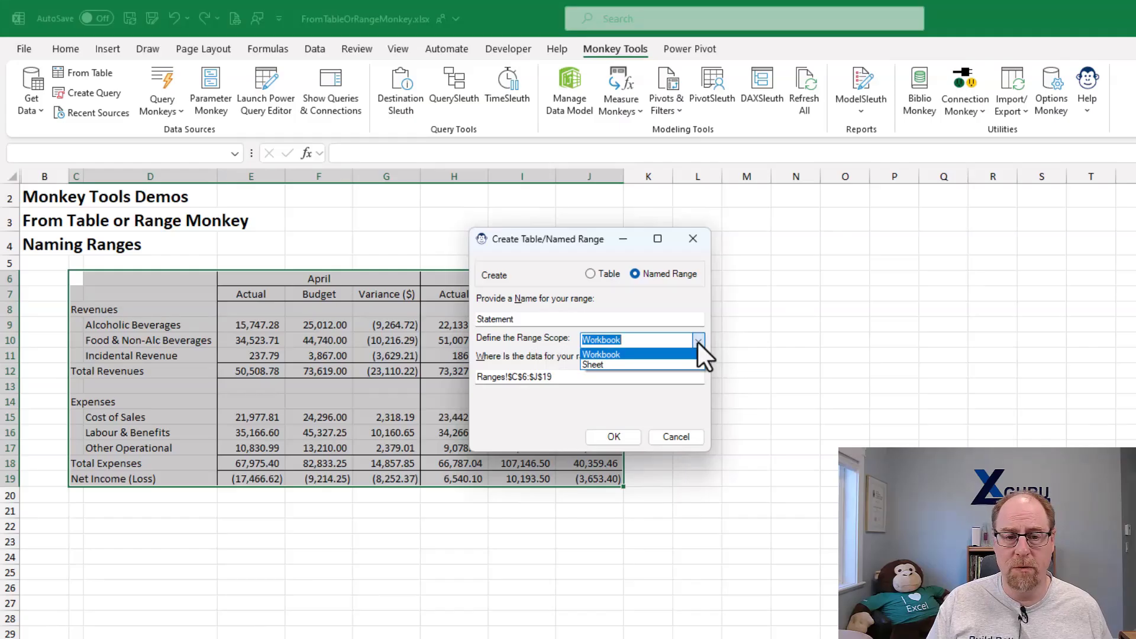
{"action": "left_click", "coordinate": [697, 342]}
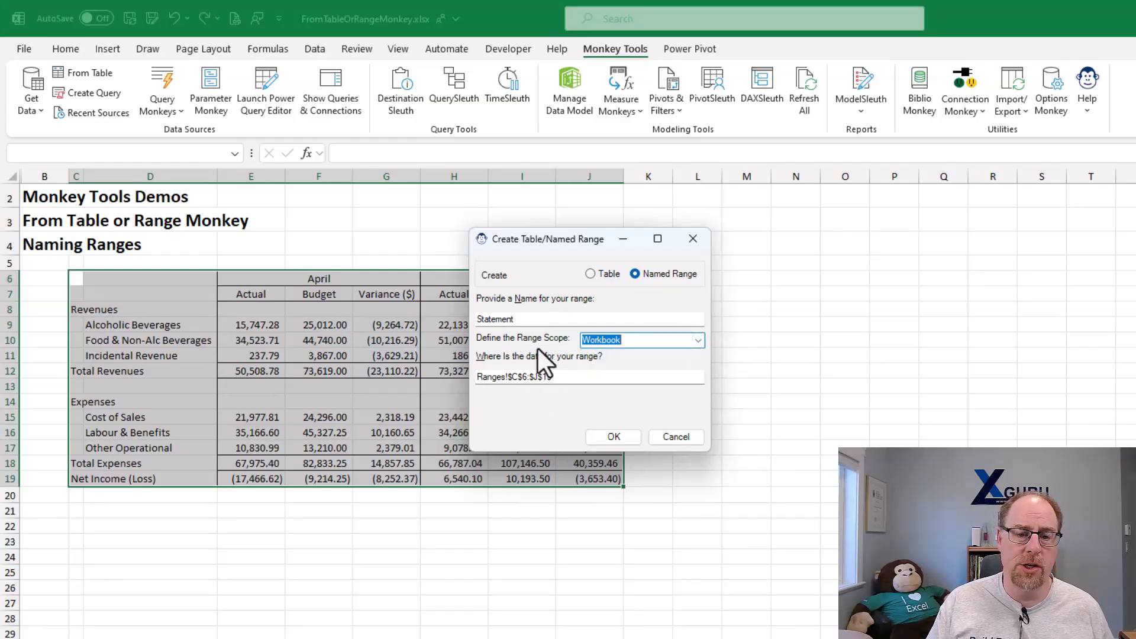
{"action": "left_click", "coordinate": [621, 438]}
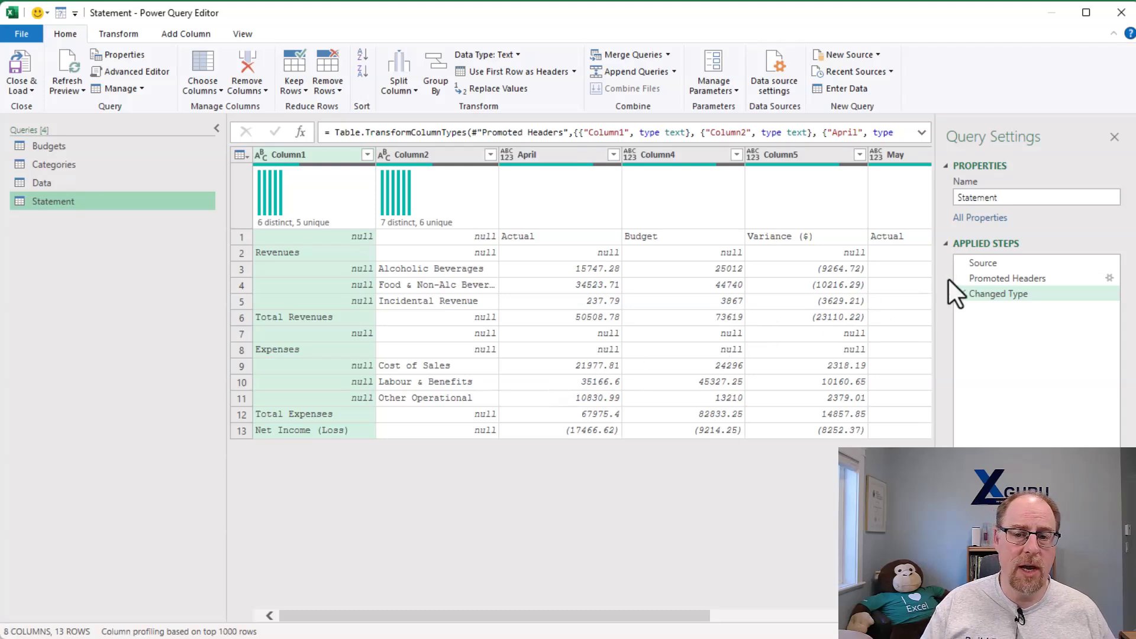
- Check the Source step of the Statement query, and close and load the query
{"action": "left_click", "coordinate": [999, 264]}
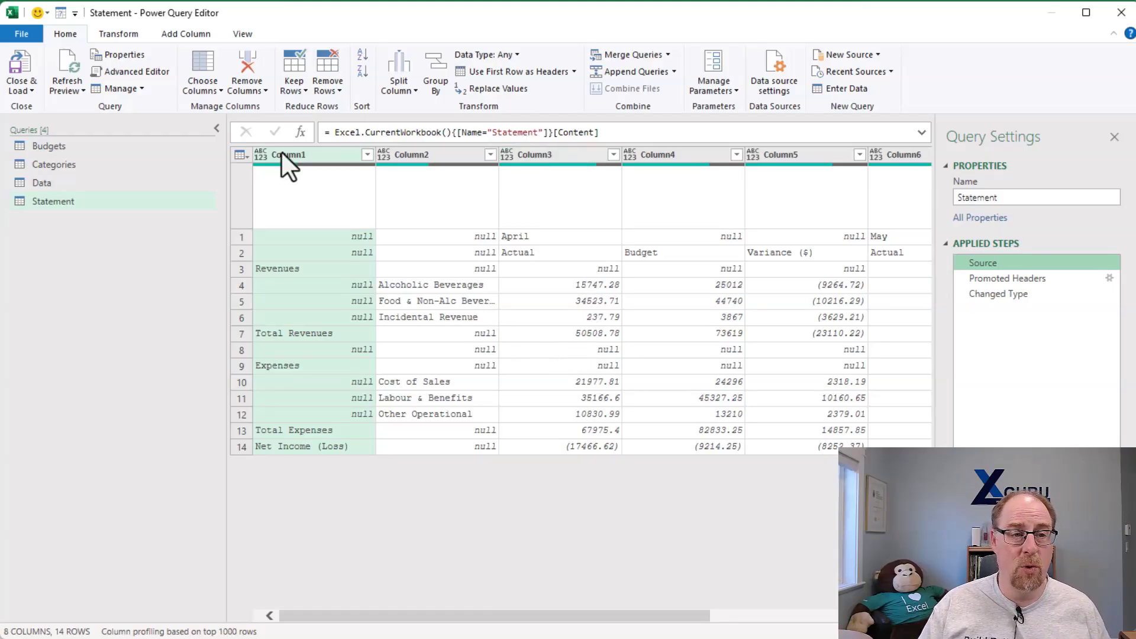
{"action": "left_click", "coordinate": [26, 62]}
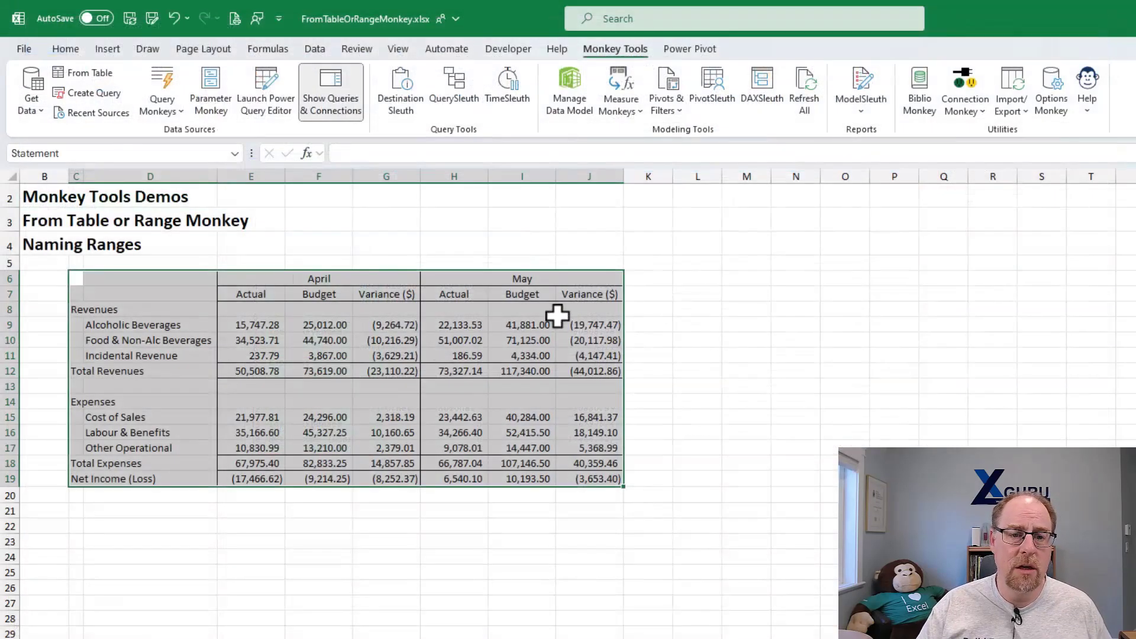
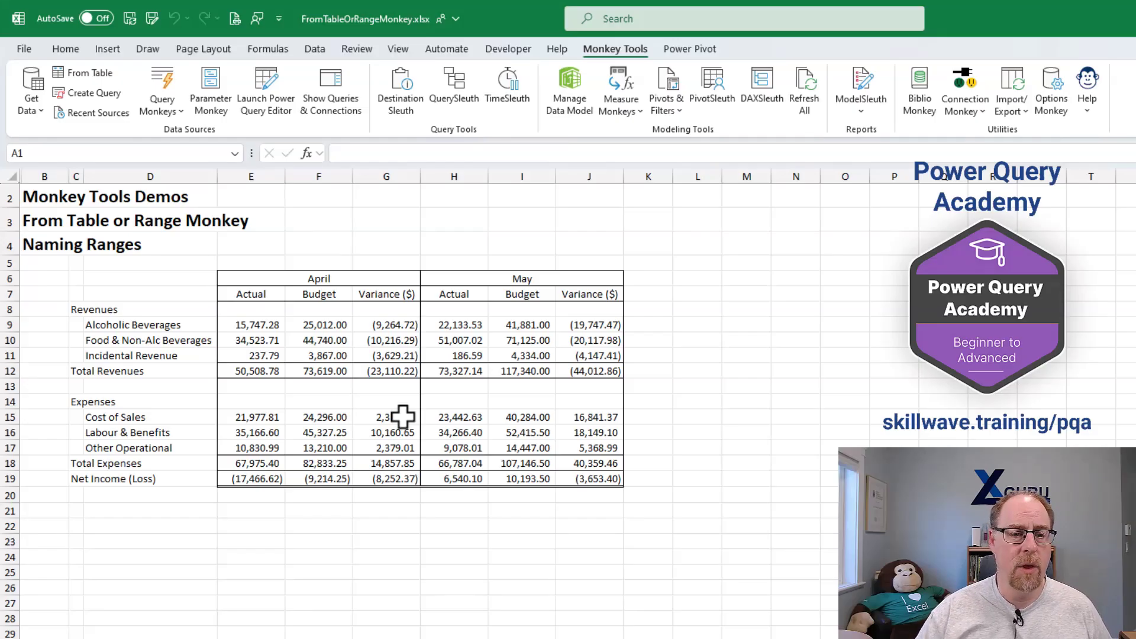
- Select the April and May financial statement in C6:J19, including its header rows
{"action": "left_click_drag", "start_coordinate": [77, 276], "coordinate": [590, 479]}
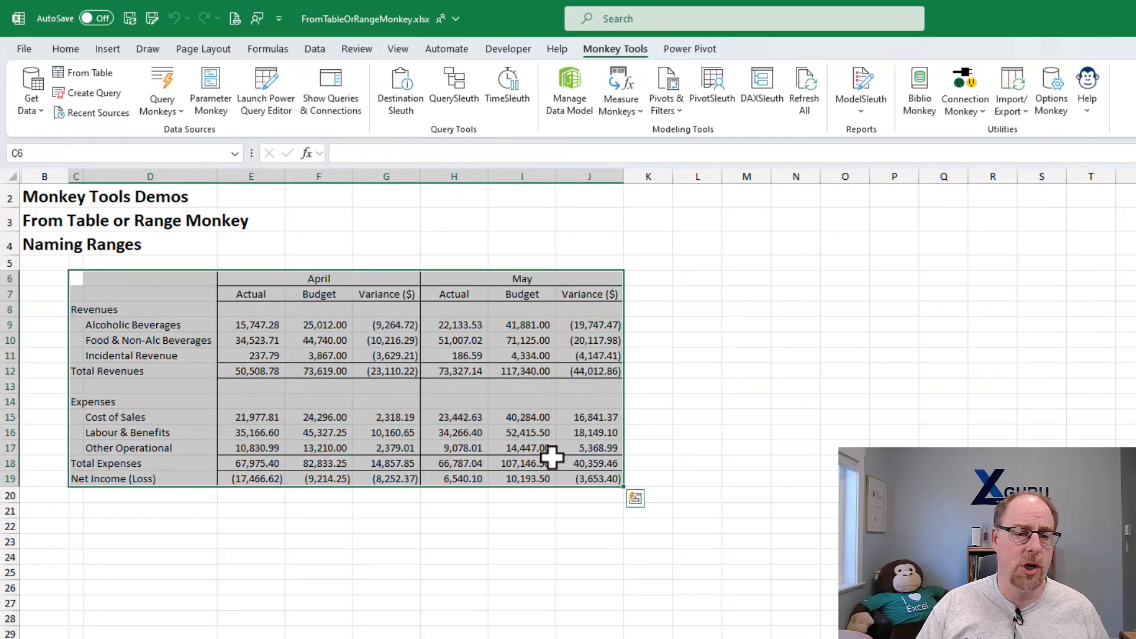
{"action": "right_click", "coordinate": [272, 298]}
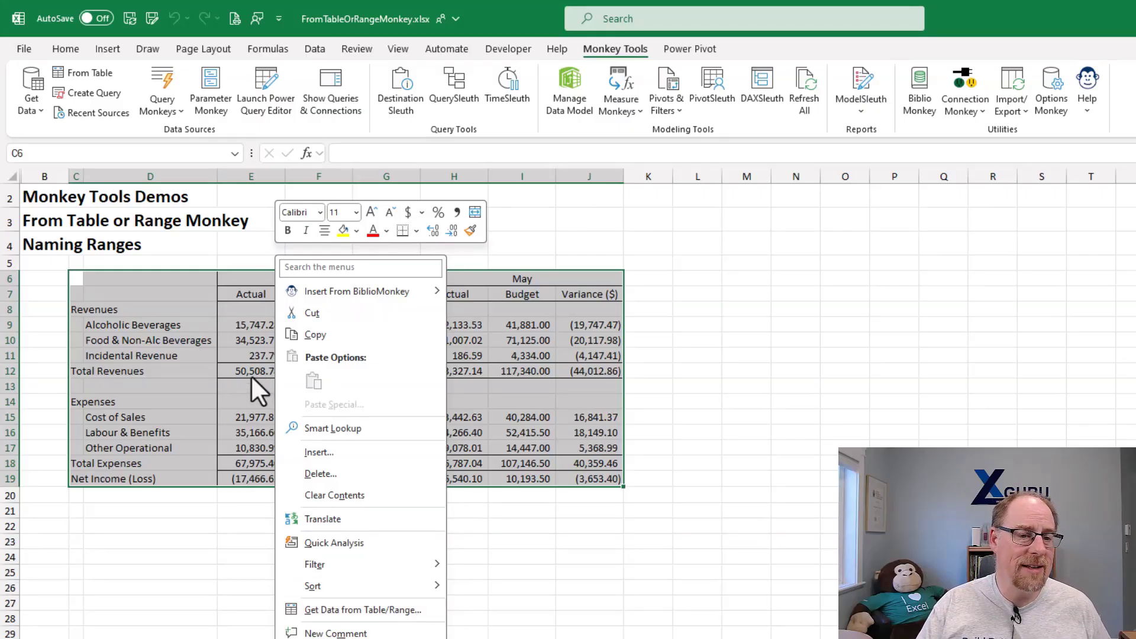
{"action": "key", "text": "Escape"}
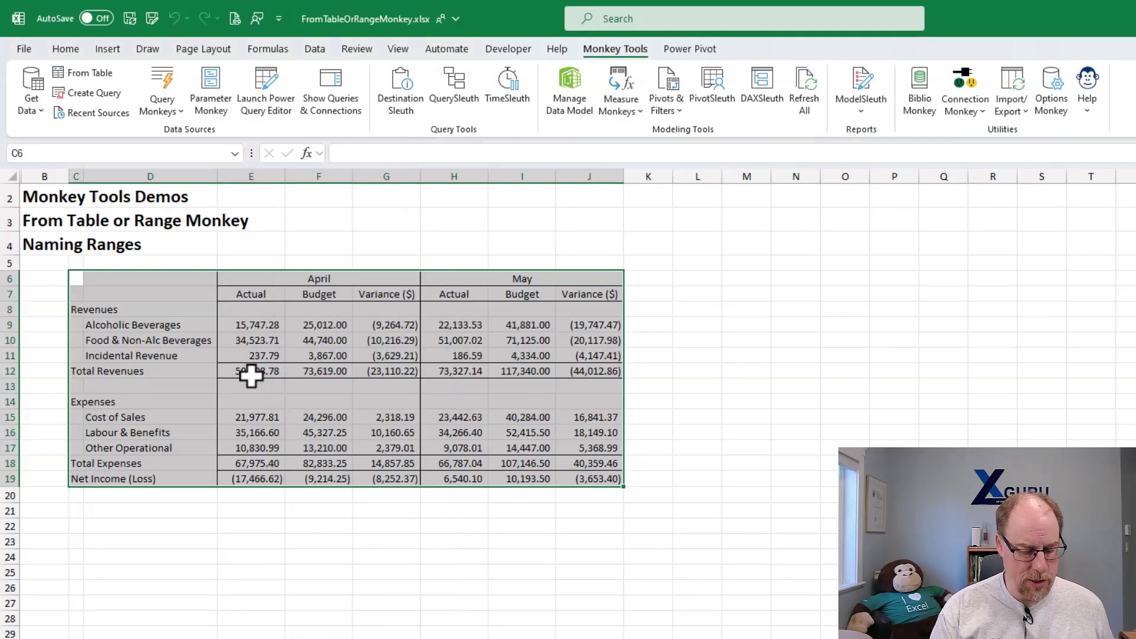
{"action": "key", "text": "ctrl+t"}
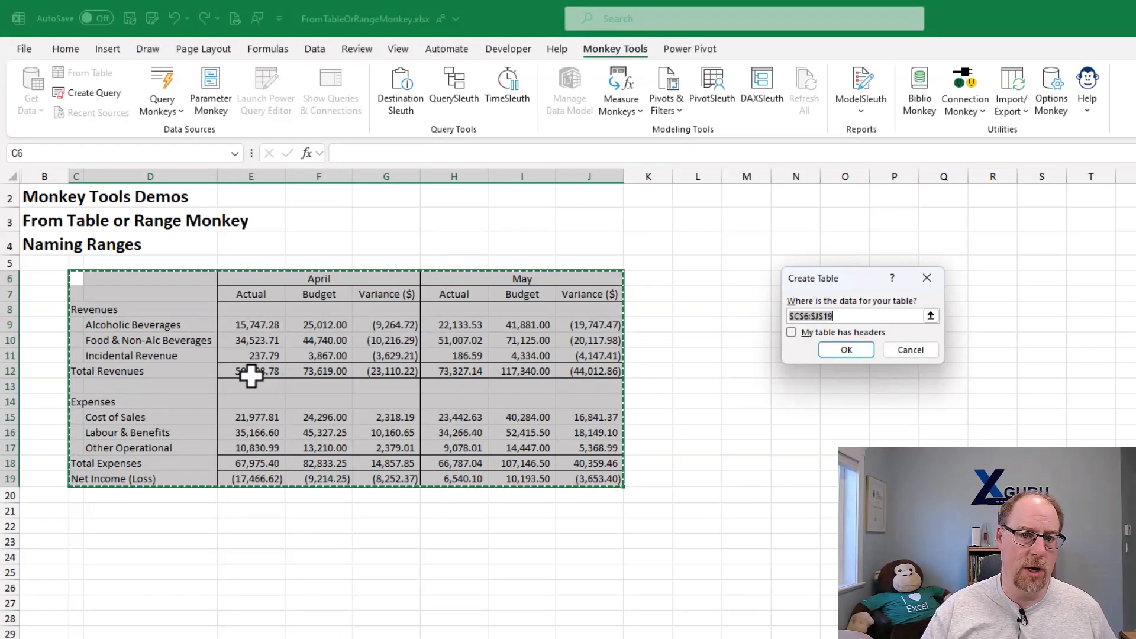
{"action": "left_click", "coordinate": [910, 351]}
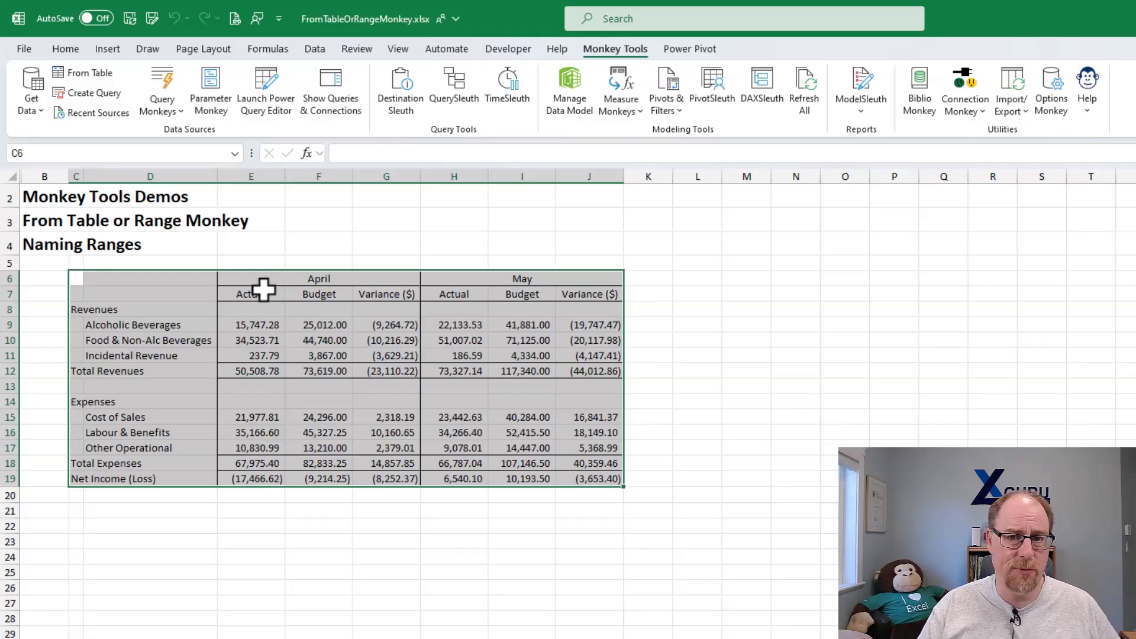
- Get data from the selected statement range C6:J19 as a named range called Statement with Workbook scope
{"action": "right_click", "coordinate": [263, 290]}
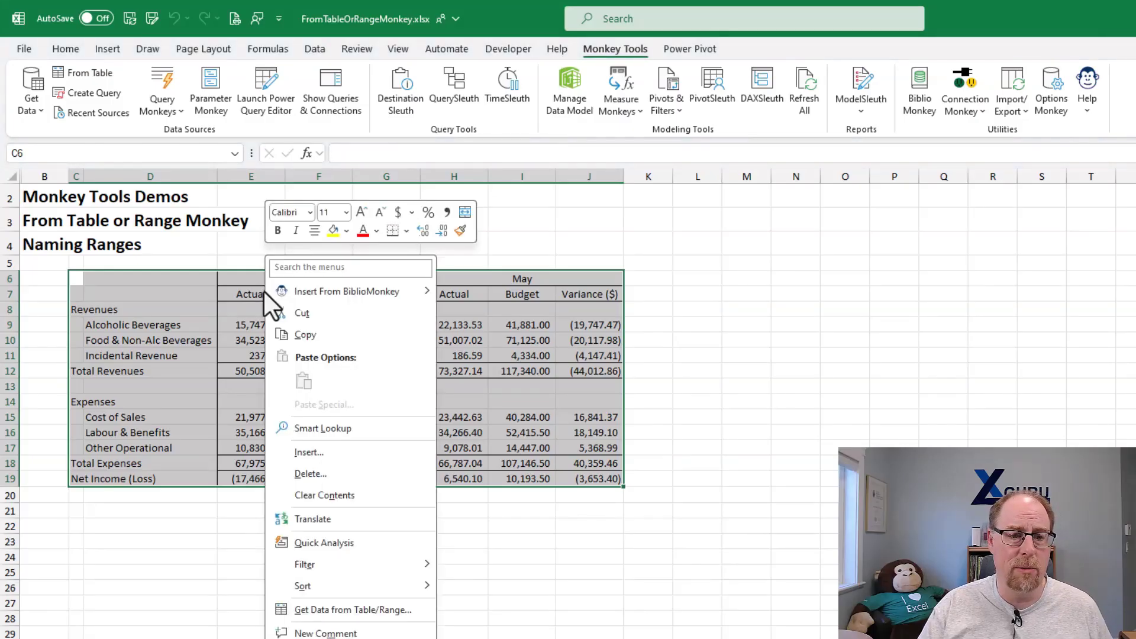
{"action": "left_click", "coordinate": [399, 608]}
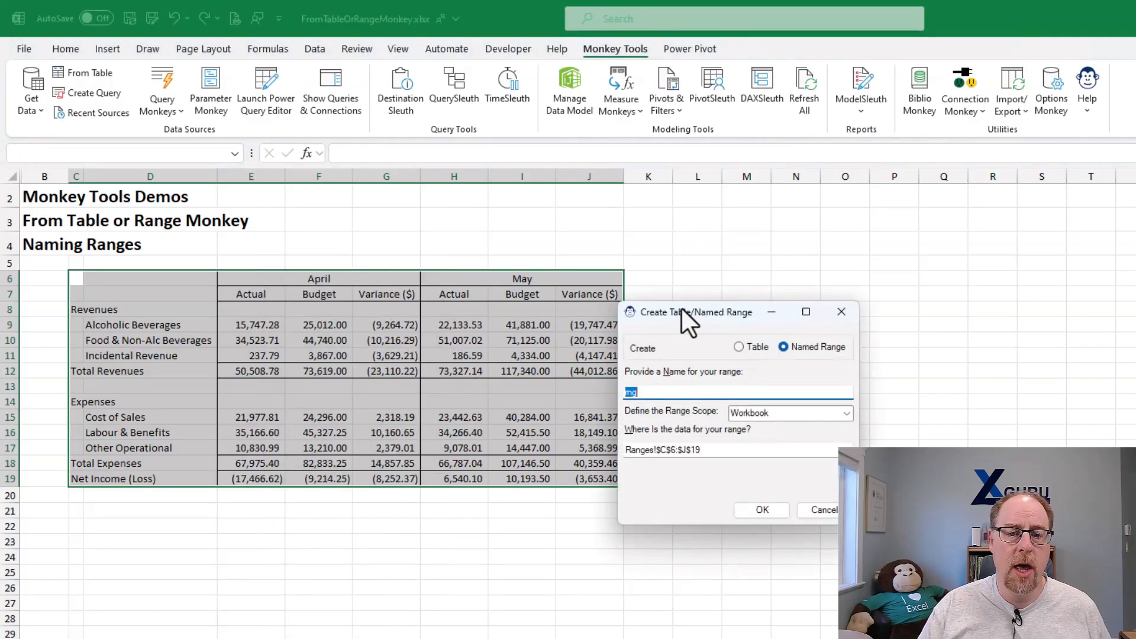
{"action": "left_click_drag", "start_coordinate": [681, 308], "coordinate": [533, 235]}
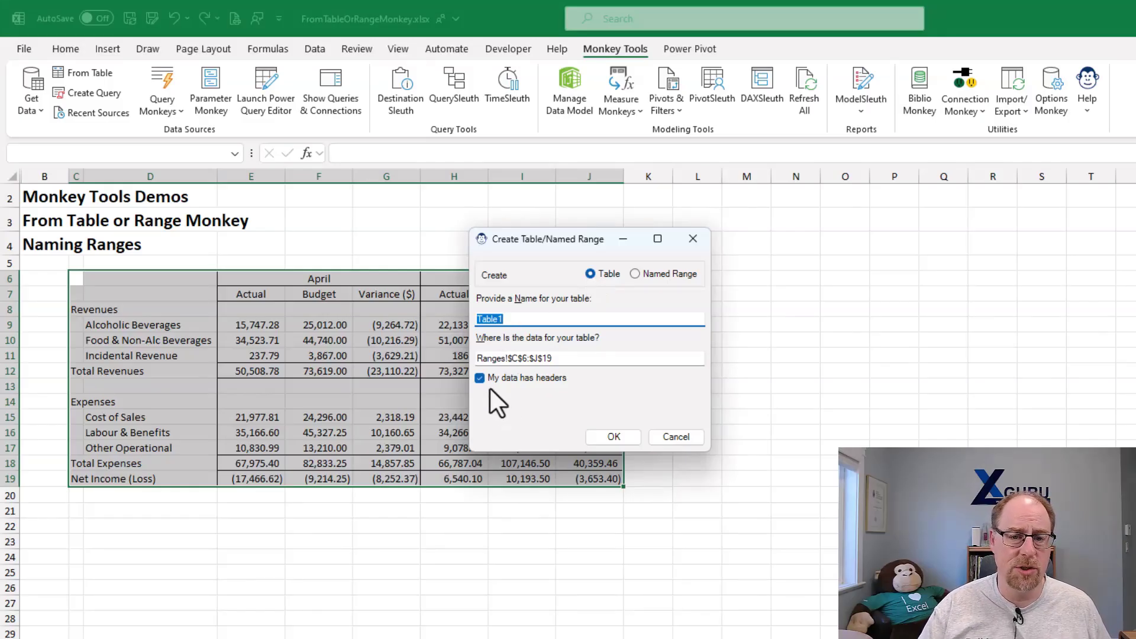
{"action": "left_click", "coordinate": [635, 274]}
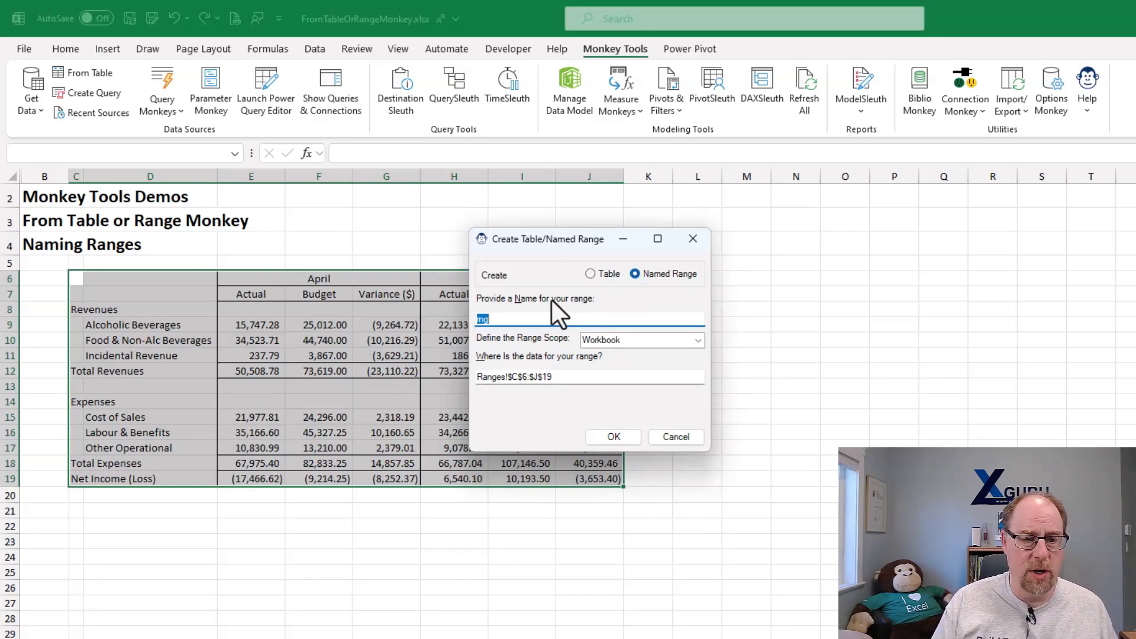
{"action": "type", "text": "Statement"}
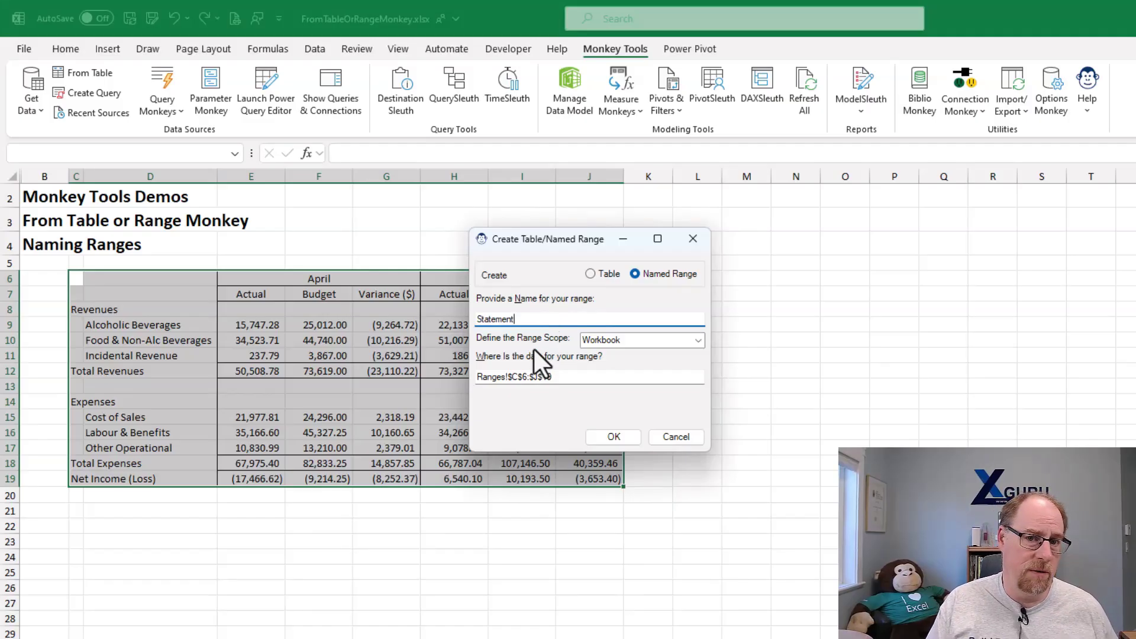
{"action": "left_click", "coordinate": [698, 340]}
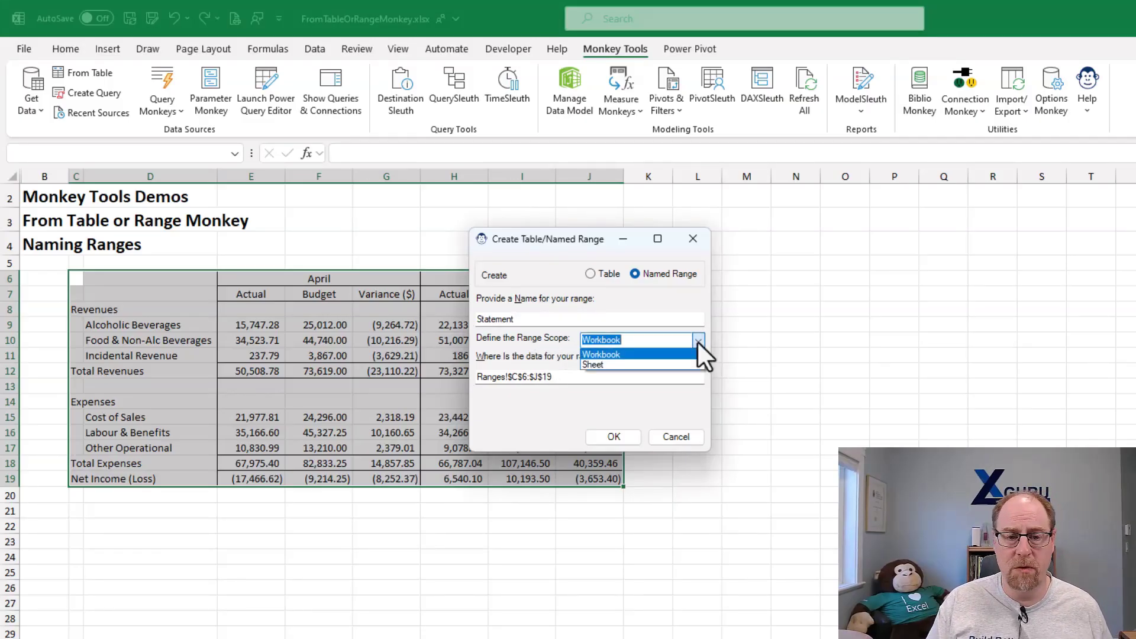
{"action": "left_click", "coordinate": [698, 341]}
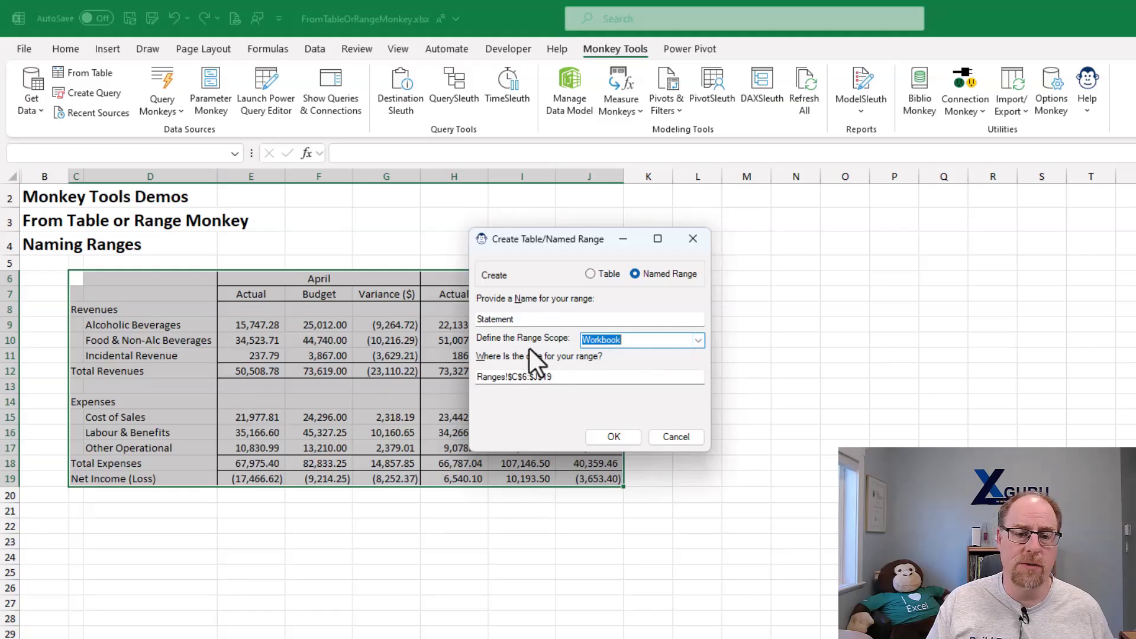
{"action": "left_click", "coordinate": [621, 437]}
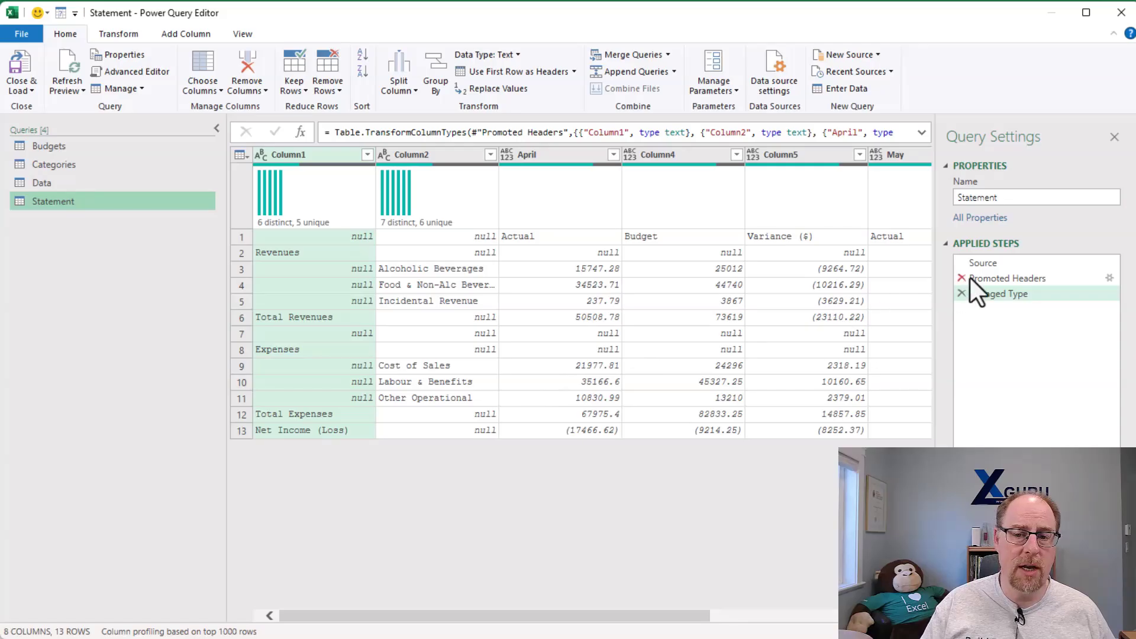
- Examine the Source step of the Statement query, and close and load the query
{"action": "left_click", "coordinate": [998, 264]}
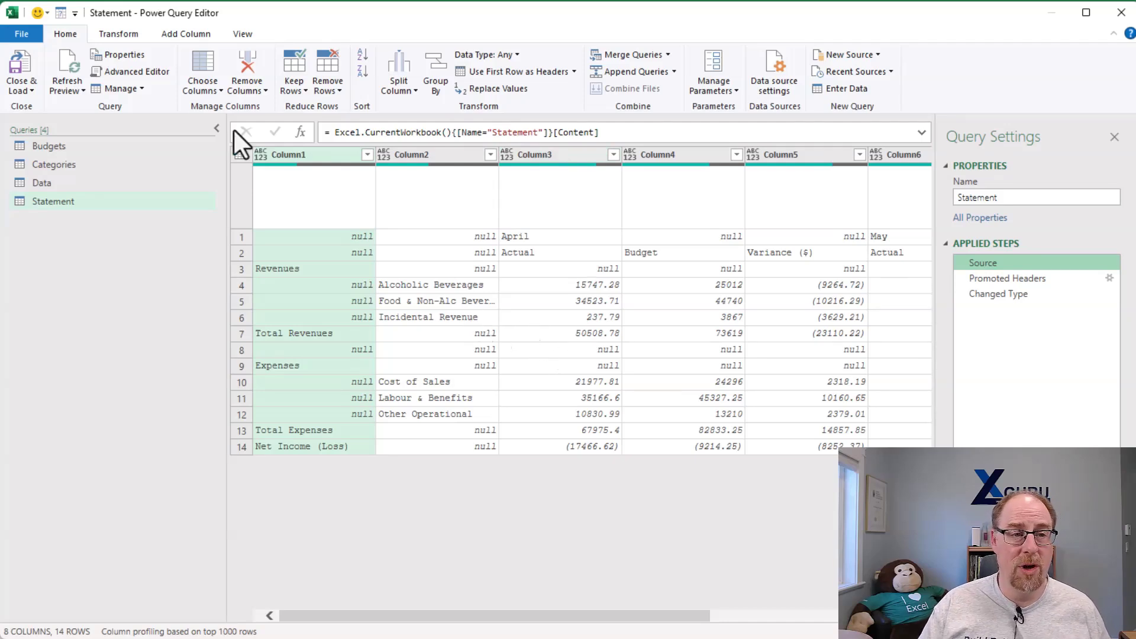
{"action": "left_click", "coordinate": [26, 61]}
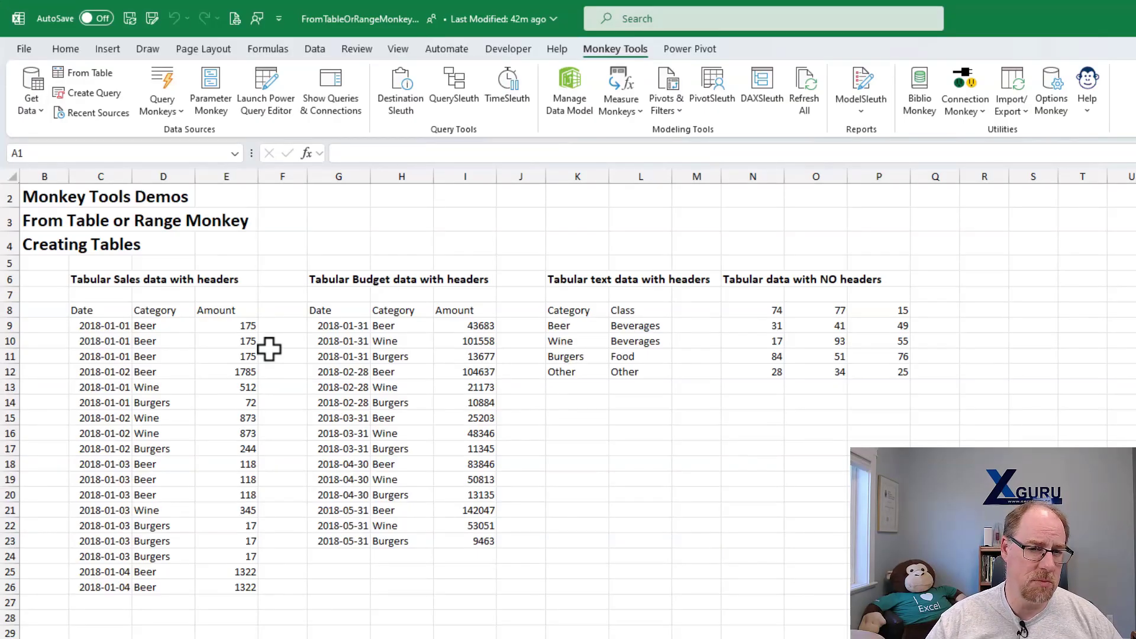
- Create a table named Sales from the tabular sales data in C8:E26, with headers and no connection-only query
{"action": "left_click", "coordinate": [160, 357]}
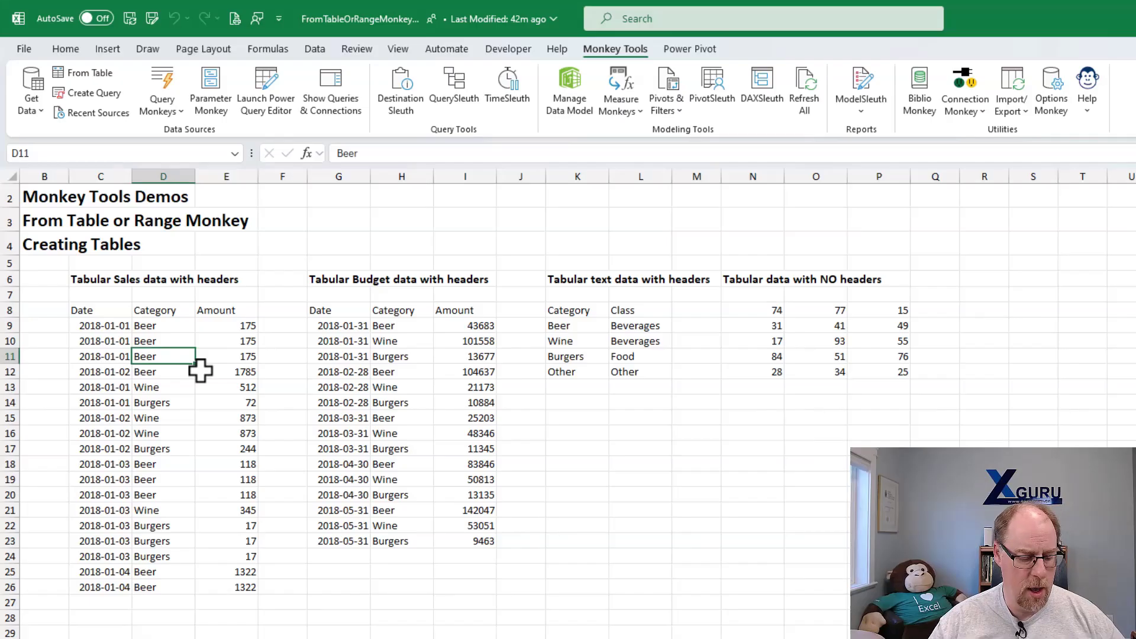
{"action": "key", "text": "ctrl+t"}
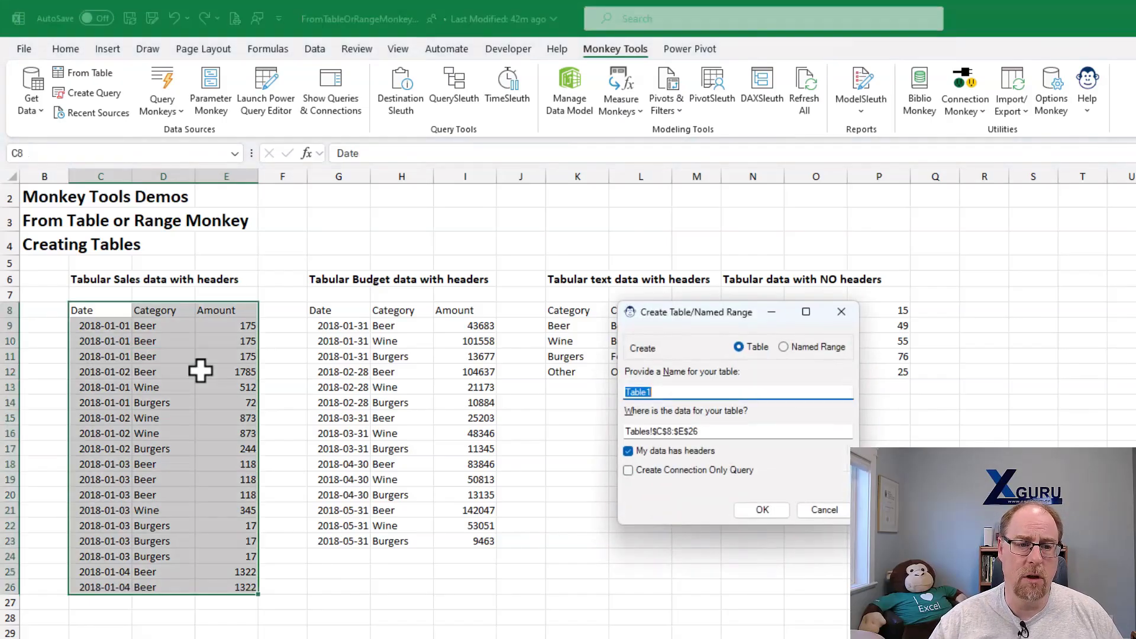
{"action": "left_click_drag", "start_coordinate": [739, 313], "coordinate": [455, 226]}
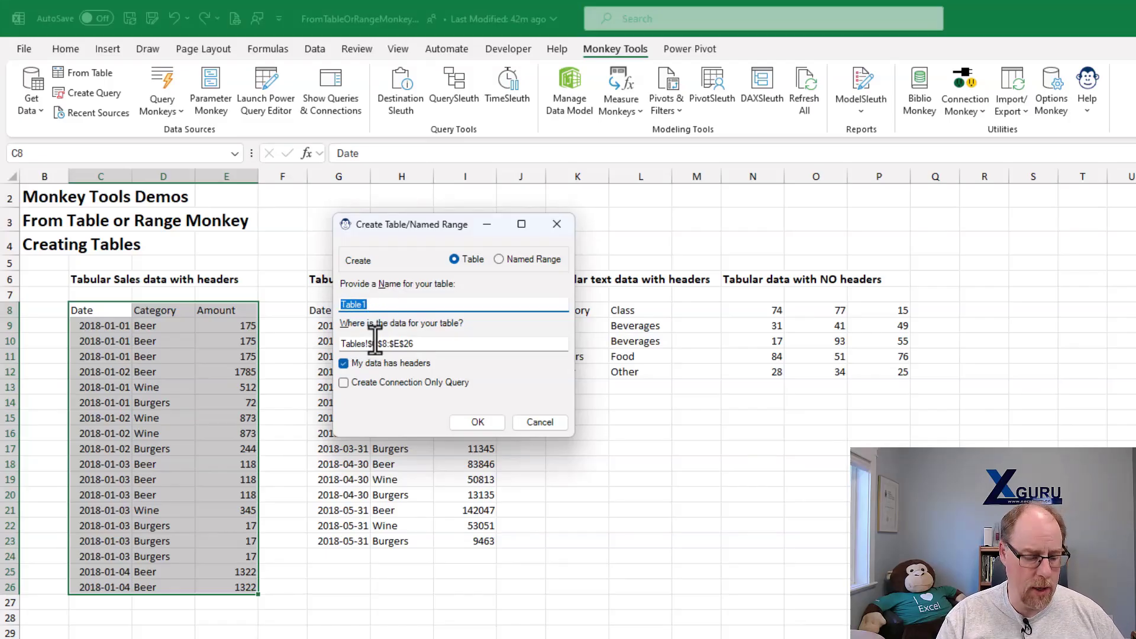
{"action": "type", "text": "Sales"}
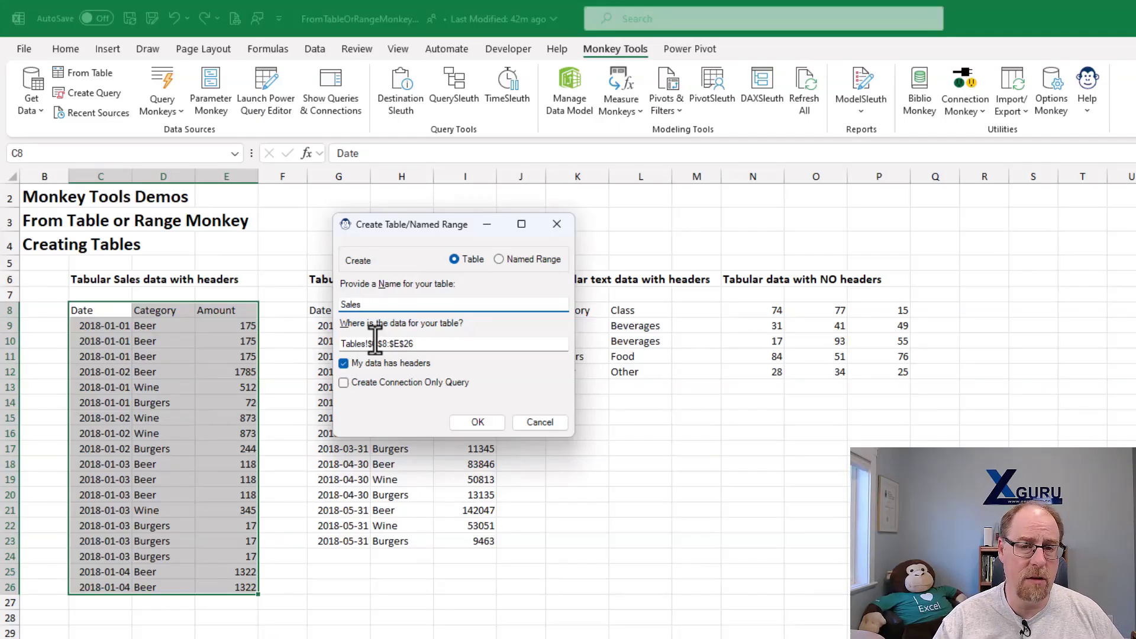
{"action": "key", "text": "Return"}
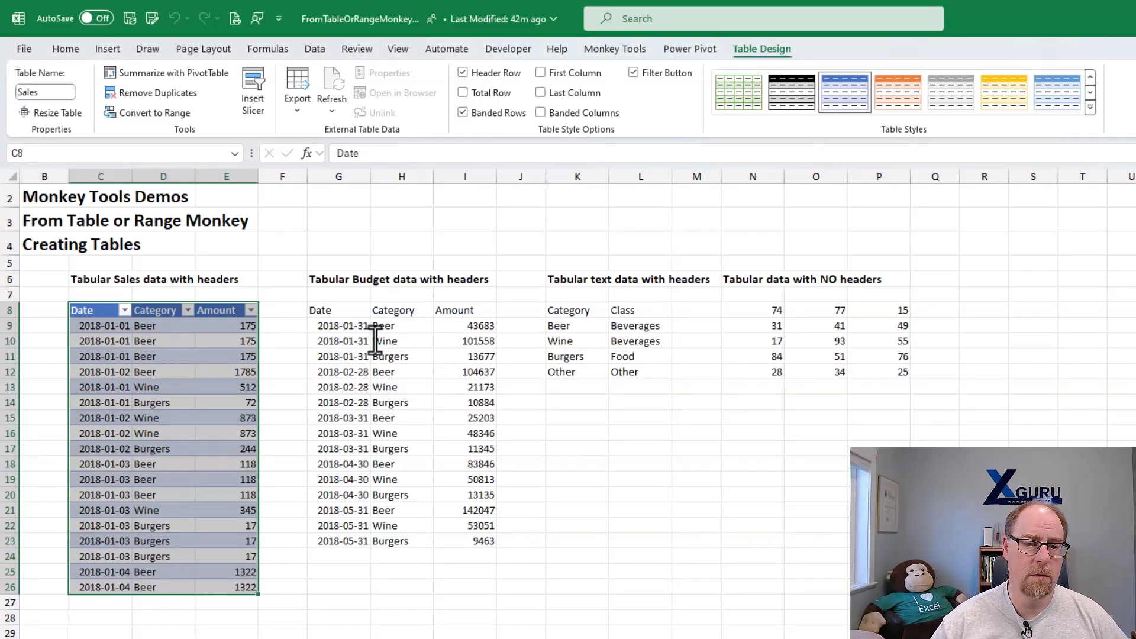
- Set the custom table preface to tbl in the Options Monkey global options
{"action": "left_click", "coordinate": [620, 49]}
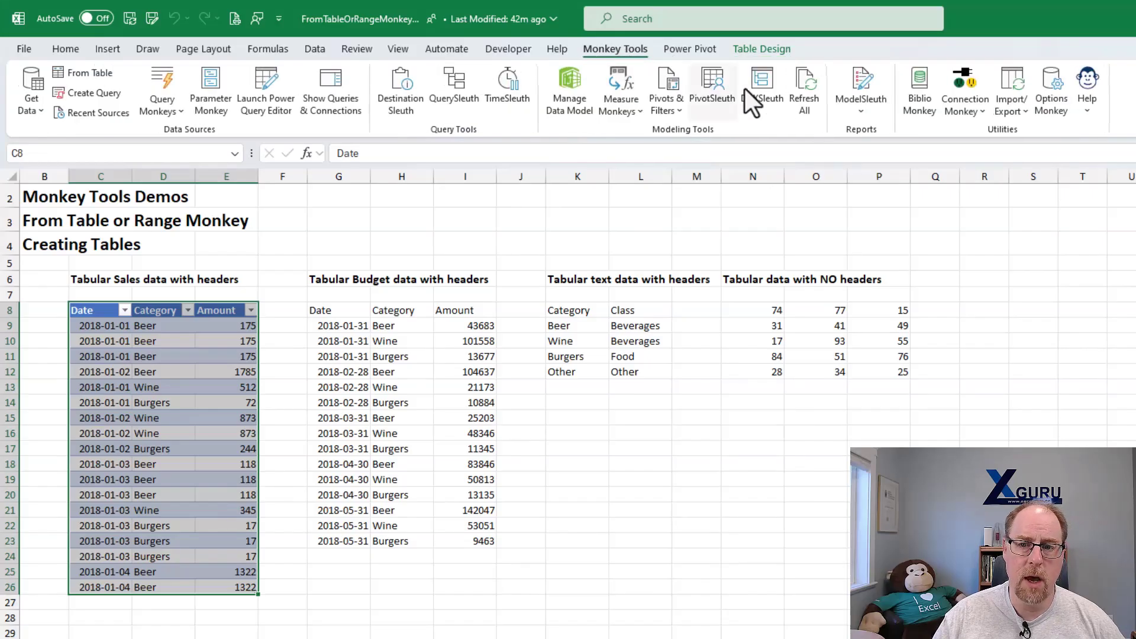
{"action": "left_click", "coordinate": [1049, 87]}
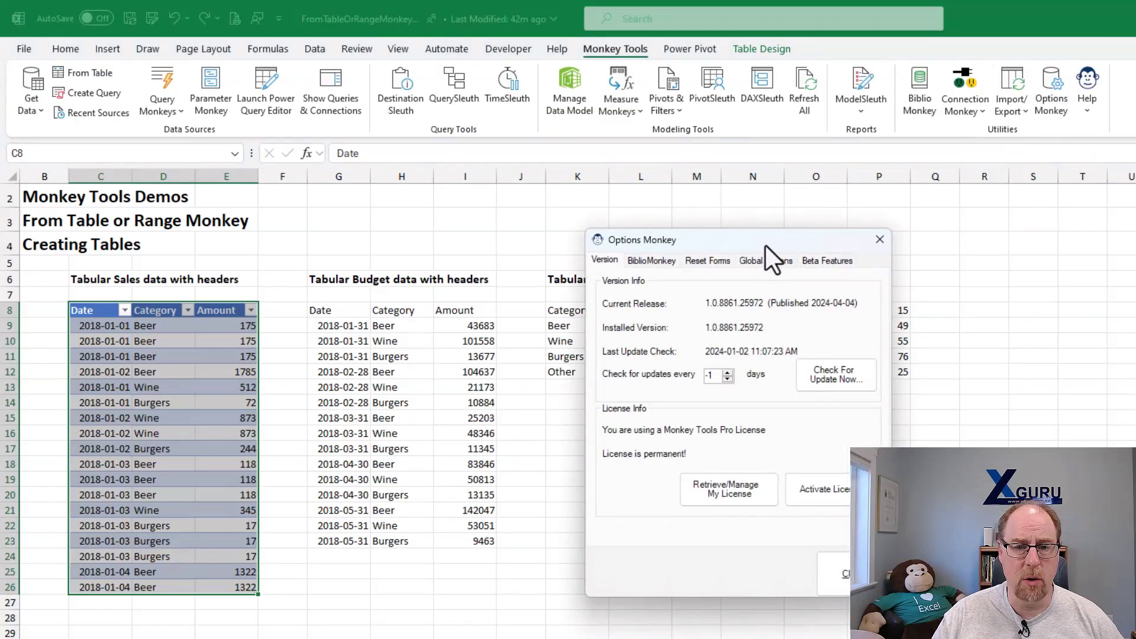
{"action": "left_click_drag", "start_coordinate": [772, 260], "coordinate": [621, 195]}
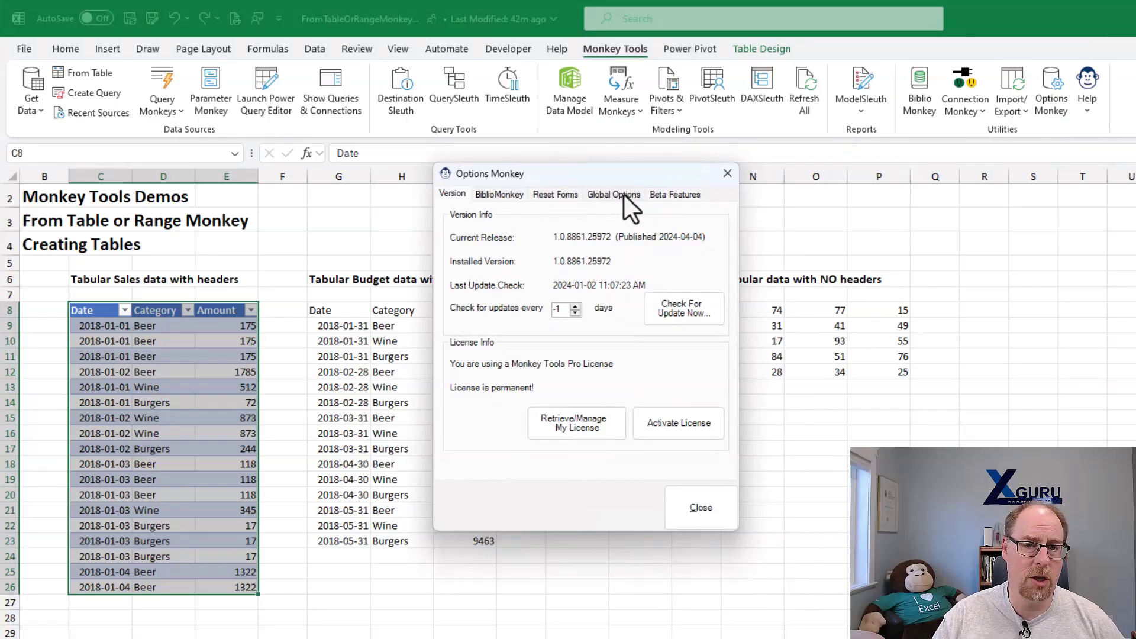
{"action": "left_click", "coordinate": [624, 194]}
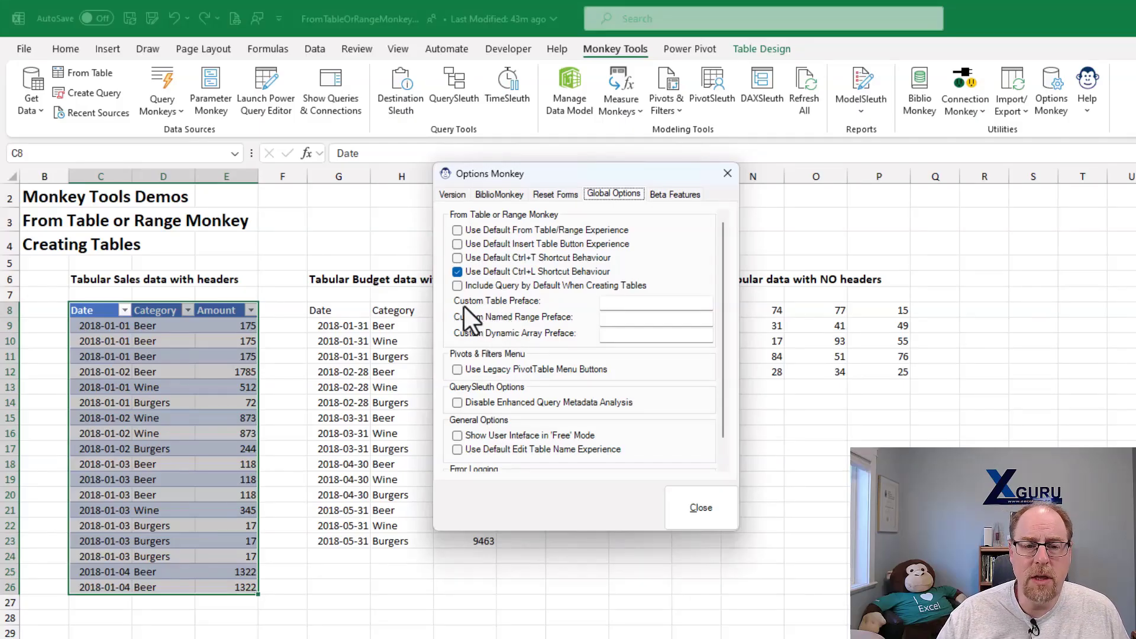
{"action": "left_click", "coordinate": [618, 303]}
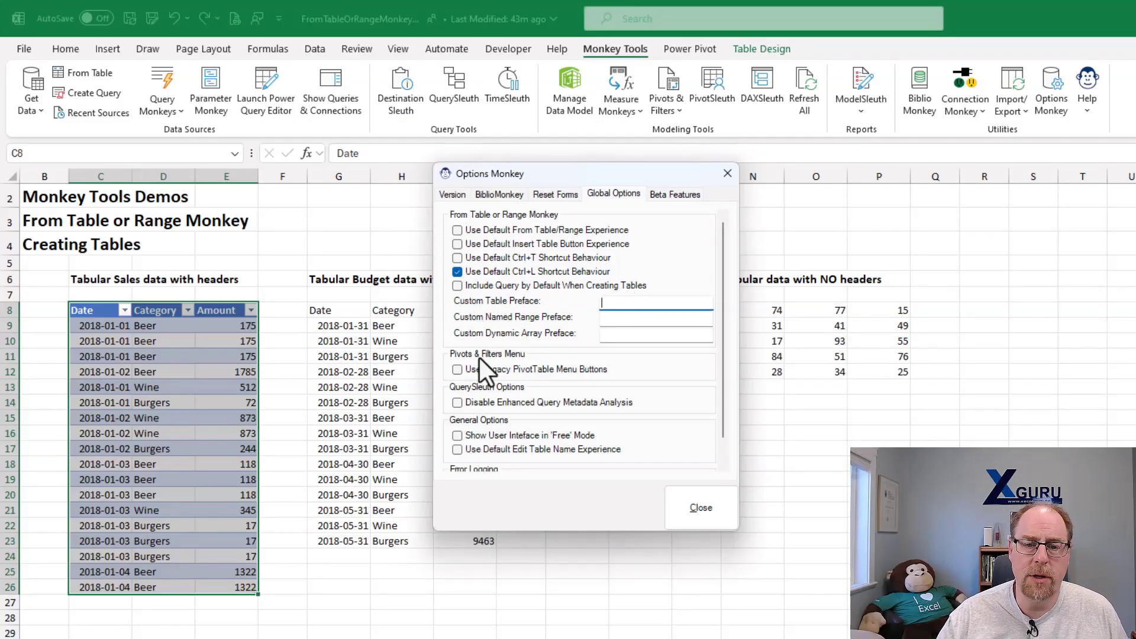
{"action": "type", "text": "tbl"}
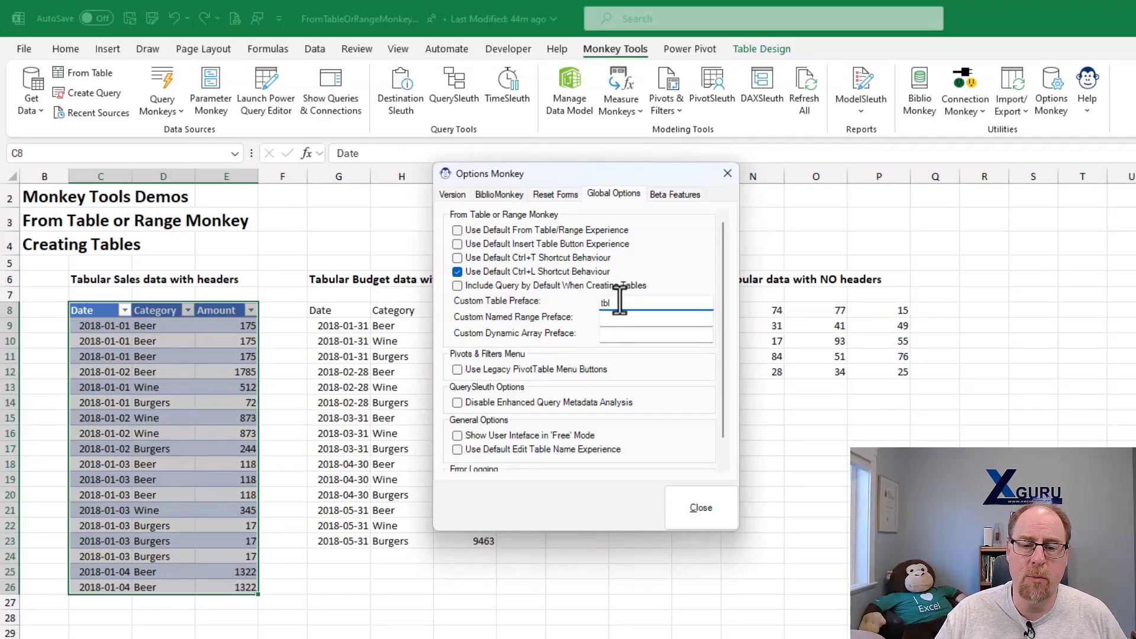
{"action": "left_click", "coordinate": [700, 510]}
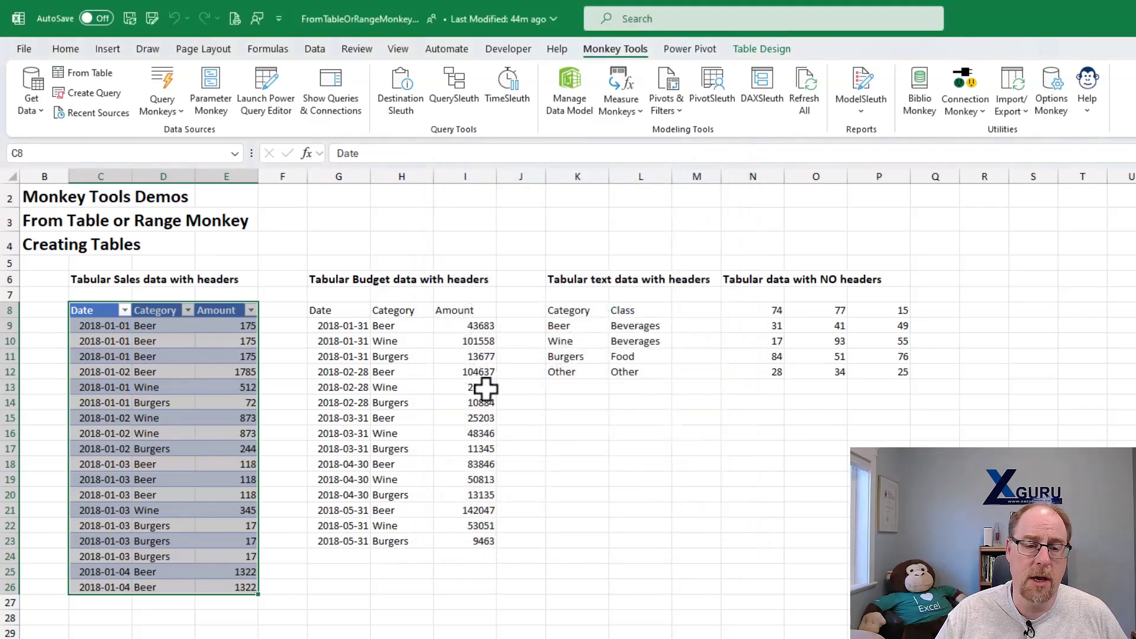
- Create a table named tblBudgets from the tabular budget data in G8:I23, with headers and no connection-only query
{"action": "left_click", "coordinate": [380, 345]}
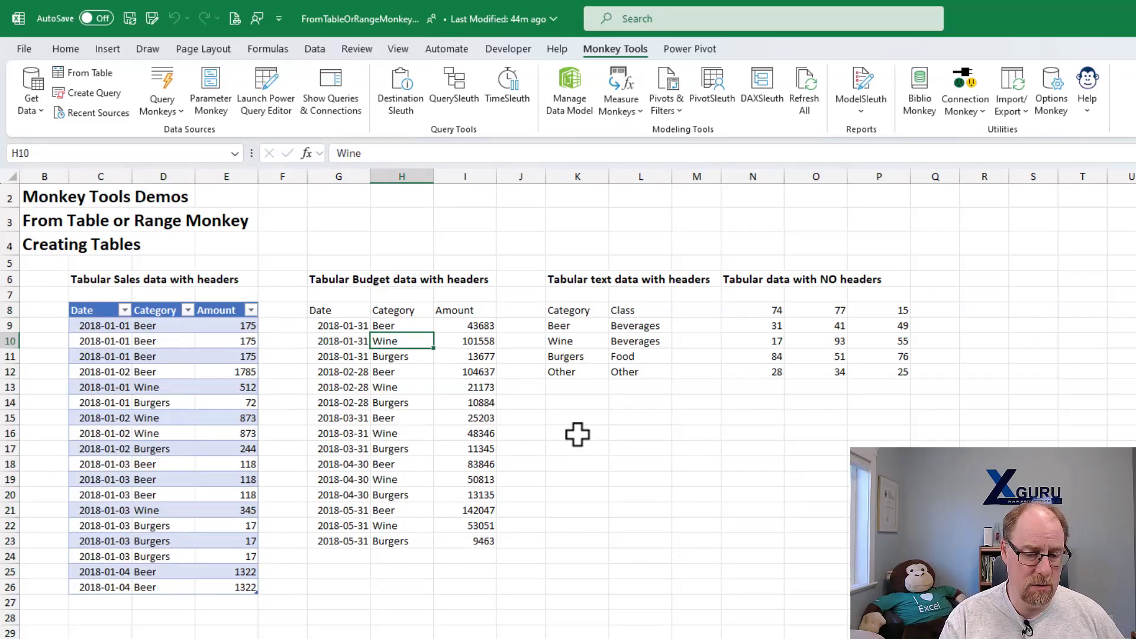
{"action": "key", "text": "ctrl+t"}
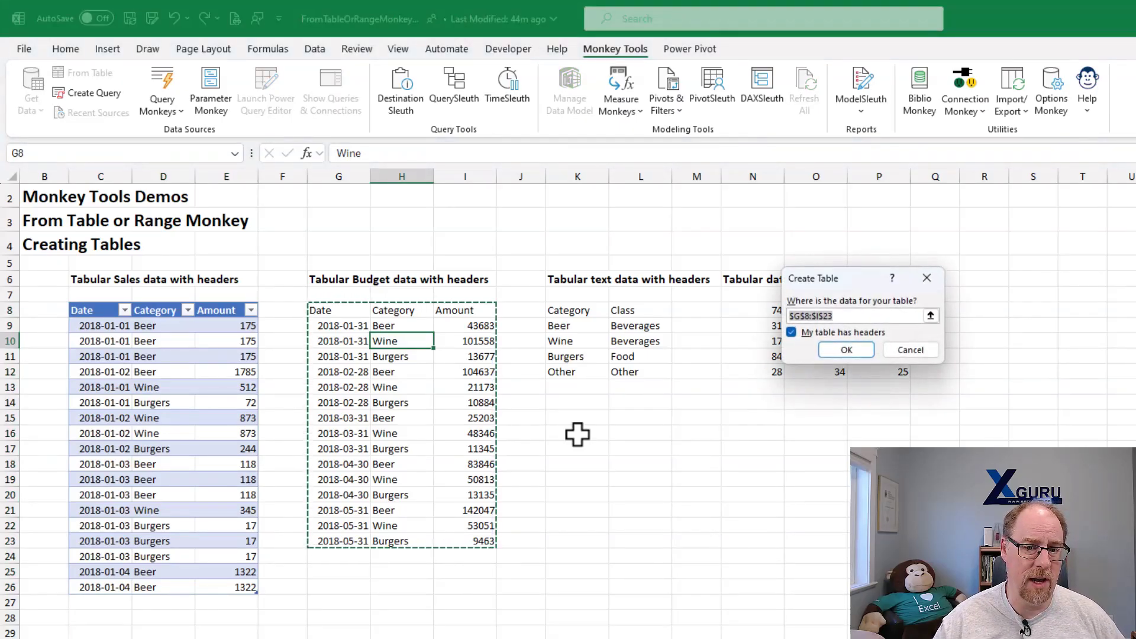
{"action": "left_click", "coordinate": [910, 350]}
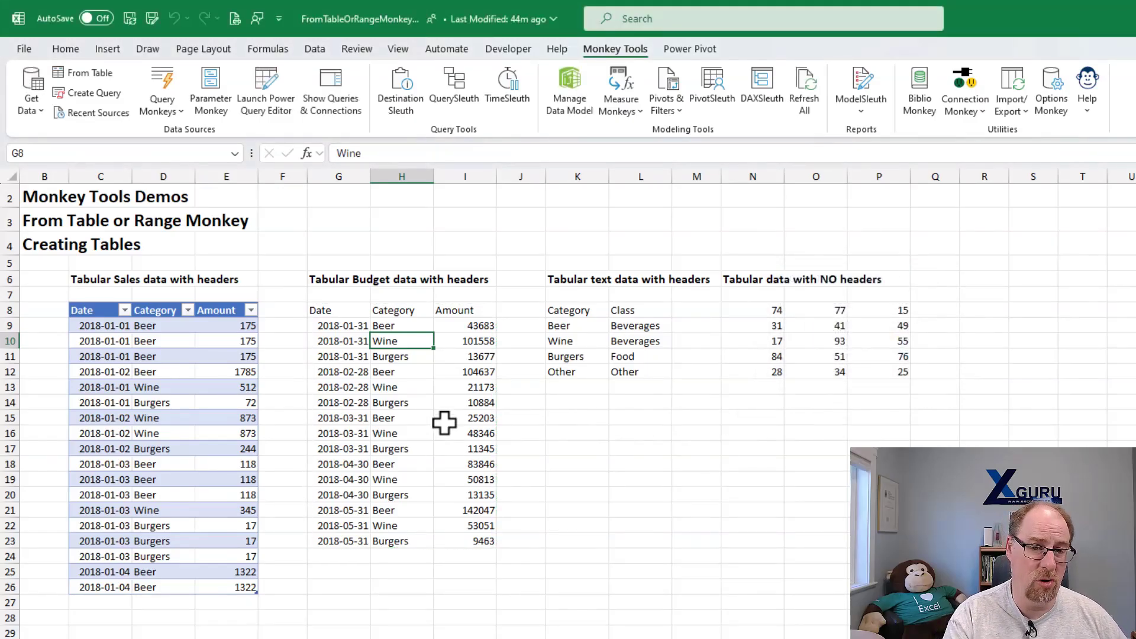
{"action": "key", "text": "ctrl+t"}
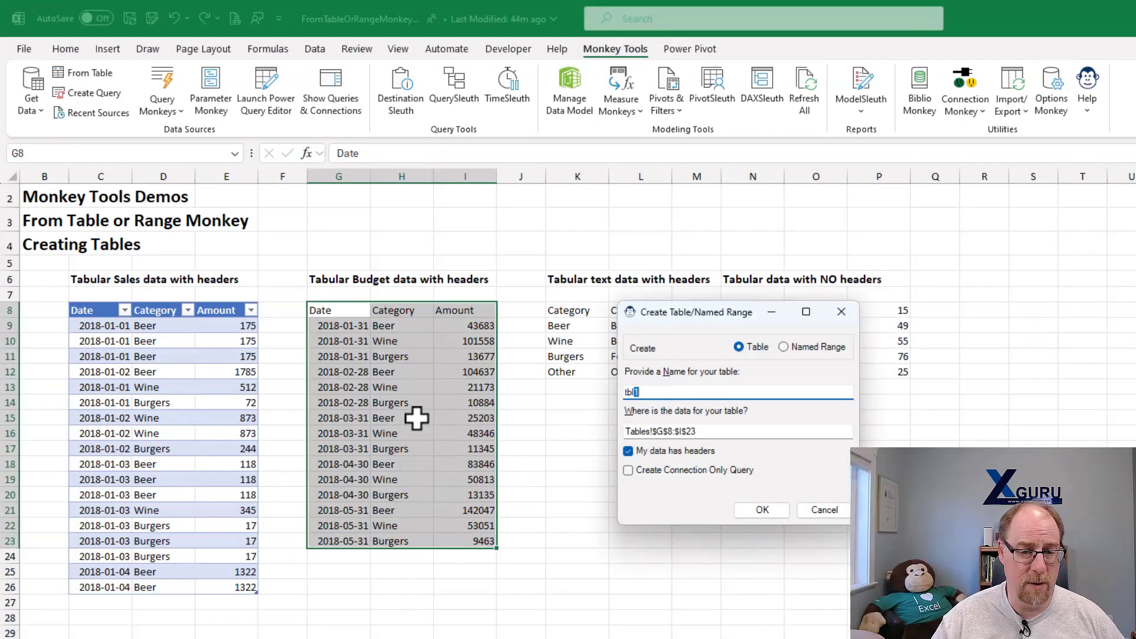
{"action": "left_click_drag", "start_coordinate": [684, 311], "coordinate": [536, 242]}
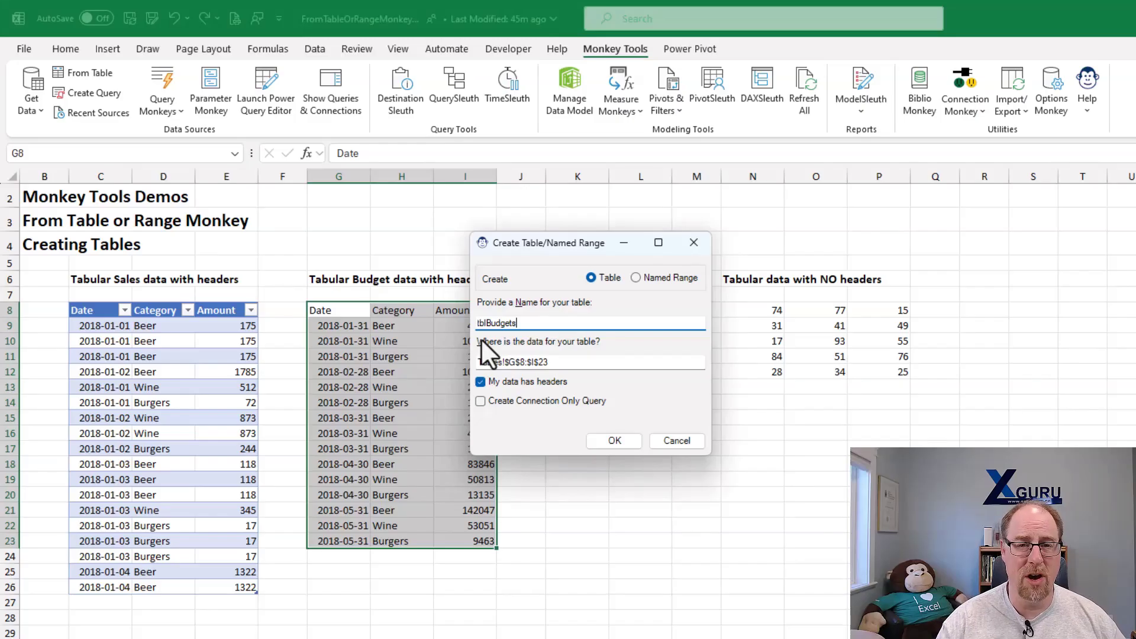
{"action": "key", "text": "Return"}
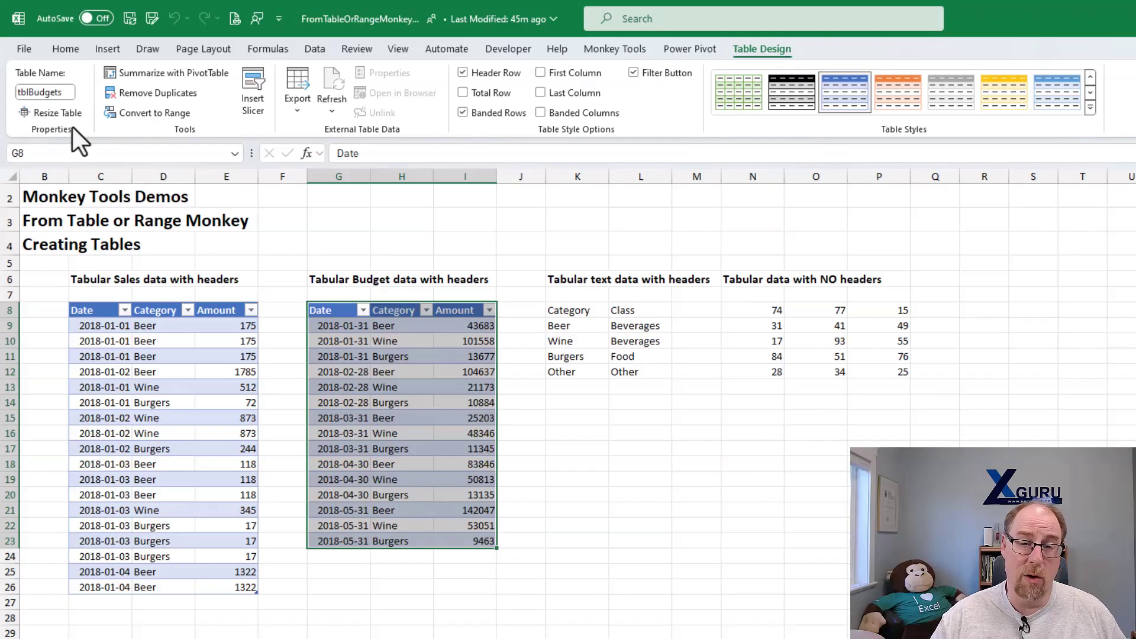
- Clear the custom table preface in the Options Monkey global options
{"action": "left_click", "coordinate": [609, 54]}
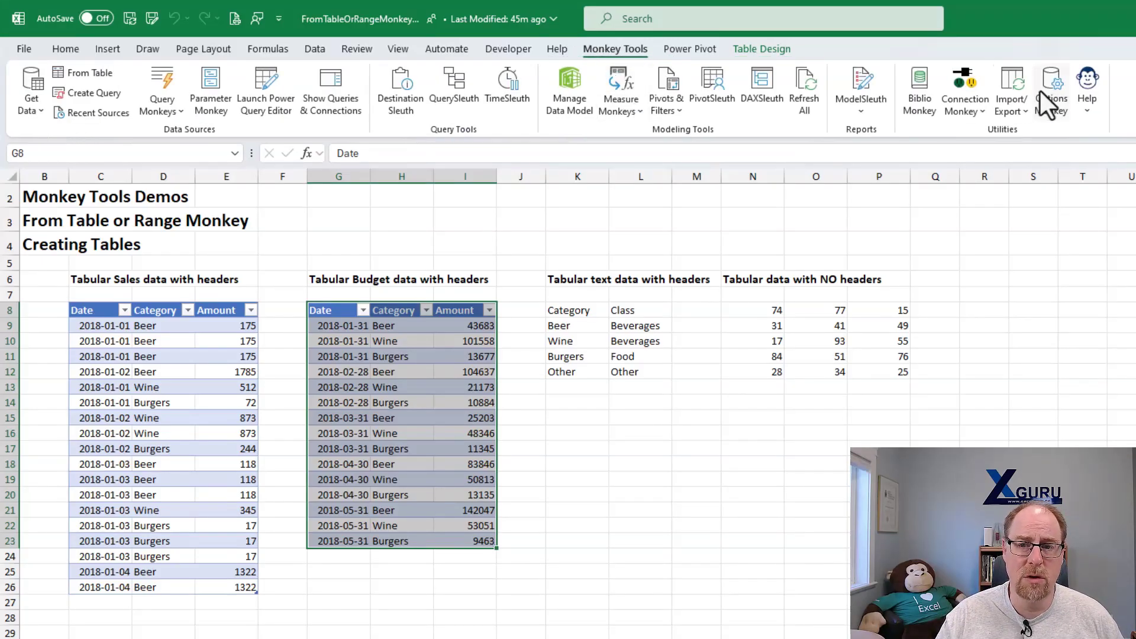
{"action": "left_click", "coordinate": [1051, 90]}
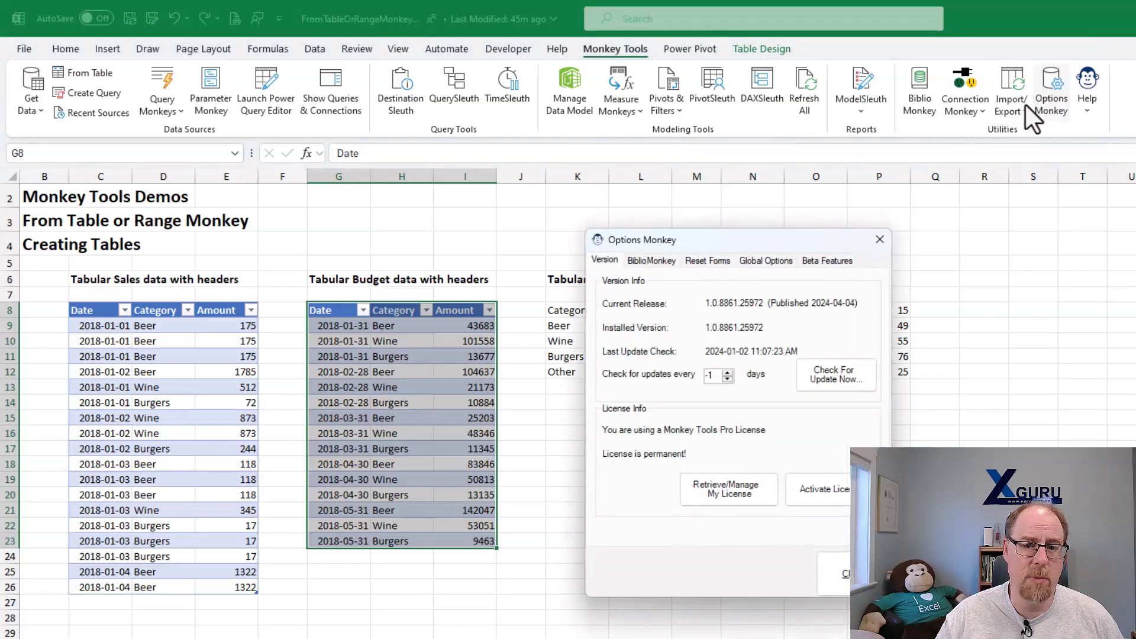
{"action": "left_click", "coordinate": [764, 260]}
{"action": "left_click_drag", "start_coordinate": [767, 241], "coordinate": [646, 107]}
{"action": "double_click", "coordinate": [659, 231]}
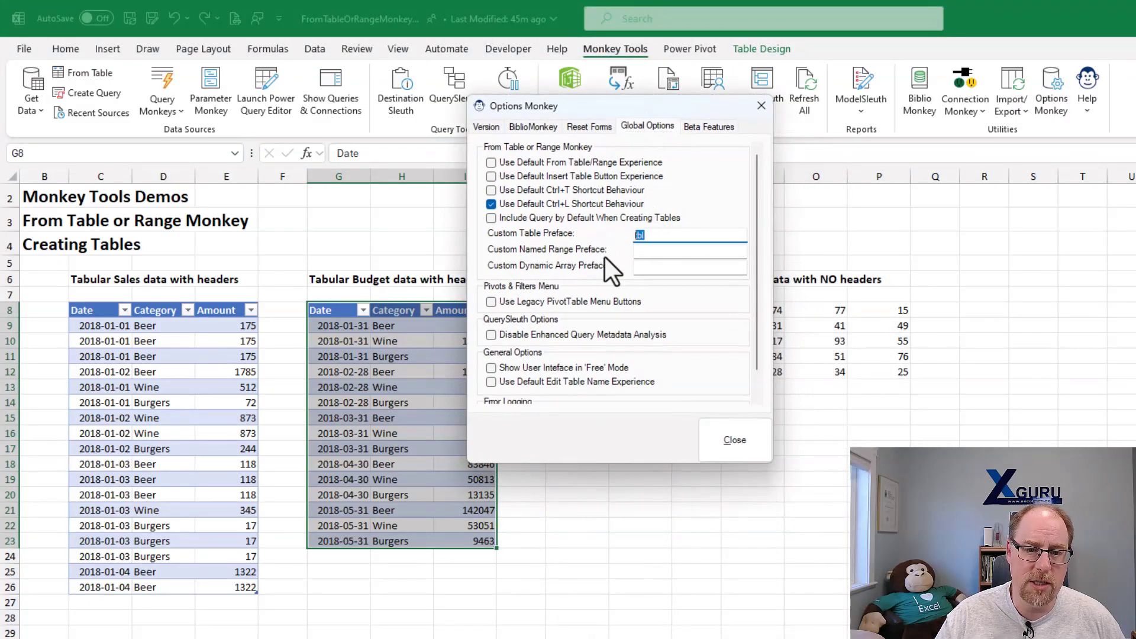
{"action": "key", "text": "BackSpace"}
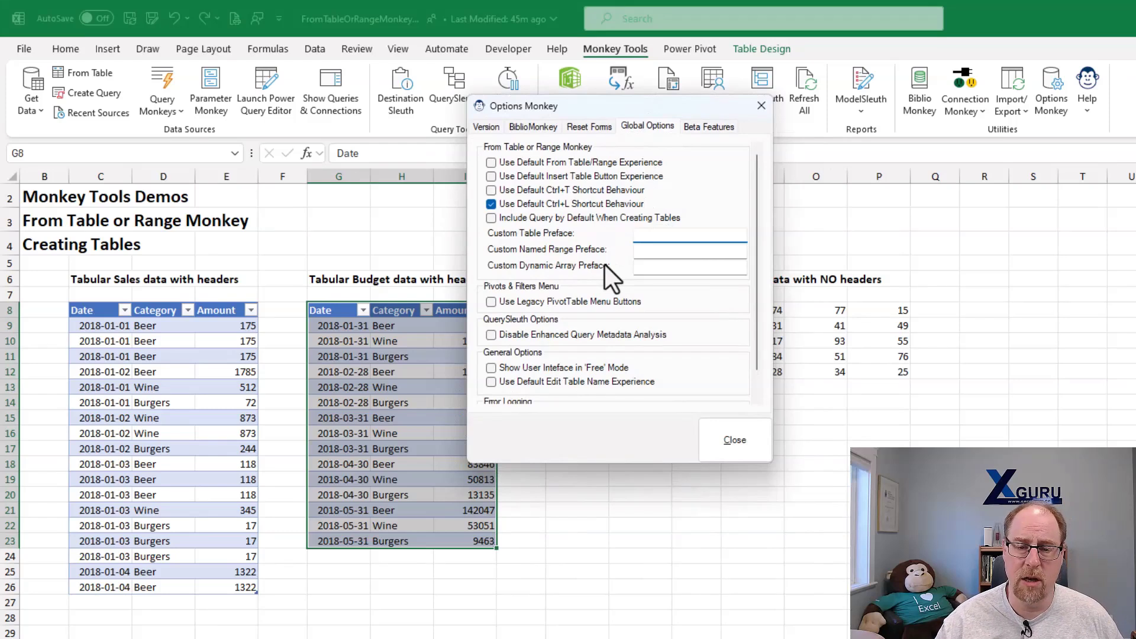
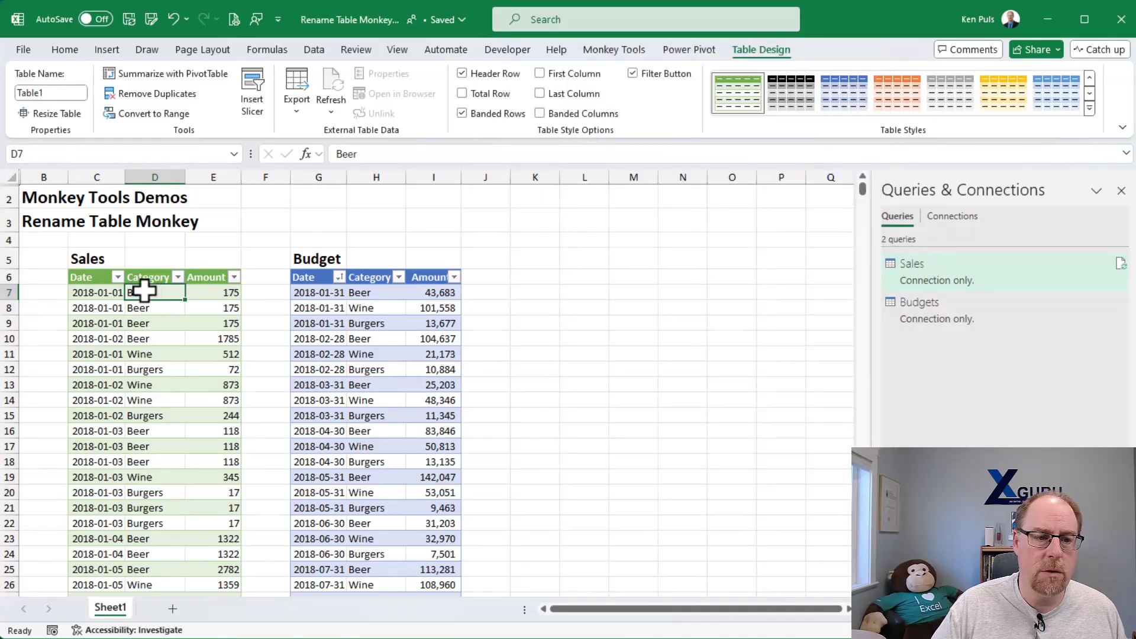
- Rename the sales table as Sales using the default table name editing
{"action": "left_click", "coordinate": [51, 92]}
{"action": "type", "text": "Sales"}
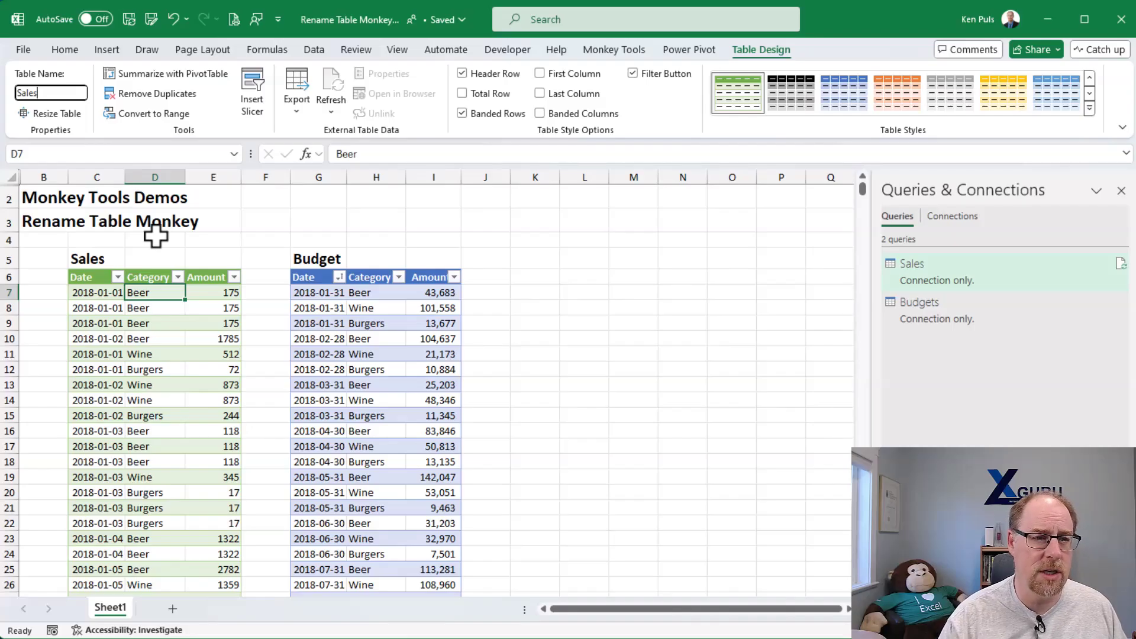
{"action": "key", "text": "Return"}
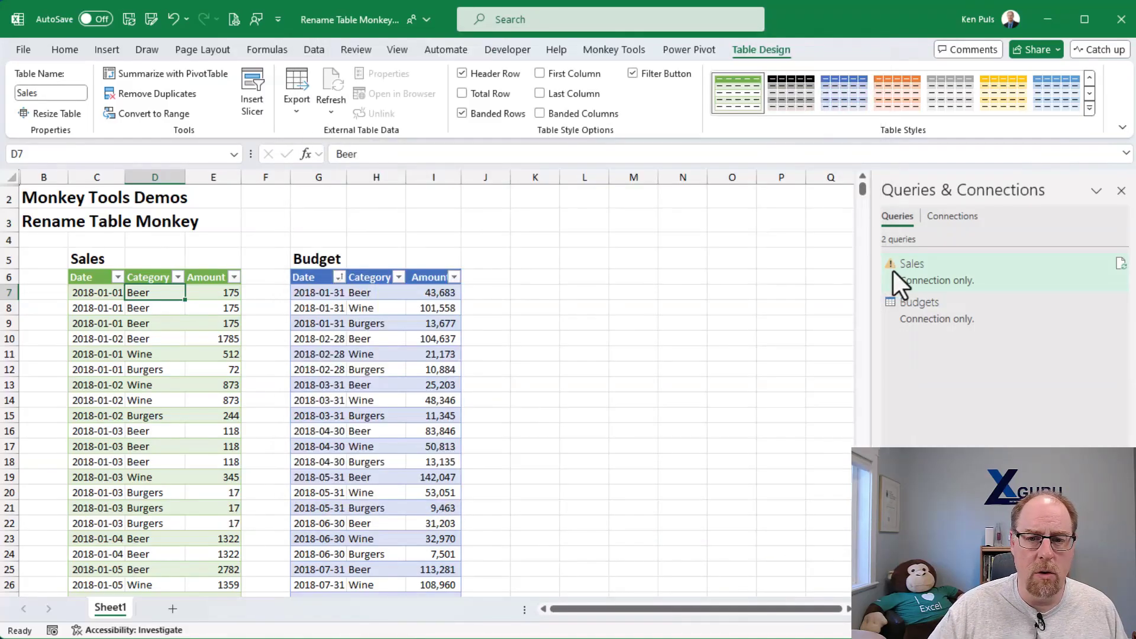
{"action": "mouse_move", "coordinate": [892, 268]}
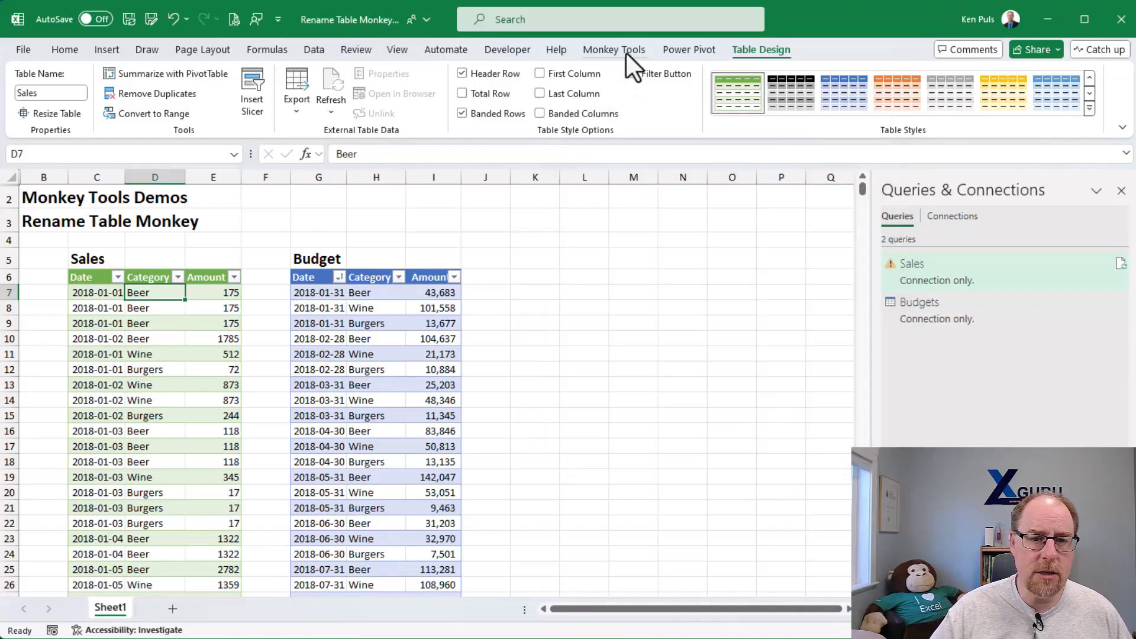
- Turn off Use Default Edit Table Name Experience in the Options Monkey global options
{"action": "left_click", "coordinate": [626, 52]}
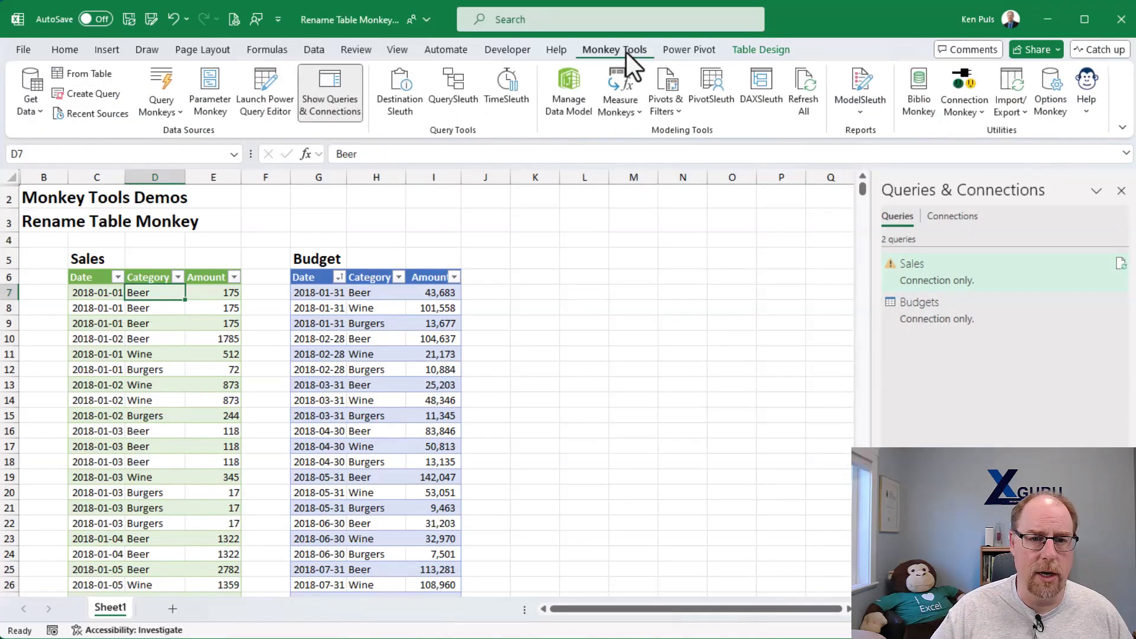
{"action": "left_click", "coordinate": [1053, 91]}
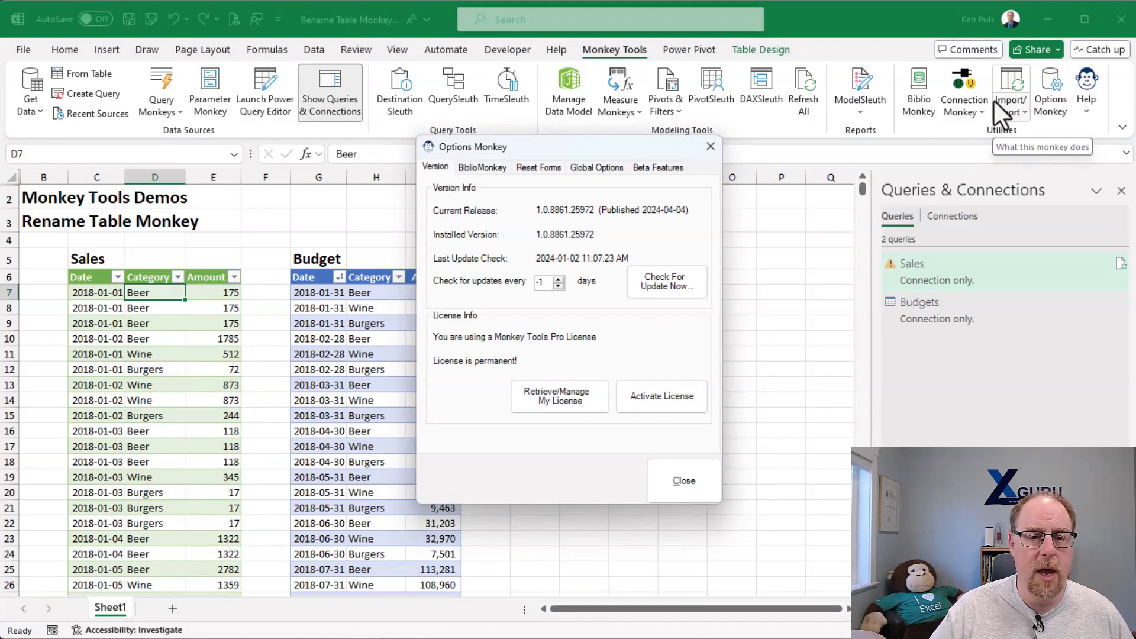
{"action": "left_click", "coordinate": [612, 168]}
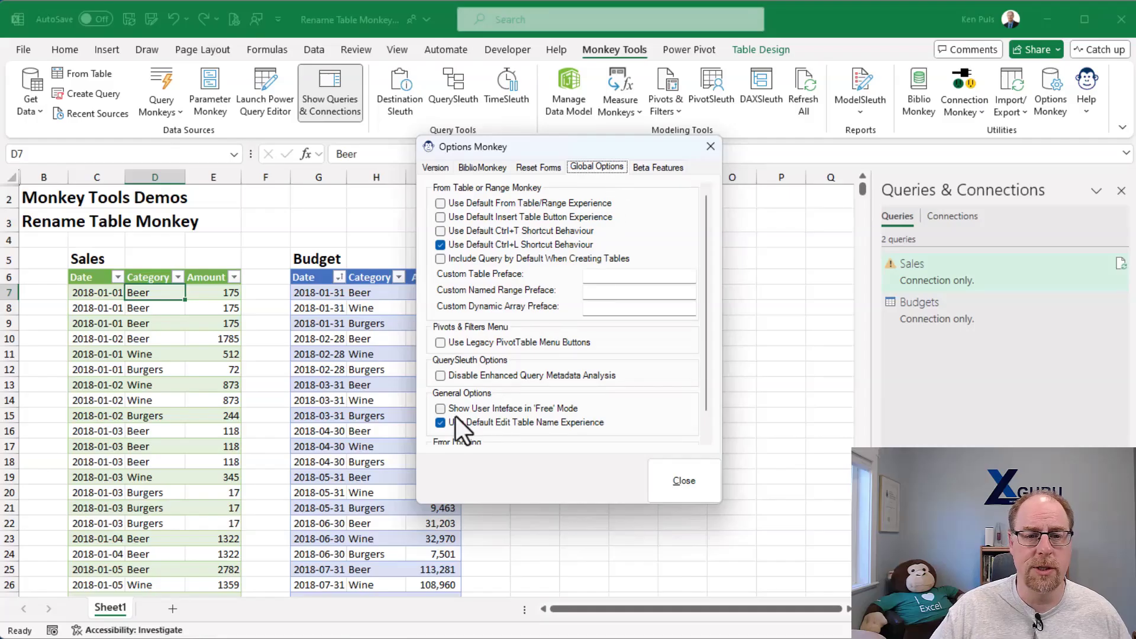
{"action": "left_click", "coordinate": [442, 424]}
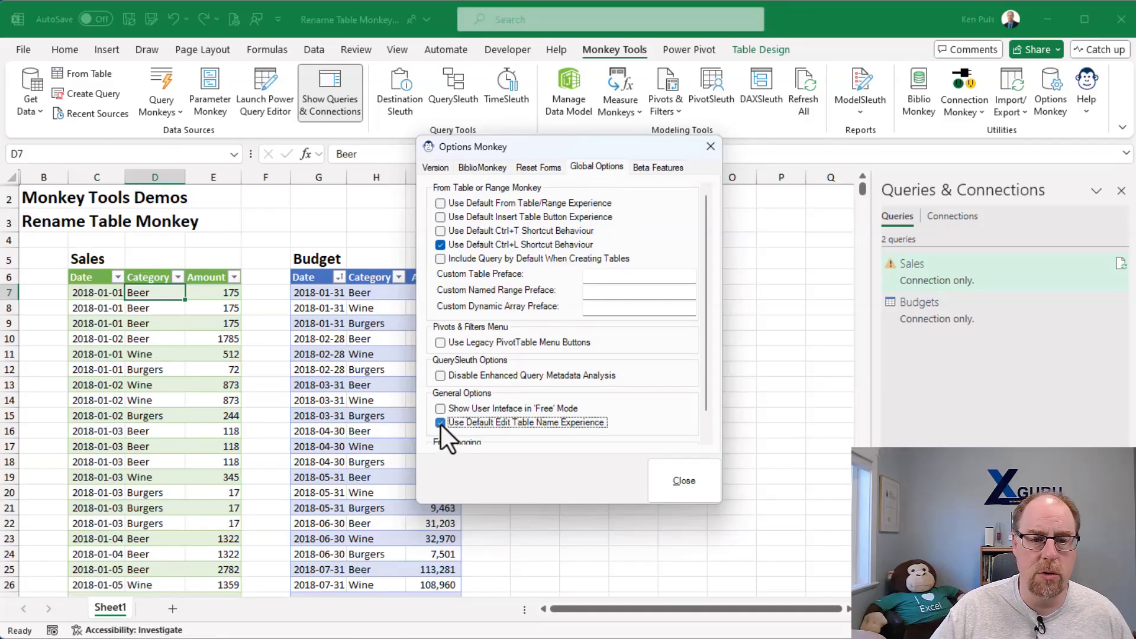
{"action": "left_click", "coordinate": [678, 482]}
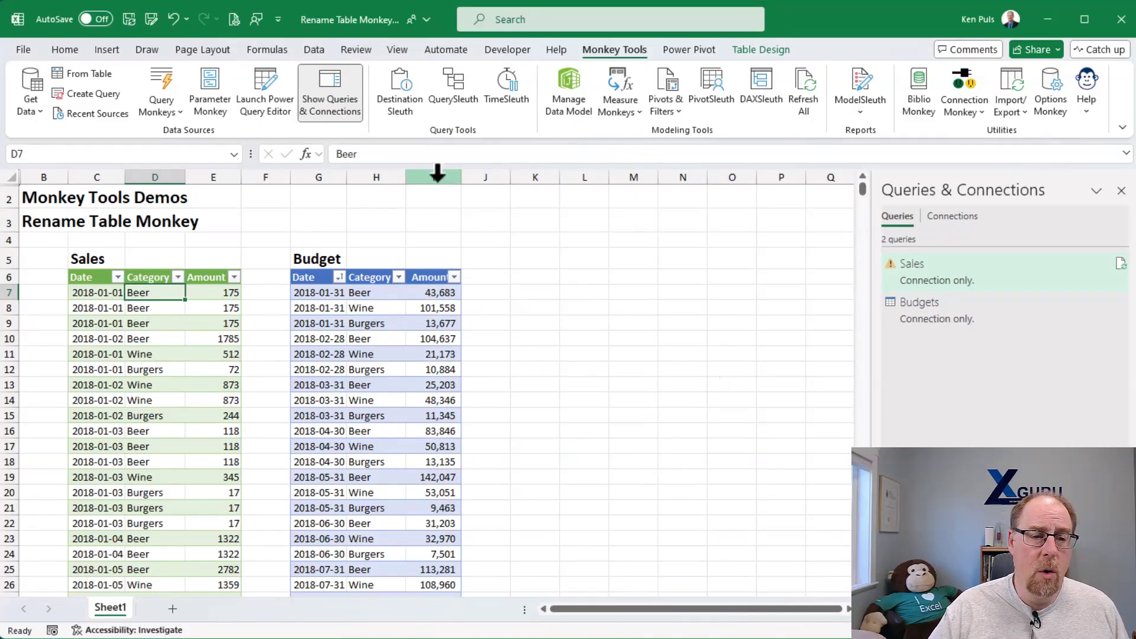
- Rename the sales table back to Table1
{"action": "left_click", "coordinate": [759, 52]}
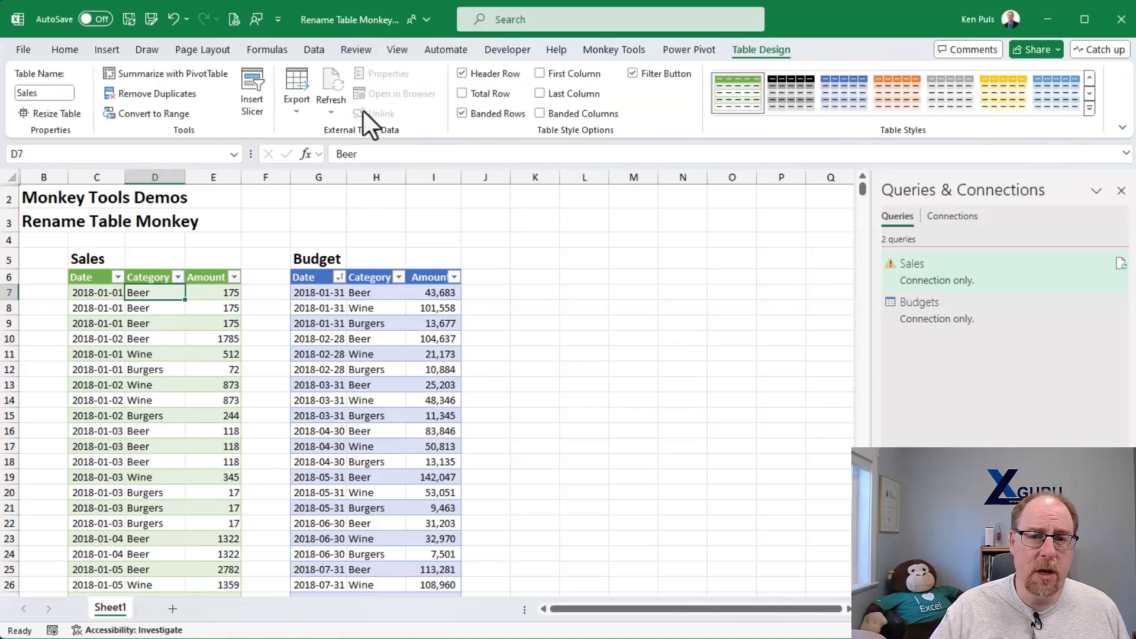
{"action": "left_click", "coordinate": [57, 92]}
{"action": "type", "text": "Table"}
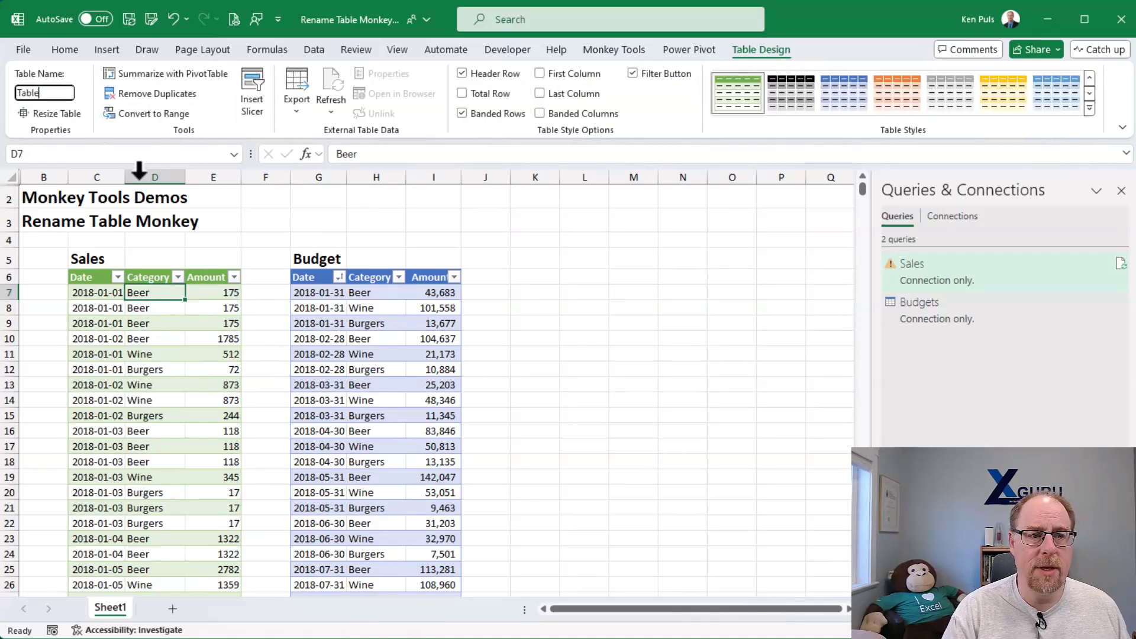
{"action": "type", "text": "1"}
{"action": "key", "text": "Return"}
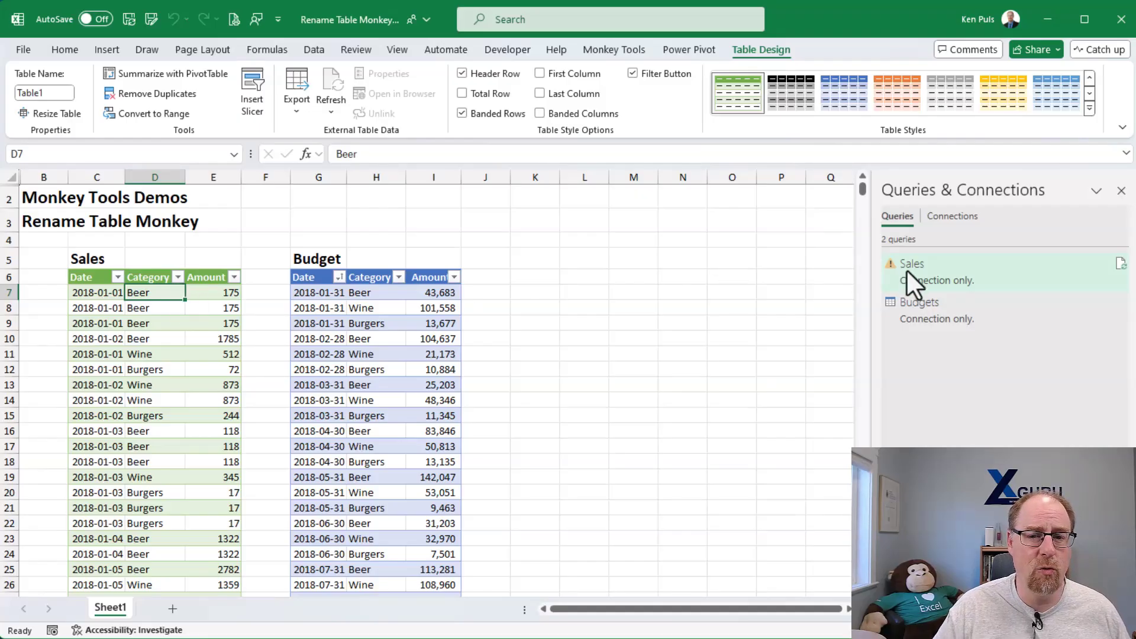
{"action": "mouse_move", "coordinate": [908, 269]}
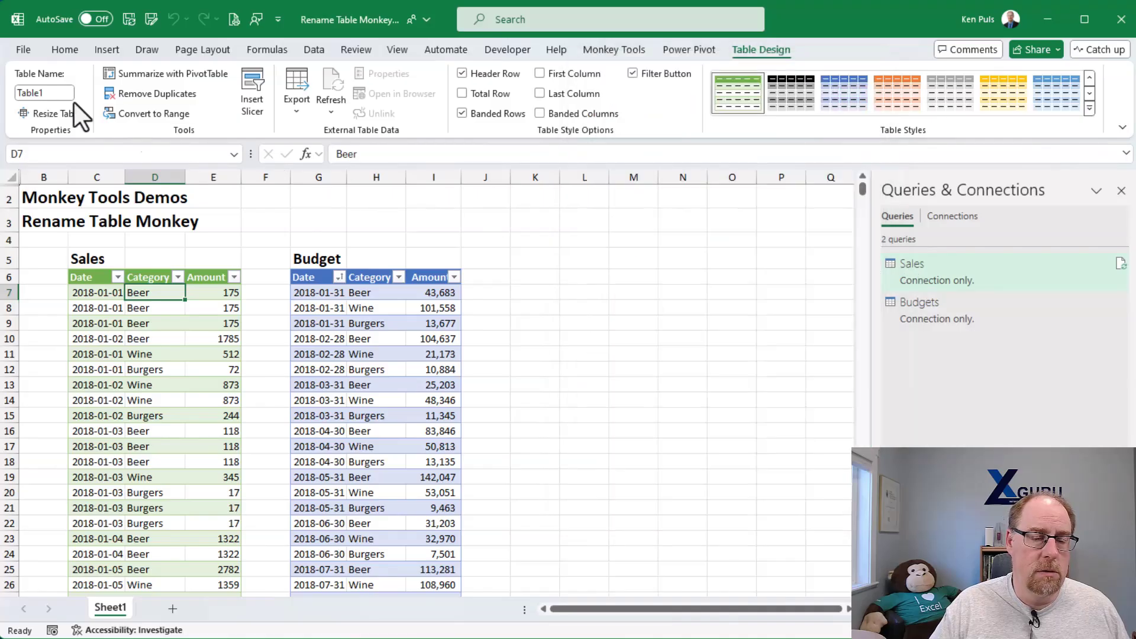
- Rename the sales table as Sales and check the preview of its Sales query
{"action": "left_click", "coordinate": [44, 93]}
{"action": "type", "text": "Sales"}
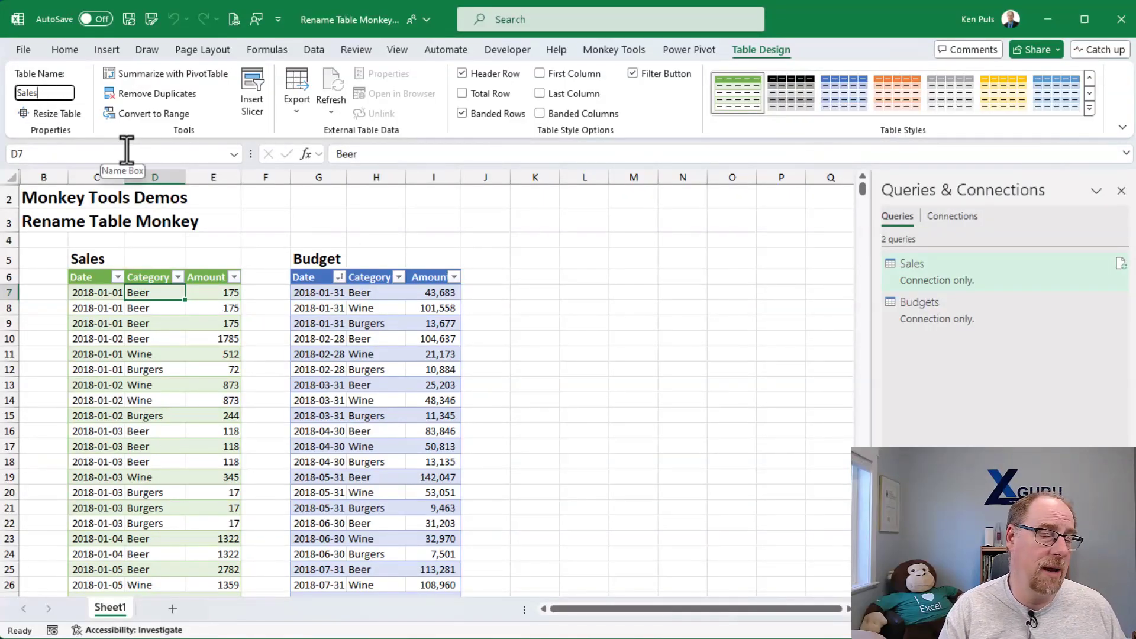
{"action": "key", "text": "Return"}
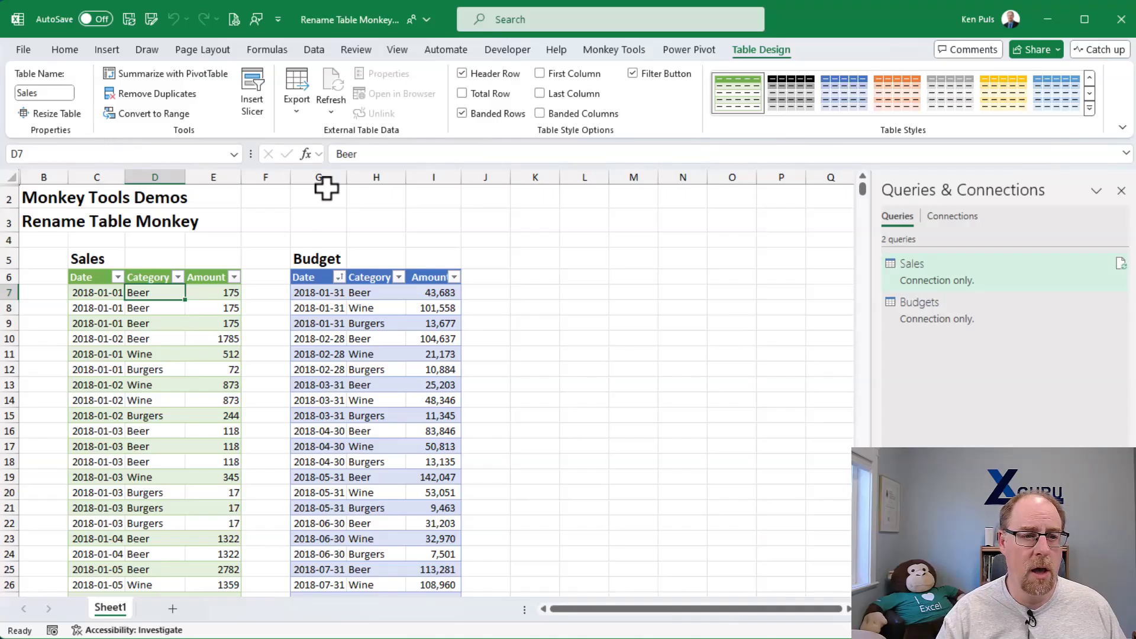
{"action": "mouse_move", "coordinate": [900, 276]}
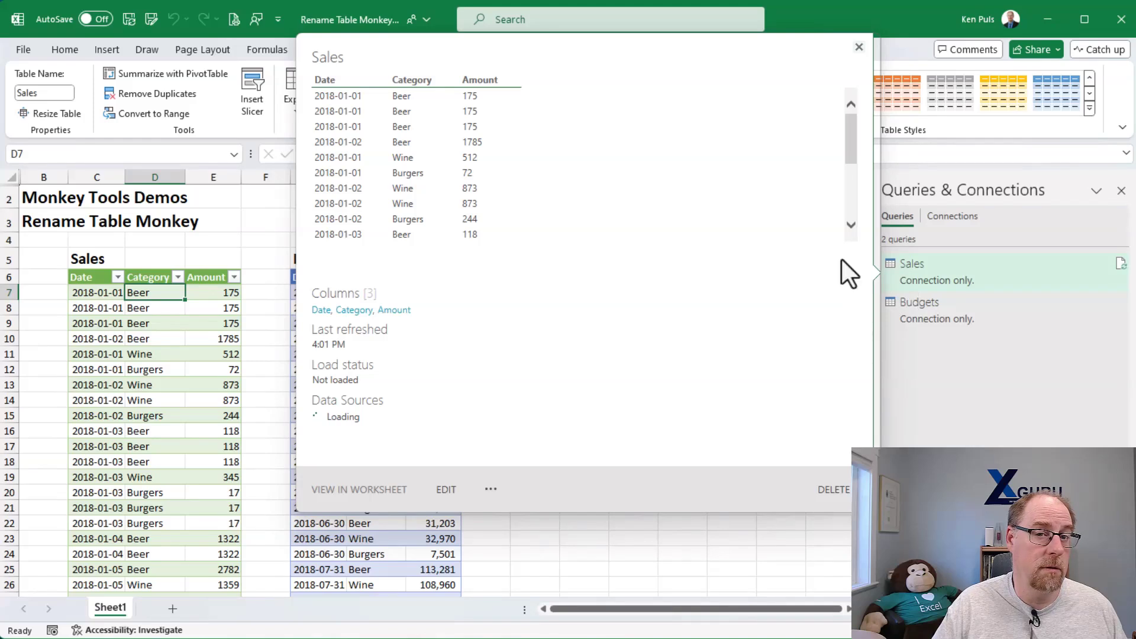
{"action": "left_click", "coordinate": [858, 46]}
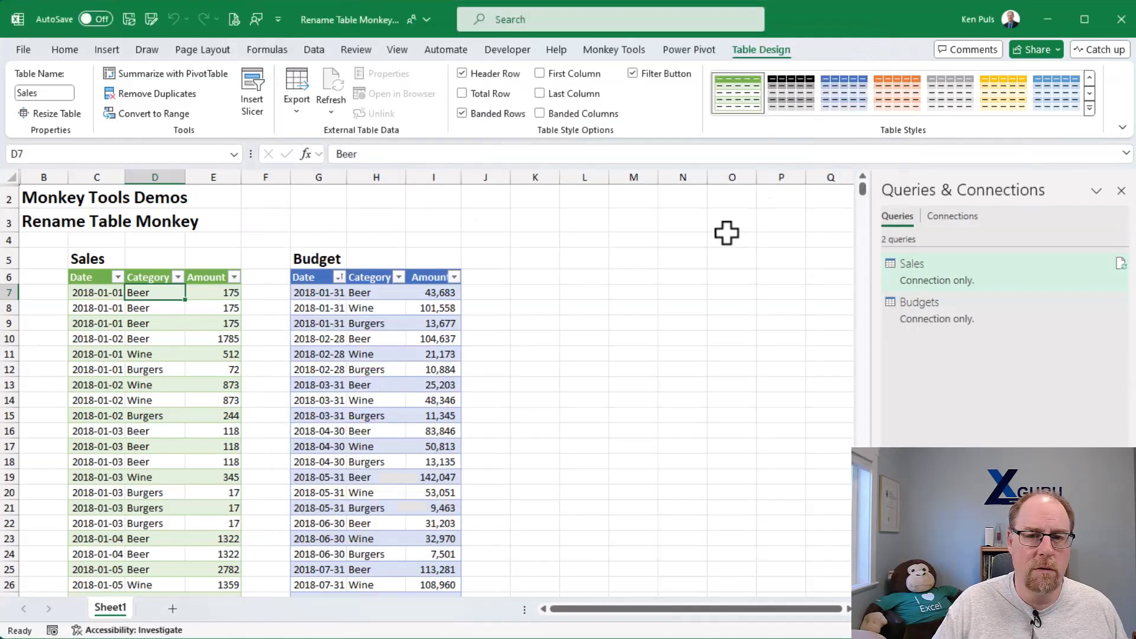
- Rename the budget table as Budget
{"action": "left_click", "coordinate": [362, 291]}
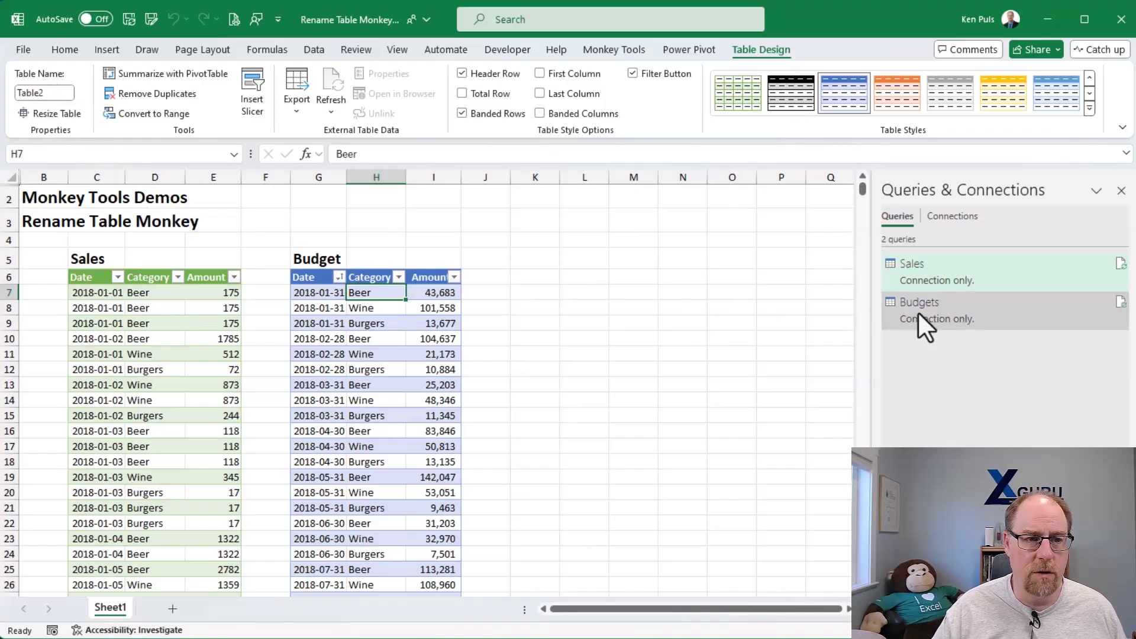
{"action": "mouse_move", "coordinate": [918, 313]}
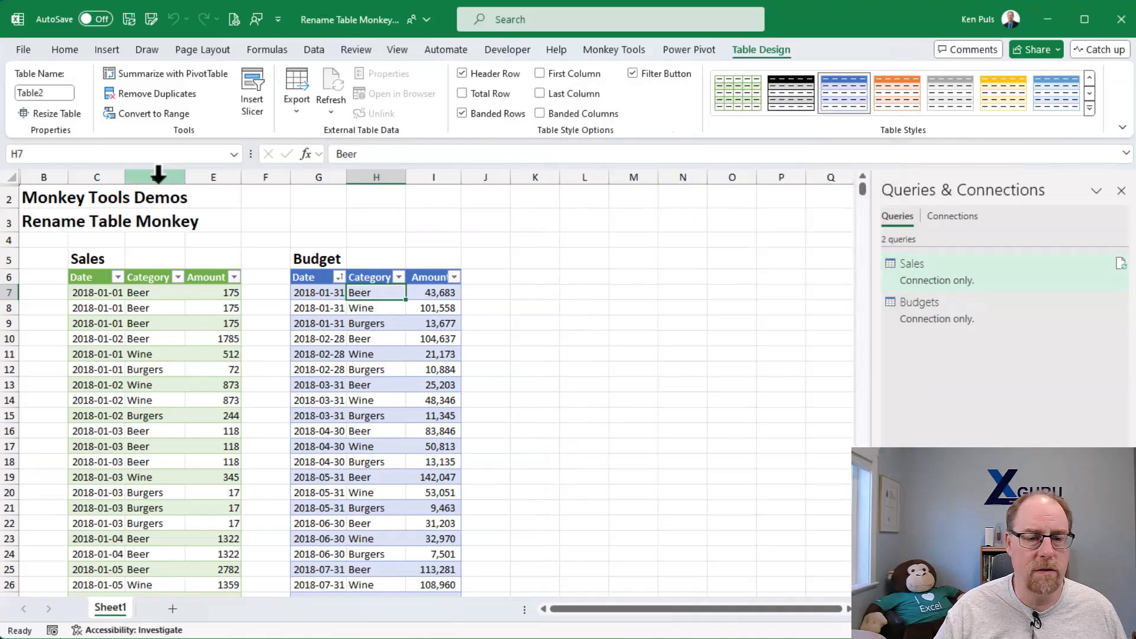
{"action": "left_click", "coordinate": [65, 92]}
{"action": "type", "text": "Budget"}
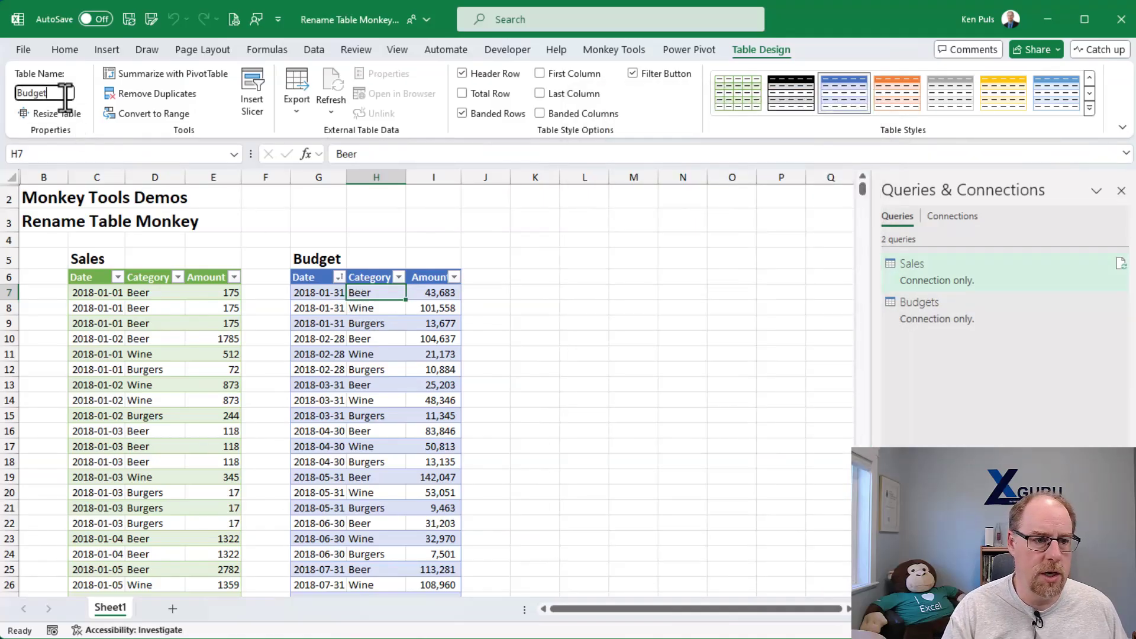
{"action": "key", "text": "Return"}
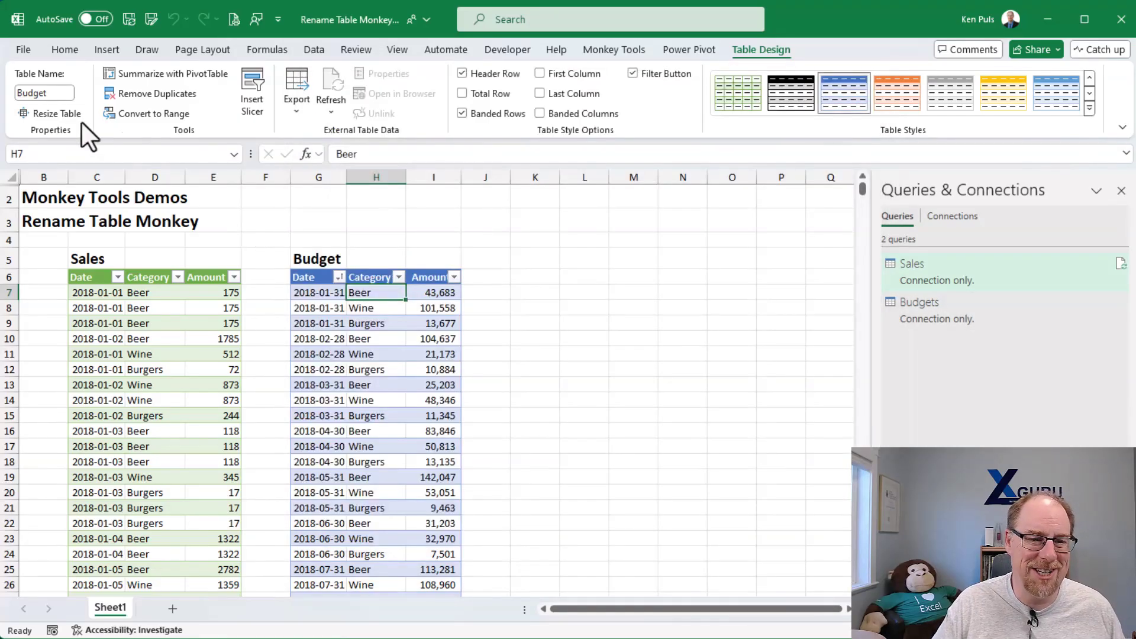
- Correct the budget table's name to Budgets
{"action": "left_click", "coordinate": [61, 93]}
{"action": "key", "text": "End"}
{"action": "type", "text": "s"}
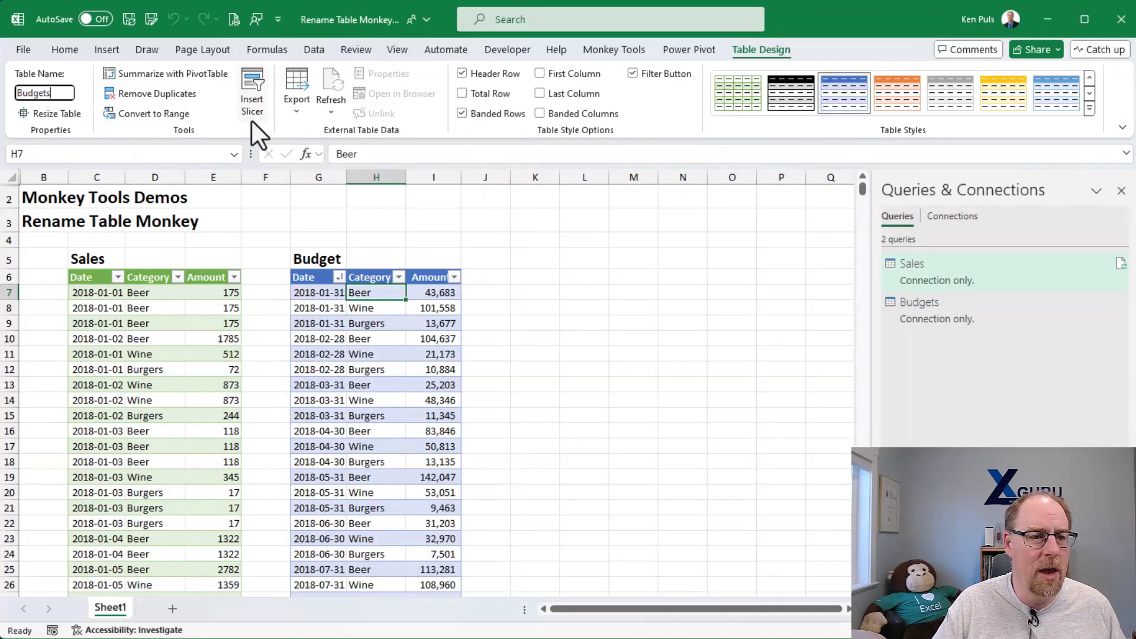
{"action": "key", "text": "Return"}
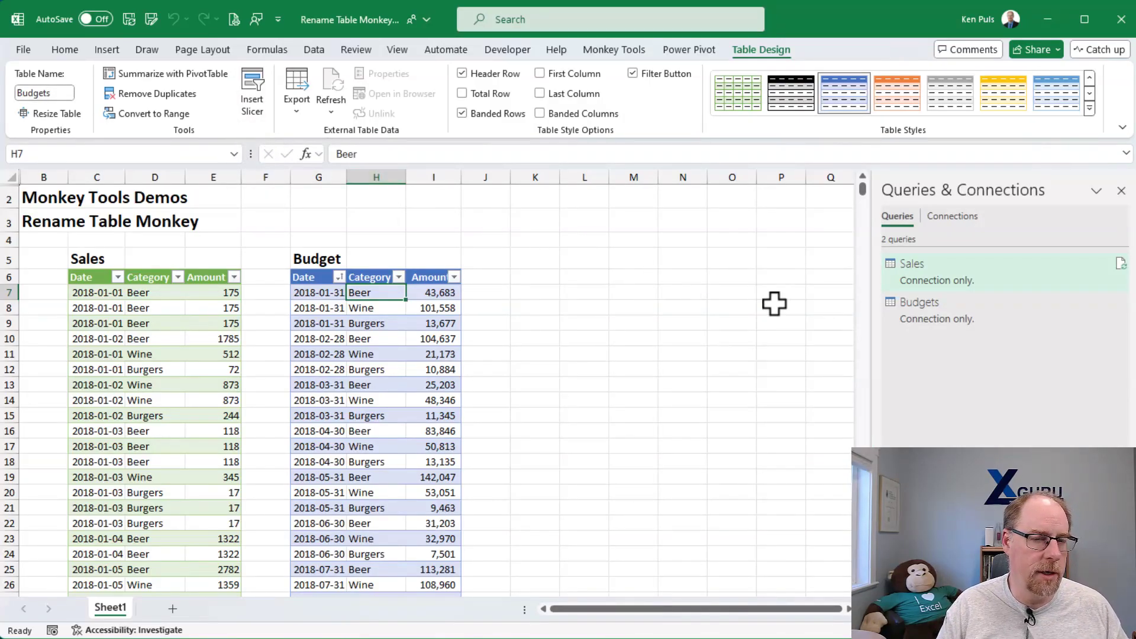
- Inspect which table name the Source step of the Budgets query references in the Power Query Editor
{"action": "double_click", "coordinate": [912, 315]}
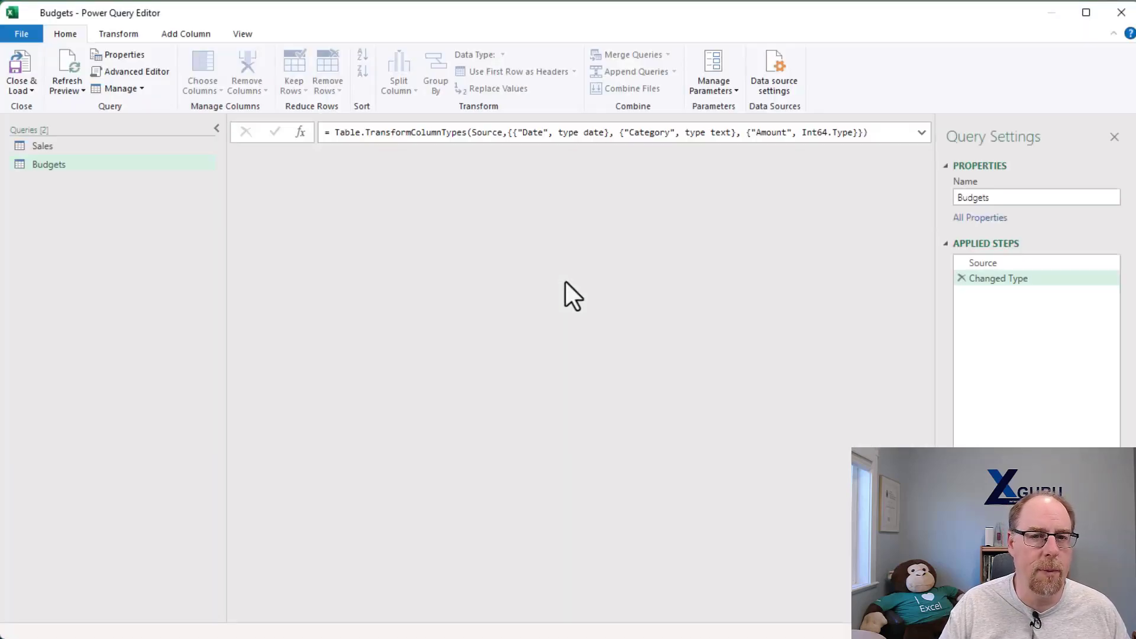
{"action": "left_click", "coordinate": [992, 264]}
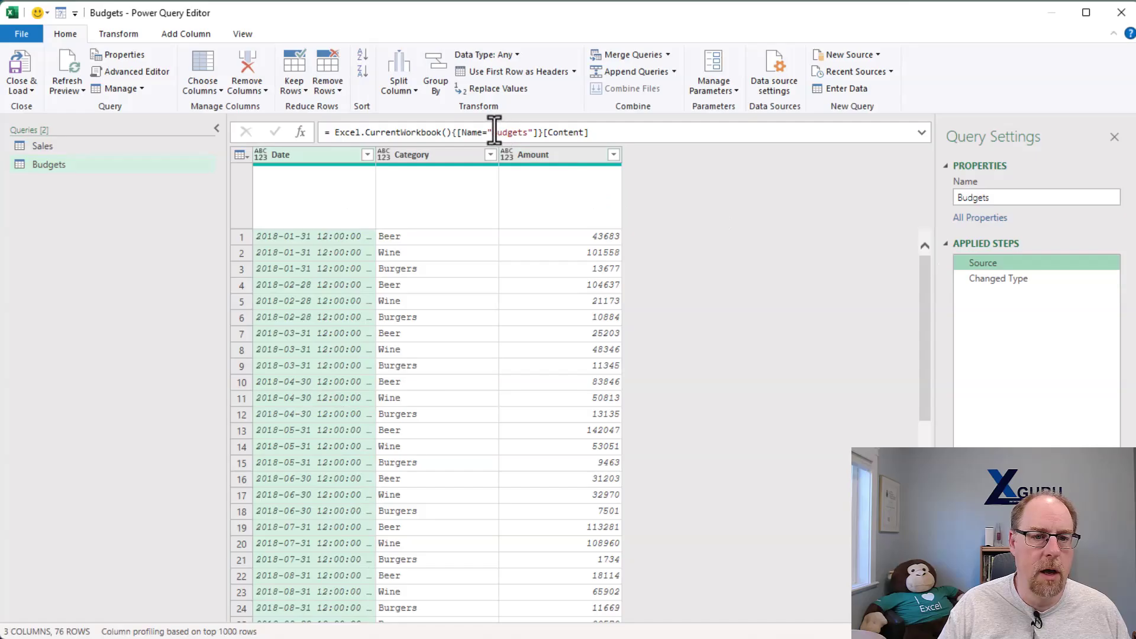
{"action": "left_click_drag", "start_coordinate": [493, 132], "coordinate": [527, 132]}
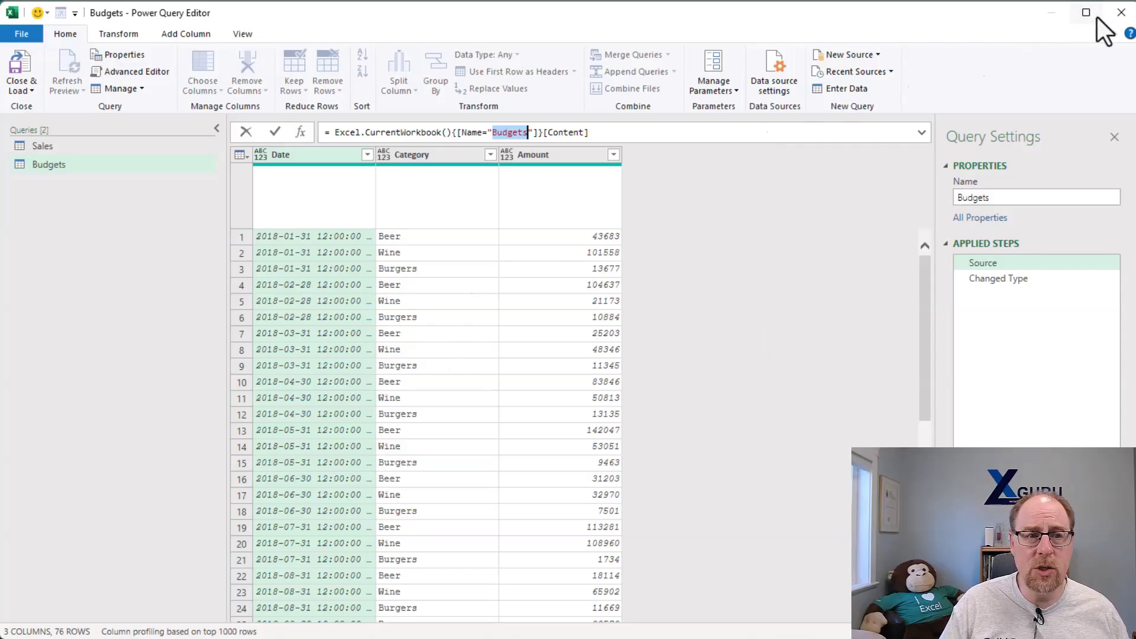
{"action": "left_click", "coordinate": [1121, 12]}
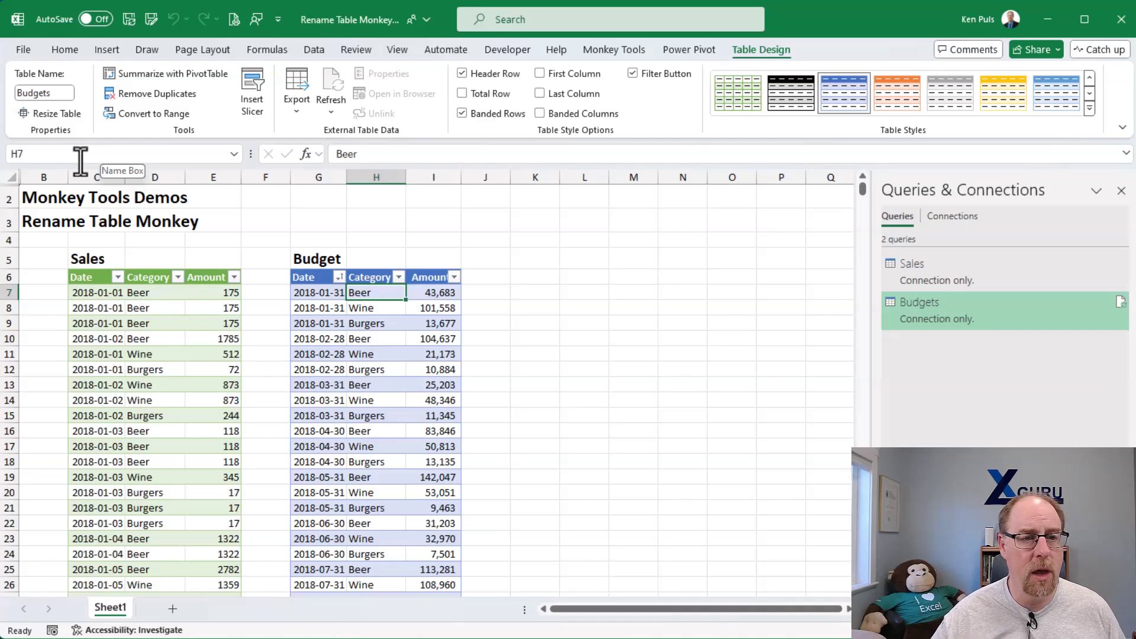
- Review the workbook's defined table names in the Name Manager
{"action": "left_click", "coordinate": [278, 50]}
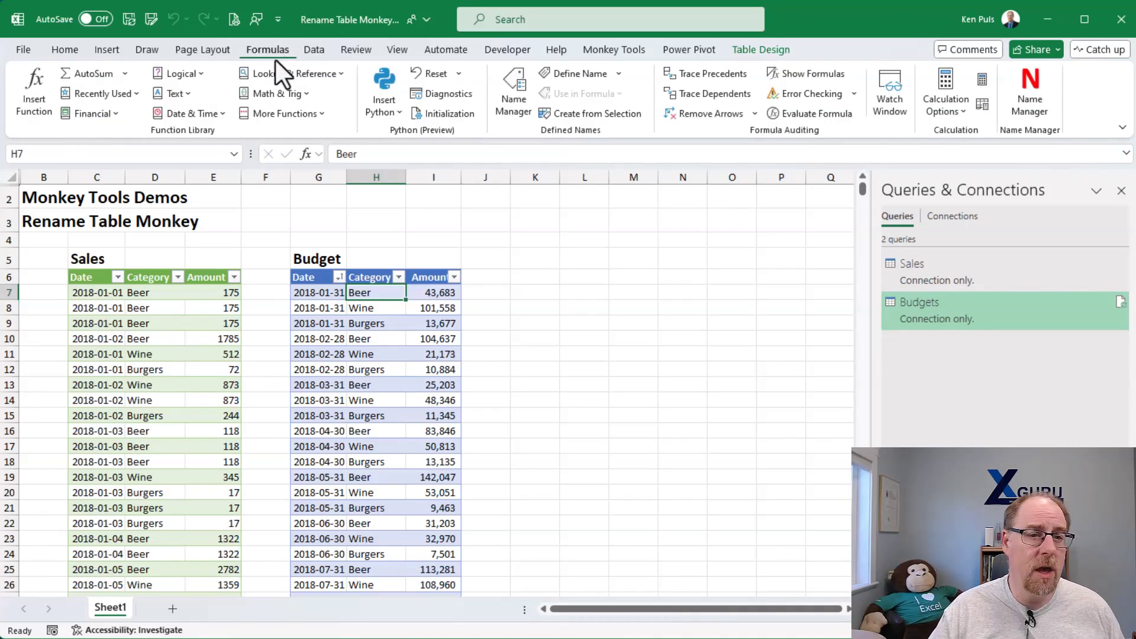
{"action": "left_click", "coordinate": [514, 89]}
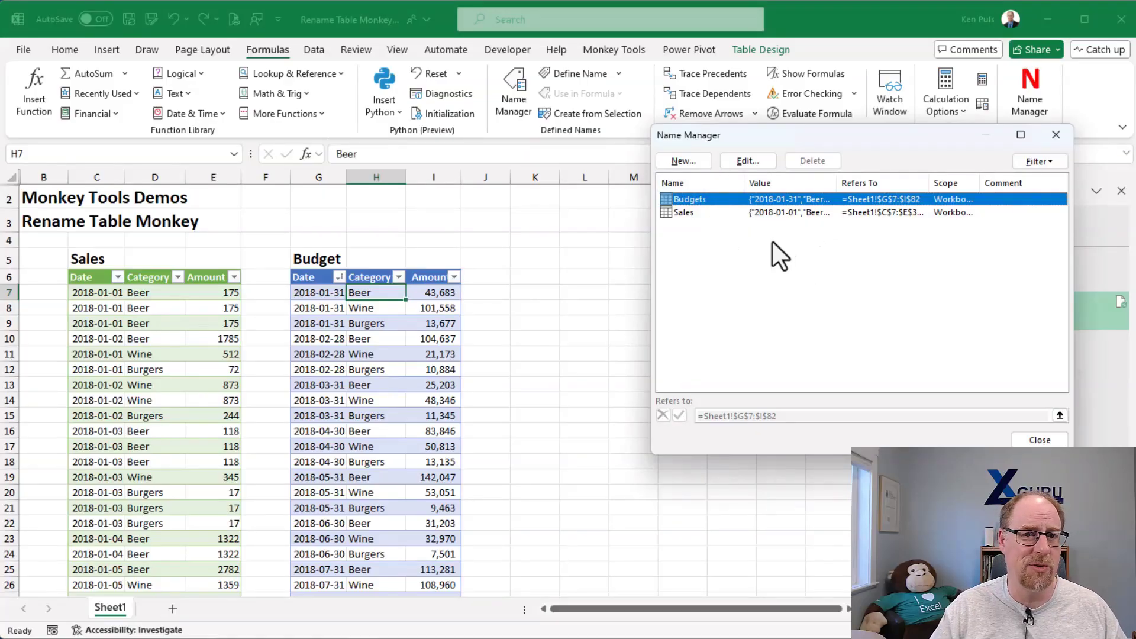
{"action": "left_click", "coordinate": [1065, 136]}
{"action": "left_click", "coordinate": [751, 47]}
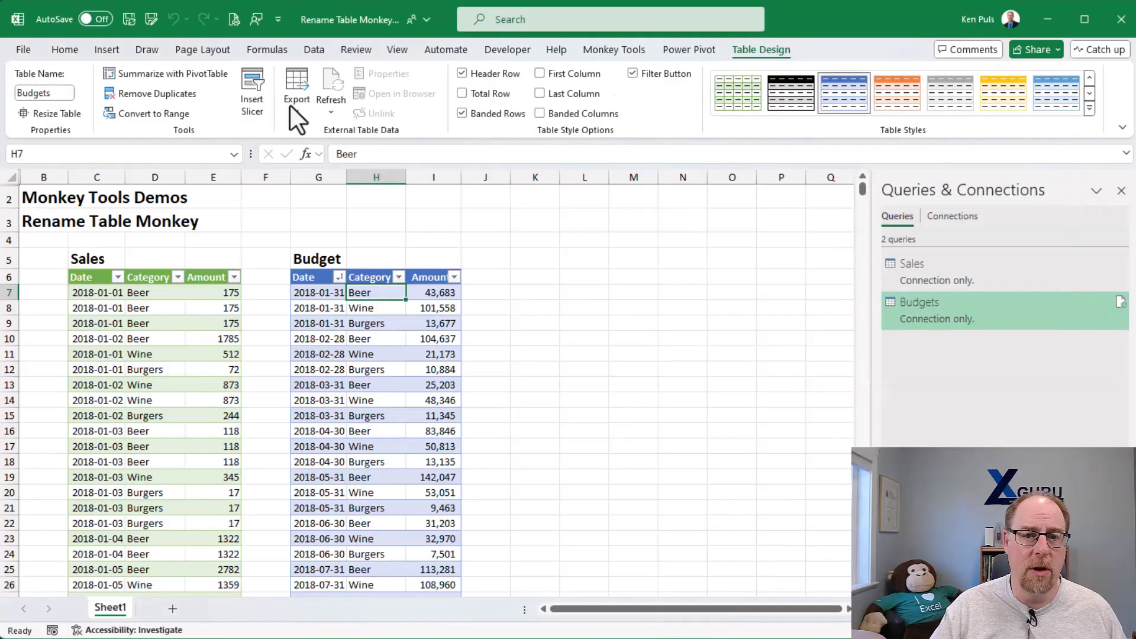